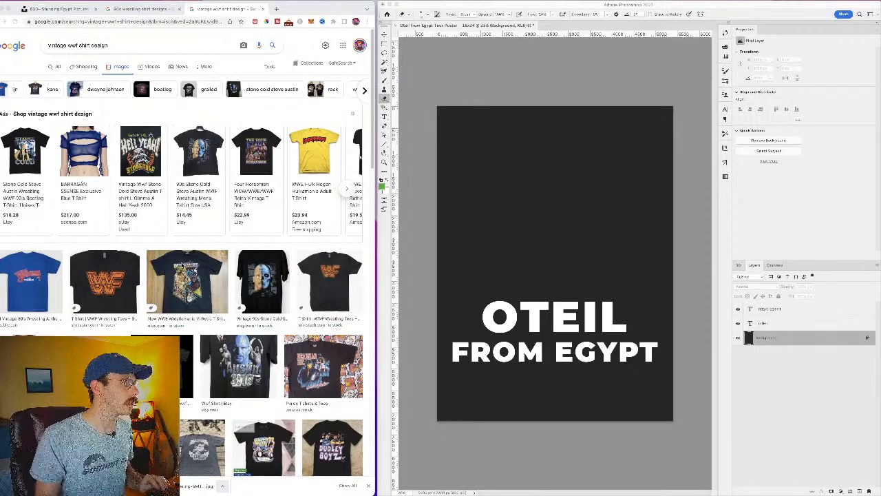
Step: Examine the Stone Cold listing and preview the WrestleMania VI, Redbubble and half-skull shirts among the vintage WWF shirt results
{"action": "scroll", "coordinate": [181, 266], "scroll_direction": "down", "scroll_amount": 1}
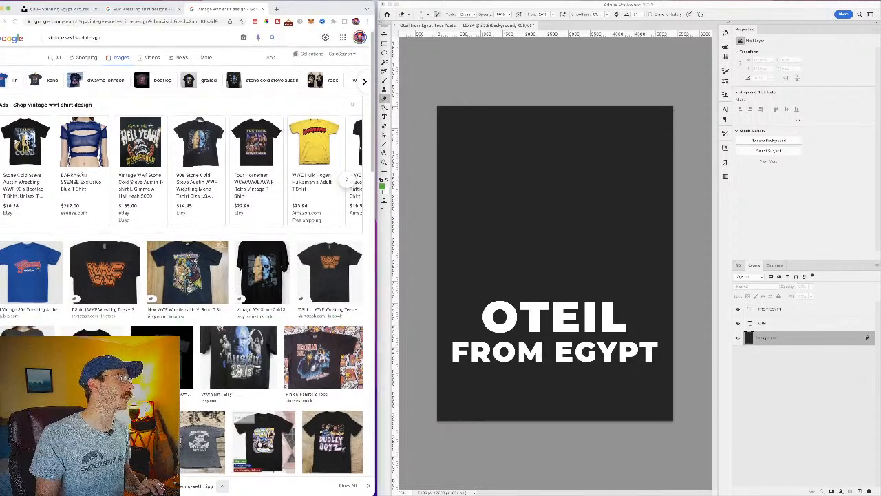
{"action": "left_click", "coordinate": [29, 159]}
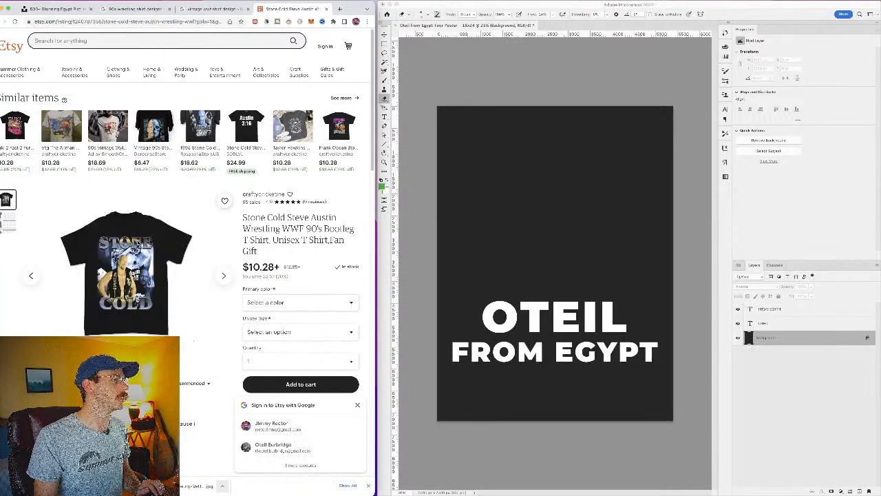
{"action": "left_click", "coordinate": [196, 8]}
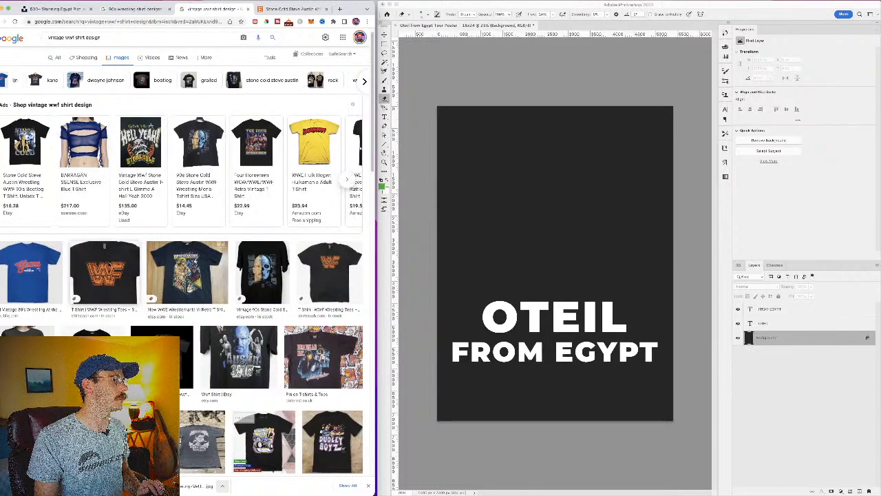
{"action": "left_click", "coordinate": [199, 273]}
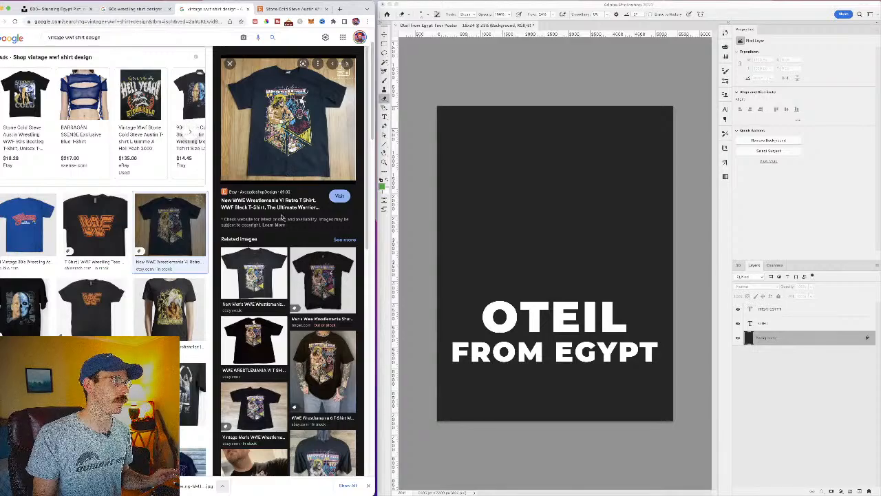
{"action": "left_click", "coordinate": [189, 283]}
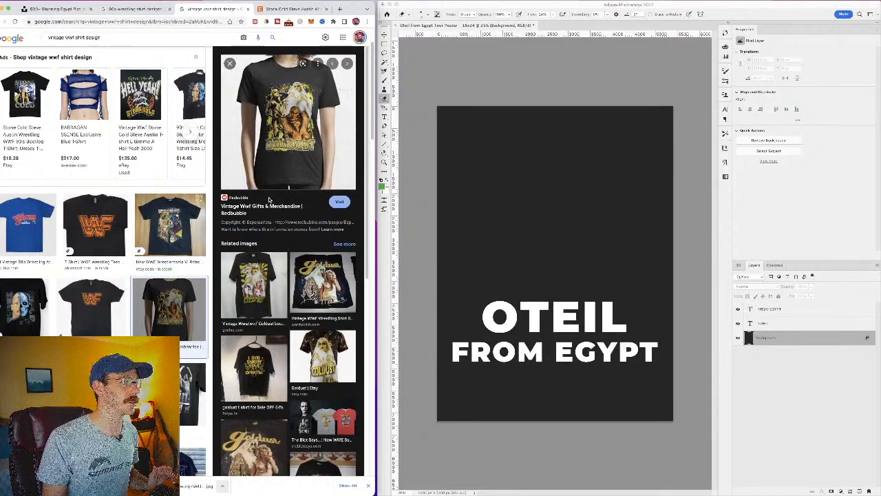
{"action": "left_click", "coordinate": [16, 320]}
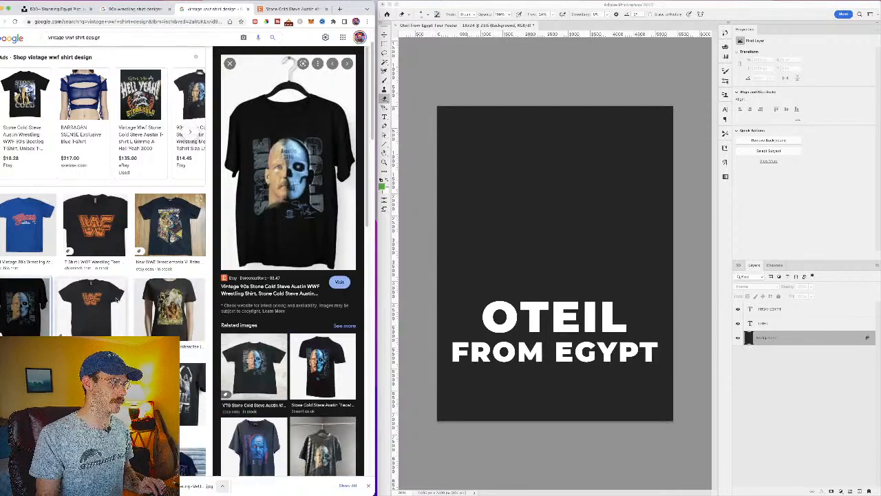
Step: Compare the layouts of the Austin 3:16, red rap-bootleg, The Rock and ECW shirts further down the results
{"action": "scroll", "coordinate": [103, 275], "scroll_direction": "down", "scroll_amount": 2}
{"action": "left_click", "coordinate": [173, 307]}
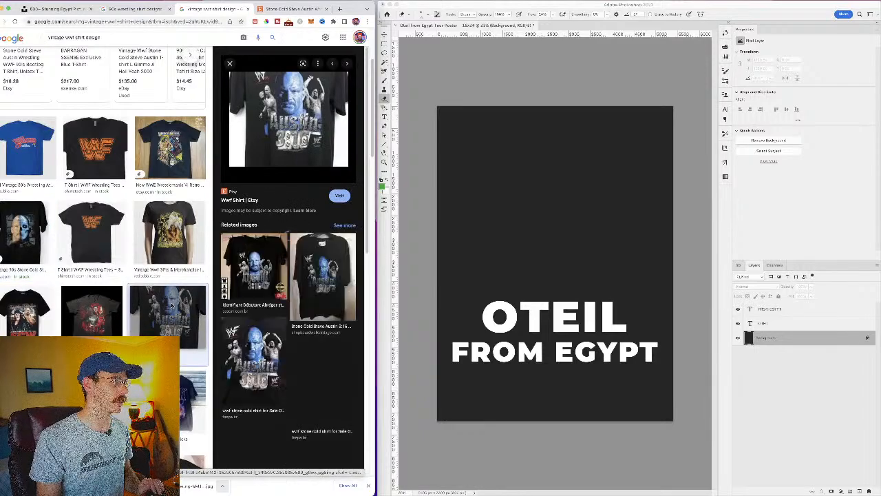
{"action": "left_click", "coordinate": [119, 322]}
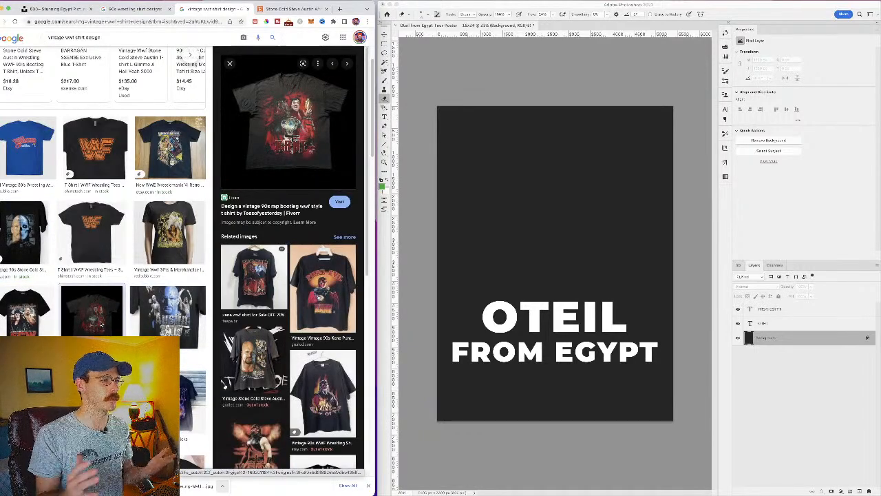
{"action": "scroll", "coordinate": [101, 324], "scroll_direction": "down", "scroll_amount": 1}
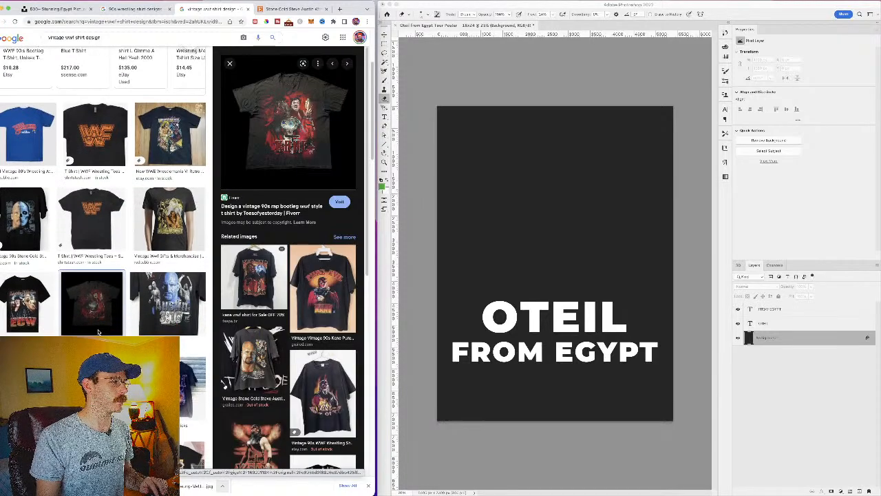
{"action": "left_click", "coordinate": [182, 386]}
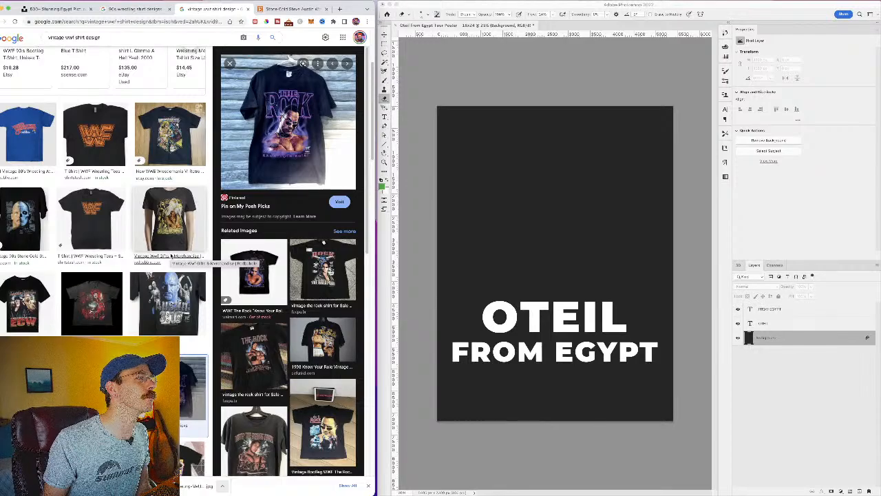
{"action": "scroll", "coordinate": [103, 289], "scroll_direction": "down", "scroll_amount": 1}
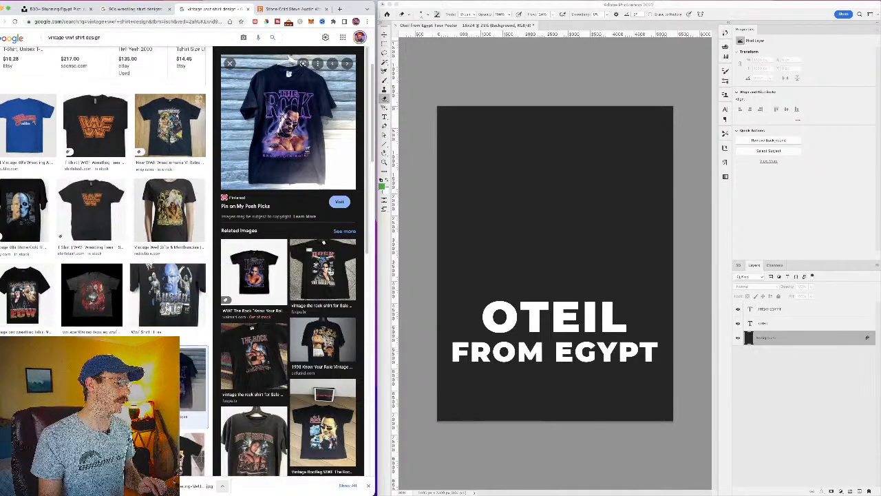
{"action": "left_click", "coordinate": [25, 297]}
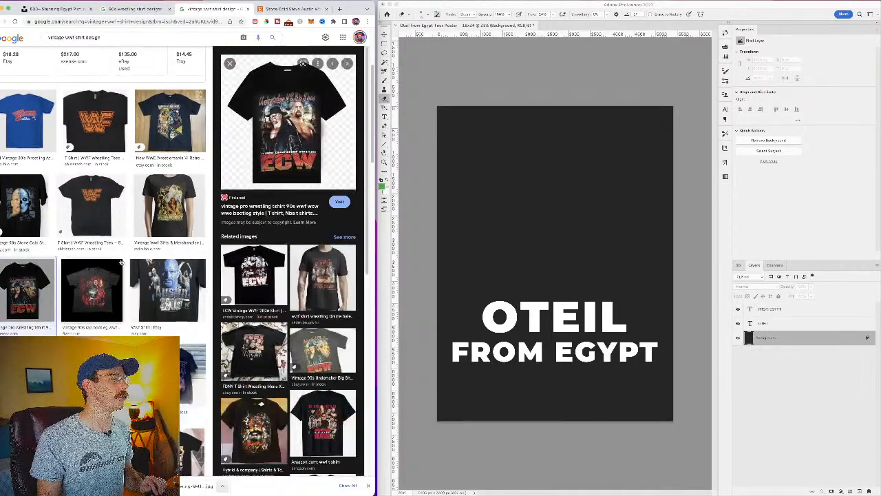
{"action": "left_click", "coordinate": [104, 300]}
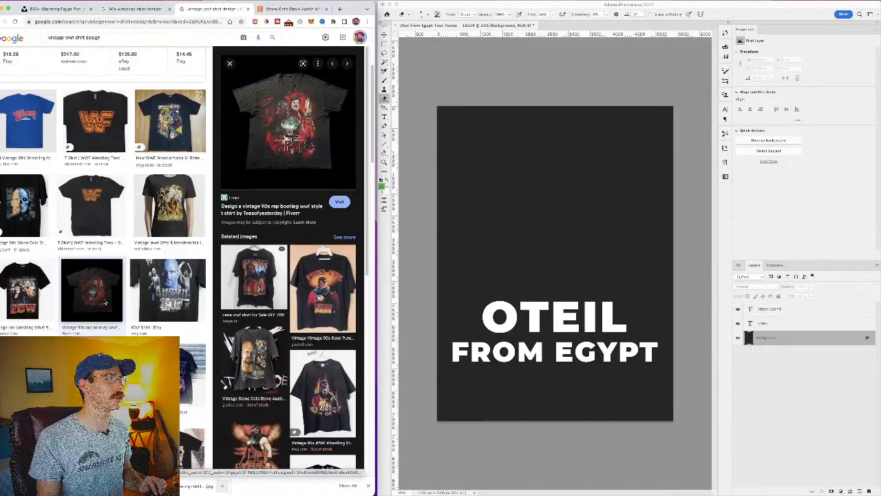
{"action": "left_click", "coordinate": [26, 210]}
Step: Review more vintage WWF shirts, including The Rock in sunglasses, BMF, Superstars of the New Millennium and Stone Cold monster truck designs
{"action": "scroll", "coordinate": [138, 289], "scroll_direction": "down", "scroll_amount": 3}
{"action": "scroll", "coordinate": [152, 295], "scroll_direction": "down", "scroll_amount": 5}
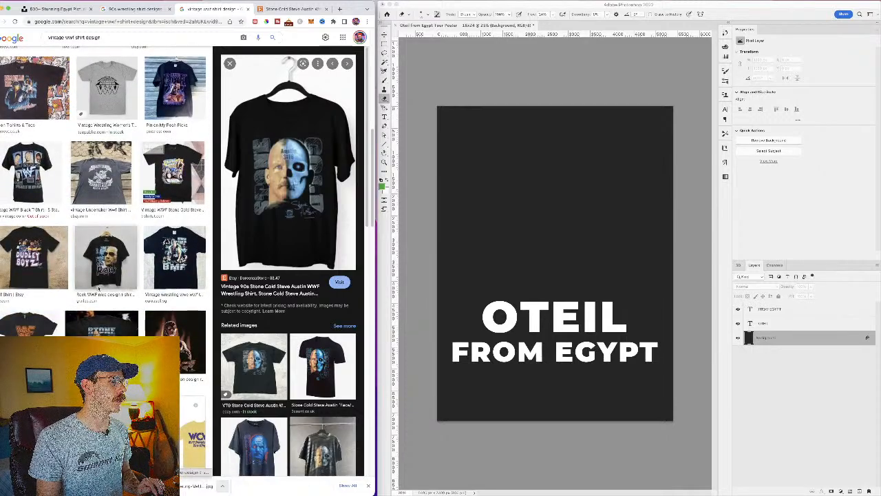
{"action": "left_click", "coordinate": [108, 323]}
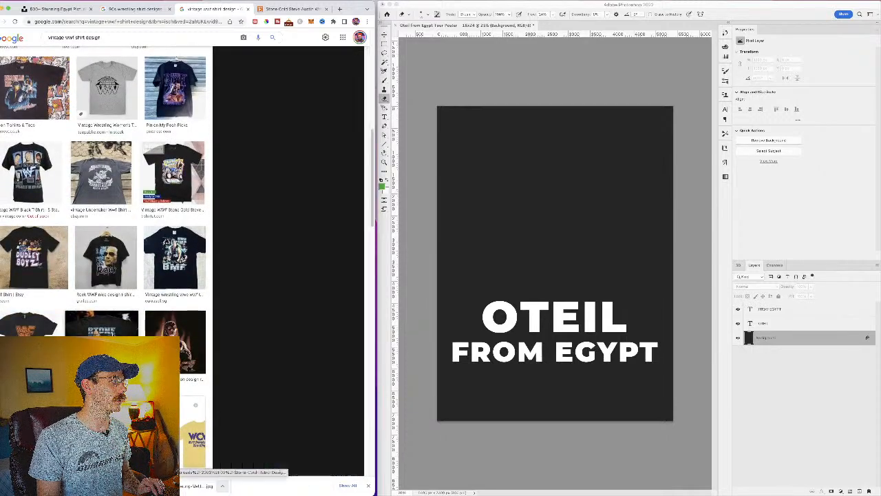
{"action": "left_click", "coordinate": [123, 247]}
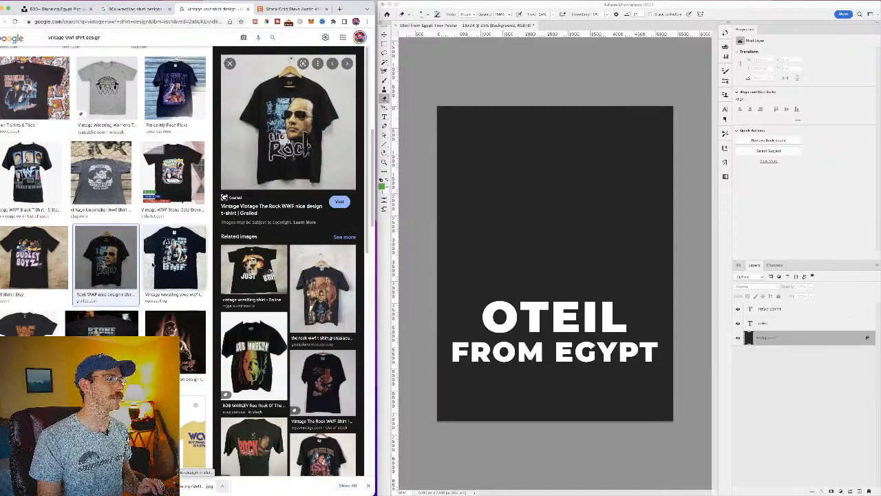
{"action": "left_click", "coordinate": [153, 265]}
{"action": "left_click", "coordinate": [46, 264]}
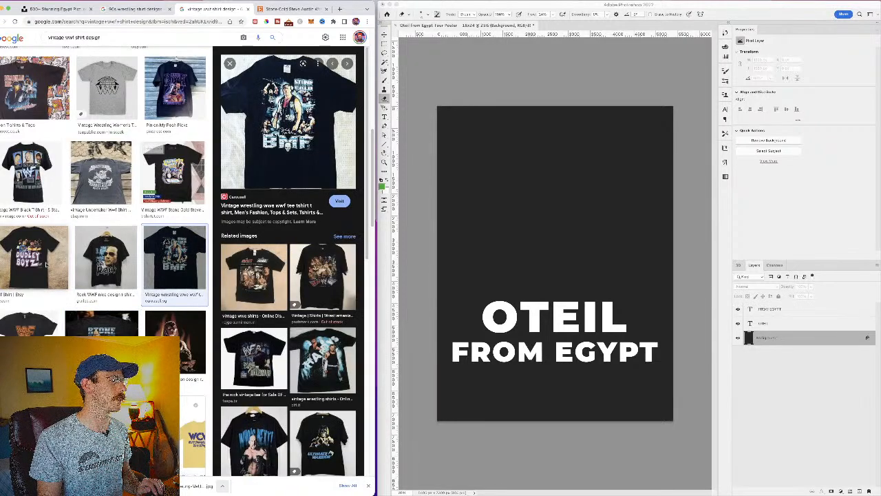
{"action": "left_click", "coordinate": [106, 258]}
{"action": "left_click", "coordinate": [31, 173]}
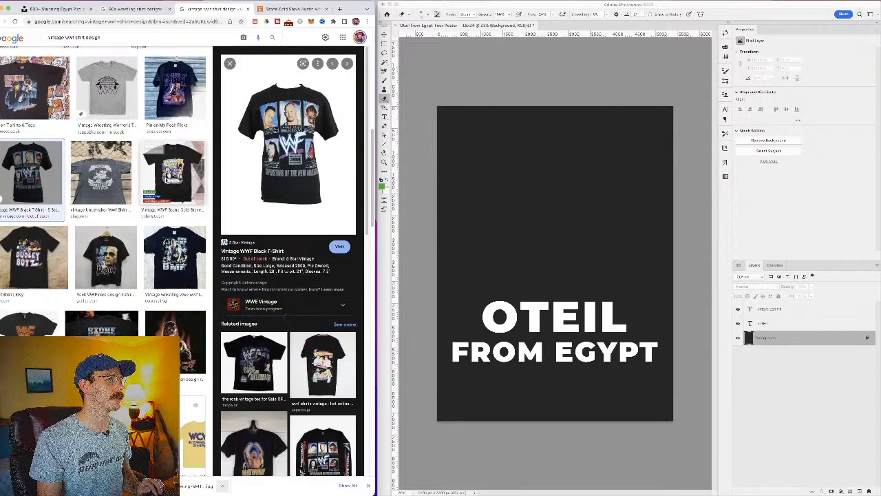
{"action": "left_click", "coordinate": [172, 176]}
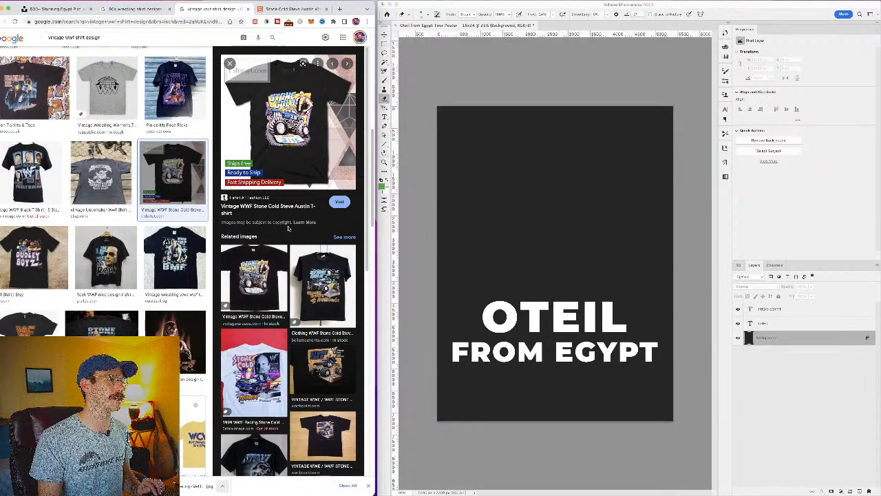
{"action": "left_click", "coordinate": [321, 292]}
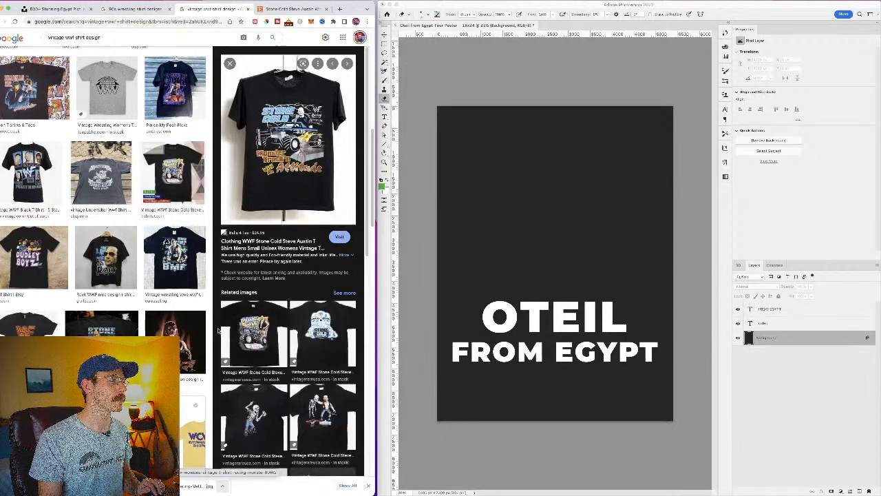
Step: Study the type and image composition of the BMF, WrestleMania 2000, Get REAL and Ric Flair Nature Boy shirts
{"action": "scroll", "coordinate": [181, 262], "scroll_direction": "down", "scroll_amount": 1}
{"action": "left_click", "coordinate": [180, 243]}
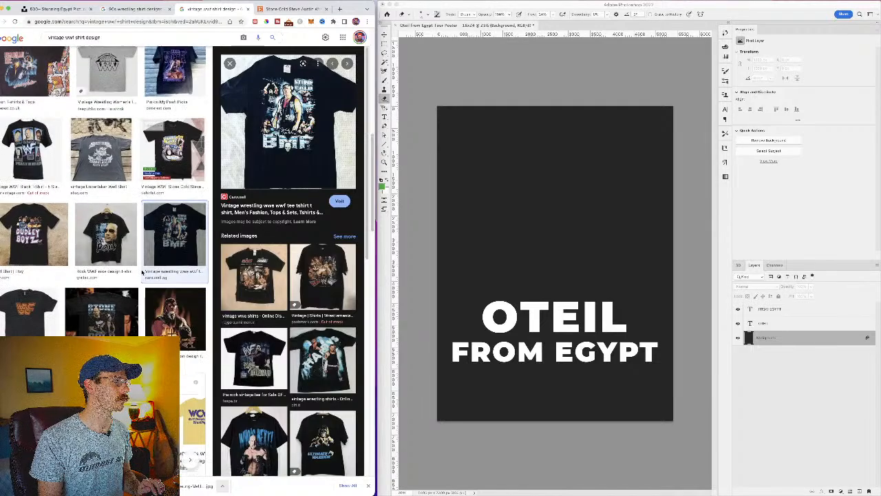
{"action": "scroll", "coordinate": [180, 243], "scroll_direction": "down", "scroll_amount": 5}
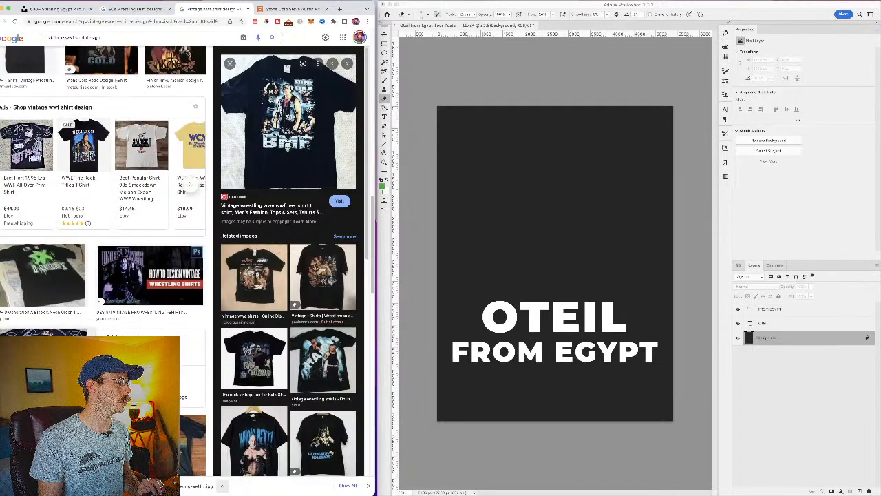
{"action": "scroll", "coordinate": [29, 282], "scroll_direction": "down", "scroll_amount": 3}
{"action": "left_click", "coordinate": [29, 284]}
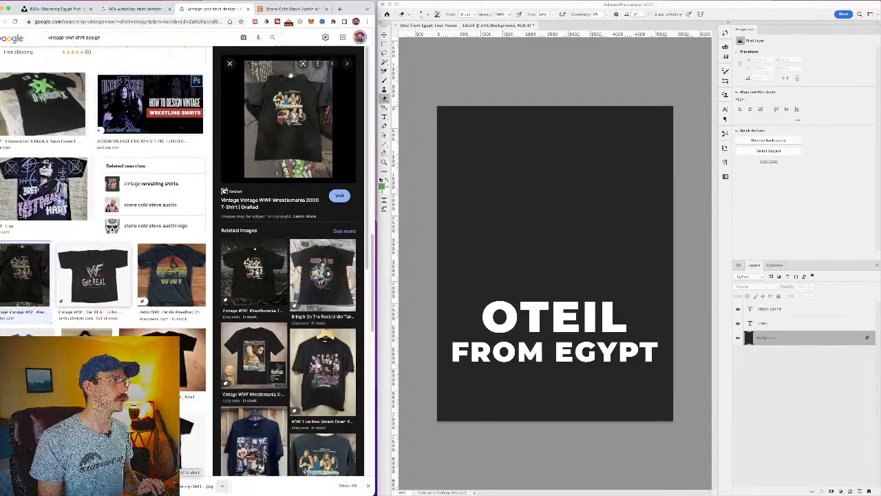
{"action": "left_click", "coordinate": [95, 275]}
{"action": "scroll", "coordinate": [154, 294], "scroll_direction": "down", "scroll_amount": 1}
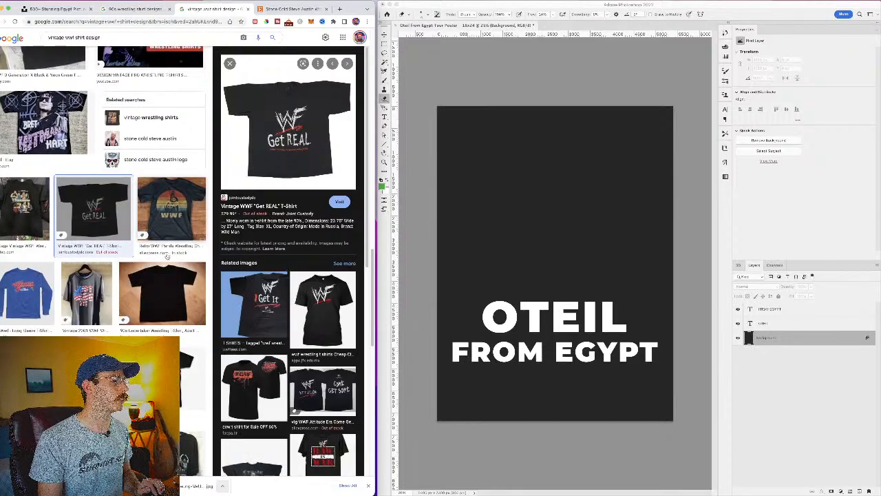
{"action": "scroll", "coordinate": [154, 294], "scroll_direction": "down", "scroll_amount": 3}
{"action": "left_click", "coordinate": [169, 217]}
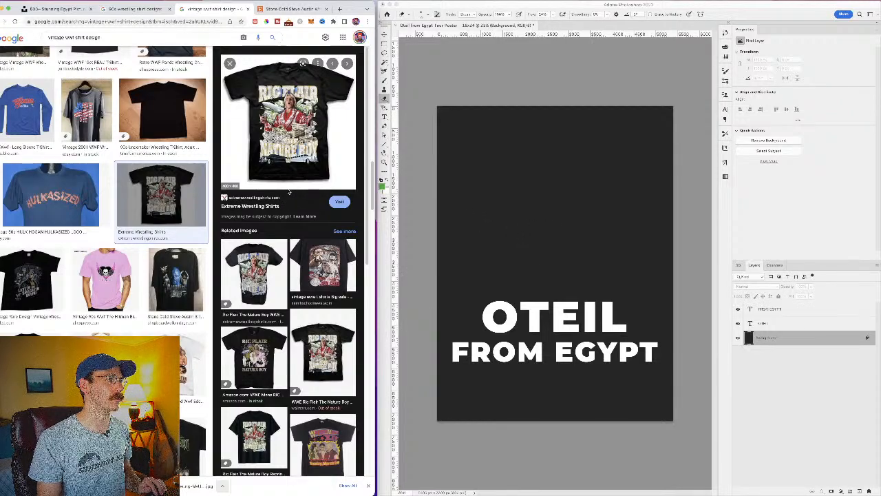
Step: In Photoshop, place the OTEIL text layer above the FROM EGYPT layer and move the word to the upper part of the poster
{"action": "left_click", "coordinate": [441, 183]}
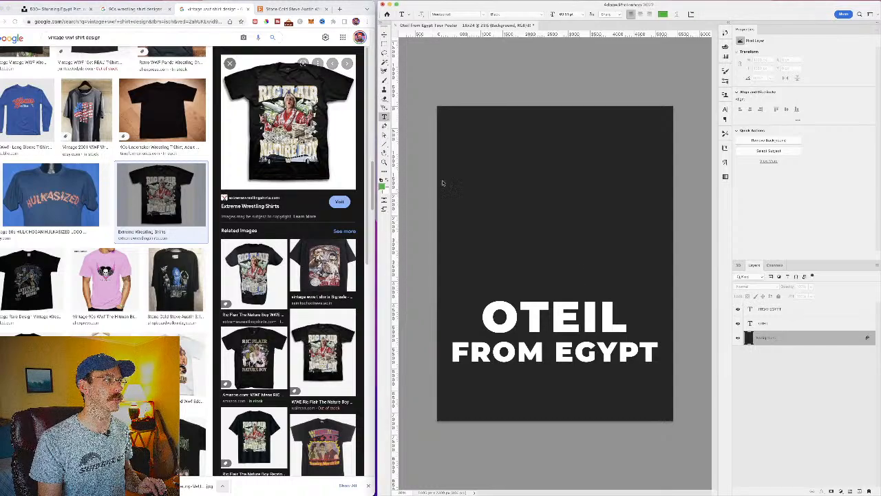
{"action": "double_click", "coordinate": [568, 315]}
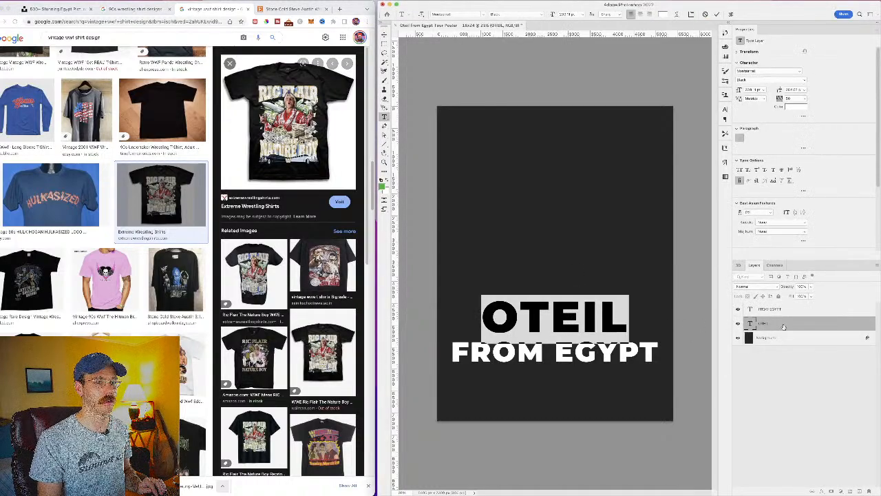
{"action": "left_click_drag", "start_coordinate": [780, 323], "coordinate": [779, 305]}
{"action": "key", "text": "super+t"}
{"action": "left_click_drag", "start_coordinate": [584, 318], "coordinate": [582, 175]}
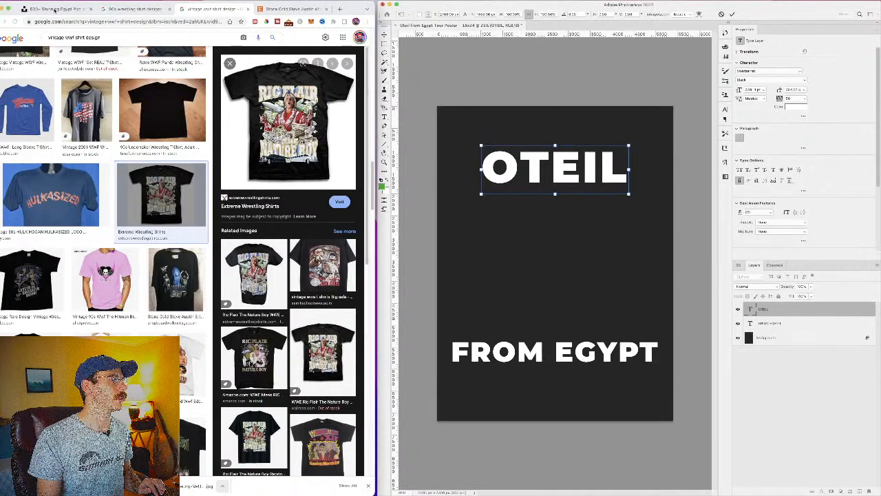
Step: Switch to the browser and look through the Egypt photos on Unsplash for poster imagery
{"action": "left_click", "coordinate": [54, 10]}
{"action": "mouse_move", "coordinate": [69, 231]}
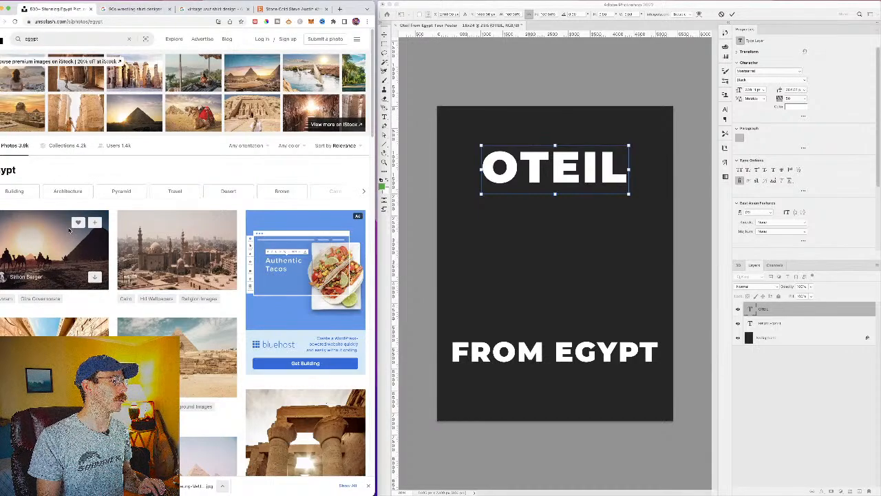
{"action": "scroll", "coordinate": [171, 193], "scroll_direction": "down", "scroll_amount": 5}
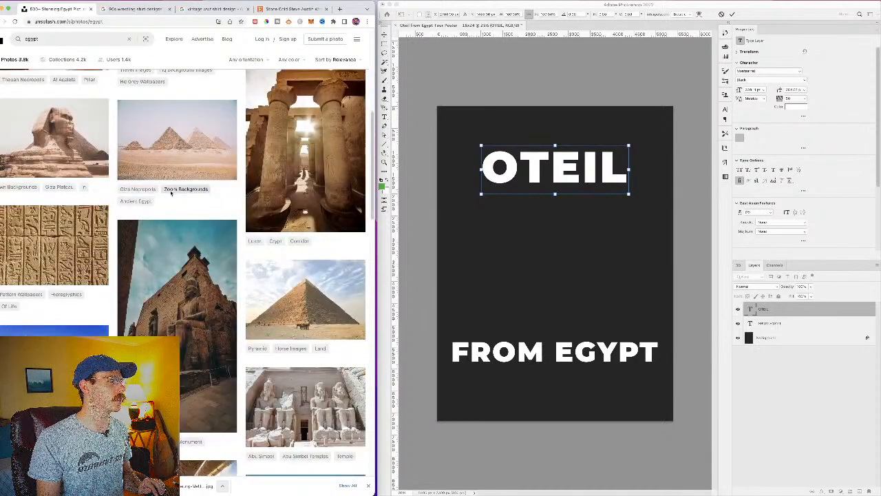
Step: Examine the Razor Ramon, Royal Rumble, WrestleMania and Dudley Boyz shirts in the 90s wrestling shirt design results
{"action": "left_click", "coordinate": [110, 9]}
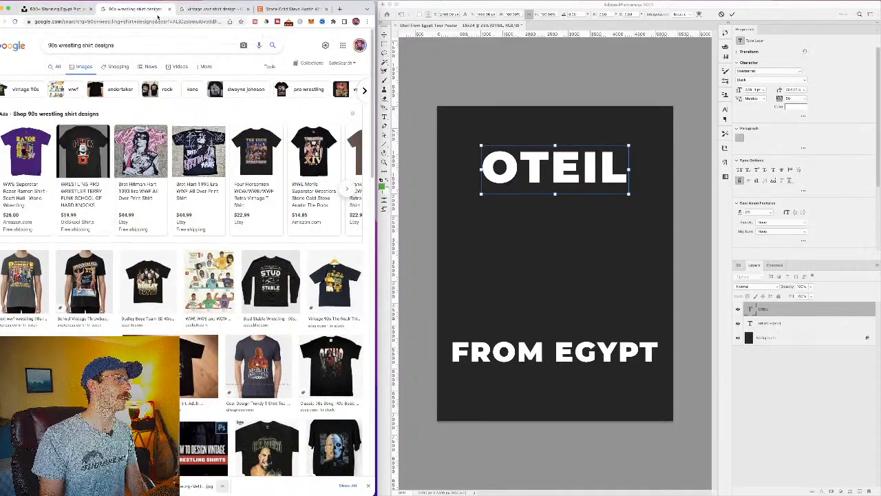
{"action": "left_click", "coordinate": [31, 168]}
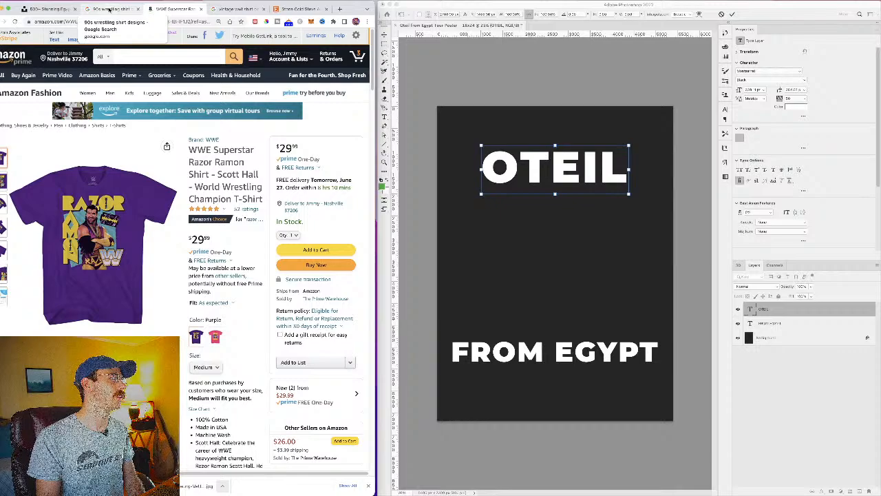
{"action": "left_click", "coordinate": [109, 9]}
{"action": "left_click", "coordinate": [31, 276]}
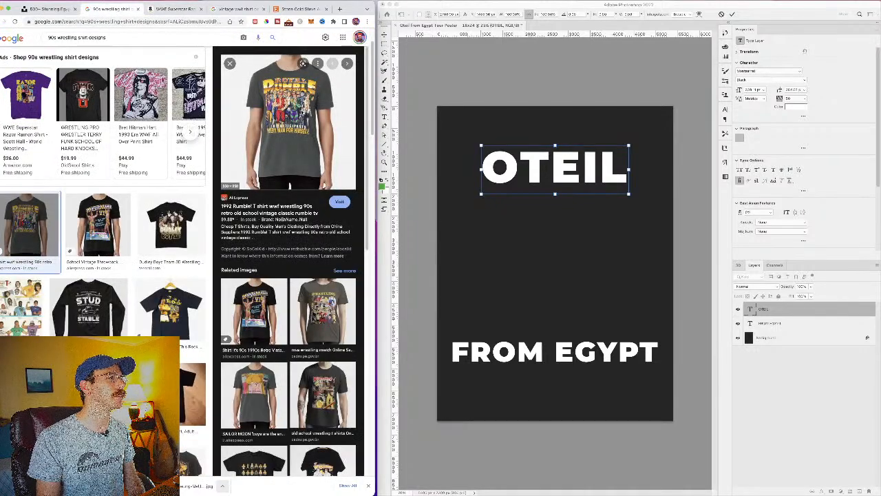
{"action": "left_click", "coordinate": [90, 226]}
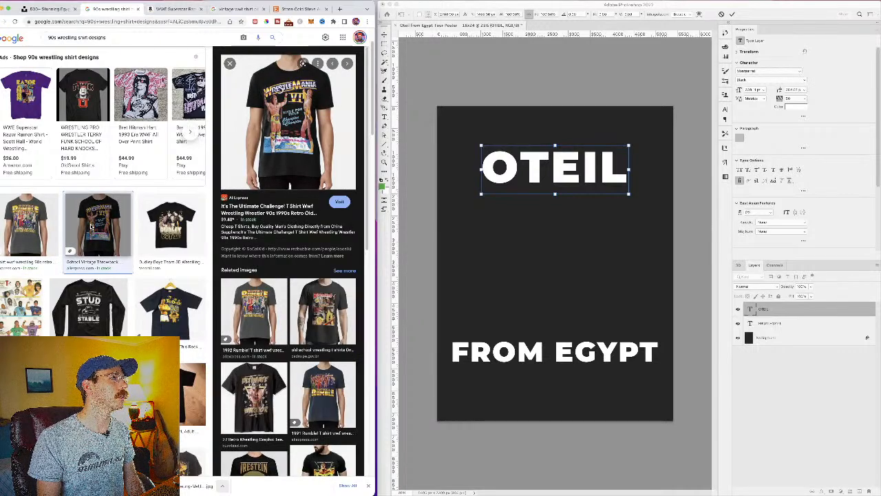
{"action": "left_click", "coordinate": [171, 226]}
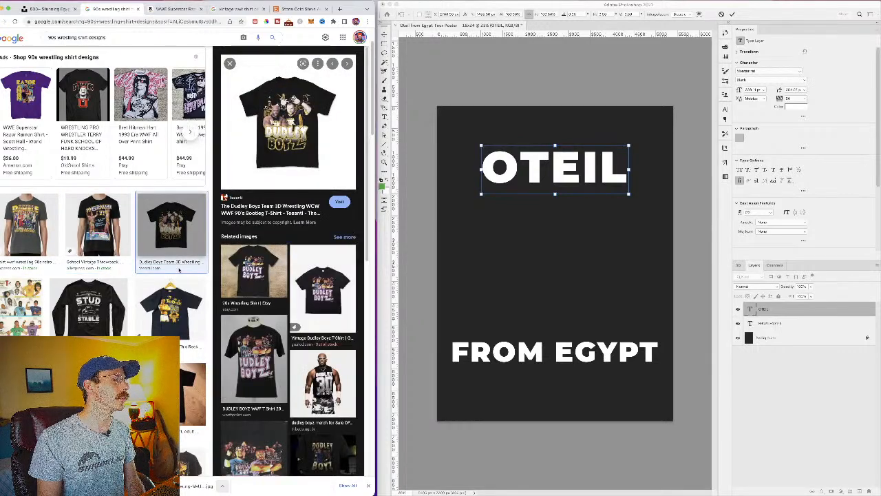
Step: Examine the ECW, Undertaker, Boogeyman, Sting and The Rock shirts in the 90s wrestling shirt design results
{"action": "scroll", "coordinate": [95, 320], "scroll_direction": "down", "scroll_amount": 2}
{"action": "left_click", "coordinate": [89, 316]}
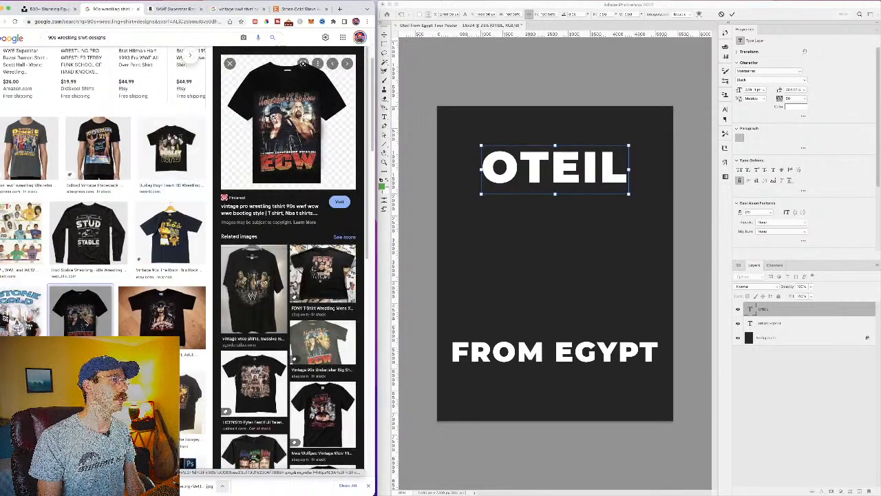
{"action": "left_click", "coordinate": [163, 320]}
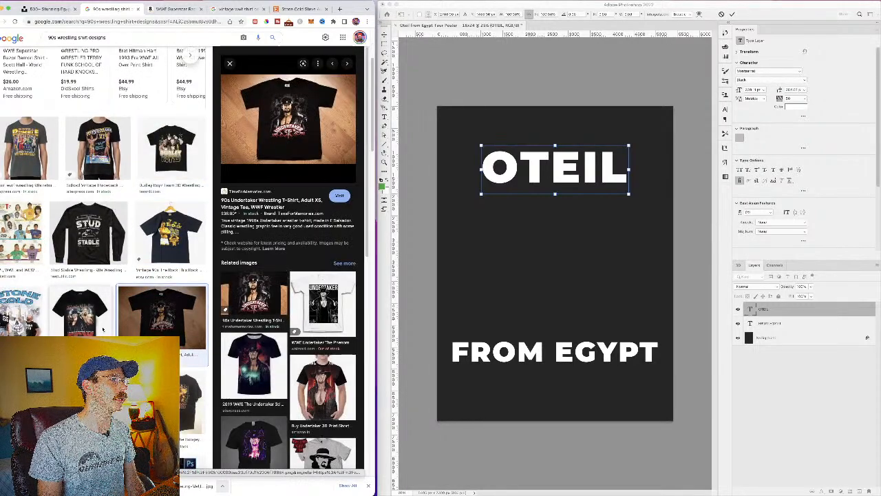
{"action": "left_click", "coordinate": [103, 329]}
{"action": "left_click", "coordinate": [159, 316]}
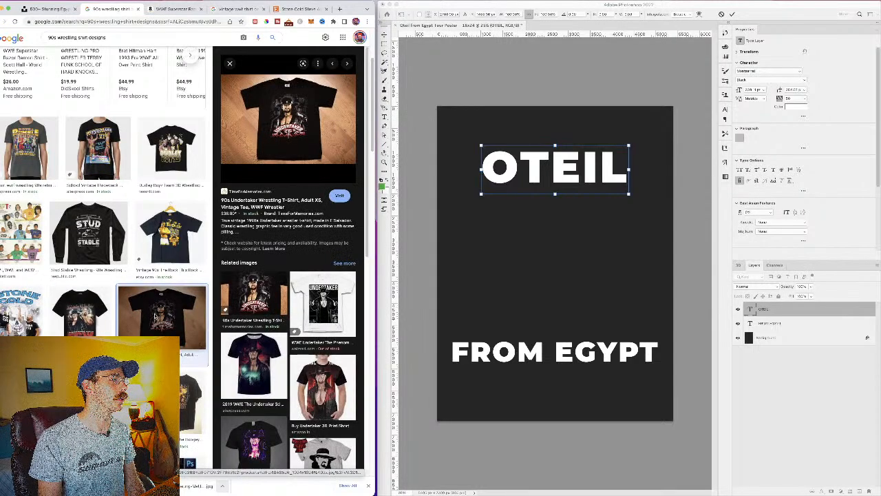
{"action": "left_click", "coordinate": [192, 403]}
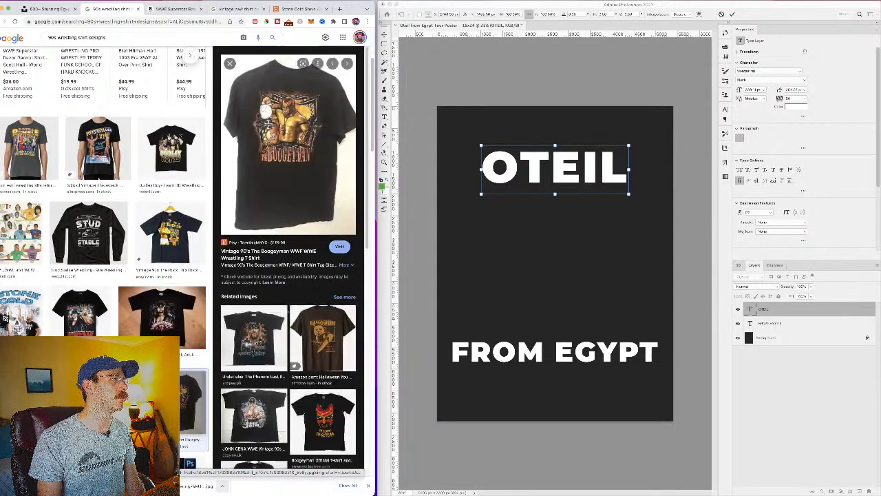
{"action": "key", "text": "Left"}
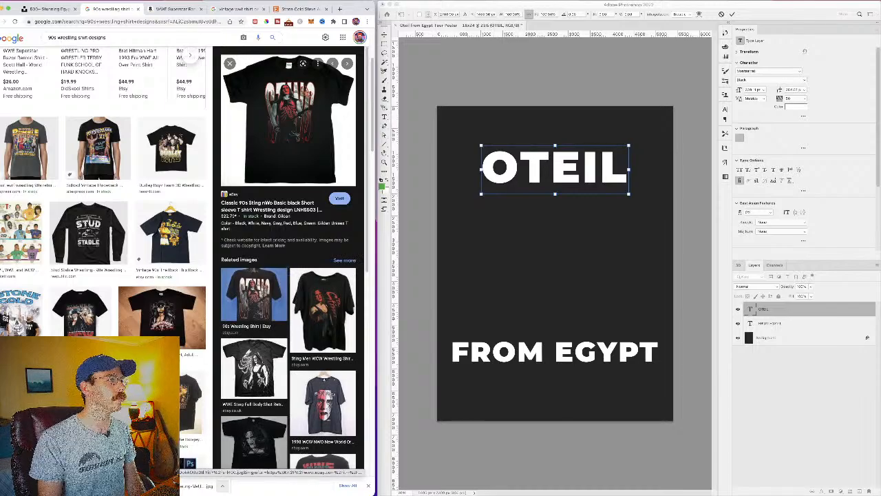
{"action": "key", "text": "Left"}
{"action": "scroll", "coordinate": [104, 262], "scroll_direction": "down", "scroll_amount": 2}
{"action": "key", "text": "Left"}
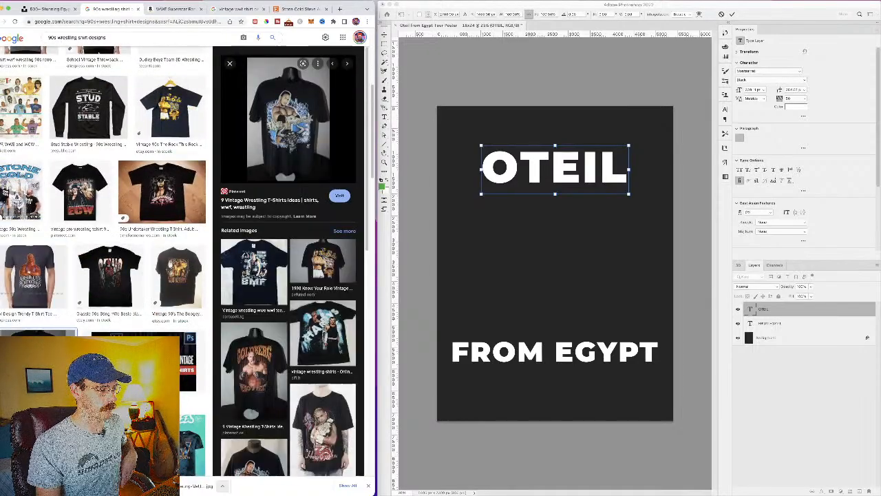
Step: Switch to Finder, open a new window and move it clear of the browser and the poster
{"action": "key", "text": "super+Tab"}
{"action": "key", "text": "super+n"}
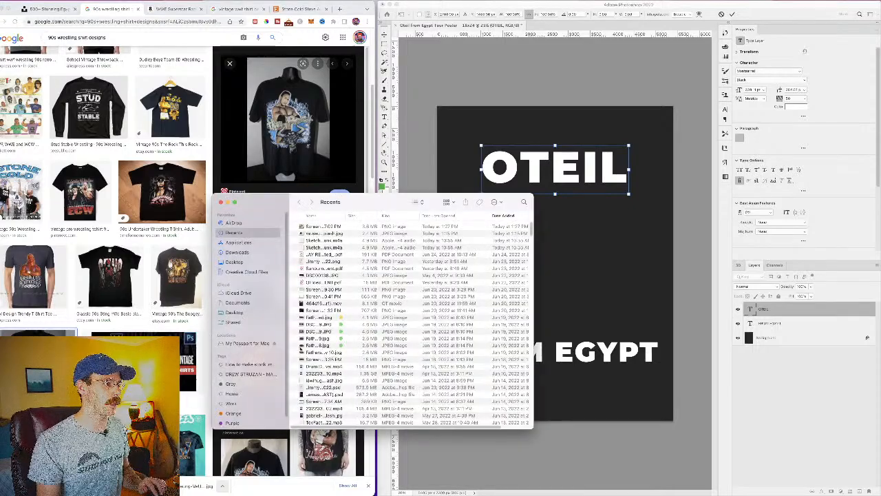
{"action": "left_click_drag", "start_coordinate": [267, 198], "coordinate": [338, 495]}
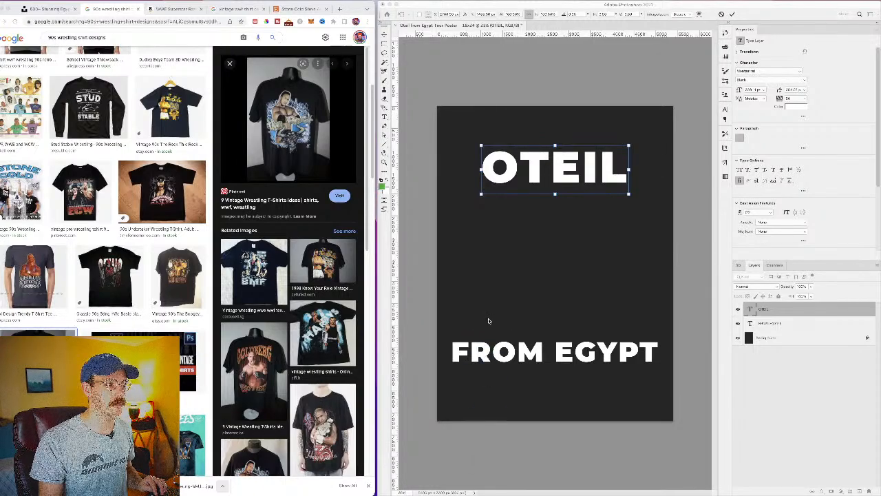
Step: In Photoshop, commit the OTEIL text transform and place the drop-shadow cutout of the bass player across the poster's full width
{"action": "left_click_drag", "start_coordinate": [610, 69], "coordinate": [606, 179]}
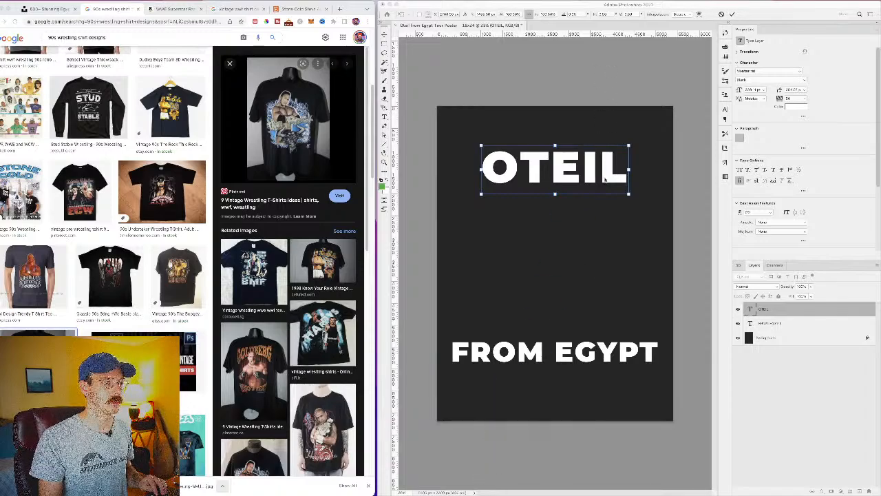
{"action": "left_click", "coordinate": [614, 287]}
{"action": "key", "text": "Return"}
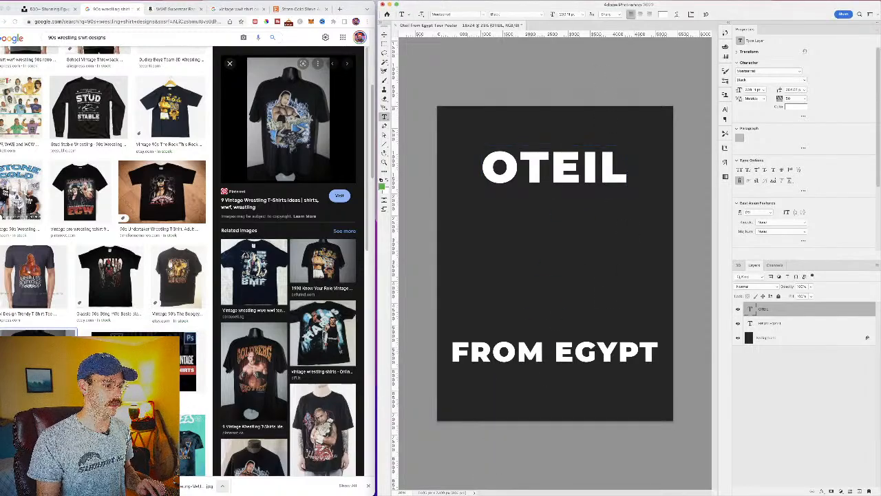
{"action": "left_click_drag", "start_coordinate": [553, 69], "coordinate": [555, 138]}
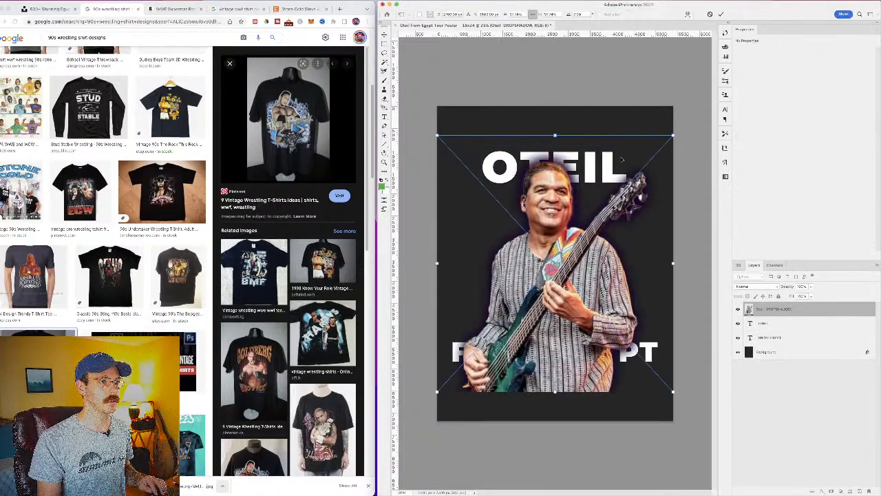
{"action": "key", "text": "Return"}
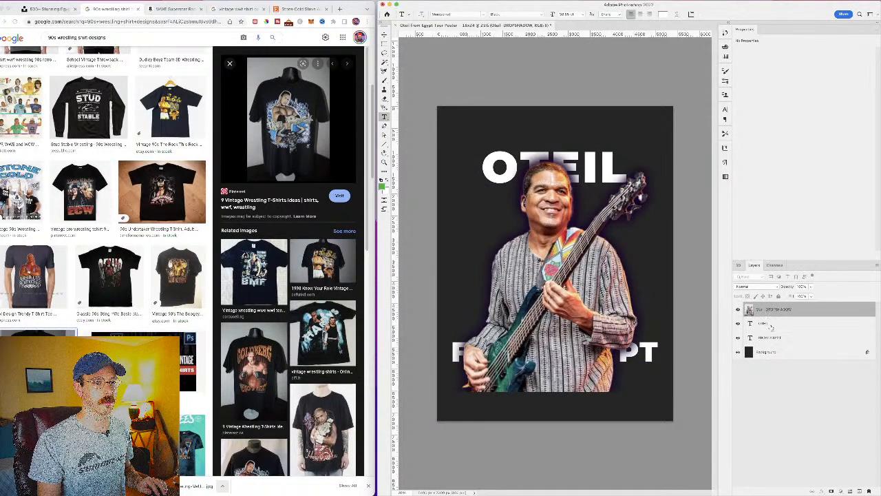
Step: Bring the FROM EGYPT layer in front of the bass player cutout and scale the cutout down slightly between the two titles
{"action": "left_click_drag", "start_coordinate": [774, 338], "coordinate": [762, 305]}
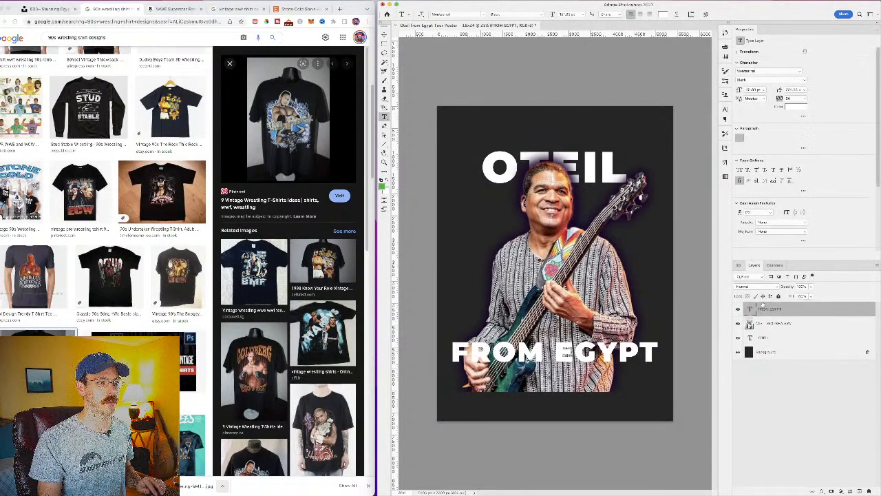
{"action": "left_click", "coordinate": [770, 323]}
{"action": "key", "text": "super+t"}
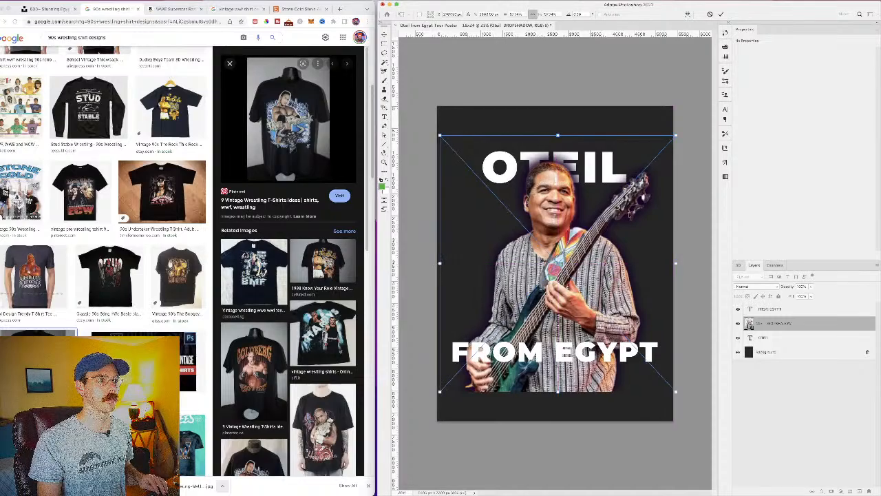
{"action": "key", "text": "Return"}
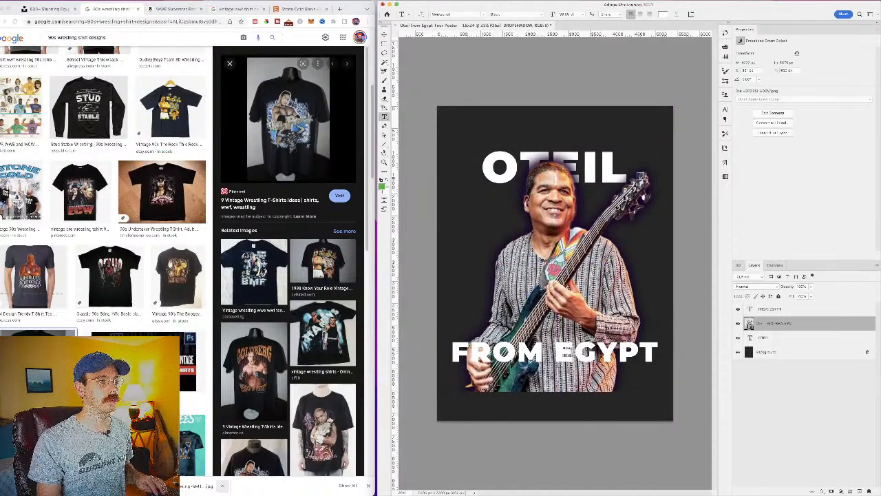
{"action": "key", "text": "super+t"}
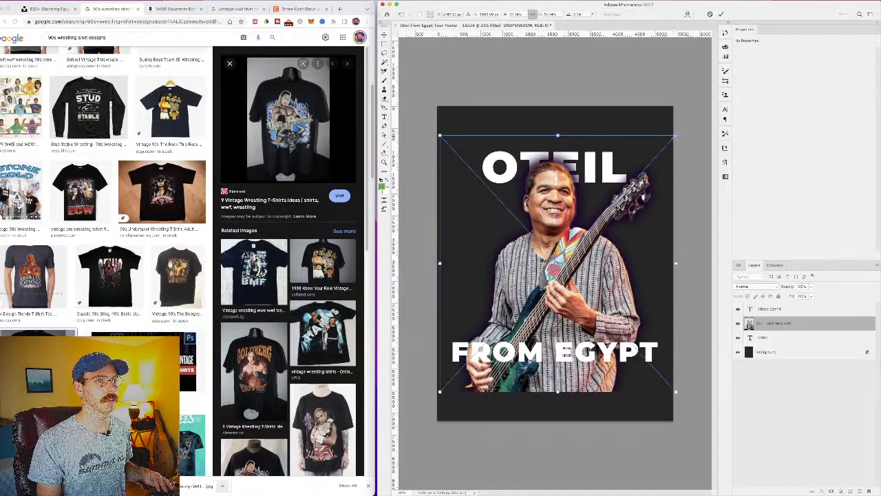
{"action": "left_click_drag", "start_coordinate": [671, 135], "coordinate": [655, 157]}
{"action": "key", "text": "Return"}
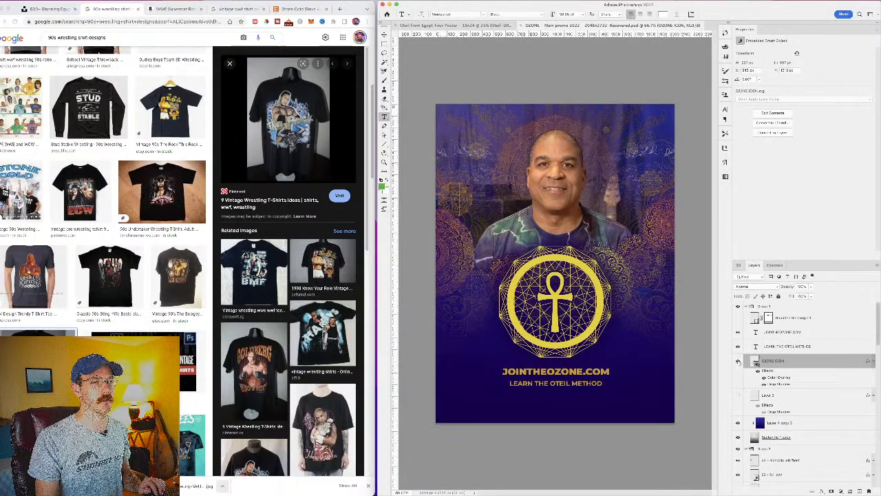
Step: Hide the LEARN THE OTEIL METHOD and JOINTHEOZONE.COM text layers in the OZONE main promo 2022 document
{"action": "left_click", "coordinate": [738, 346]}
{"action": "left_click", "coordinate": [737, 333]}
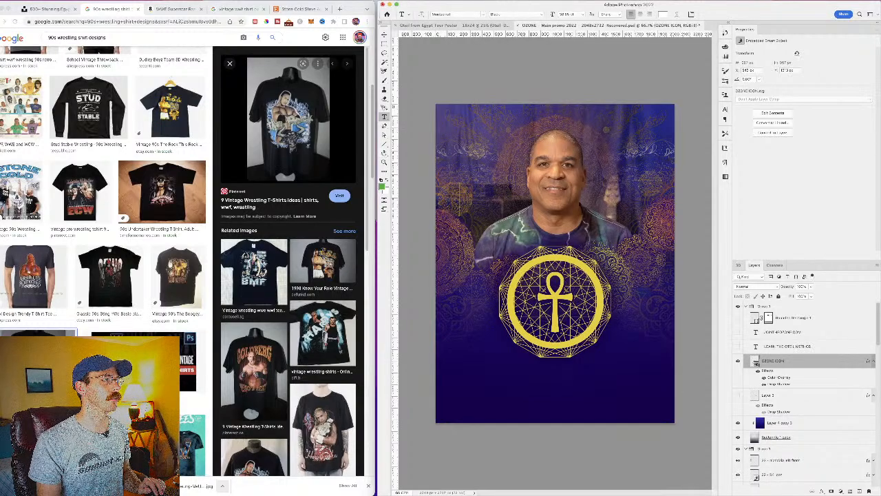
Step: In the browser, study the layouts of The Rock, Boogeyman, Absolute Perfection, Sting and Stone Cold Steve Austin shirts
{"action": "left_click", "coordinate": [324, 268]}
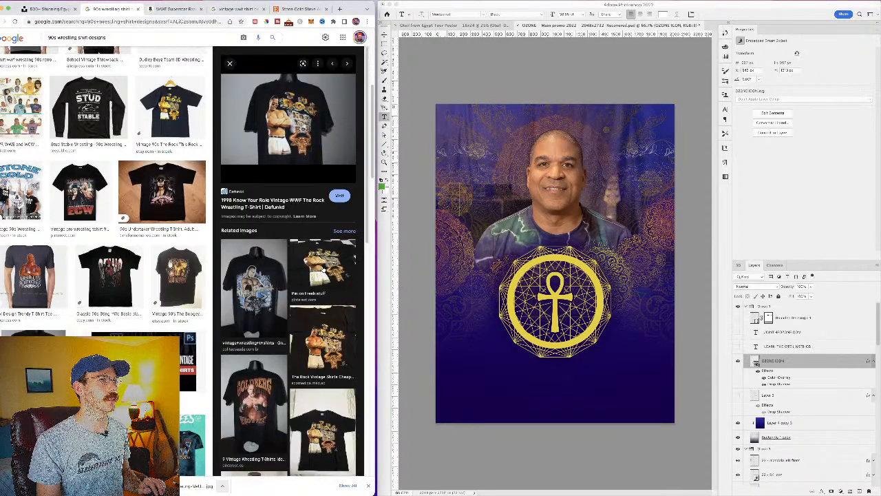
{"action": "left_click", "coordinate": [323, 337]}
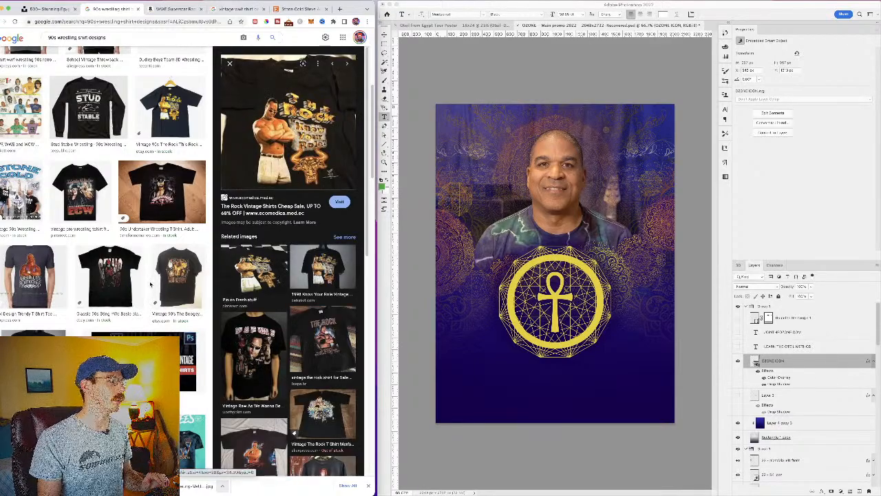
{"action": "left_click", "coordinate": [186, 280]}
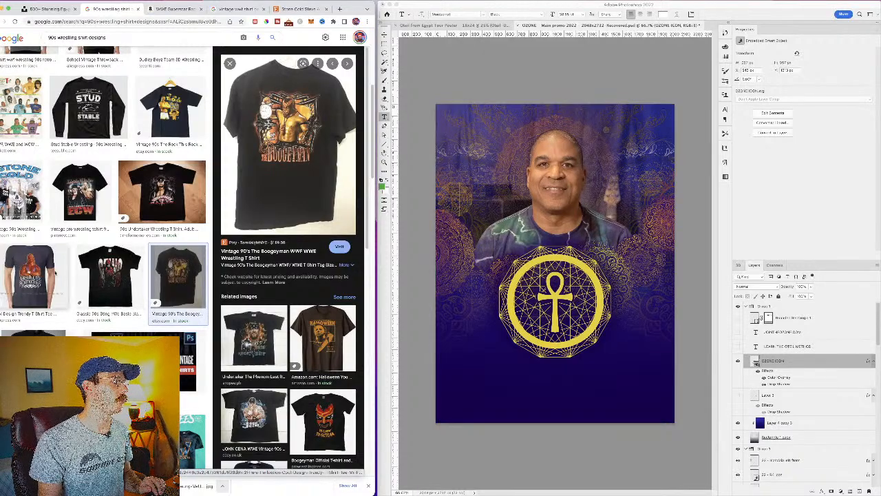
{"action": "left_click", "coordinate": [56, 275]}
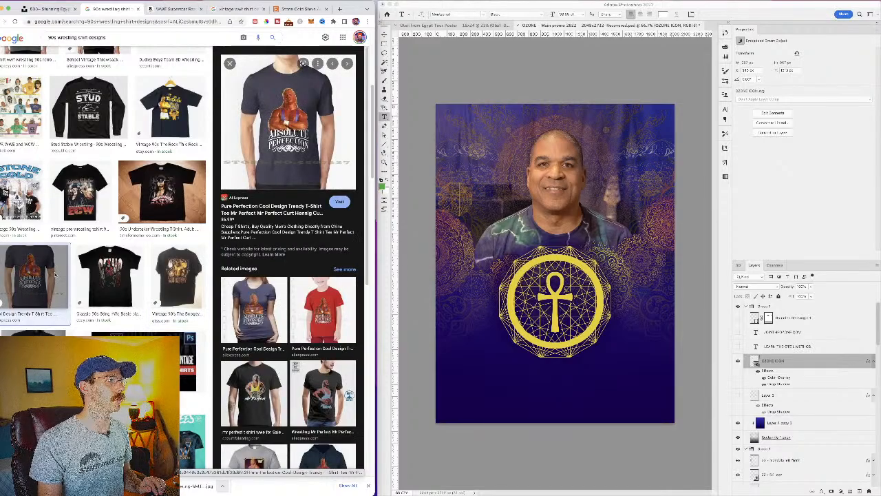
{"action": "left_click", "coordinate": [112, 286]}
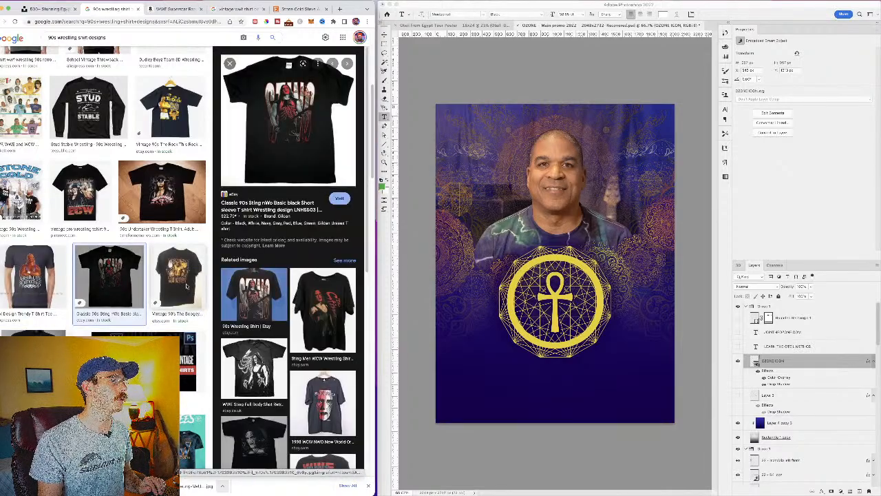
{"action": "left_click", "coordinate": [347, 63]}
{"action": "left_click", "coordinate": [347, 64]}
{"action": "left_click", "coordinate": [79, 333]}
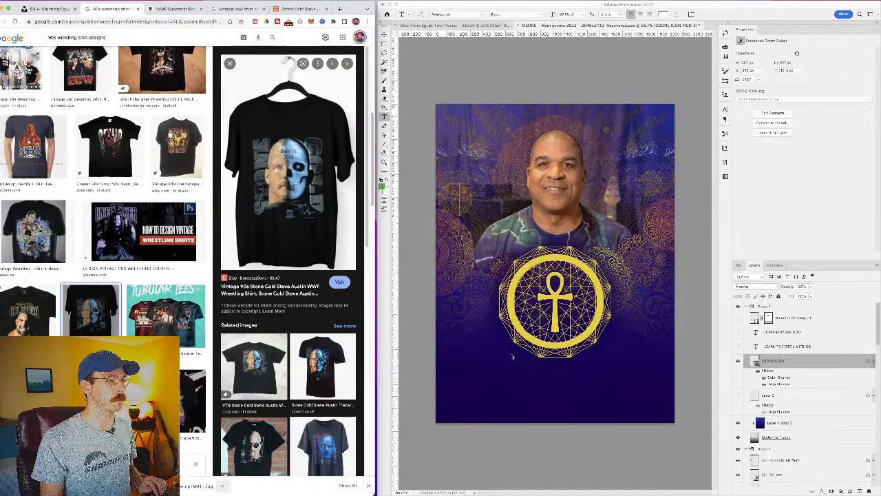
Step: Duplicate the CD cover layer from the OZONE promo document into the Oteil From Egypt Tour Poster document
{"action": "scroll", "coordinate": [840, 449], "scroll_direction": "down", "scroll_amount": 3}
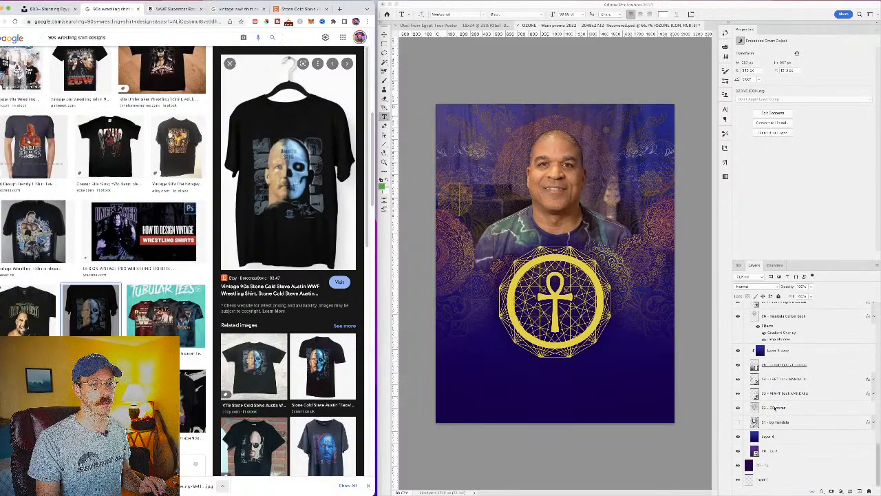
{"action": "right_click", "coordinate": [775, 407]}
{"action": "left_click", "coordinate": [608, 367]}
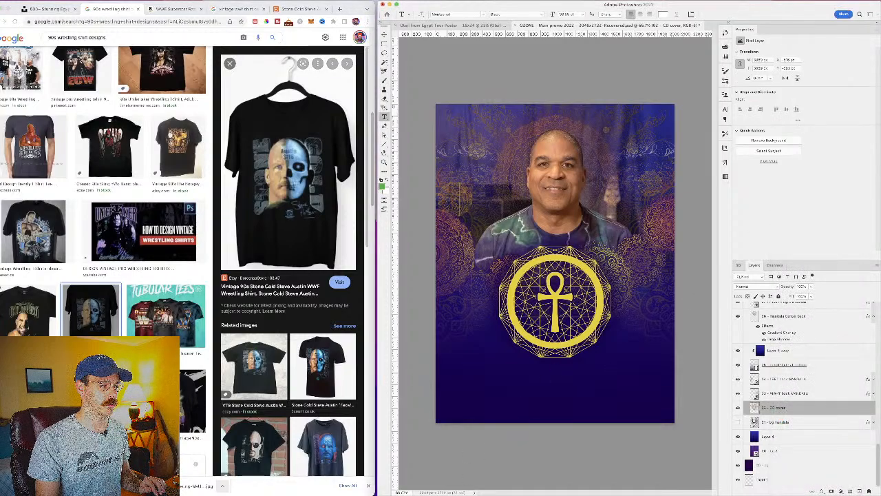
{"action": "left_click", "coordinate": [475, 25]}
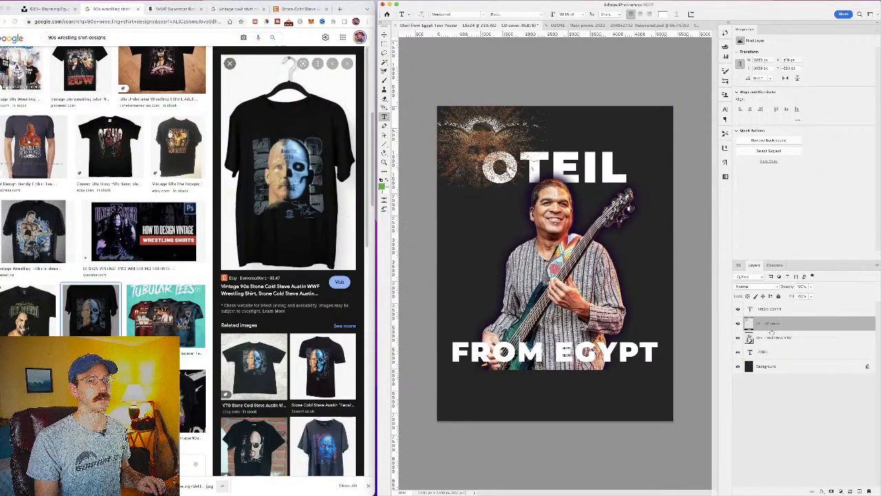
Step: Place the CD cover layer behind the bass player cutout, center it around him and enlarge it to nearly the poster's width
{"action": "left_click_drag", "start_coordinate": [771, 331], "coordinate": [771, 342]}
{"action": "key", "text": "ctrl+t"}
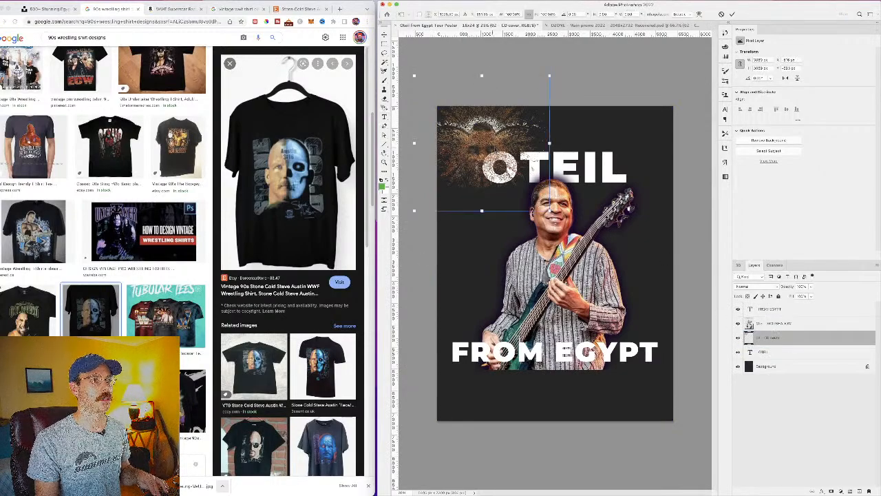
{"action": "left_click_drag", "start_coordinate": [534, 162], "coordinate": [601, 227]}
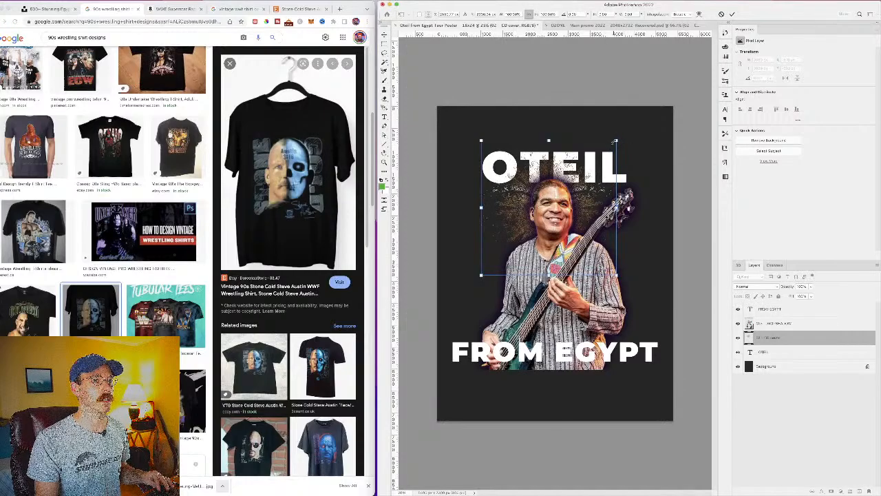
{"action": "left_click_drag", "start_coordinate": [615, 141], "coordinate": [596, 147]}
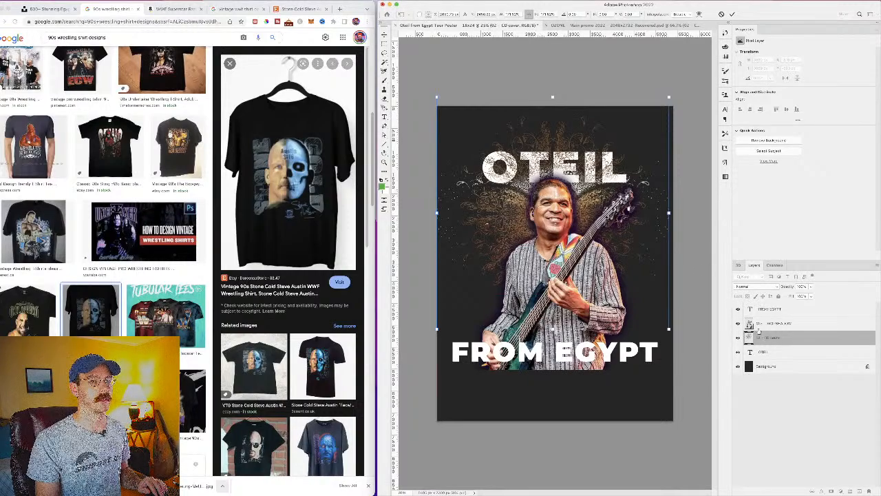
Step: Raise the OTEIL text layer above the CD cover layer and move the CD cover artwork down behind the bass player's torso
{"action": "left_click_drag", "start_coordinate": [776, 351], "coordinate": [776, 334]}
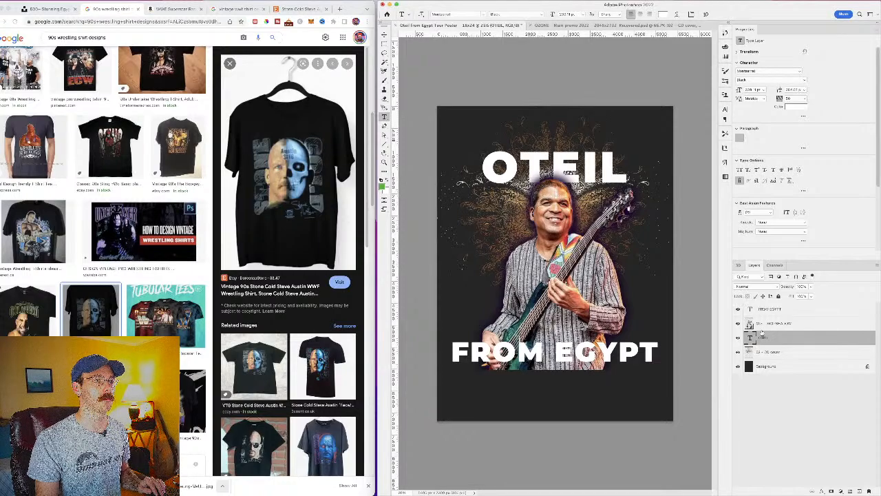
{"action": "left_click", "coordinate": [769, 351]}
{"action": "key", "text": "super+t"}
{"action": "left_click_drag", "start_coordinate": [592, 219], "coordinate": [597, 278]}
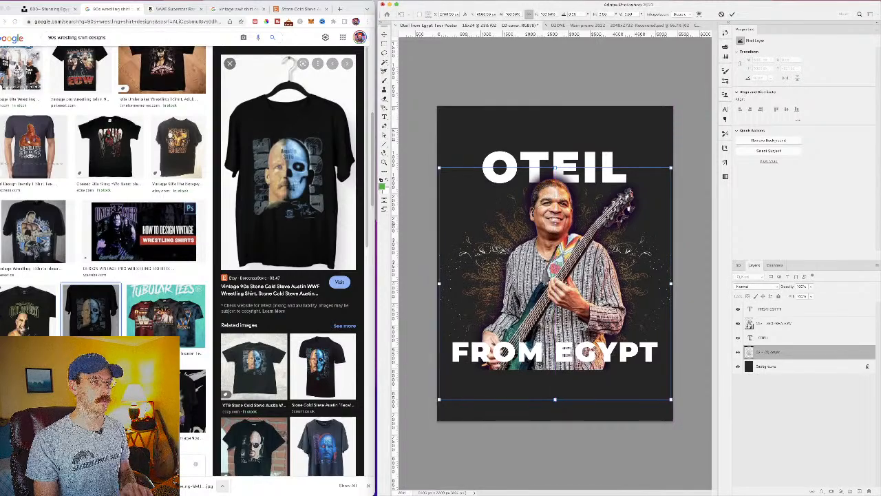
{"action": "key", "text": "Return"}
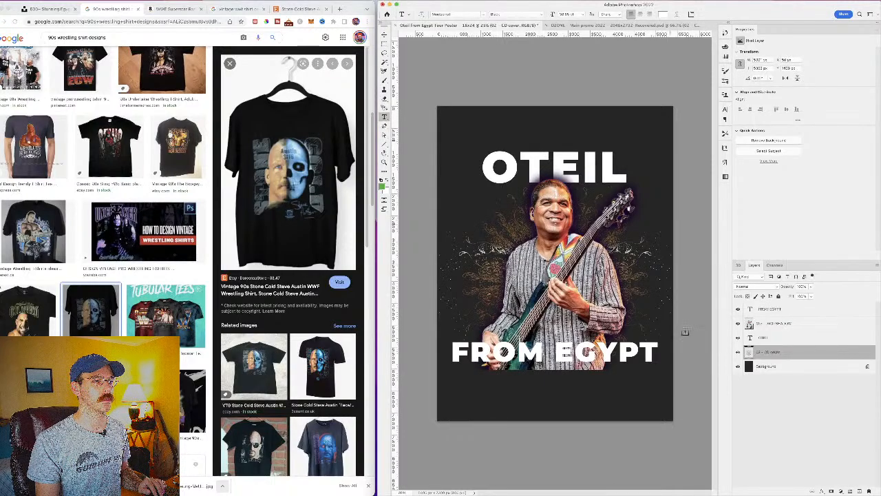
Step: Sample the dark background color and paint it with a soft brush on a new layer above the bass player cutout, fading his lower edge
{"action": "left_click", "coordinate": [779, 367]}
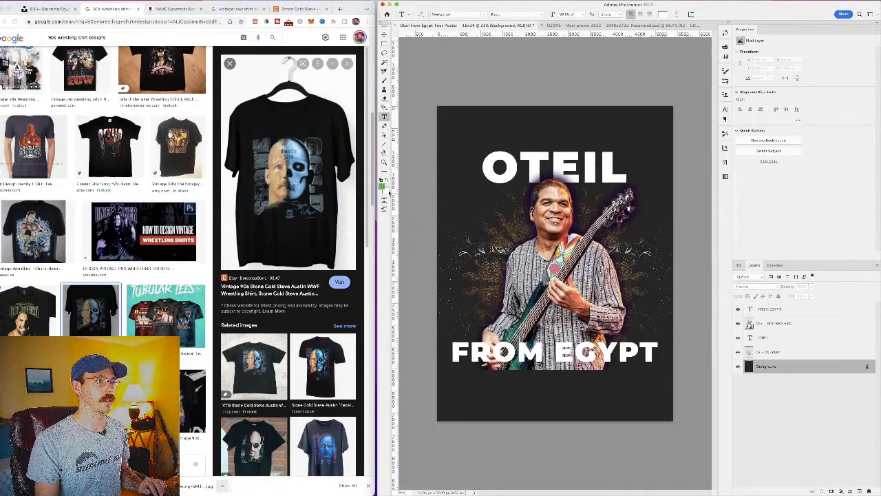
{"action": "key", "text": "i"}
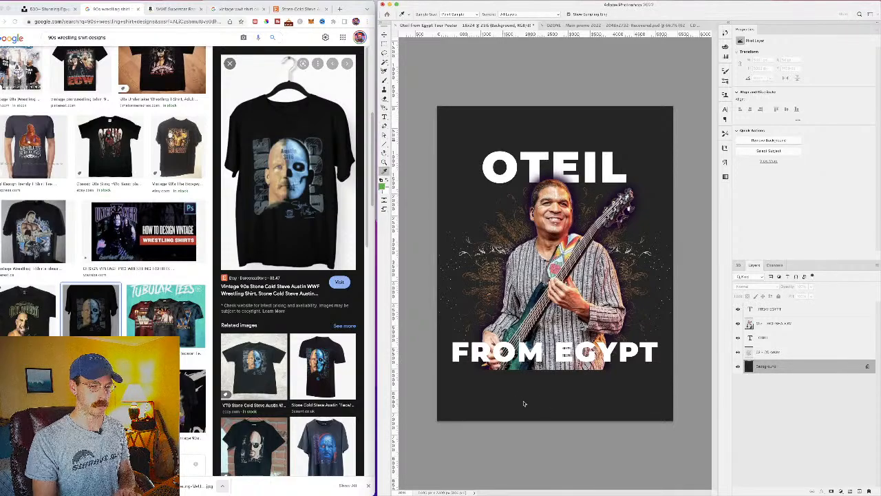
{"action": "key", "text": "t"}
{"action": "left_click", "coordinate": [810, 323]}
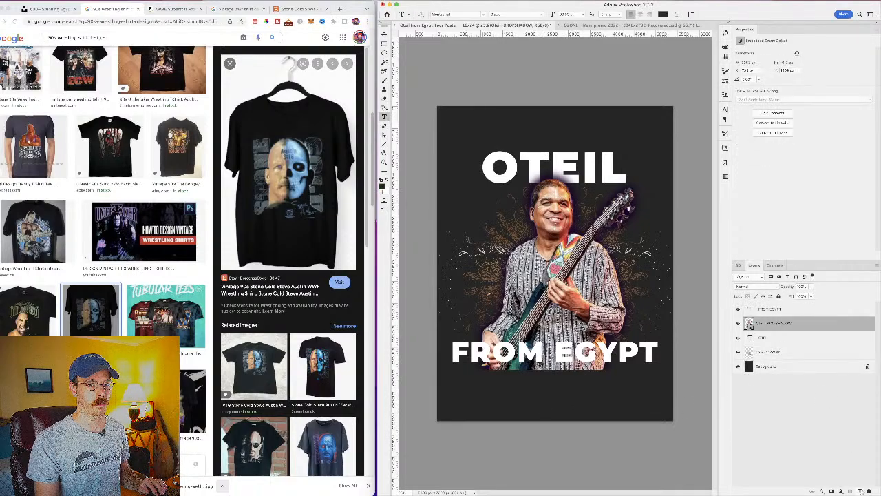
{"action": "left_click", "coordinate": [859, 491]}
{"action": "left_click", "coordinate": [385, 80]}
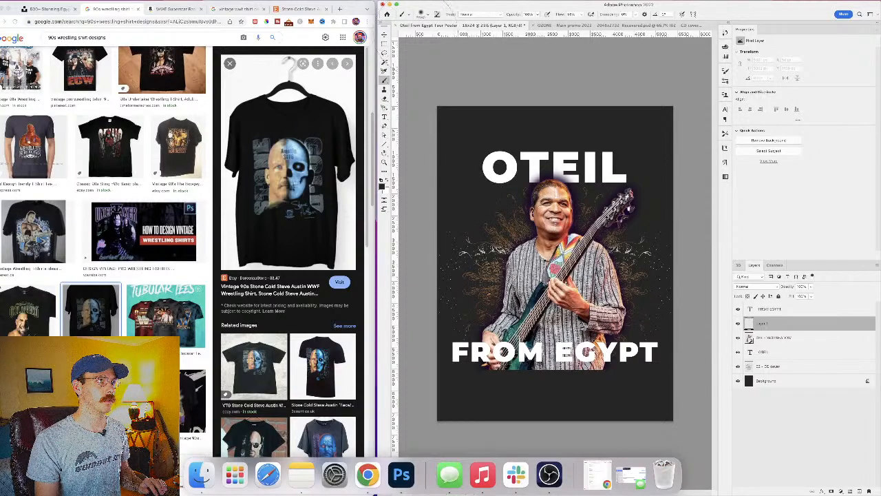
{"action": "mouse_move", "coordinate": [463, 390]}
{"action": "left_mouse_down"}
{"action": "mouse_move", "coordinate": [647, 398]}
{"action": "mouse_move", "coordinate": [666, 390]}
{"action": "left_mouse_up"}
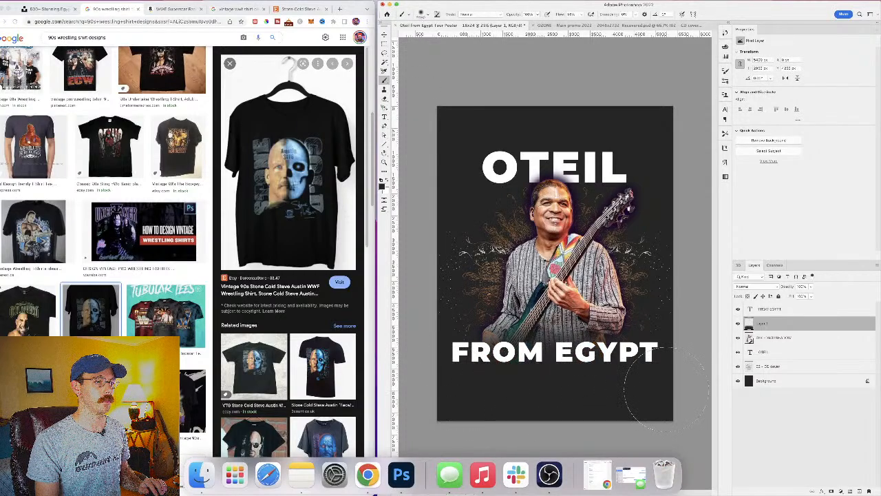
Step: Enlarge the soft brush, lower its opacity and paint another dark pass across the poster's lower part to soften the fade
{"action": "left_click", "coordinate": [421, 15]}
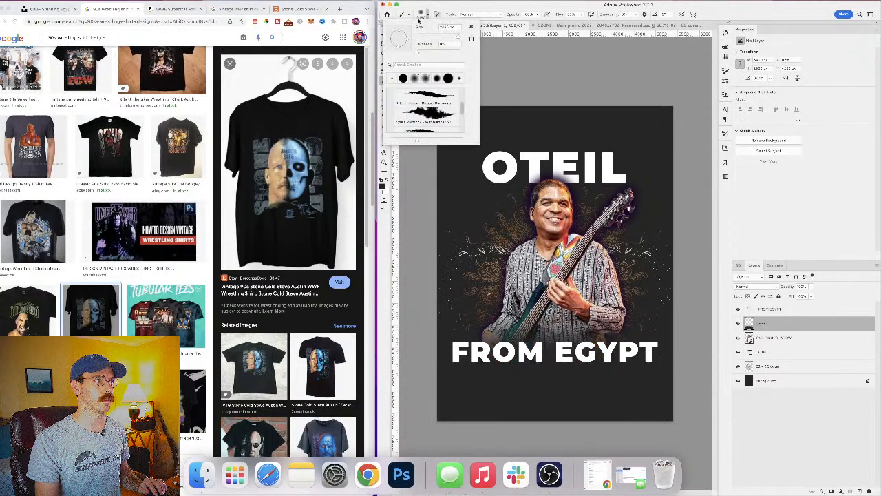
{"action": "left_click", "coordinate": [454, 28]}
{"action": "type", "text": "3"}
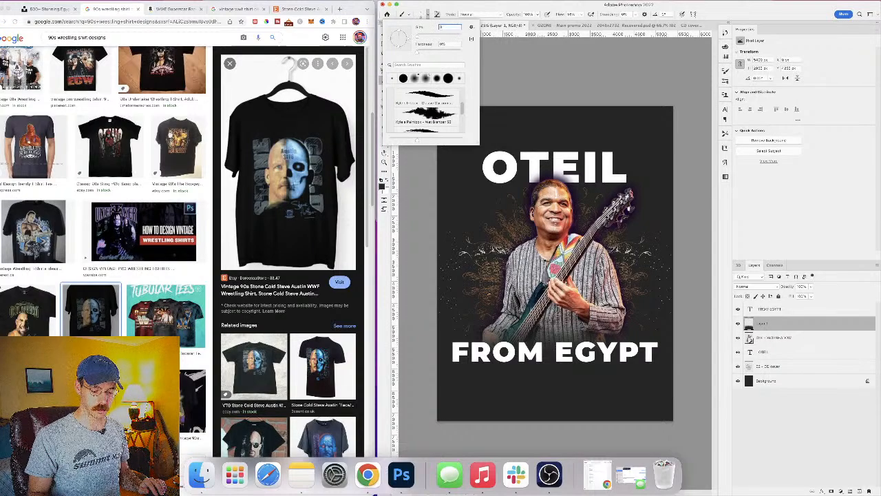
{"action": "key", "text": "Return"}
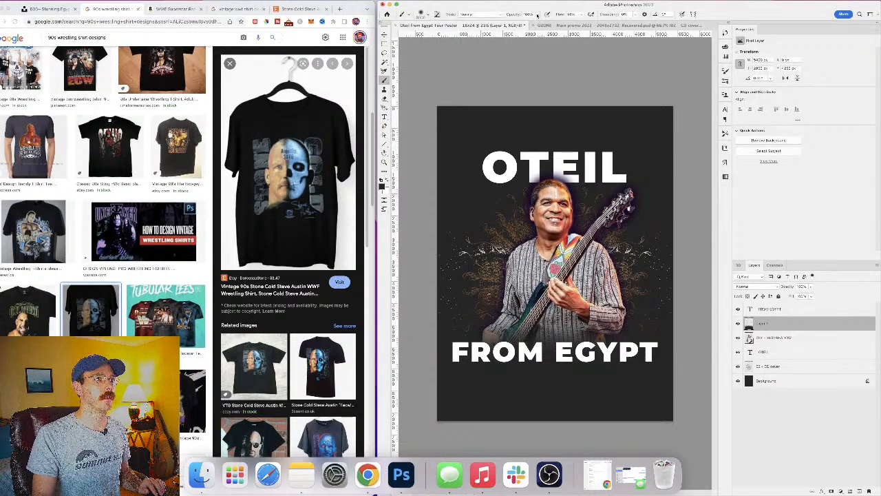
{"action": "left_click", "coordinate": [538, 15]}
{"action": "left_click", "coordinate": [519, 23]}
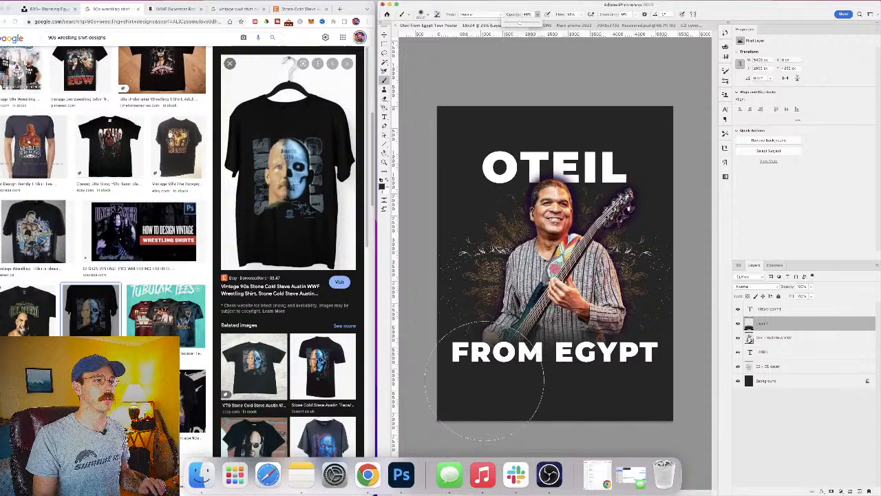
{"action": "mouse_move", "coordinate": [480, 374]}
{"action": "left_mouse_down"}
{"action": "mouse_move", "coordinate": [604, 390]}
{"action": "mouse_move", "coordinate": [618, 374]}
{"action": "mouse_move", "coordinate": [569, 398]}
{"action": "mouse_move", "coordinate": [476, 397]}
{"action": "mouse_move", "coordinate": [557, 375]}
{"action": "mouse_move", "coordinate": [612, 385]}
{"action": "mouse_move", "coordinate": [688, 478]}
{"action": "left_mouse_up"}
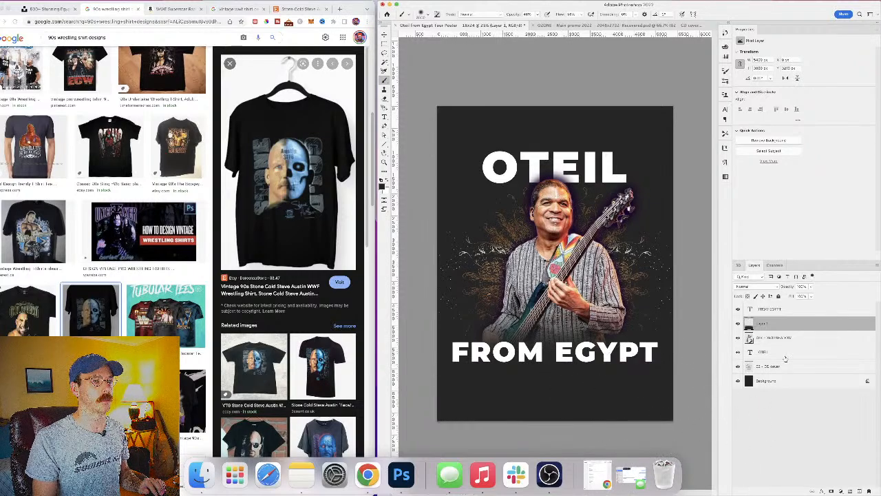
Step: Select the bass player cutout layer, then browse the Unsplash Egypt photos and download the Giza pyramids shot under a cloudy blue sky
{"action": "left_click", "coordinate": [773, 337]}
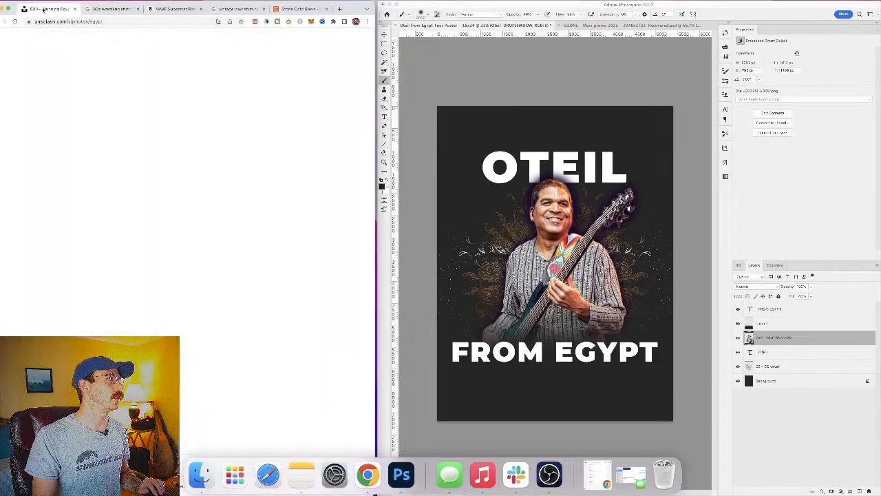
{"action": "left_click", "coordinate": [44, 9]}
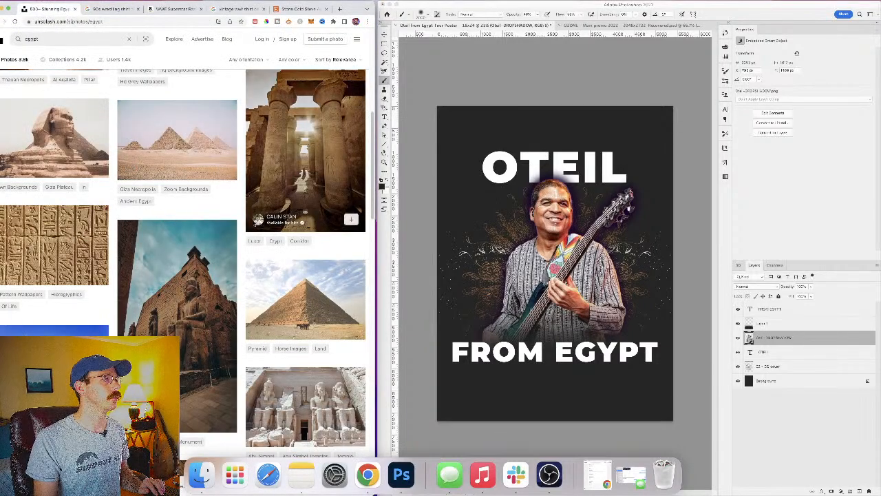
{"action": "scroll", "coordinate": [186, 282], "scroll_direction": "down", "scroll_amount": 4}
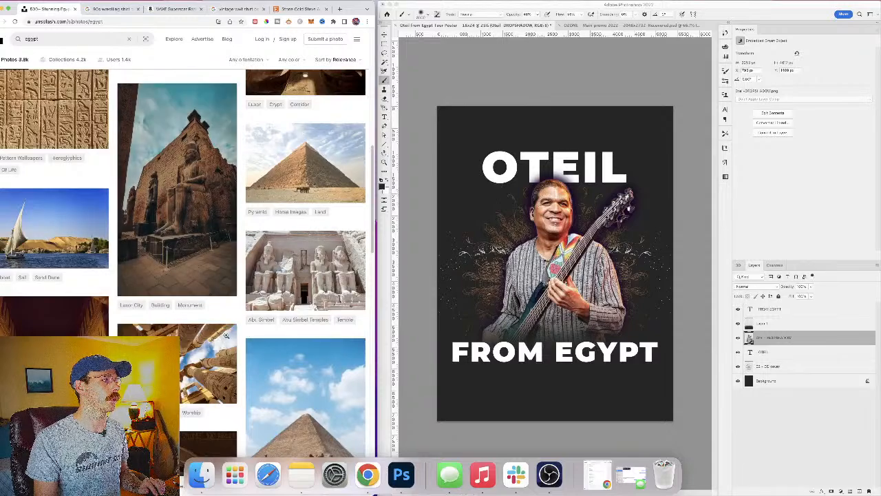
{"action": "scroll", "coordinate": [276, 310], "scroll_direction": "up", "scroll_amount": 1}
{"action": "scroll", "coordinate": [279, 313], "scroll_direction": "up", "scroll_amount": 3}
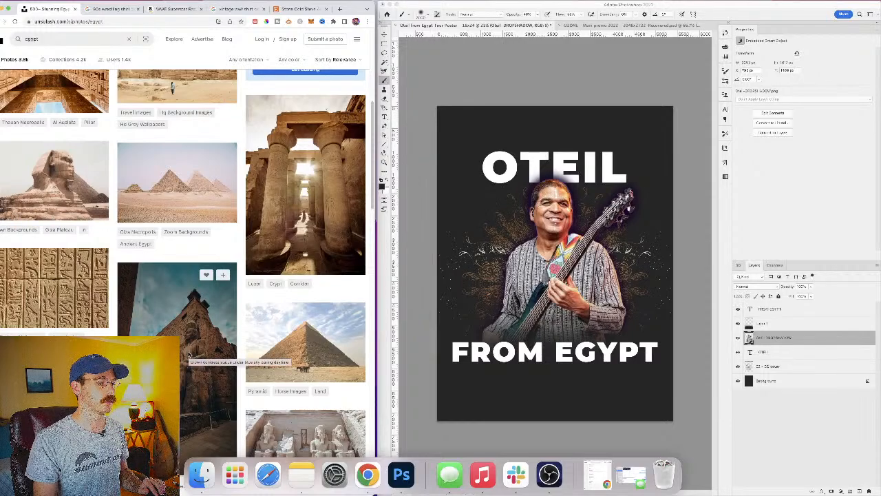
{"action": "scroll", "coordinate": [189, 357], "scroll_direction": "up", "scroll_amount": 1}
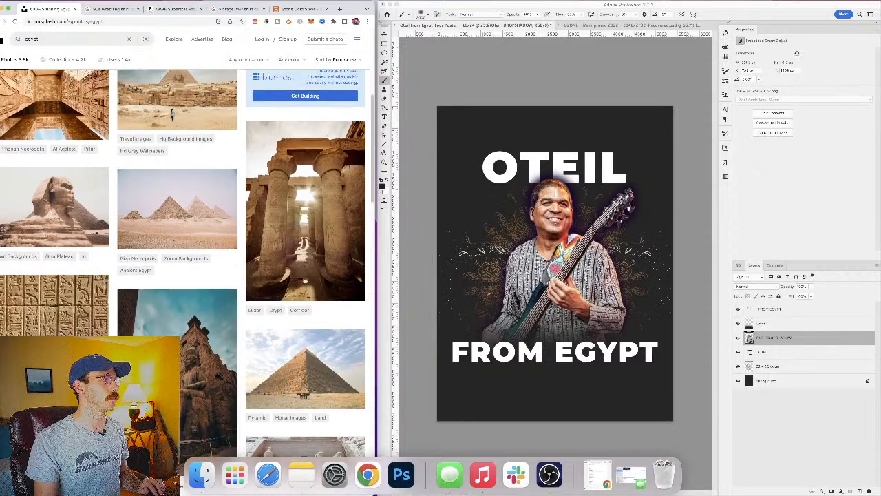
{"action": "scroll", "coordinate": [190, 275], "scroll_direction": "down", "scroll_amount": 4}
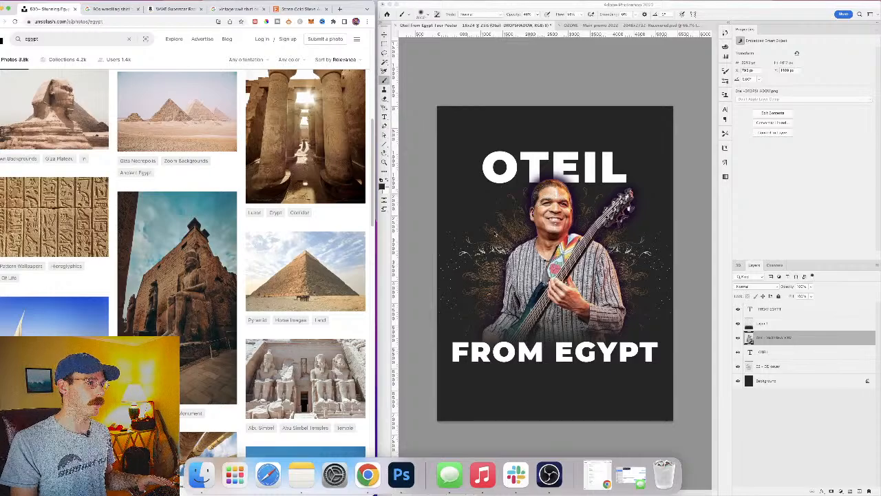
{"action": "scroll", "coordinate": [289, 317], "scroll_direction": "down", "scroll_amount": 15}
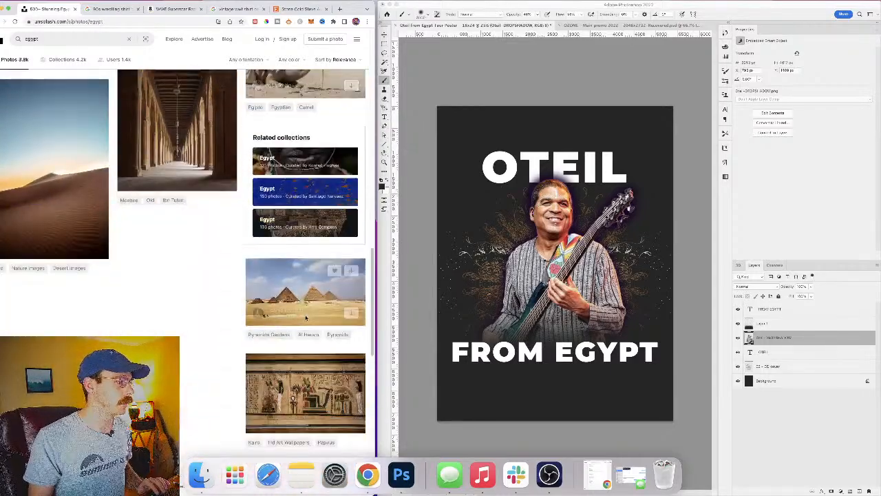
{"action": "left_click", "coordinate": [352, 314]}
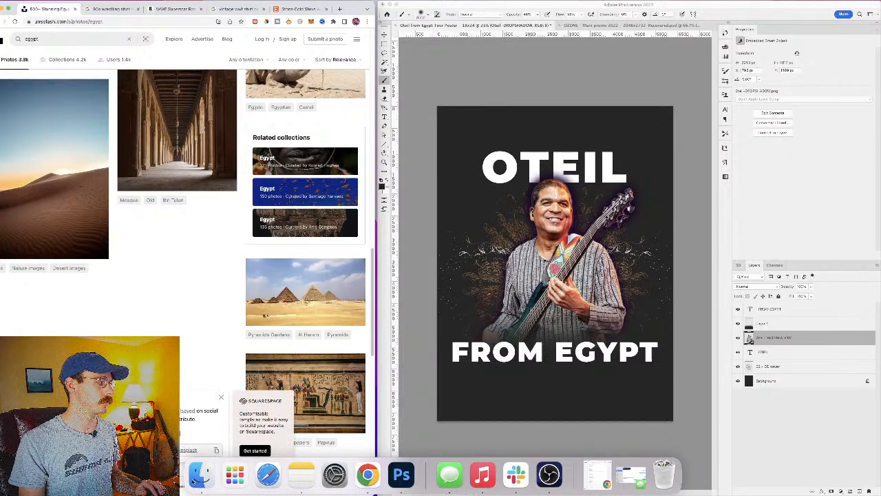
Step: Place the downloaded pyramids photo into the poster at full poster width, directly above the bass player cutout layer
{"action": "left_click", "coordinate": [199, 474]}
{"action": "left_click_drag", "start_coordinate": [368, 205], "coordinate": [374, 495]}
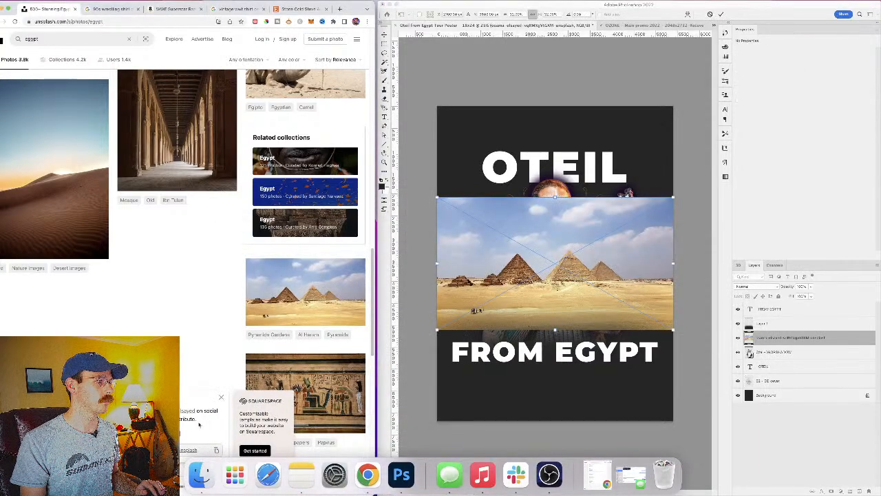
{"action": "left_click", "coordinate": [216, 449]}
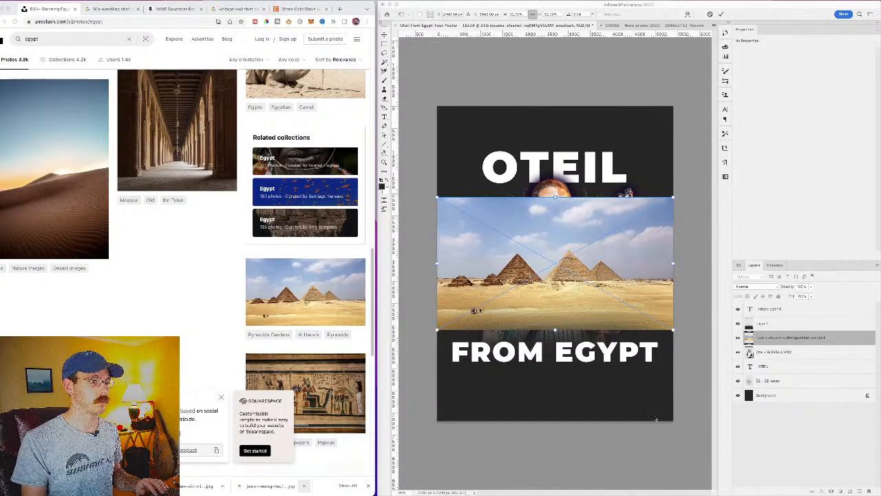
{"action": "key", "text": "Return"}
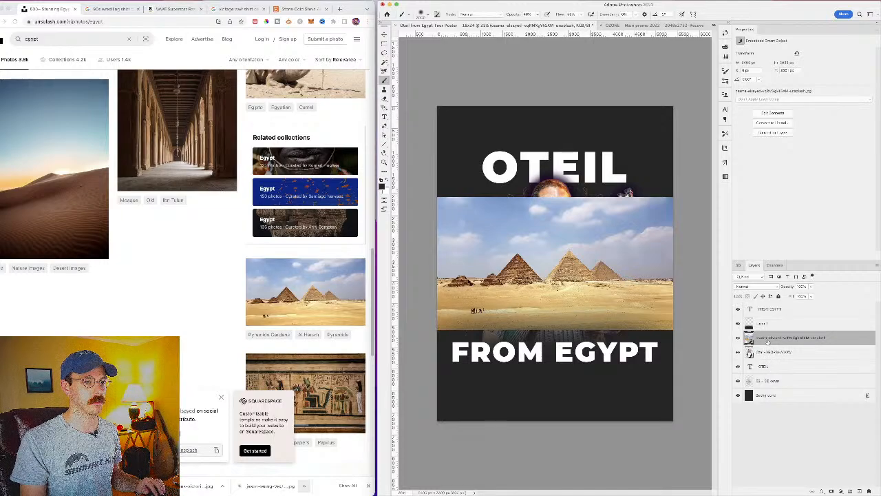
Step: Select the pyramids photo's subject and apply the selection as a layer mask that hides the sky
{"action": "left_click", "coordinate": [247, 1]}
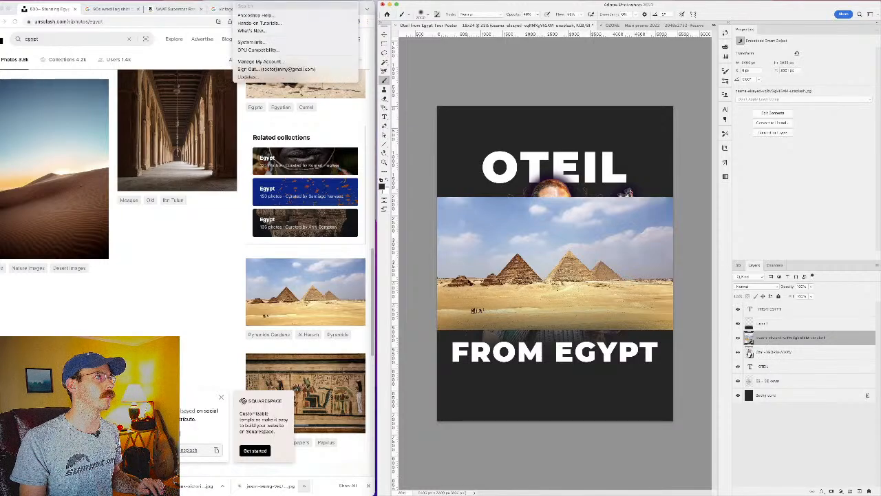
{"action": "type", "text": "sky"}
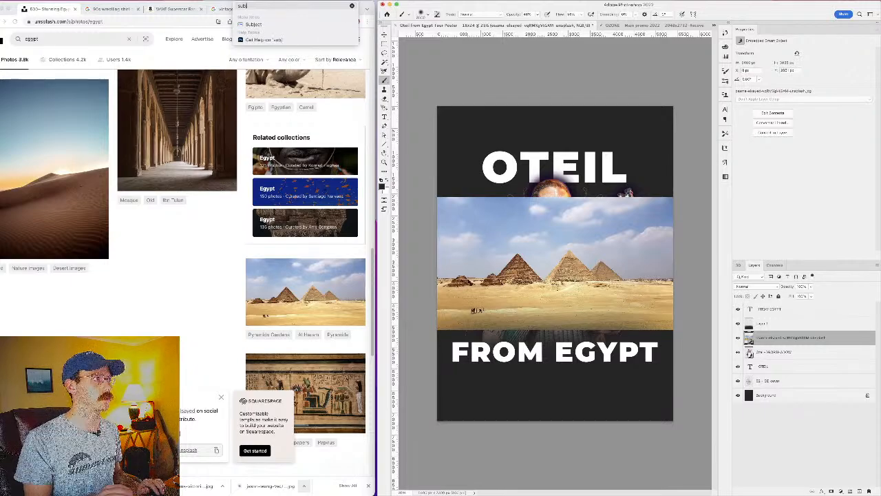
{"action": "left_click", "coordinate": [257, 27]}
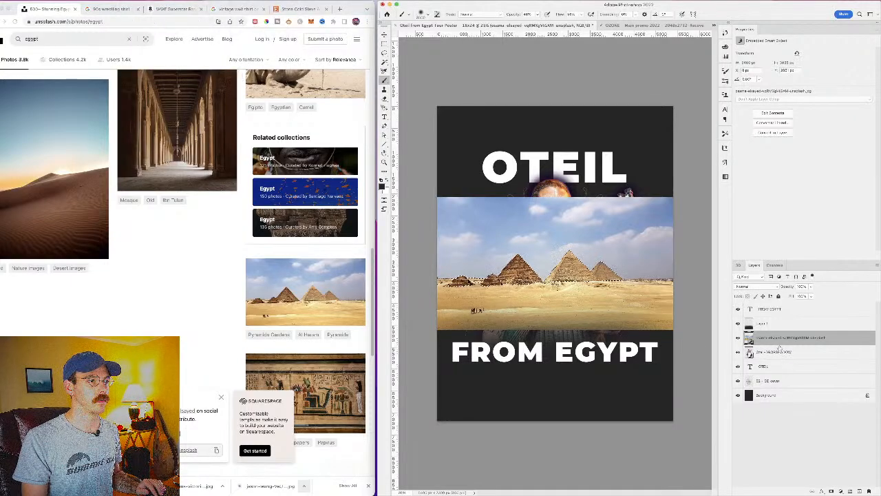
{"action": "left_click", "coordinate": [831, 491]}
Step: Move the masked pyramids down and right behind the FROM EGYPT title, rotating them slightly clockwise and enlarging them a little
{"action": "key", "text": "ctrl+t"}
{"action": "left_click_drag", "start_coordinate": [569, 272], "coordinate": [594, 335]}
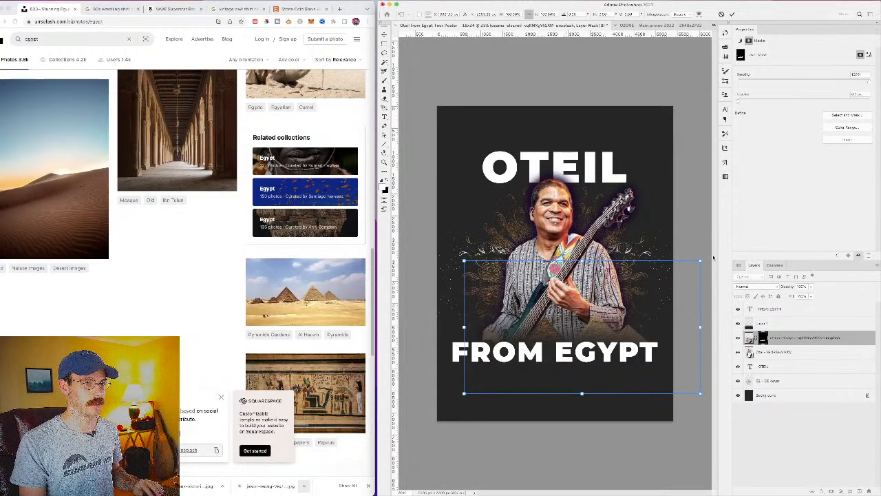
{"action": "left_click_drag", "start_coordinate": [718, 262], "coordinate": [719, 265]}
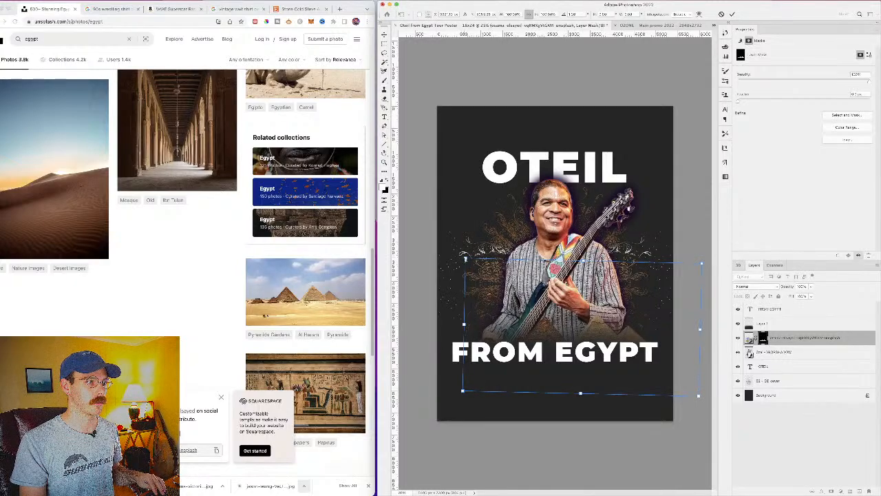
{"action": "left_click_drag", "start_coordinate": [466, 258], "coordinate": [462, 256]}
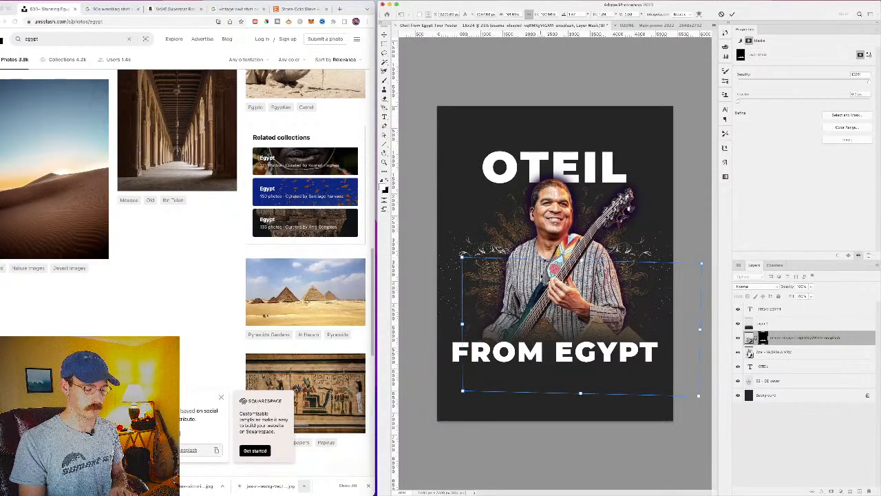
{"action": "key", "text": "Return"}
{"action": "key", "text": "super+t"}
{"action": "mouse_move", "coordinate": [619, 325]}
{"action": "left_mouse_down"}
{"action": "mouse_move", "coordinate": [557, 334]}
{"action": "mouse_move", "coordinate": [572, 324]}
{"action": "mouse_move", "coordinate": [648, 327]}
{"action": "mouse_move", "coordinate": [629, 325]}
{"action": "left_mouse_up"}
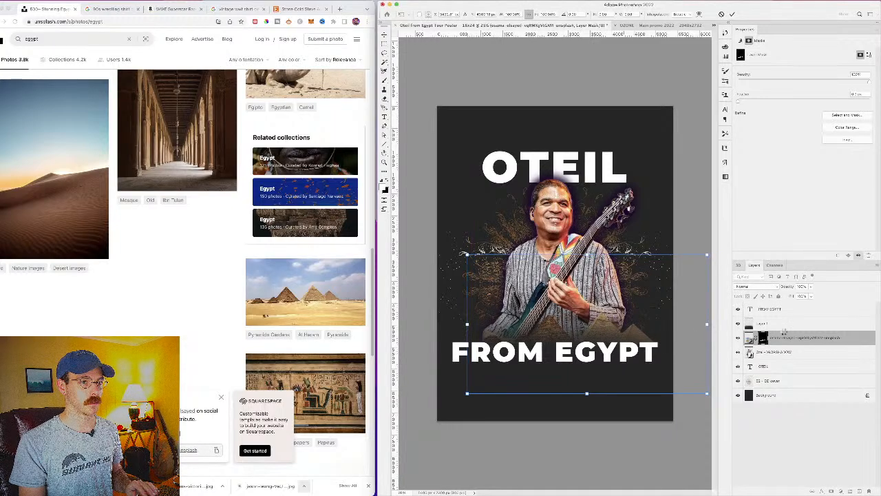
{"action": "key", "text": "Return"}
Step: Duplicate the masked pyramids layer and flip the copy horizontally
{"action": "right_click", "coordinate": [785, 338]}
{"action": "left_click", "coordinate": [794, 134]}
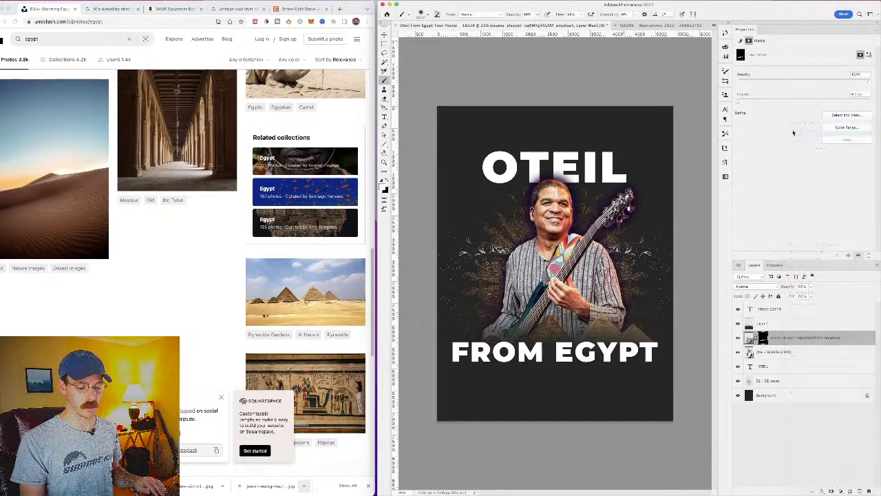
{"action": "key", "text": "Return"}
{"action": "key", "text": "super+t"}
{"action": "right_click", "coordinate": [617, 322]}
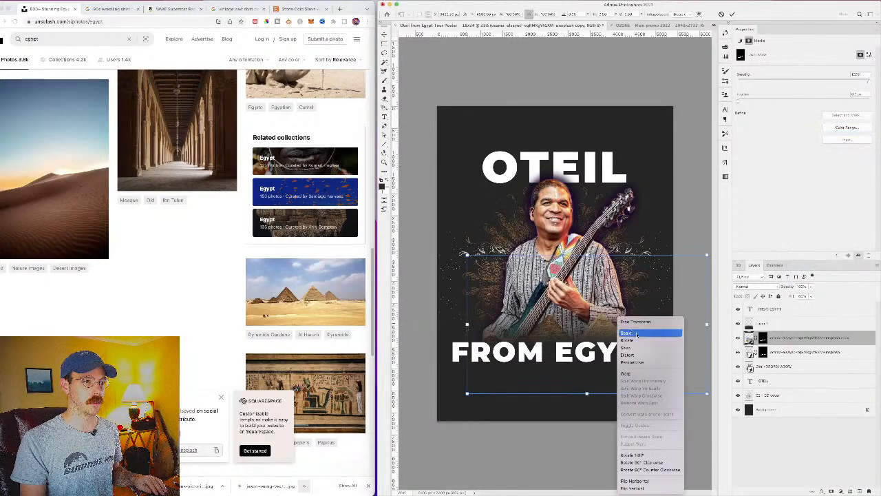
{"action": "left_click", "coordinate": [655, 480]}
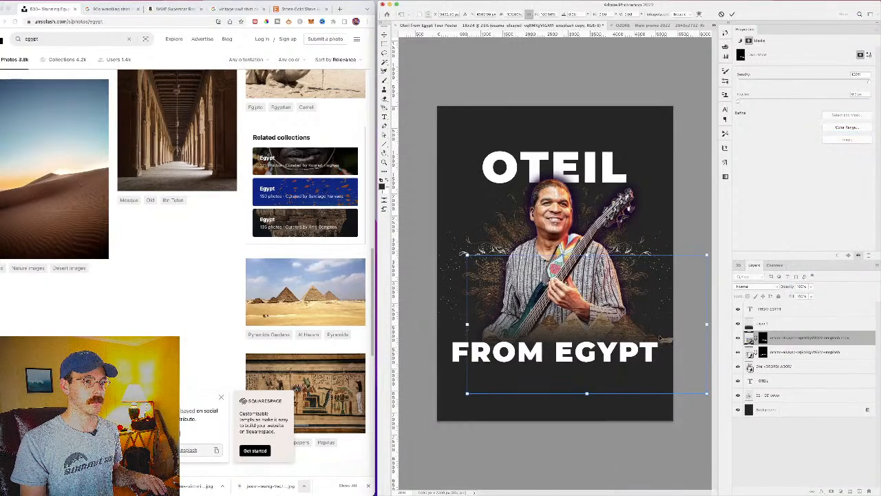
Step: Move the flipped pyramids copy to the poster's left side so it mirrors the original pyramids on the right
{"action": "left_click_drag", "start_coordinate": [659, 337], "coordinate": [583, 329]}
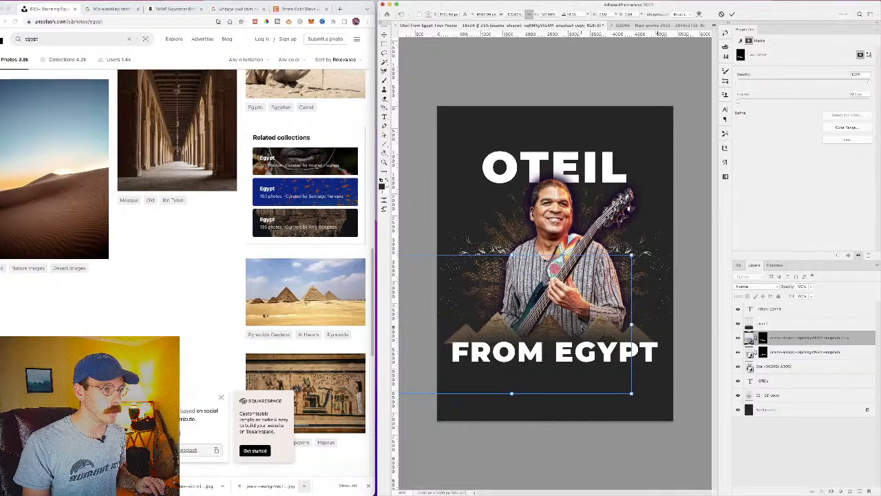
{"action": "left_click_drag", "start_coordinate": [582, 329], "coordinate": [582, 329]}
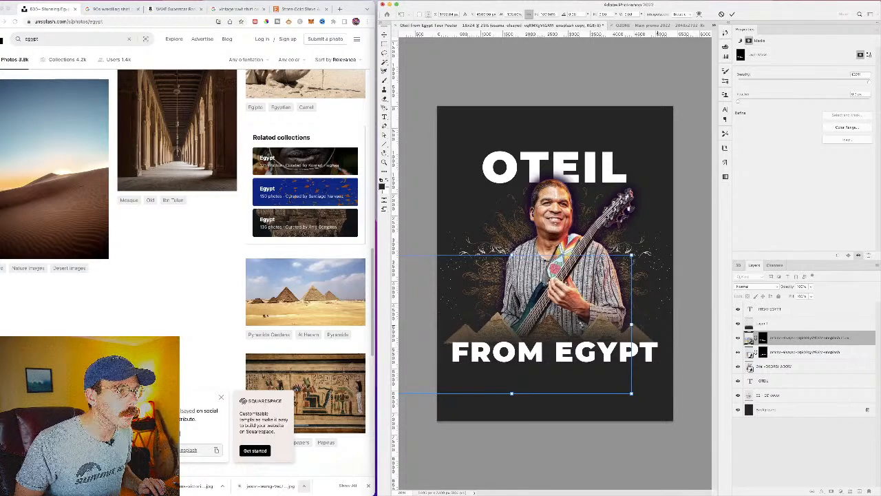
{"action": "key", "text": "Return"}
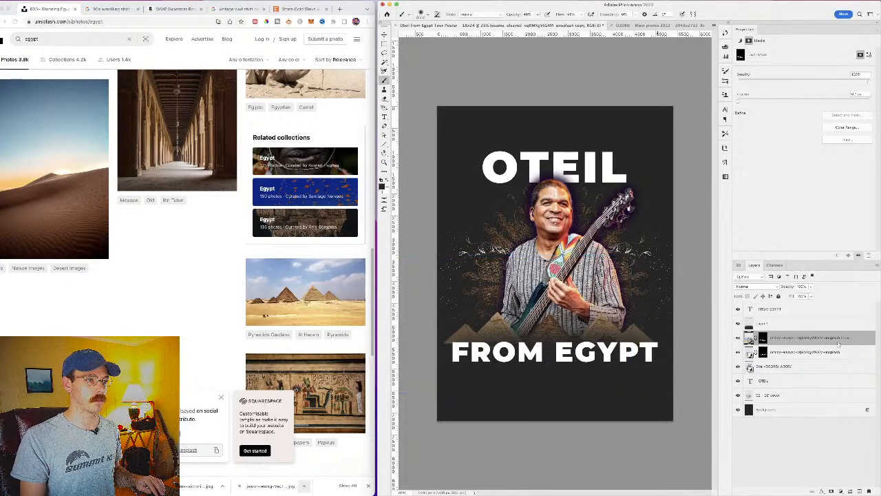
Step: Transform both pyramids layers together, moving them slightly right to center them behind the title and scaling them down a little
{"action": "left_click", "coordinate": [812, 352], "text": "shift"}
{"action": "key", "text": "ctrl+t"}
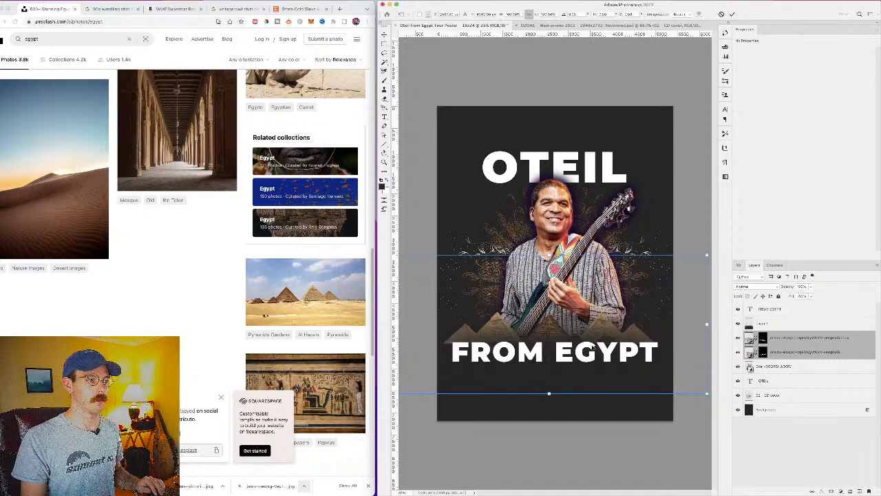
{"action": "left_click_drag", "start_coordinate": [590, 346], "coordinate": [606, 333]}
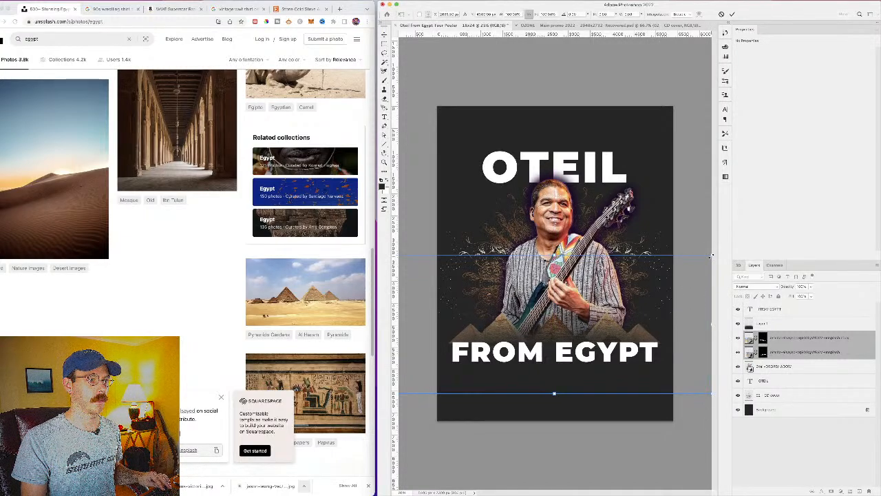
{"action": "left_click_drag", "start_coordinate": [712, 256], "coordinate": [705, 258]}
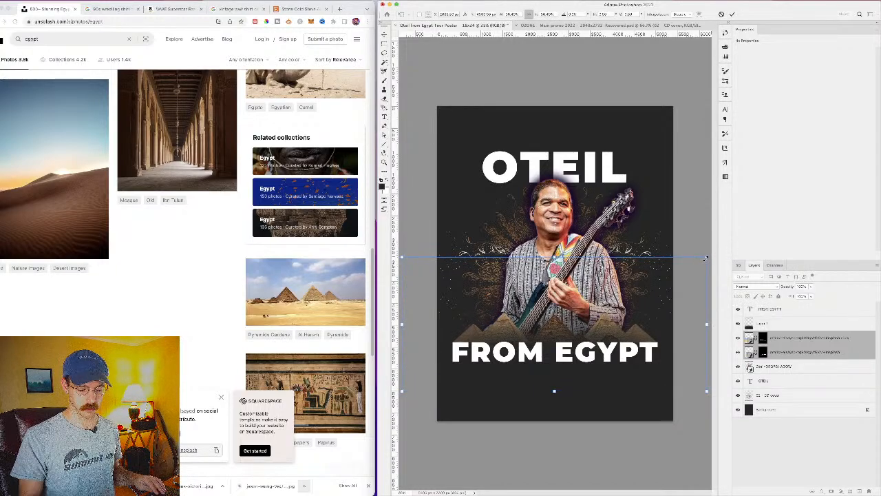
{"action": "key", "text": "Return"}
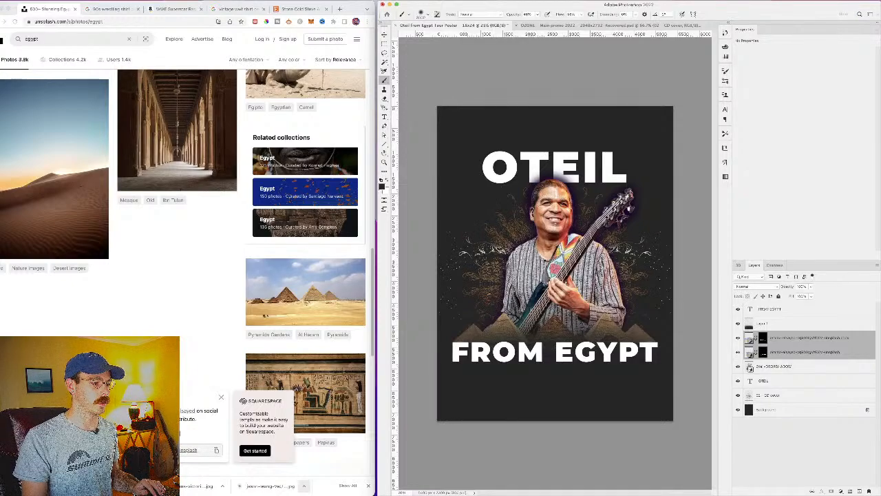
Step: Save the poster on the computer as a Photoshop file in the DESIGN A THING folder, keeping the suggested file name
{"action": "key", "text": "super+s"}
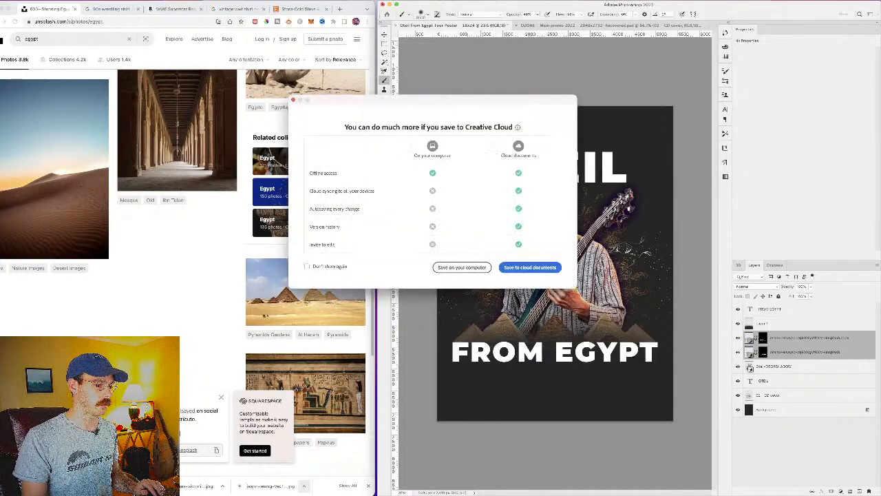
{"action": "left_click_drag", "start_coordinate": [478, 101], "coordinate": [478, 117]}
{"action": "left_click", "coordinate": [462, 282]}
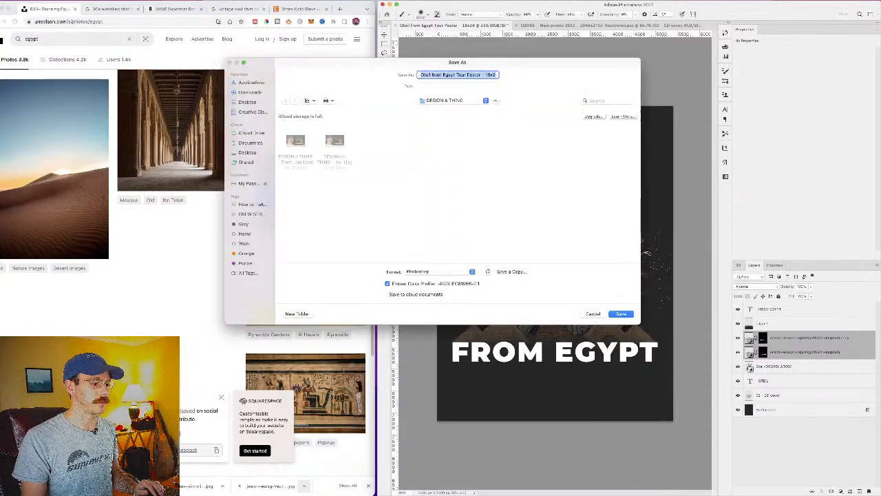
{"action": "key", "text": "Return"}
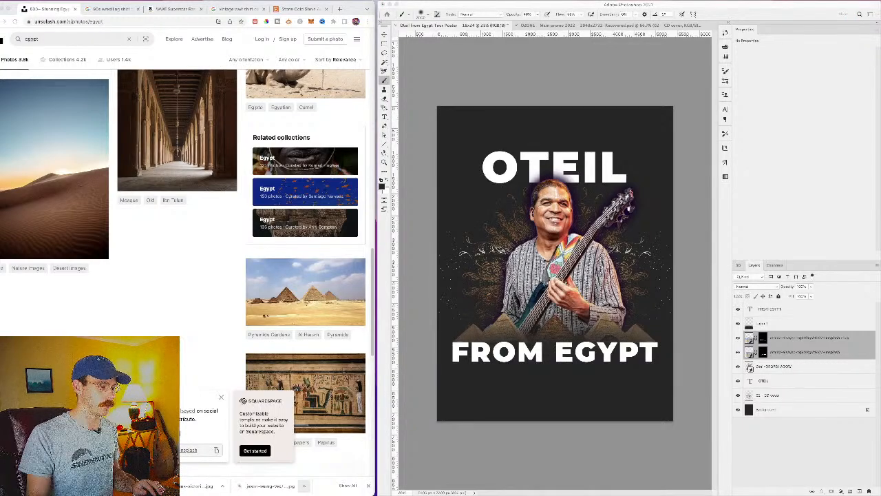
{"action": "key", "text": "super+Tab"}
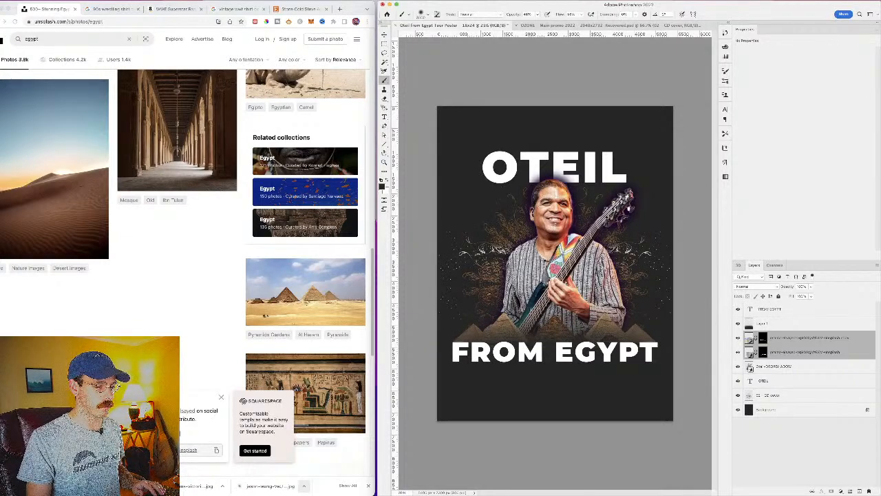
{"action": "key", "text": "super+s"}
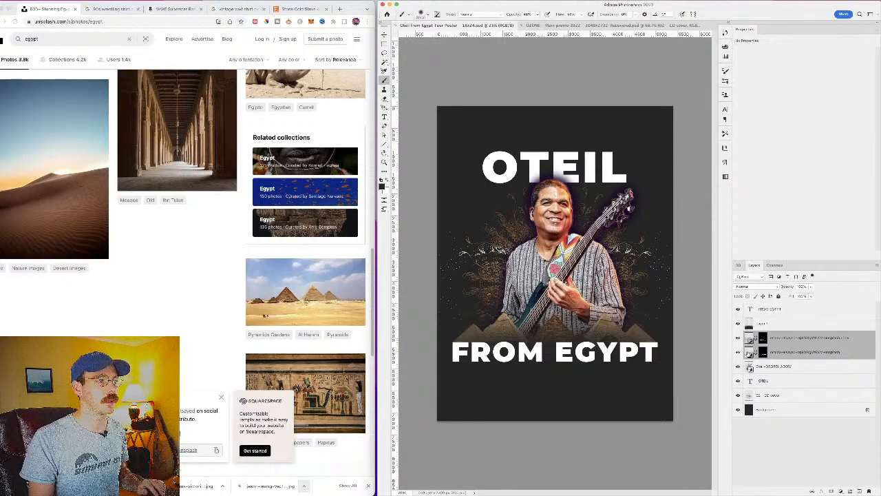
Step: Select only the flipped pyramids copy layer
{"action": "left_click", "coordinate": [790, 352], "text": "super"}
{"action": "left_click", "coordinate": [792, 355]}
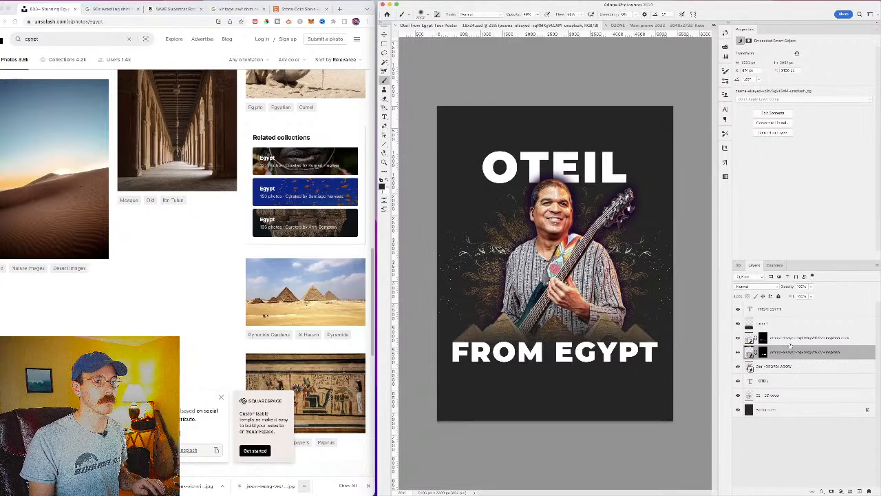
{"action": "left_click", "coordinate": [789, 343]}
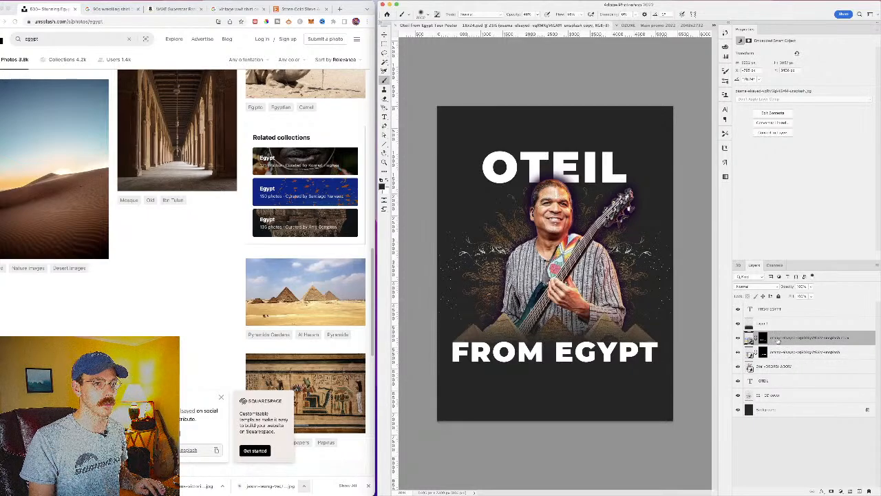
Step: In the browser's Unsplash Egypt results, download the Cairo mosque skyline photo and the pyramid photo with the Great Sphinx
{"action": "left_click", "coordinate": [221, 397]}
{"action": "scroll", "coordinate": [207, 345], "scroll_direction": "up", "scroll_amount": 3}
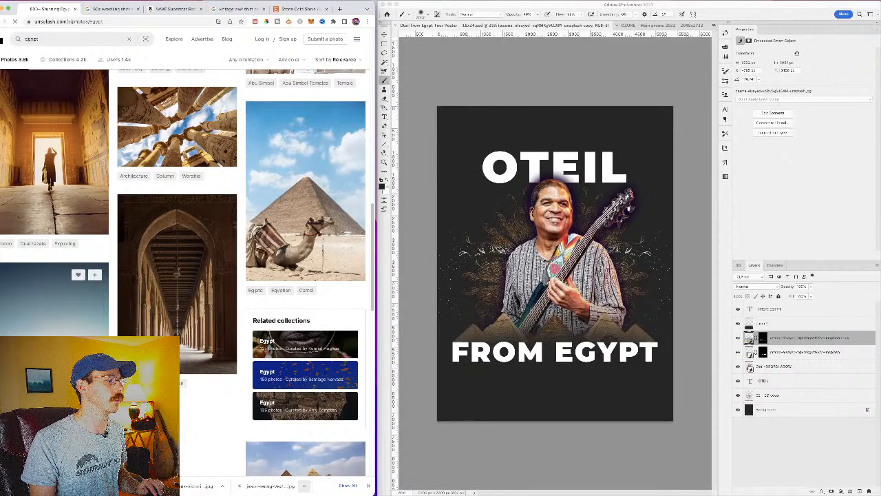
{"action": "scroll", "coordinate": [241, 276], "scroll_direction": "up", "scroll_amount": 5}
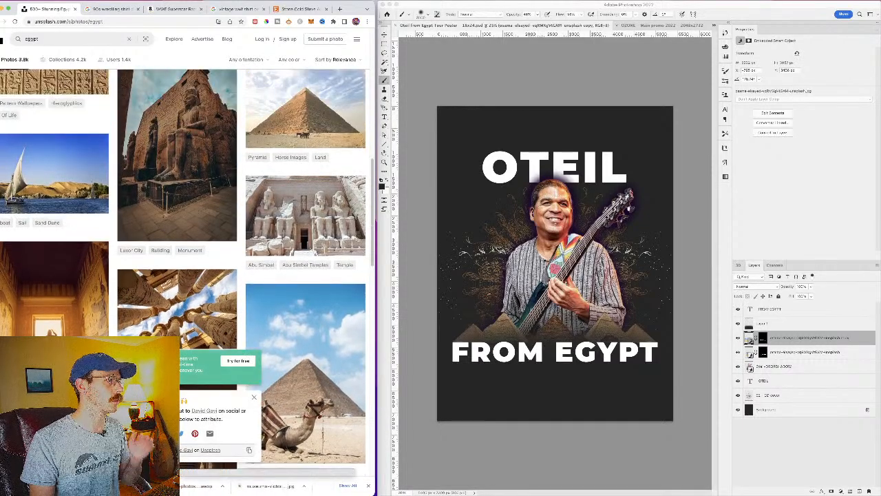
{"action": "scroll", "coordinate": [127, 186], "scroll_direction": "up", "scroll_amount": 5}
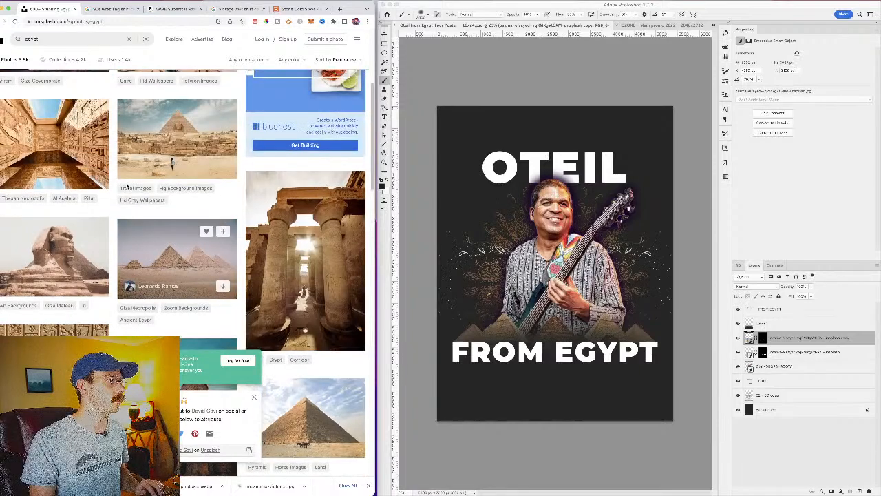
{"action": "scroll", "coordinate": [151, 267], "scroll_direction": "up", "scroll_amount": 3}
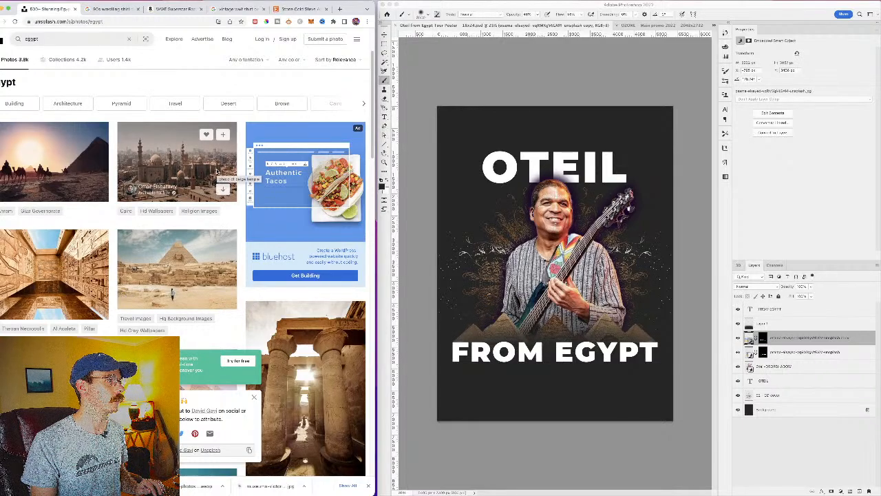
{"action": "left_click", "coordinate": [224, 190]}
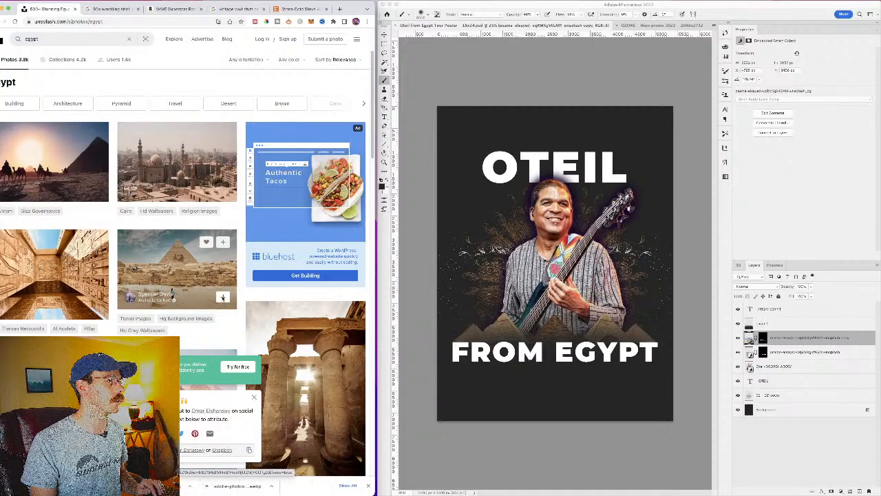
{"action": "left_click", "coordinate": [223, 298]}
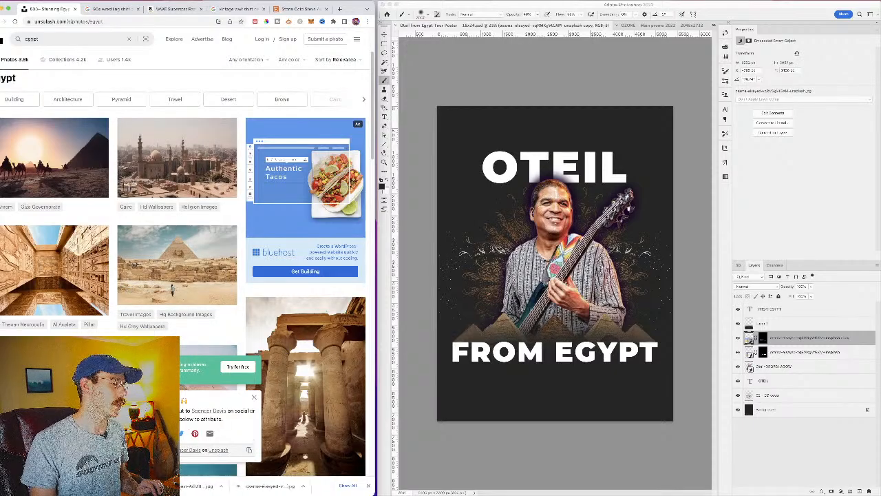
Step: Open the close-up Sphinx photo, download it, and return to the Egypt results with the credit notice dismissed
{"action": "scroll", "coordinate": [94, 256], "scroll_direction": "down", "scroll_amount": 3}
{"action": "left_click", "coordinate": [94, 256]}
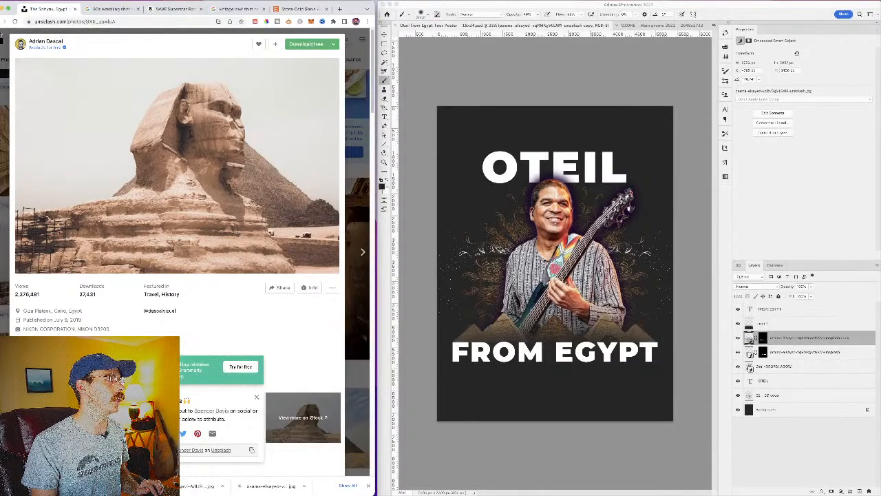
{"action": "left_click", "coordinate": [3, 47]}
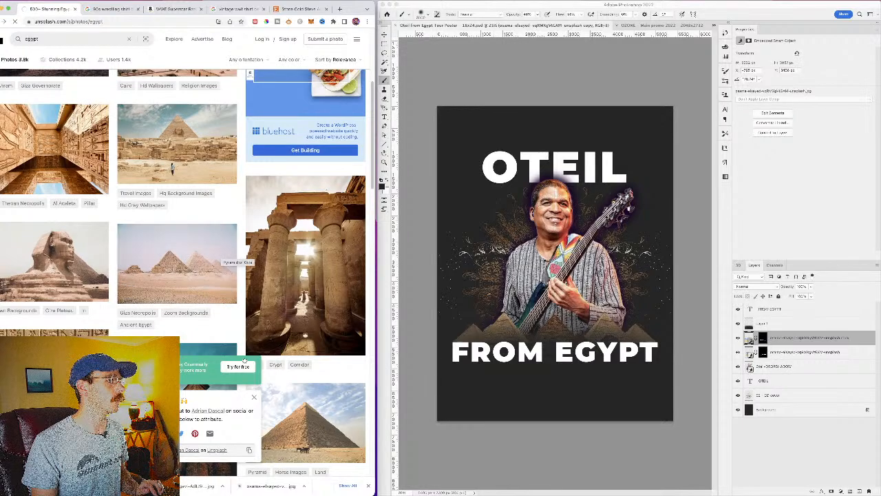
{"action": "left_click", "coordinate": [254, 397]}
Step: Download the Cairo mosque skyline photo again, copy its attribution text and dismiss the credit notice
{"action": "scroll", "coordinate": [196, 211], "scroll_direction": "up", "scroll_amount": 1}
{"action": "scroll", "coordinate": [196, 211], "scroll_direction": "up", "scroll_amount": 3}
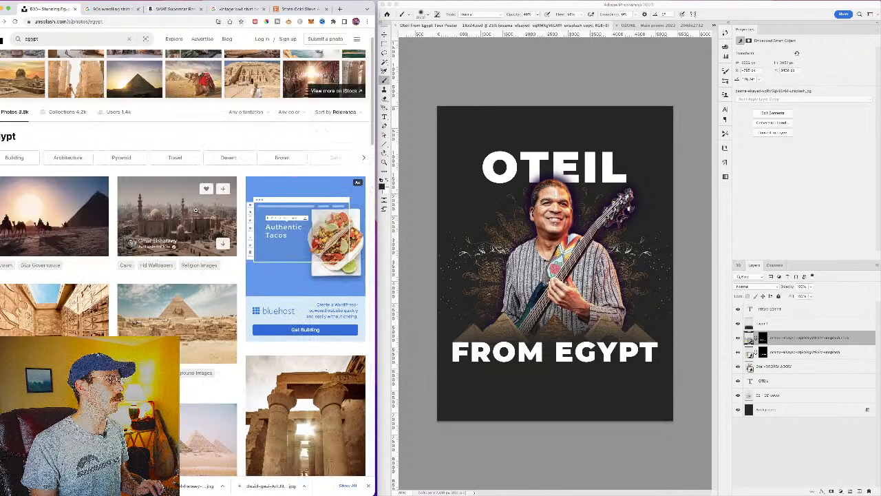
{"action": "left_click", "coordinate": [222, 245]}
{"action": "scroll", "coordinate": [222, 263], "scroll_direction": "down", "scroll_amount": 5}
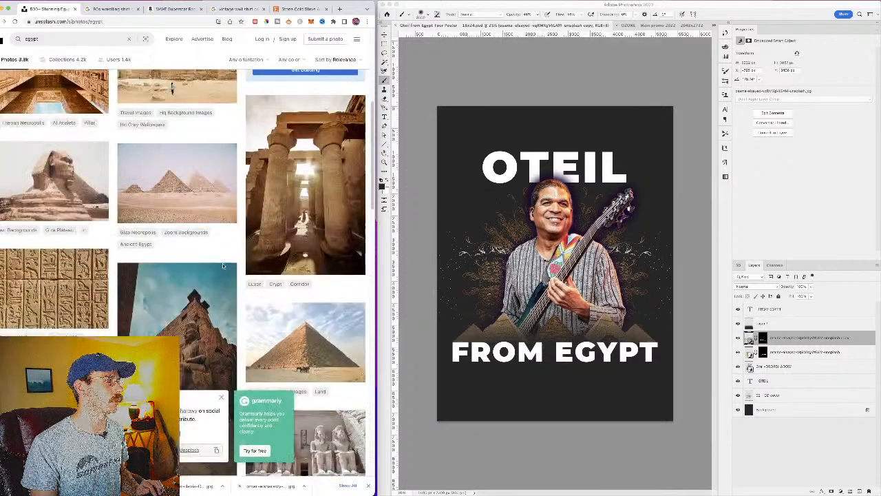
{"action": "left_click", "coordinate": [216, 449]}
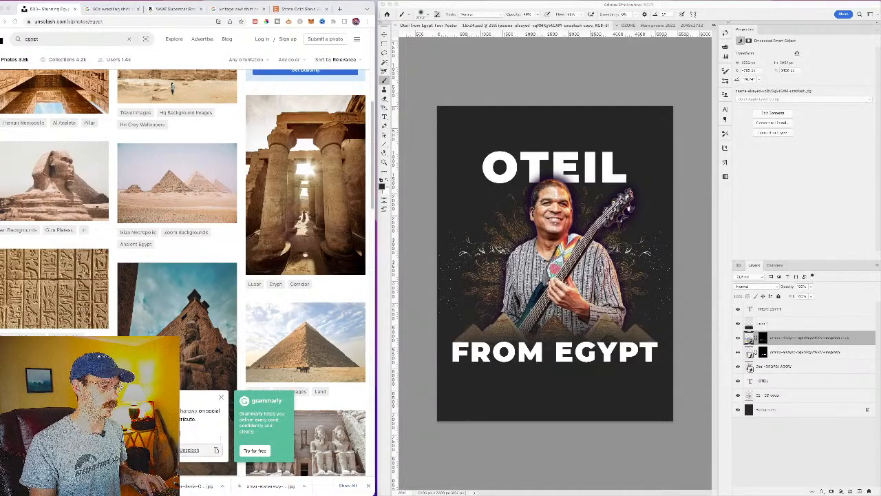
{"action": "left_click", "coordinate": [222, 397]}
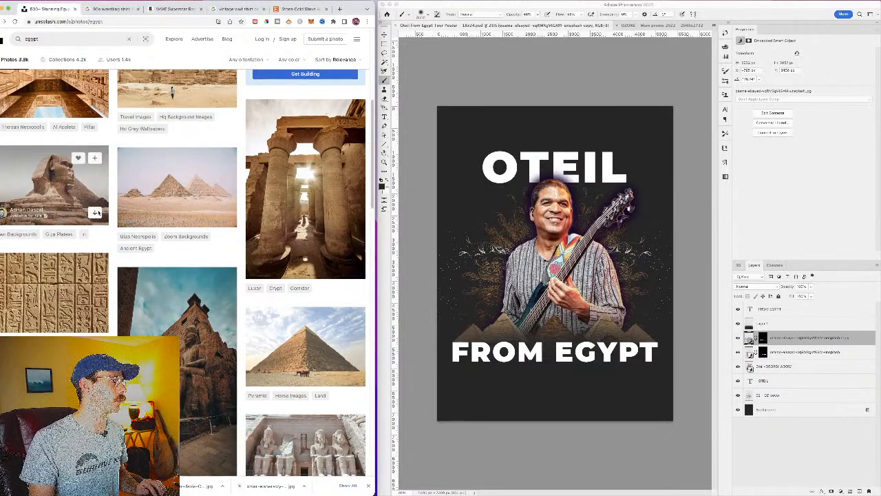
Step: Download the close-up Sphinx photo again, copy its attribution text and dismiss the credit notice
{"action": "left_click", "coordinate": [95, 213]}
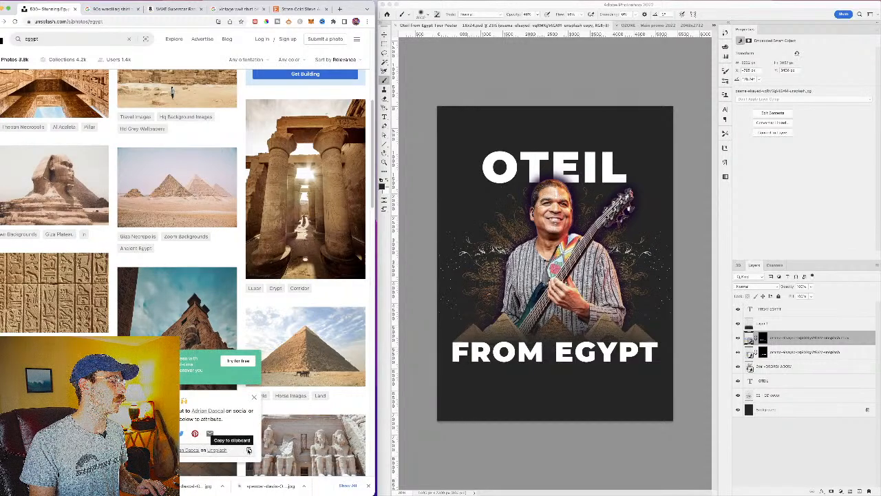
{"action": "left_click", "coordinate": [248, 450]}
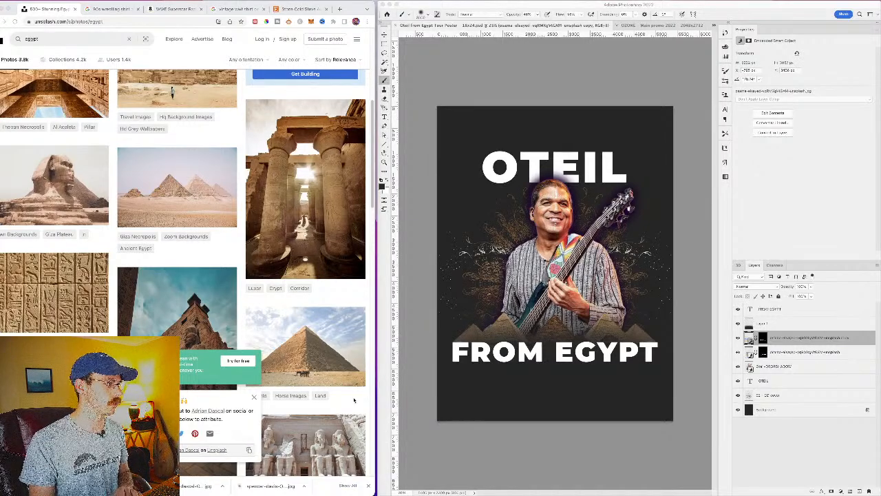
{"action": "left_click", "coordinate": [252, 398]}
Step: Look through the Egypt photo results for more images that could suit the poster
{"action": "scroll", "coordinate": [207, 317], "scroll_direction": "up", "scroll_amount": 2}
{"action": "scroll", "coordinate": [208, 316], "scroll_direction": "up", "scroll_amount": 1}
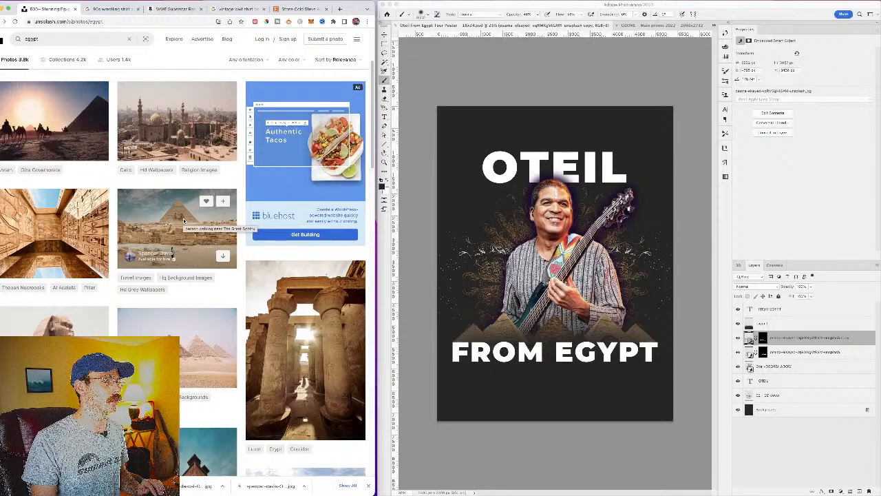
{"action": "scroll", "coordinate": [192, 360], "scroll_direction": "down", "scroll_amount": 2}
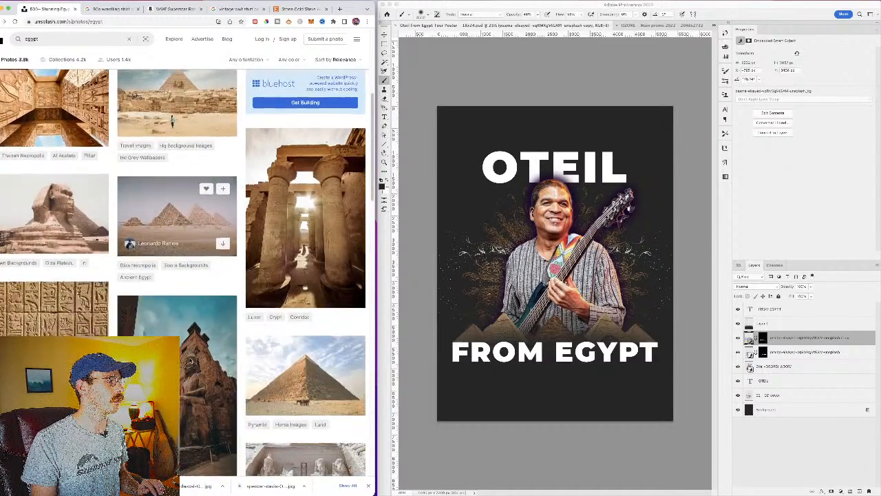
{"action": "scroll", "coordinate": [191, 361], "scroll_direction": "down", "scroll_amount": 10}
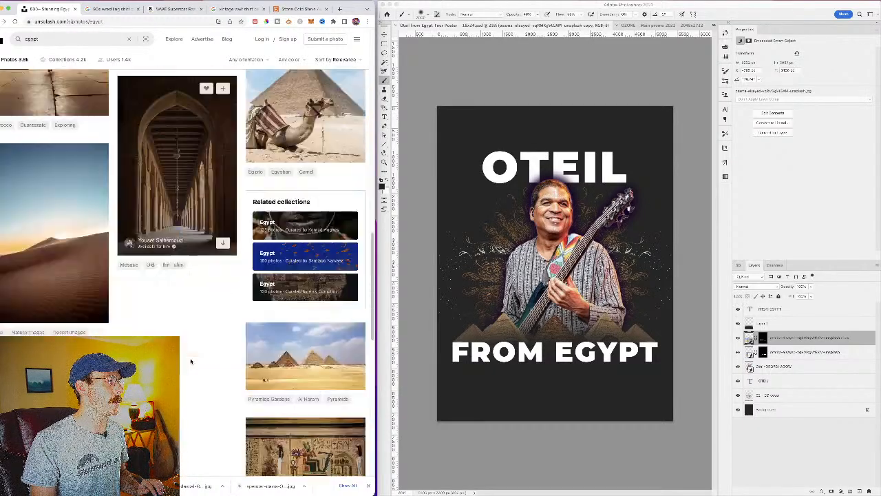
{"action": "scroll", "coordinate": [187, 362], "scroll_direction": "down", "scroll_amount": 1}
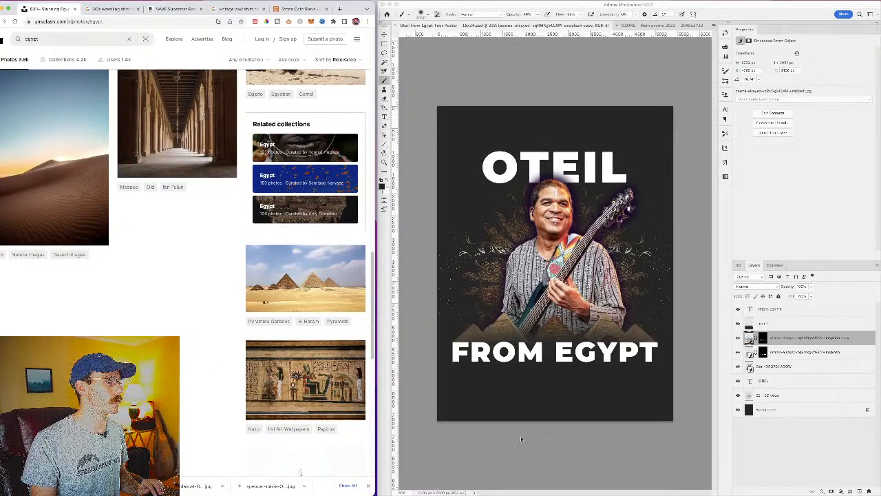
{"action": "scroll", "coordinate": [248, 409], "scroll_direction": "down", "scroll_amount": 8}
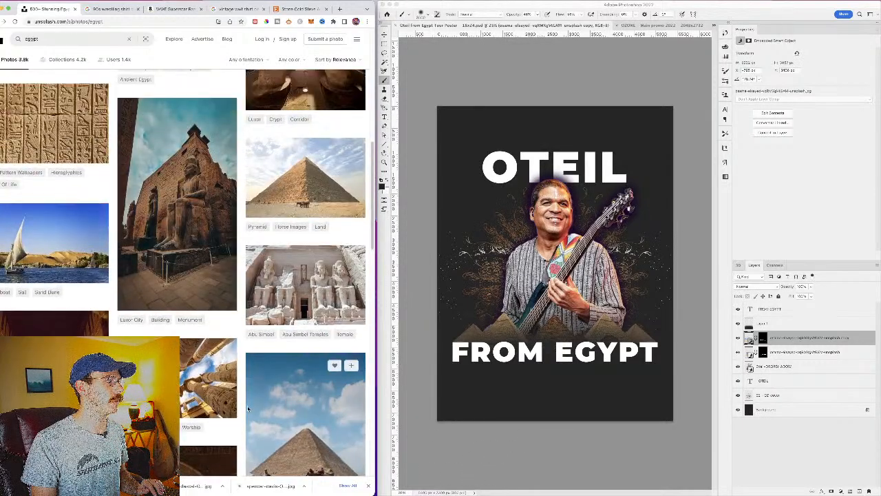
{"action": "scroll", "coordinate": [248, 409], "scroll_direction": "up", "scroll_amount": 2}
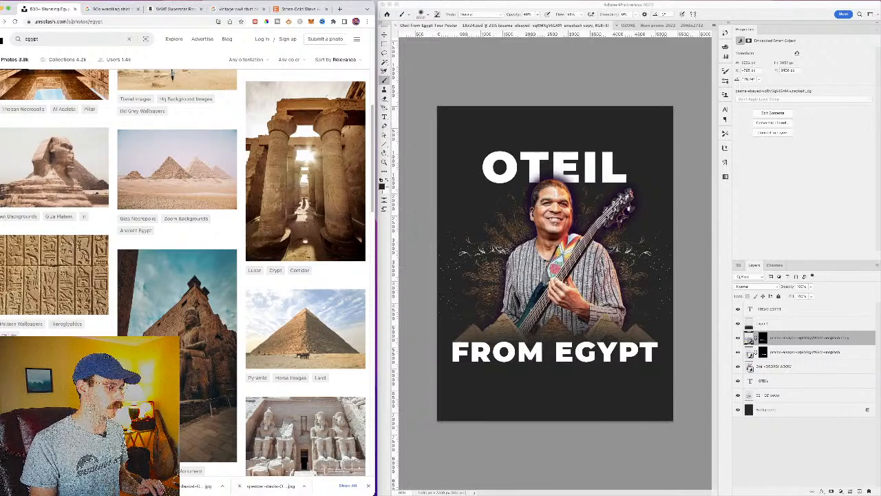
Step: Place the downloaded close-up Sphinx photo in the Photoshop poster above the pyramids layers, spanning the full poster width
{"action": "key", "text": "super+Tab"}
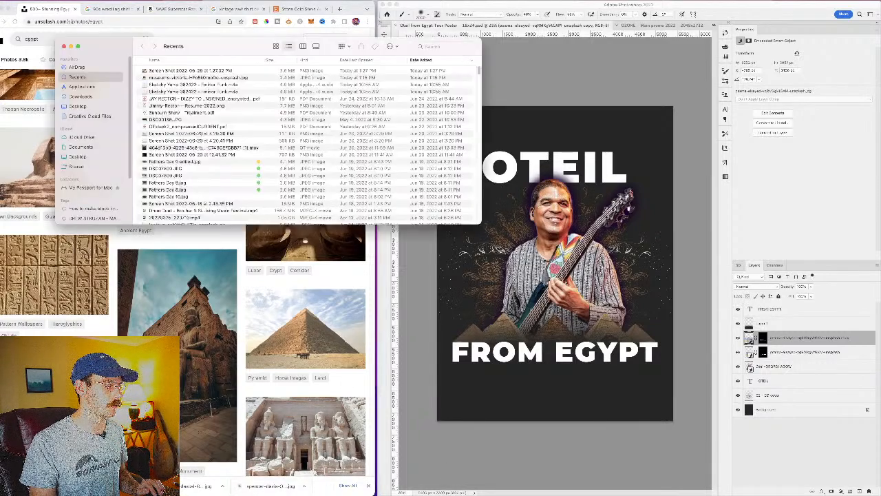
{"action": "left_click_drag", "start_coordinate": [213, 53], "coordinate": [0, 53]}
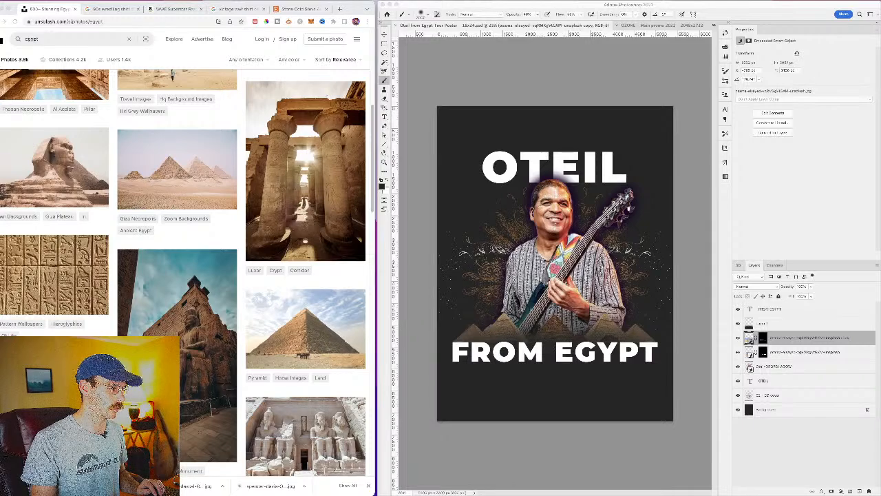
{"action": "left_click_drag", "start_coordinate": [197, 485], "coordinate": [532, 340]}
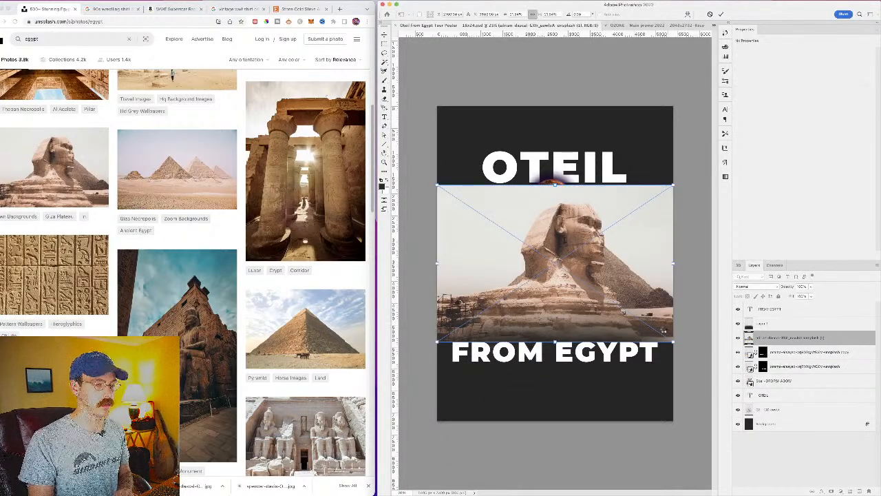
{"action": "key", "text": "Return"}
Step: Select the subject of the placed Sphinx photo with Select Subject
{"action": "key", "text": "super+shift+slash"}
{"action": "type", "text": "subj"}
{"action": "key", "text": "Return"}
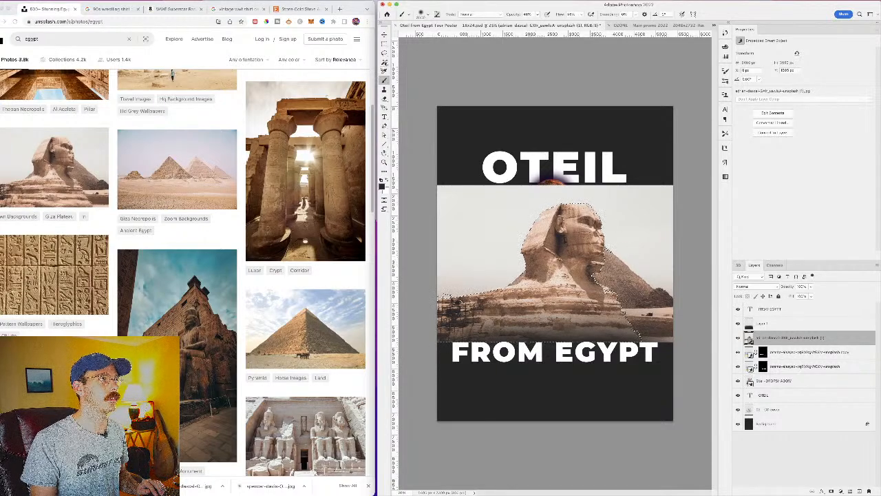
Step: Try extending the Sphinx selection with the Magic Wand to include the pyramid and the ground behind it
{"action": "right_click", "coordinate": [384, 63]}
{"action": "left_click", "coordinate": [394, 73]}
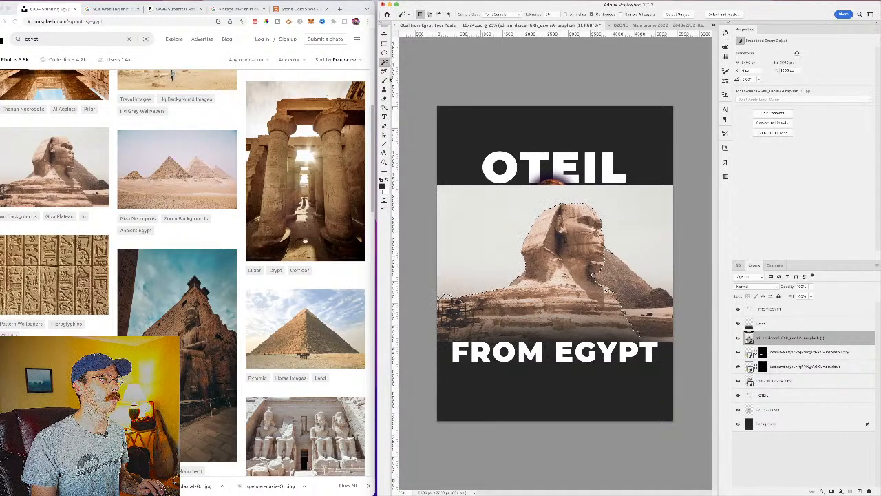
{"action": "key", "text": "shift"}
{"action": "left_click_drag", "start_coordinate": [608, 261], "coordinate": [672, 322]}
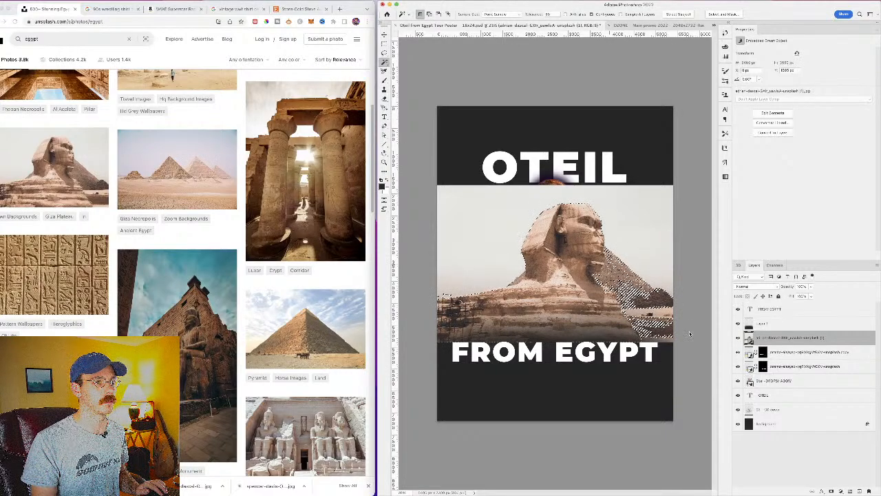
{"action": "left_click", "coordinate": [621, 298], "text": "shift"}
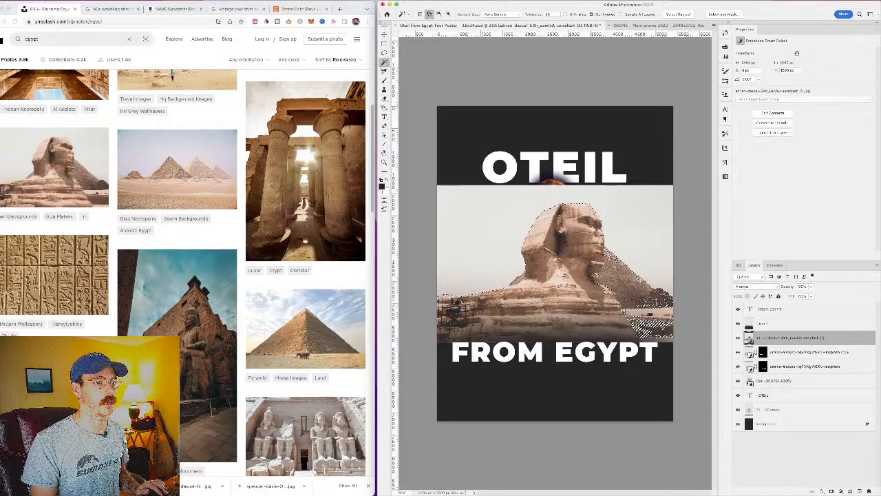
{"action": "key", "text": "super+z"}
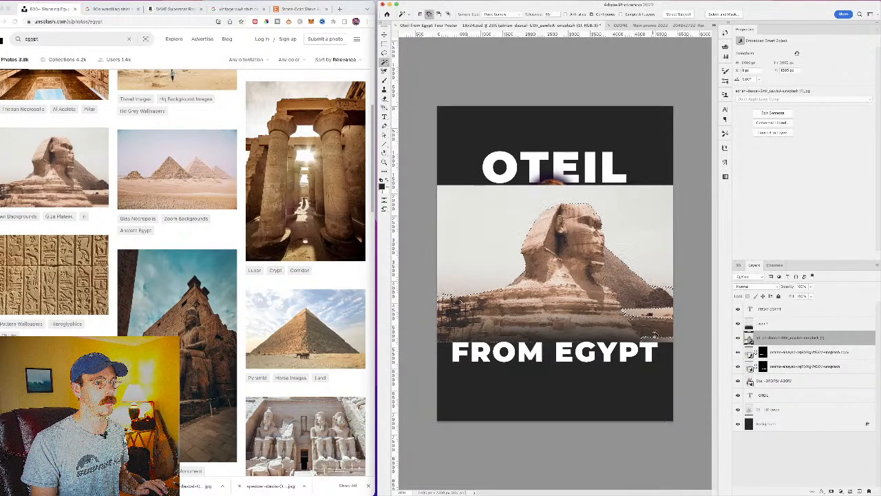
{"action": "left_click", "coordinate": [647, 328], "text": "shift"}
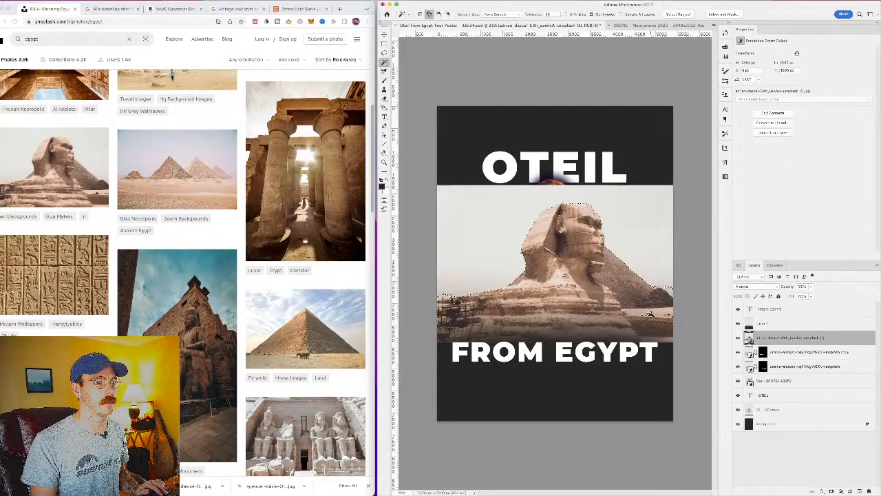
{"action": "key", "text": "super+d"}
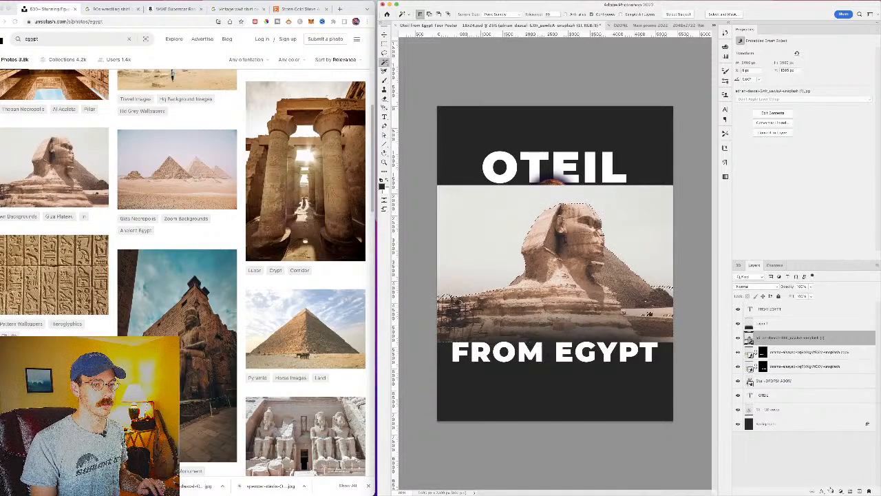
Step: Try masking the Sphinx photo with the extended selection and place its layer below the two pyramids layers
{"action": "left_click", "coordinate": [831, 491]}
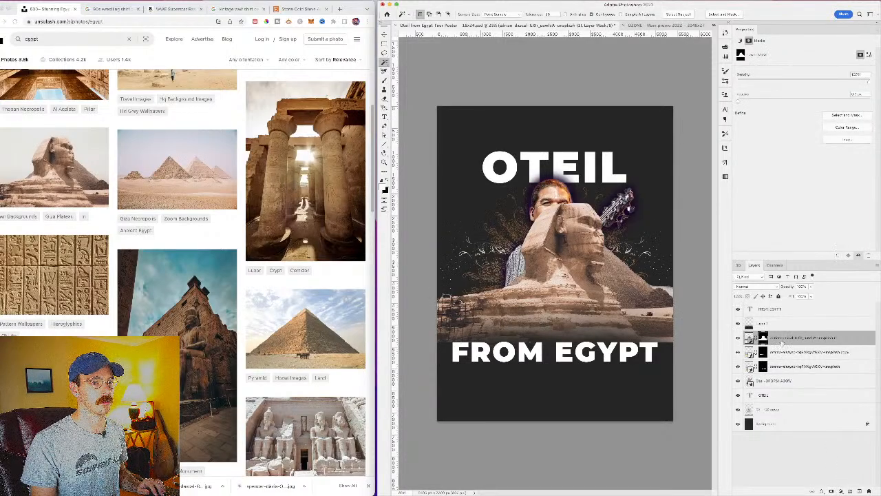
{"action": "left_click_drag", "start_coordinate": [782, 343], "coordinate": [783, 371]}
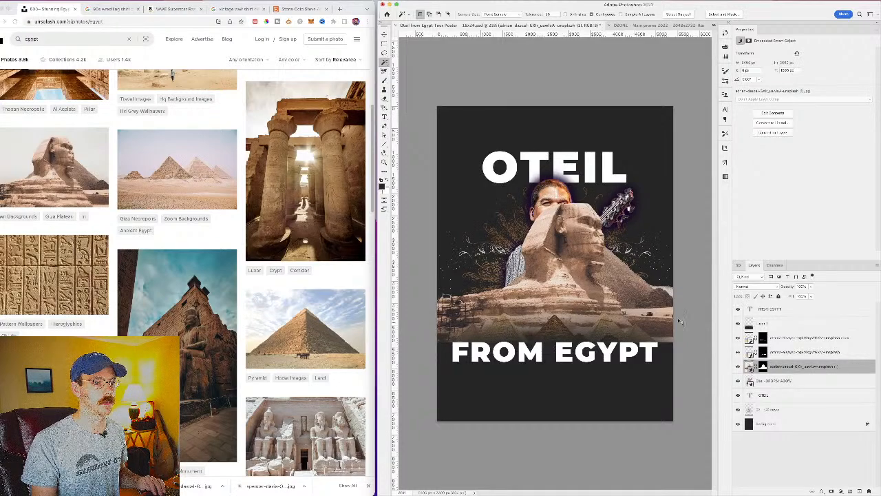
Step: Try scaling the masked Sphinx and pyramid down to about half size beside the bass player's lower body, nudging it slightly down
{"action": "key", "text": "super+t"}
{"action": "left_click_drag", "start_coordinate": [672, 187], "coordinate": [561, 243]}
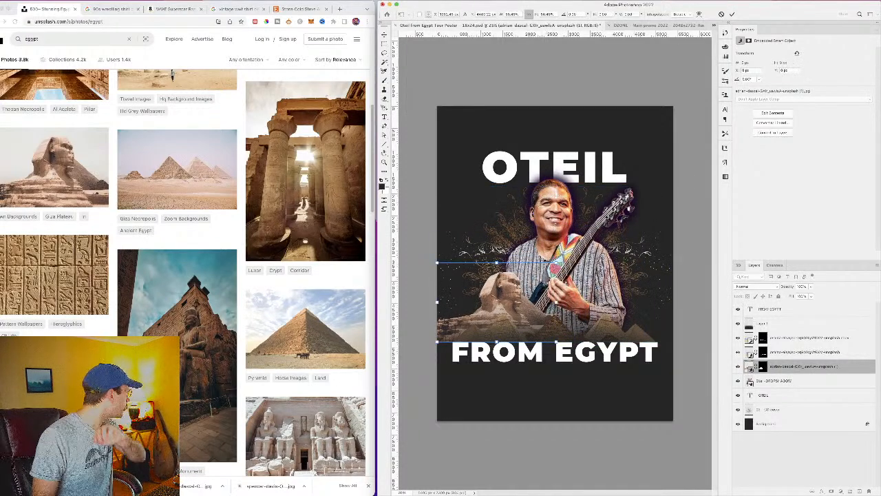
{"action": "key", "text": "Return"}
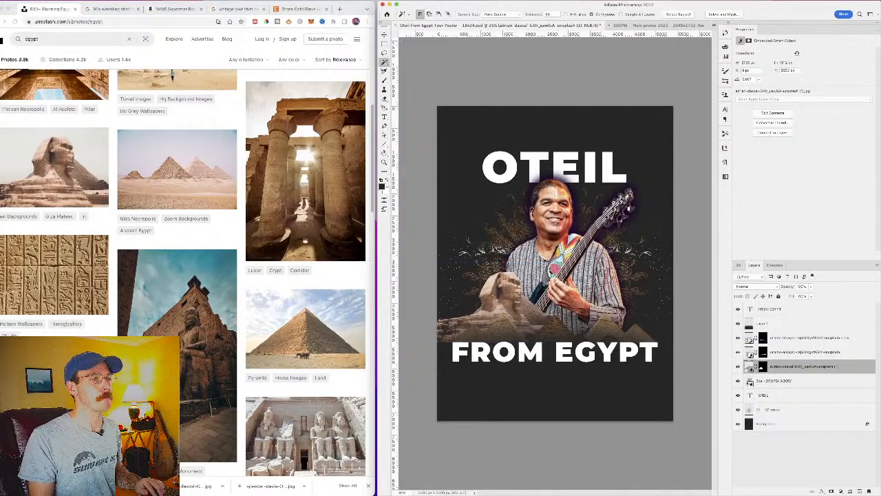
{"action": "key", "text": "super+t"}
{"action": "mouse_move", "coordinate": [516, 307]}
{"action": "left_mouse_down"}
{"action": "mouse_move", "coordinate": [610, 321]}
{"action": "mouse_move", "coordinate": [534, 307]}
{"action": "mouse_move", "coordinate": [506, 322]}
{"action": "mouse_move", "coordinate": [504, 337]}
{"action": "mouse_move", "coordinate": [503, 259]}
{"action": "mouse_move", "coordinate": [514, 313]}
{"action": "left_mouse_up"}
{"action": "key", "text": "Return"}
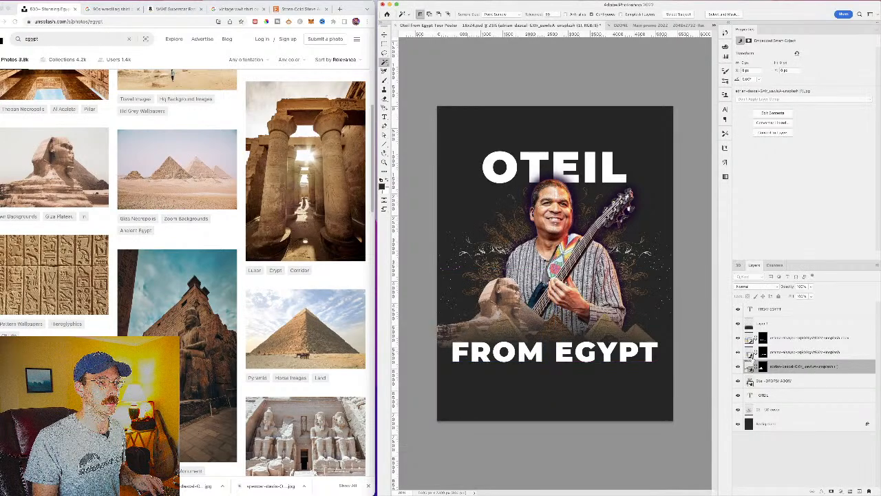
Step: Undo the Sphinx scaling, masking and extended selection, returning to the unmasked photo with only the Sphinx selected
{"action": "key", "text": "super+z"}
{"action": "key", "text": "super+z"}
{"action": "key", "text": "super+z"}
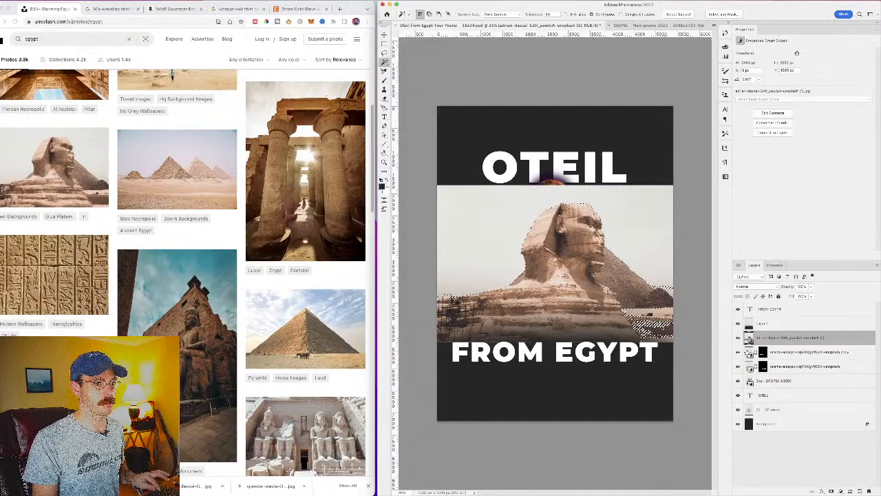
{"action": "key", "text": "super+z"}
{"action": "key", "text": "super+z"}
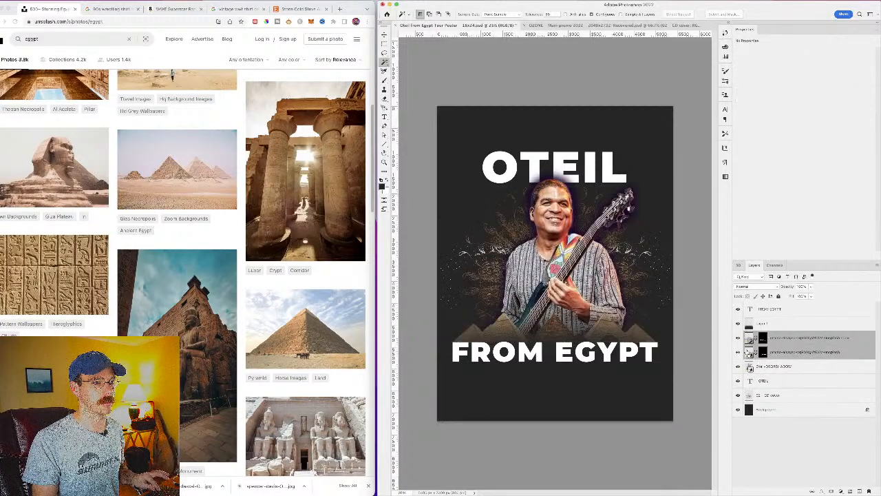
{"action": "key", "text": "super+shift+z"}
{"action": "key", "text": "super+shift+z"}
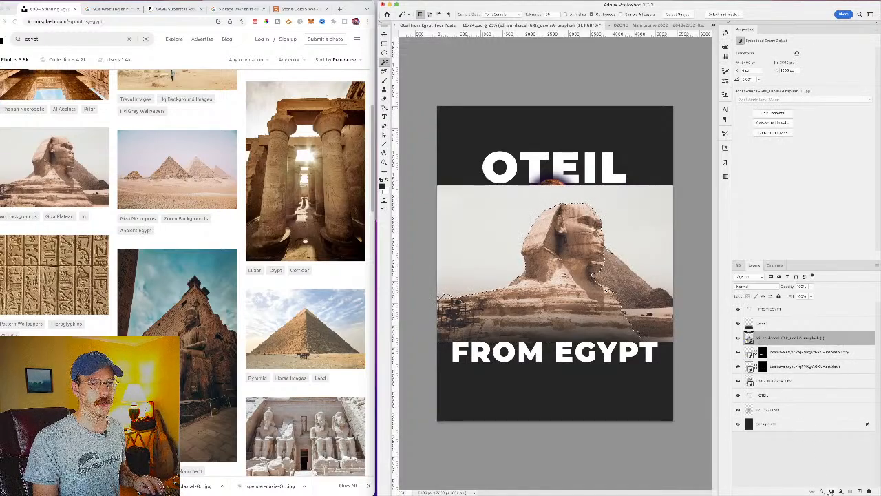
Step: Mask the Sphinx photo with the subject selection and move its layer below the two pyramids layers
{"action": "left_click", "coordinate": [831, 491]}
{"action": "key", "text": "super+t"}
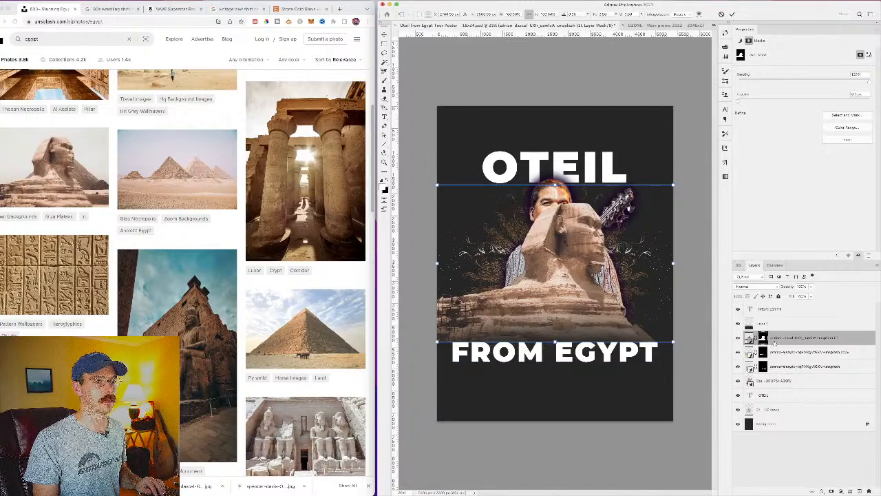
{"action": "left_click_drag", "start_coordinate": [774, 342], "coordinate": [775, 368]}
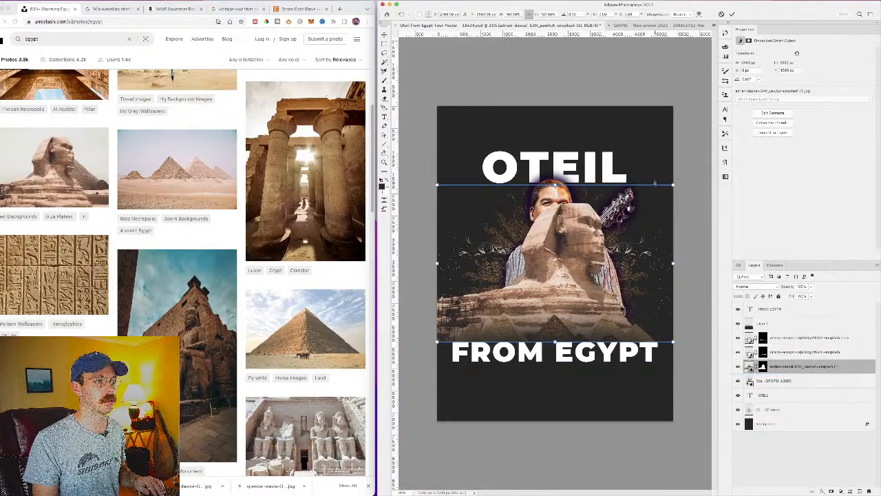
Step: Scale the masked Sphinx down to a little over half size and place it to the right of the bass player
{"action": "left_click_drag", "start_coordinate": [672, 185], "coordinate": [573, 252]}
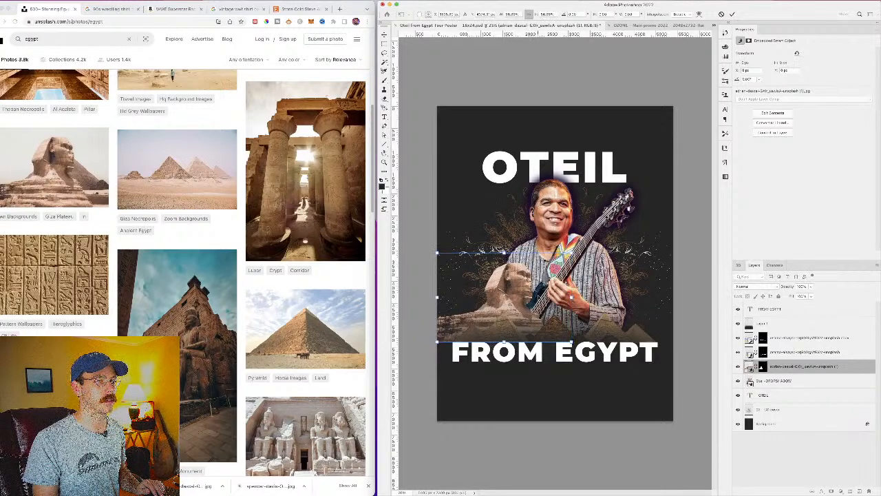
{"action": "left_click_drag", "start_coordinate": [516, 291], "coordinate": [618, 294]}
{"action": "key", "text": "Return"}
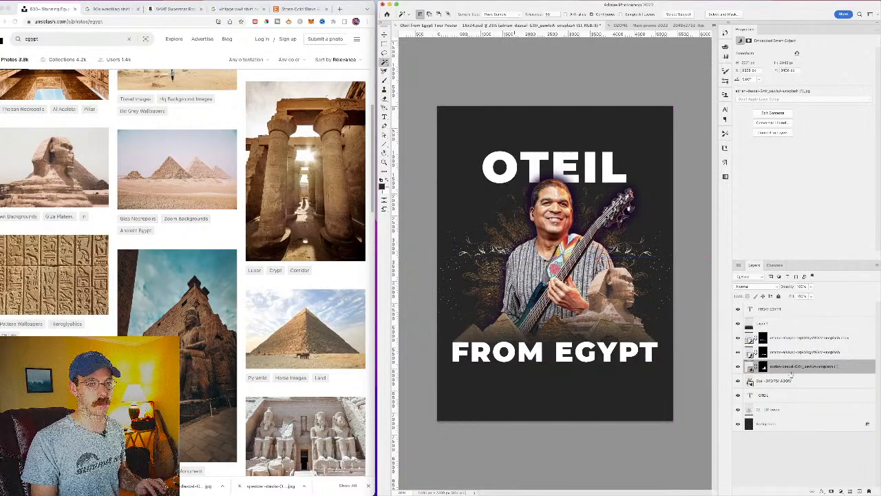
Step: Try duplicating the Sphinx layer, flipping the copy horizontally and placing it to the left of the bass player
{"action": "right_click", "coordinate": [790, 369]}
{"action": "left_click", "coordinate": [758, 136]}
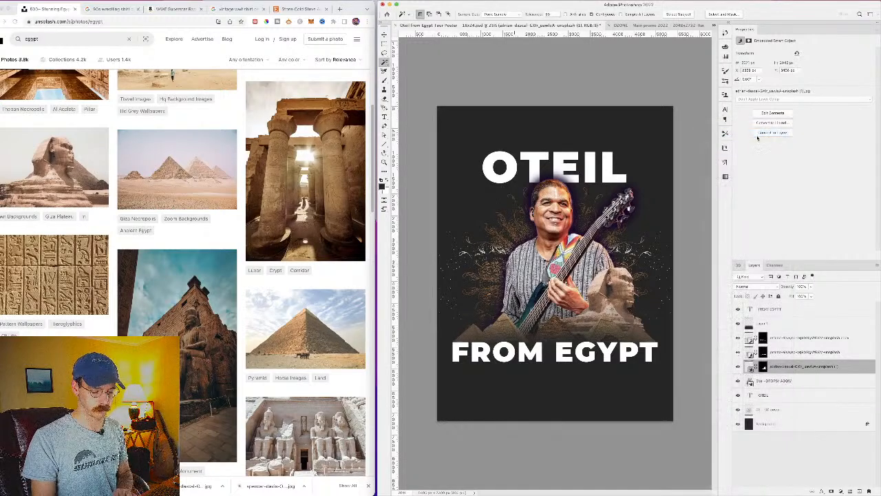
{"action": "key", "text": "ctrl+t"}
{"action": "right_click", "coordinate": [622, 302]}
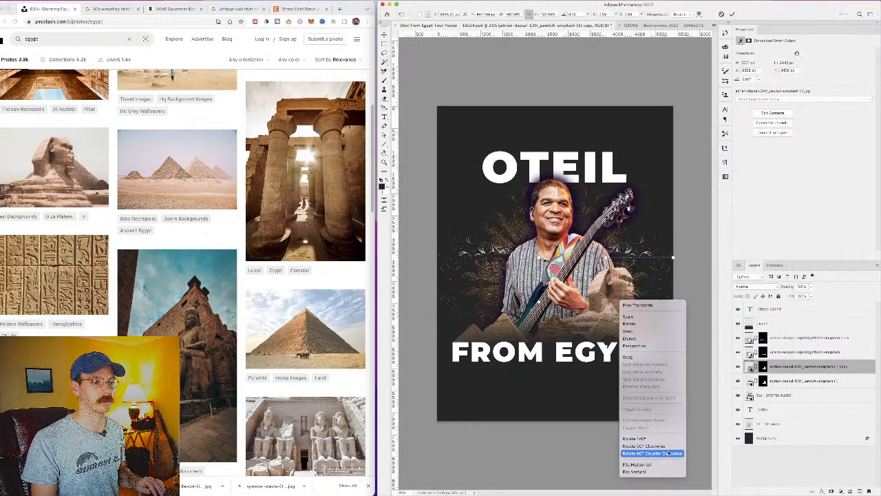
{"action": "left_click", "coordinate": [637, 464]}
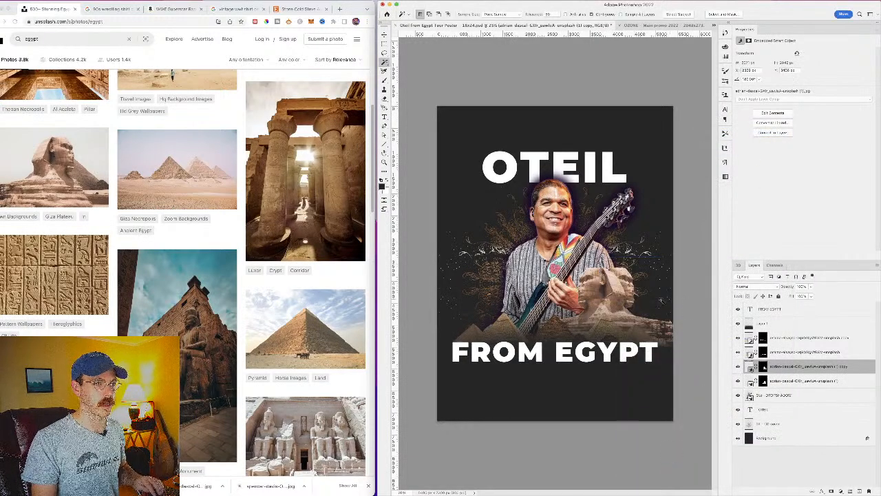
{"action": "left_click_drag", "start_coordinate": [622, 315], "coordinate": [523, 311]}
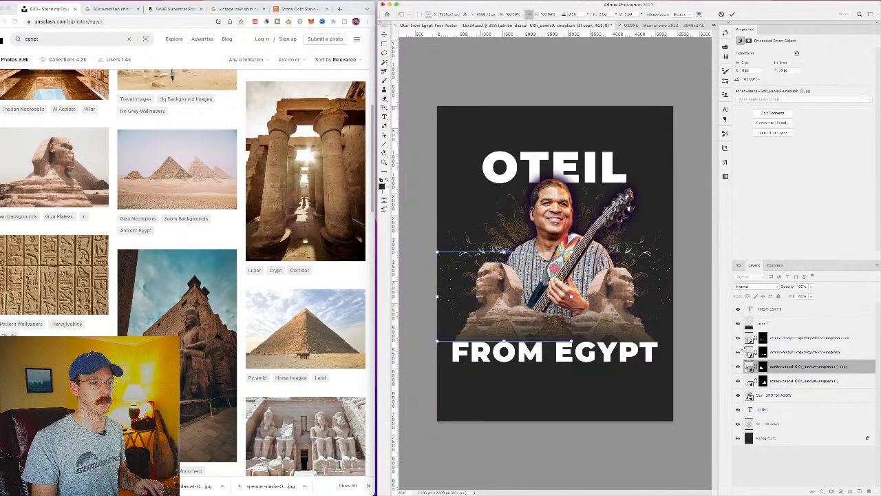
{"action": "key", "text": "Return"}
Step: Select both Sphinx layers together and move them slightly down toward the FROM EGYPT title
{"action": "left_click", "coordinate": [803, 381], "text": "shift"}
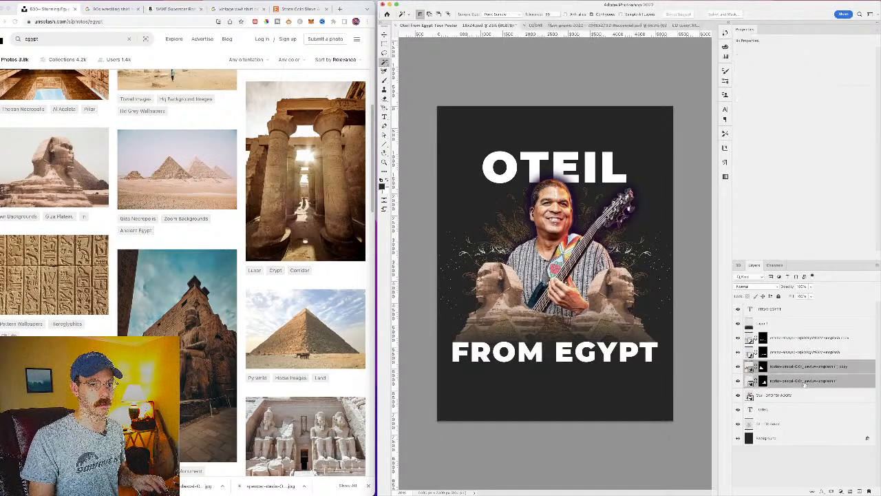
{"action": "key", "text": "super+t"}
{"action": "left_click_drag", "start_coordinate": [612, 298], "coordinate": [614, 301]}
{"action": "key", "text": "Return"}
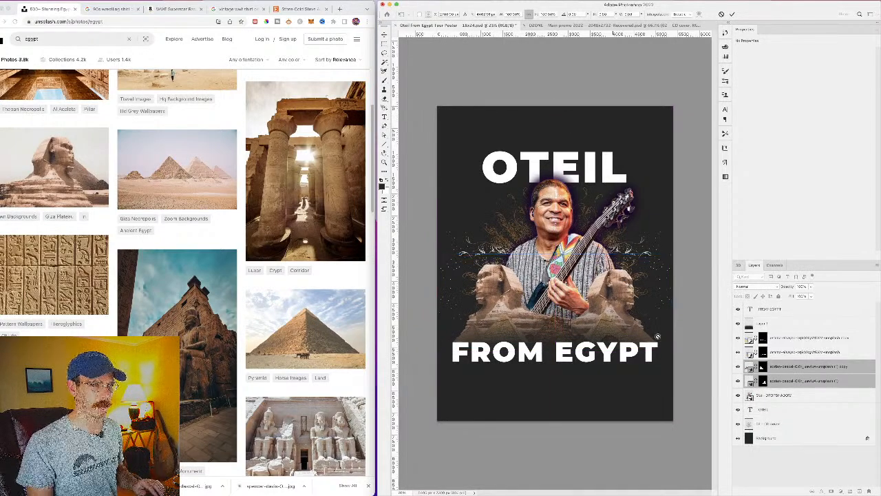
{"action": "key", "text": "w"}
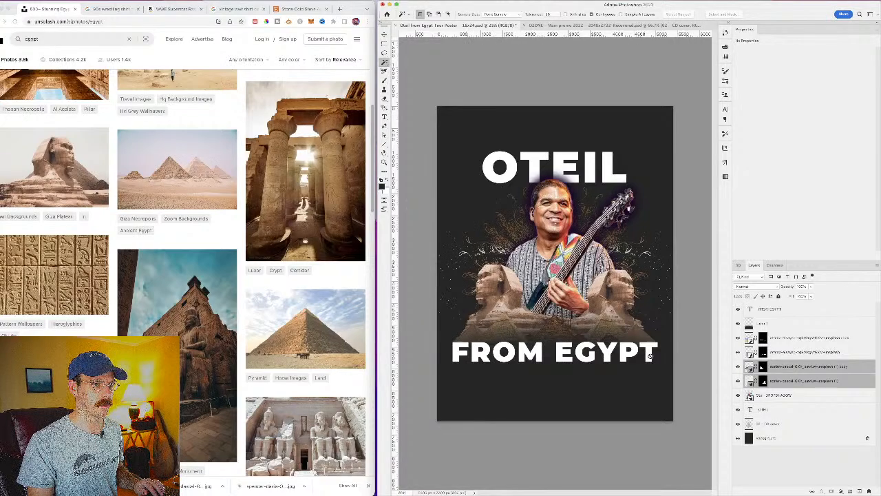
Step: Delete the flipped Sphinx copy to the left of the bass player
{"action": "left_click", "coordinate": [785, 381]}
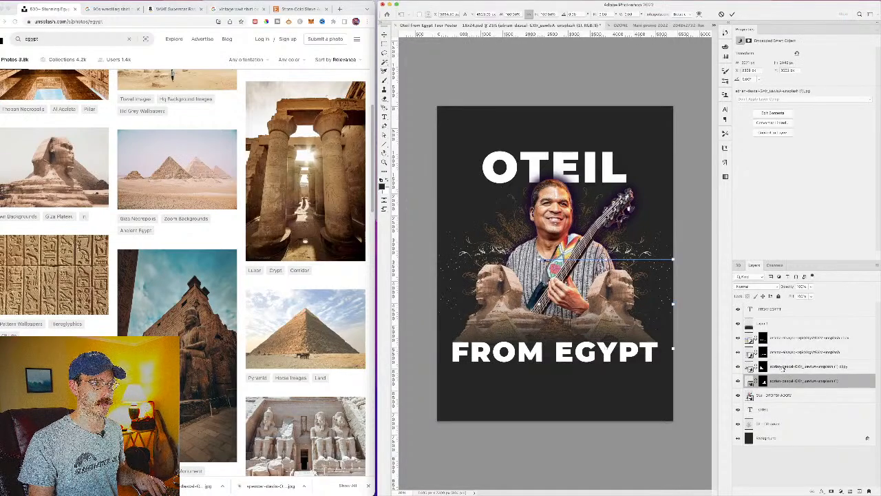
{"action": "left_click", "coordinate": [783, 367]}
{"action": "key", "text": "ctrl+t"}
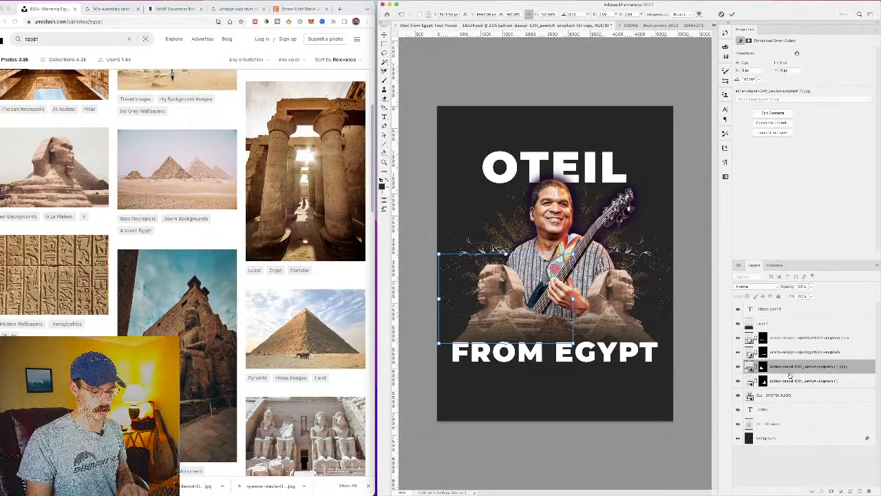
{"action": "key", "text": "Return"}
{"action": "key", "text": "BackSpace"}
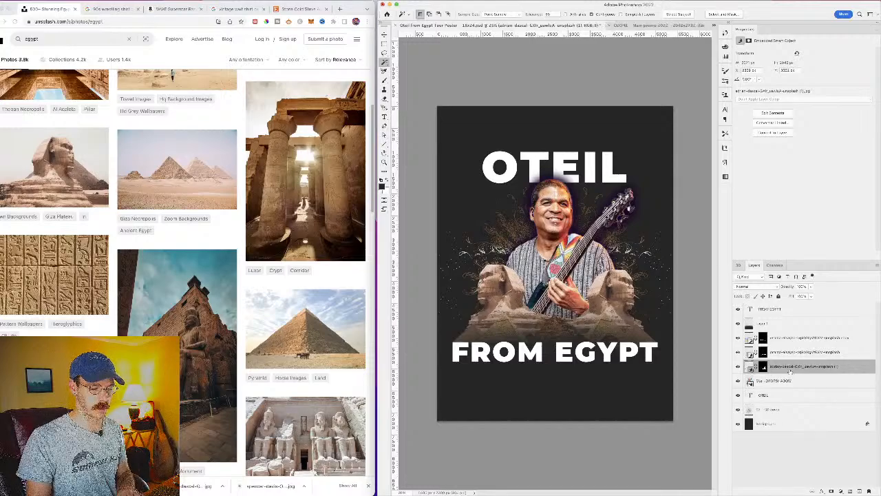
Step: Duplicate the Sphinx layer, flip the copy horizontally and move it straight across to the left of the bass player
{"action": "right_click", "coordinate": [790, 372]}
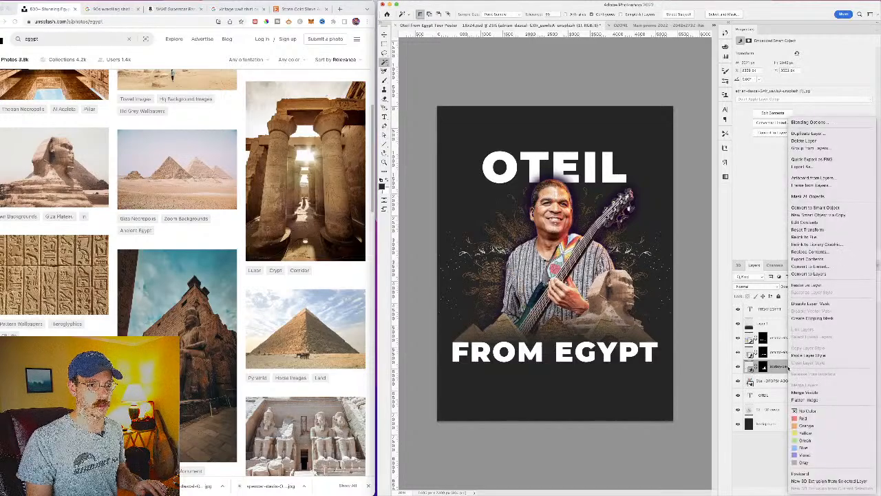
{"action": "left_click", "coordinate": [804, 132]}
{"action": "key", "text": "super+t"}
{"action": "right_click", "coordinate": [623, 305]}
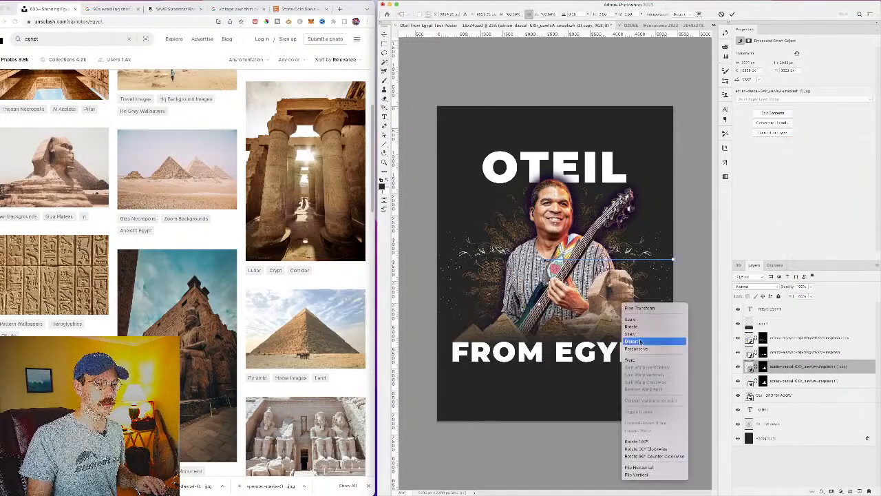
{"action": "left_click", "coordinate": [667, 467]}
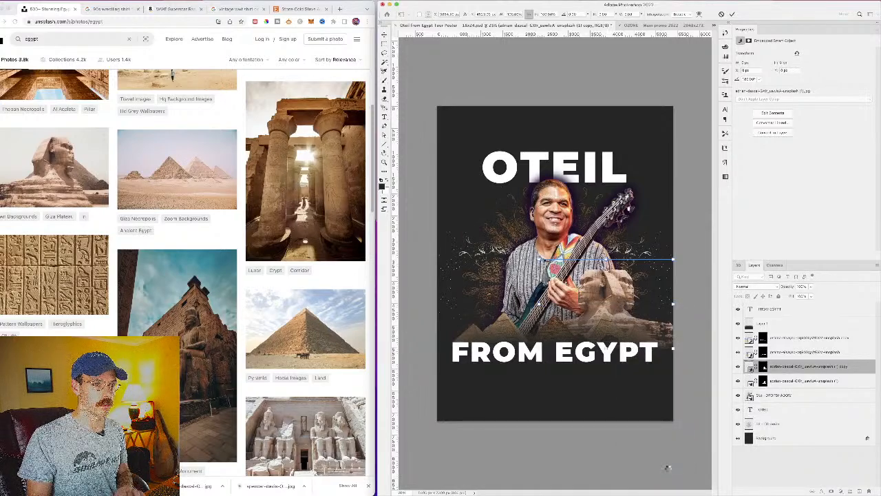
{"action": "left_click_drag", "start_coordinate": [670, 331], "coordinate": [543, 331]}
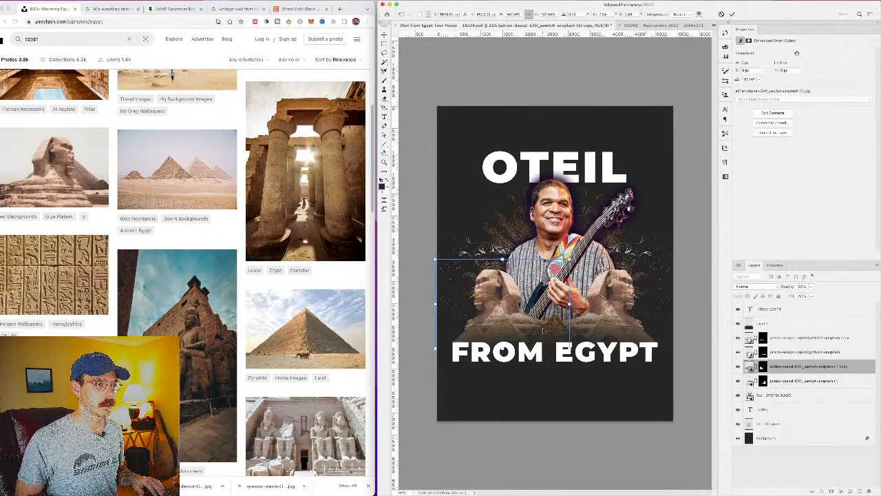
{"action": "key", "text": "w"}
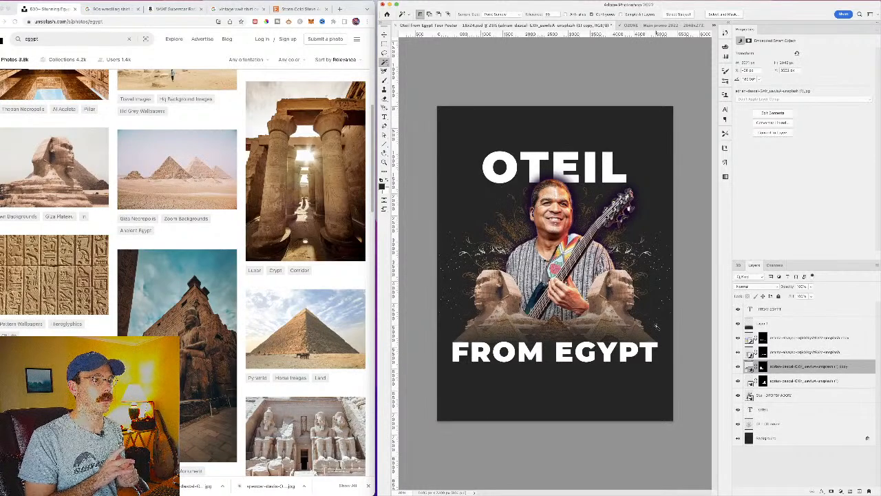
Step: Group the two pyramids layers together
{"action": "left_click", "coordinate": [800, 355]}
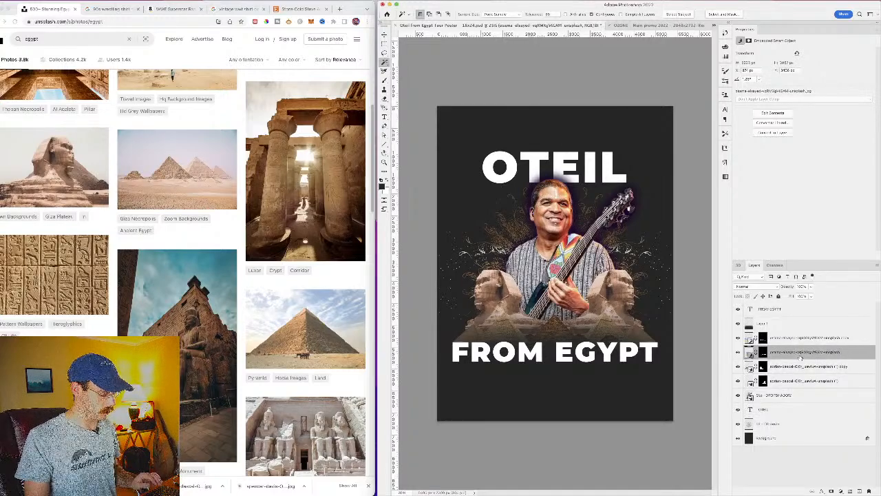
{"action": "left_click", "coordinate": [796, 339], "text": "shift"}
{"action": "key", "text": "ctrl+g"}
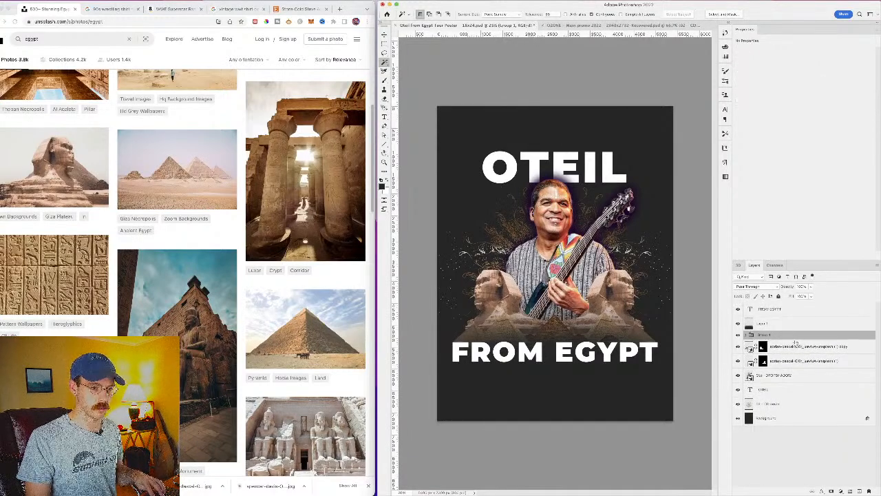
Step: Group the two Sphinx layers together and add a Drop Shadow to the new group
{"action": "left_click", "coordinate": [796, 347]}
{"action": "left_click", "coordinate": [796, 359], "text": "shift"}
{"action": "key", "text": "ctrl+g"}
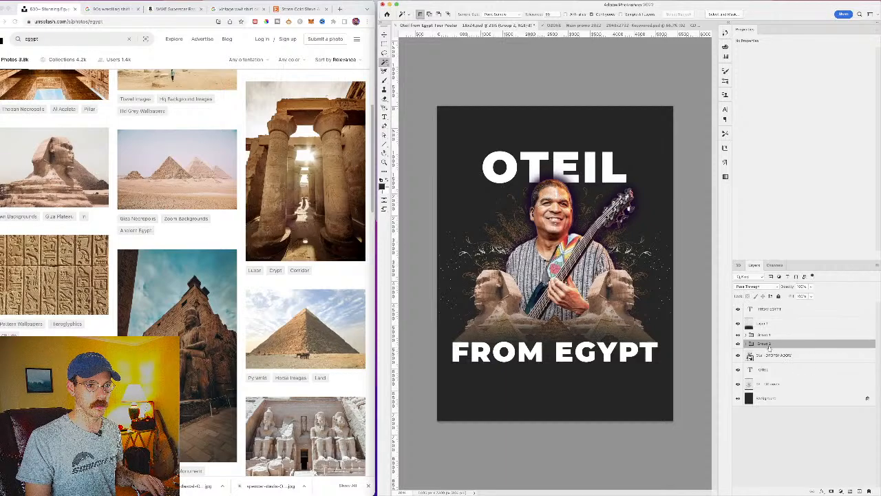
{"action": "left_click", "coordinate": [822, 491]}
{"action": "left_click", "coordinate": [837, 477]}
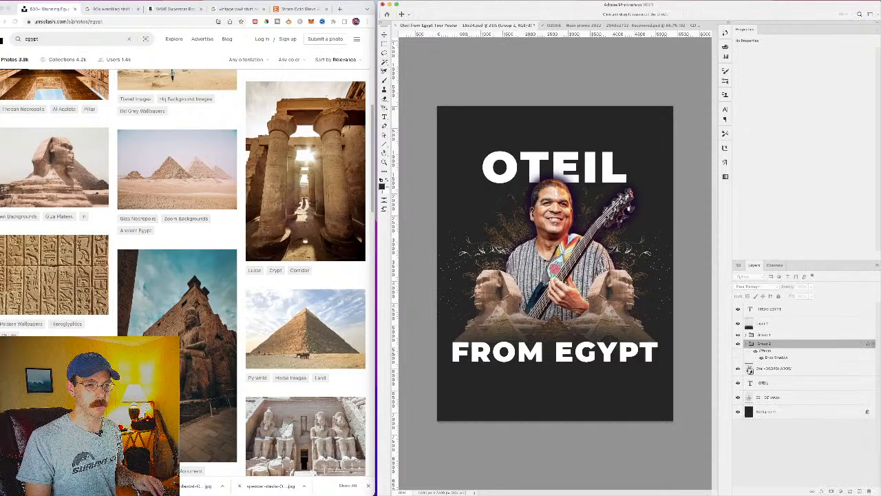
{"action": "left_click", "coordinate": [575, 392]}
{"action": "key", "text": "Escape"}
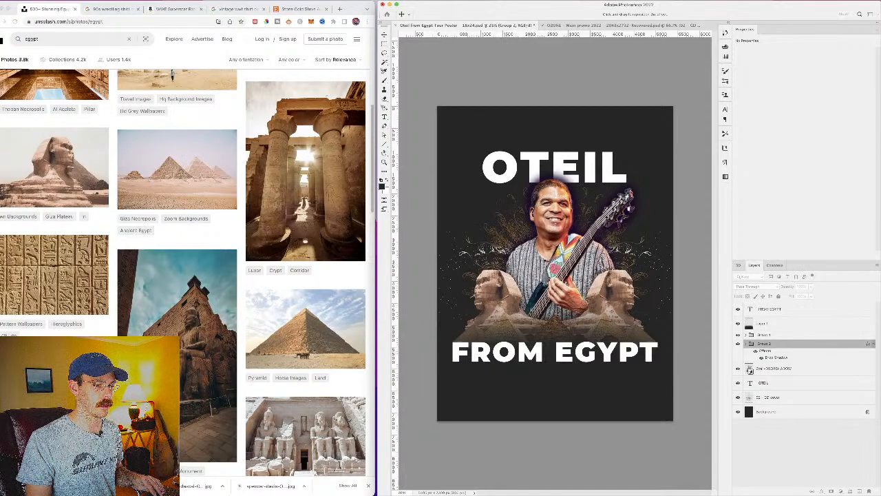
Step: Copy the Sphinx group's layer style and paste it onto the pyramids group
{"action": "right_click", "coordinate": [767, 343]}
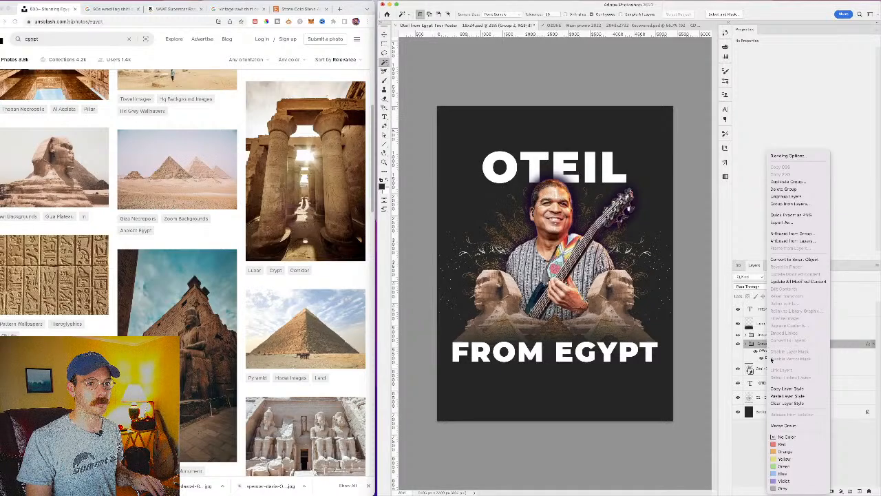
{"action": "right_click", "coordinate": [768, 336]}
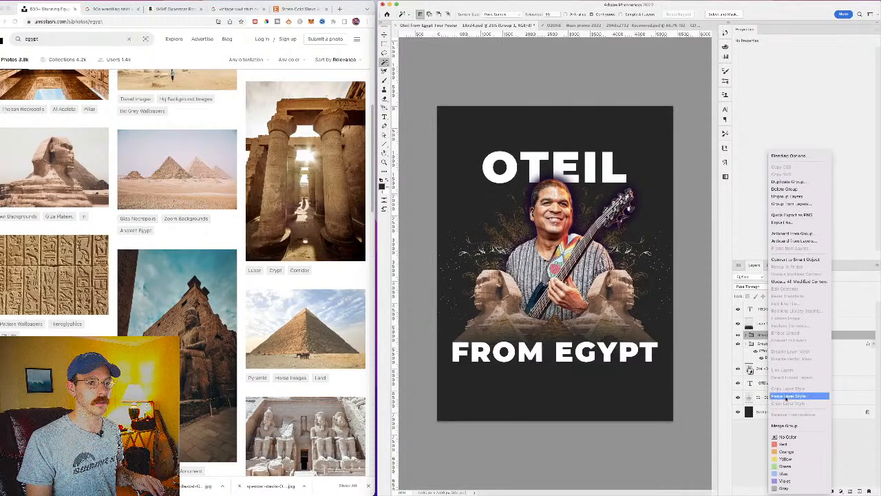
{"action": "left_click", "coordinate": [787, 397]}
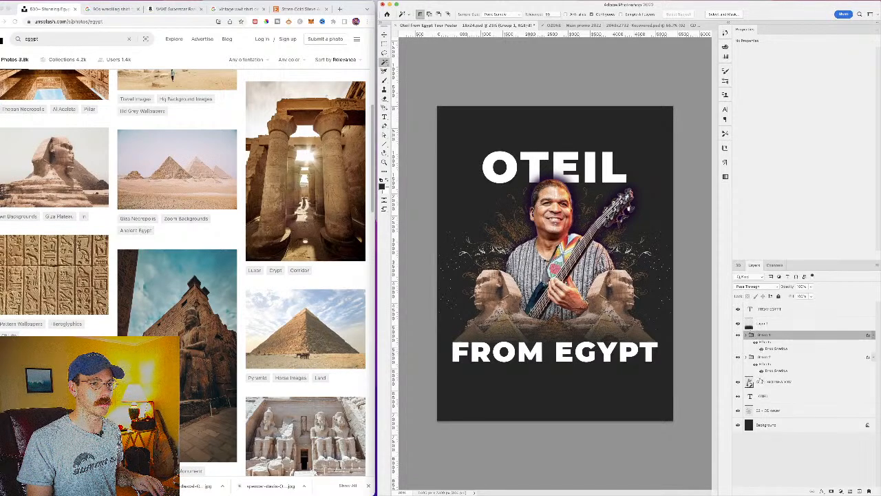
Step: Set the dark gradient layer's blend mode to Dissolve and compress the layer slightly vertically
{"action": "left_click", "coordinate": [761, 323]}
{"action": "right_click", "coordinate": [761, 322]}
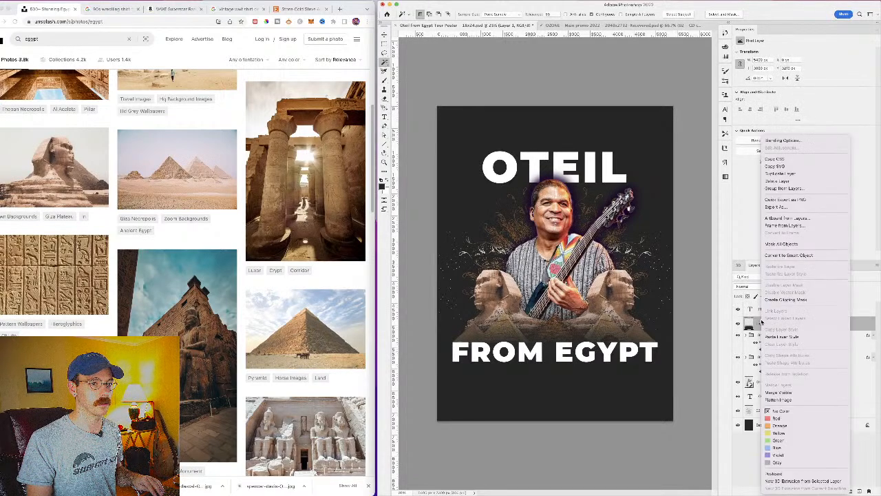
{"action": "left_click", "coordinate": [765, 140]}
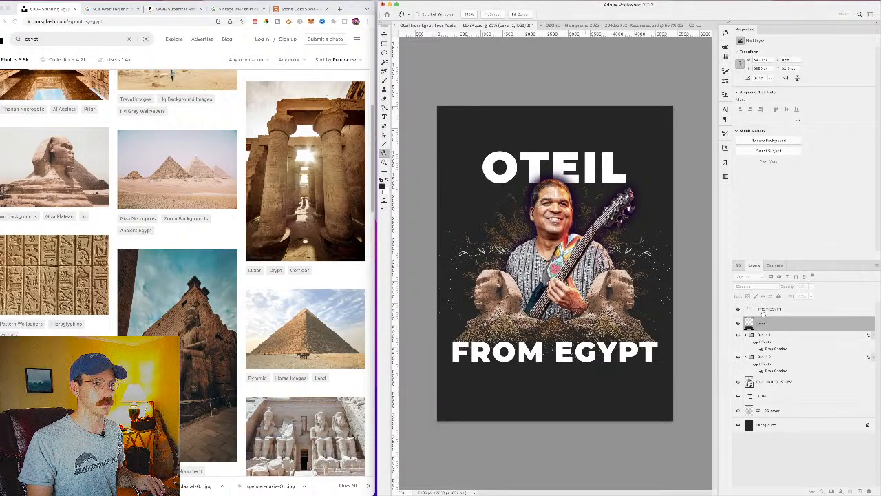
{"action": "key", "text": "super+t"}
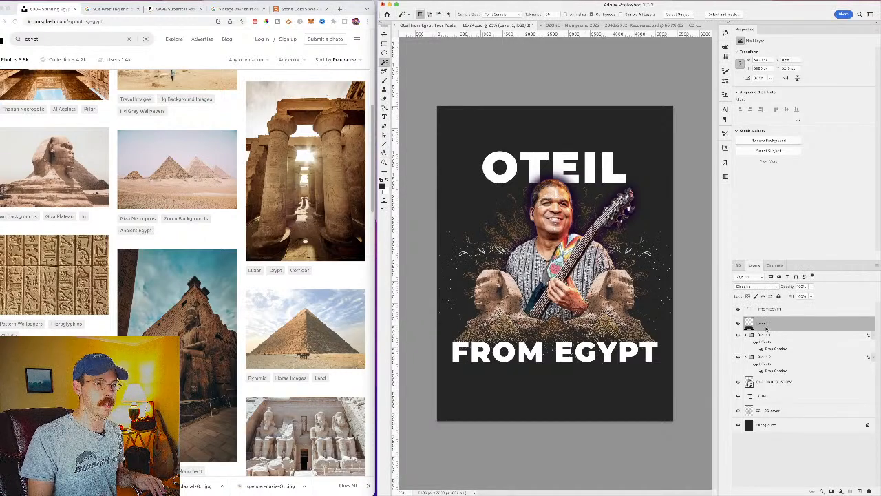
{"action": "mouse_move", "coordinate": [555, 246]}
{"action": "left_mouse_down"}
{"action": "mouse_move", "coordinate": [555, 257]}
{"action": "mouse_move", "coordinate": [558, 198]}
{"action": "mouse_move", "coordinate": [556, 243]}
{"action": "left_mouse_up"}
{"action": "left_click_drag", "start_coordinate": [556, 421], "coordinate": [556, 387]}
{"action": "left_click_drag", "start_coordinate": [575, 337], "coordinate": [585, 352]}
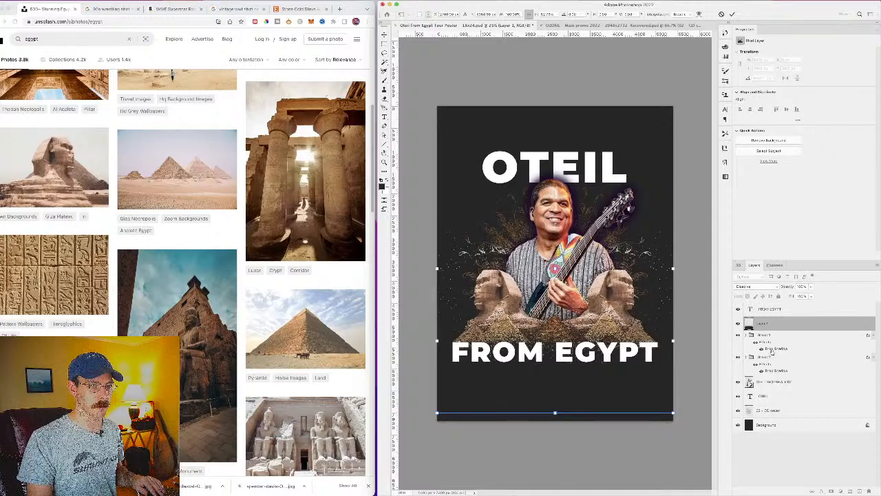
Step: Review the Drop Shadow settings of the pyramids group
{"action": "left_click", "coordinate": [772, 350]}
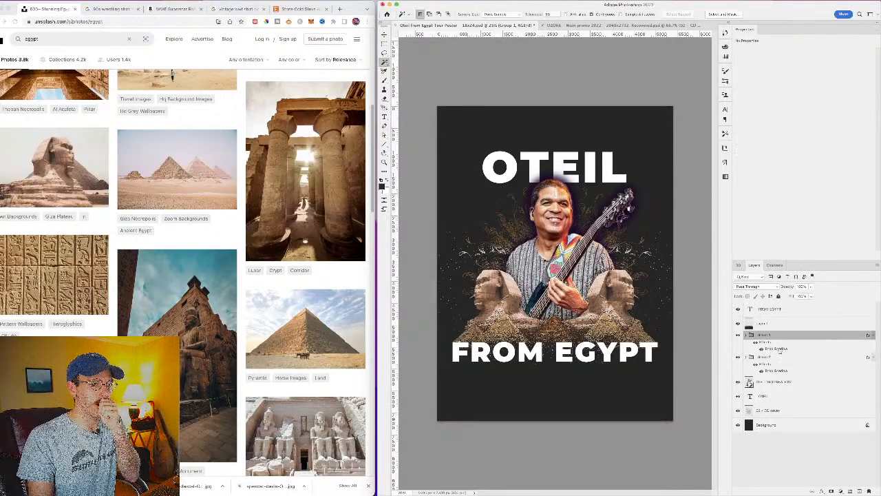
{"action": "double_click", "coordinate": [776, 349]}
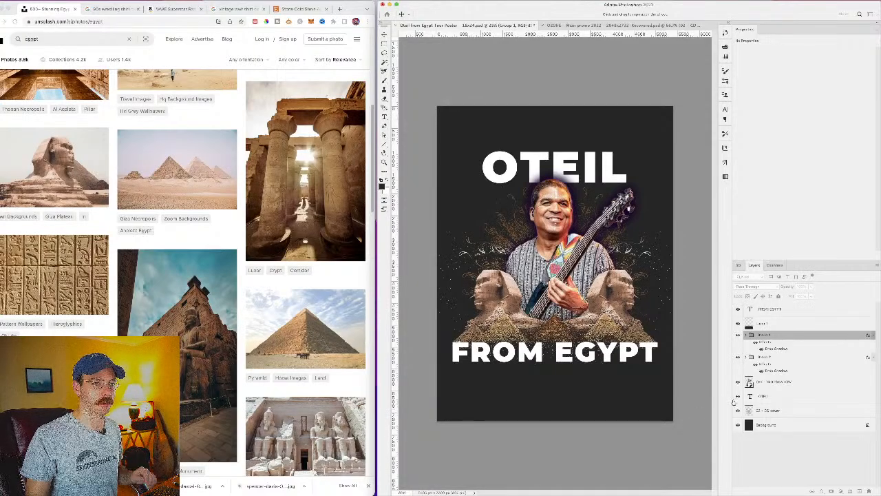
{"action": "key", "text": "w"}
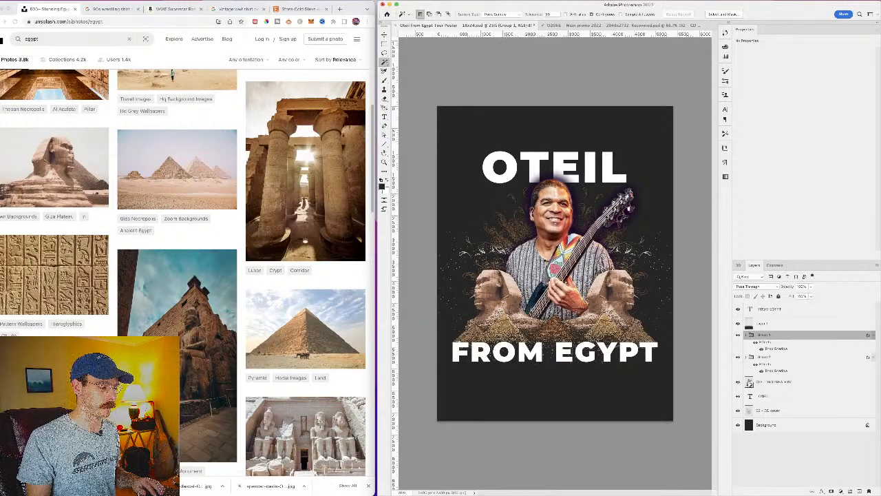
Step: Place the Cairo mosque skyline photo across the poster, directly above the pyramids group
{"action": "key", "text": "super+Tab"}
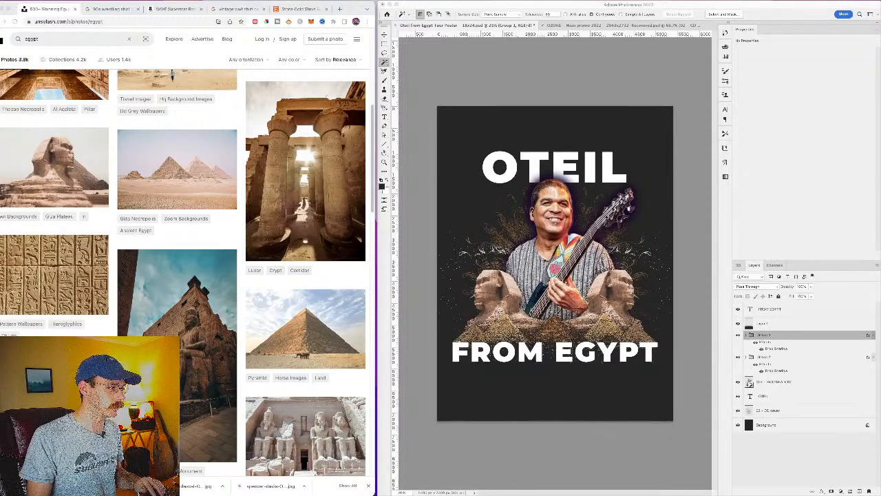
{"action": "scroll", "coordinate": [285, 359], "scroll_direction": "down", "scroll_amount": 1}
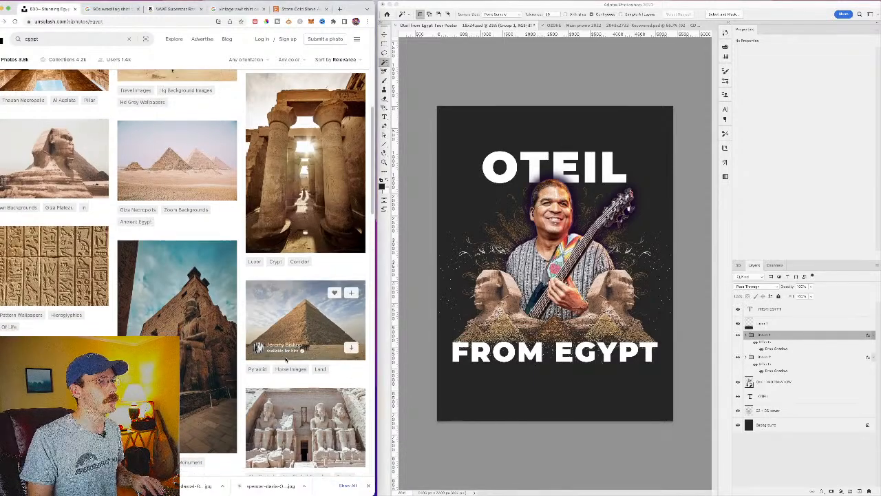
{"action": "scroll", "coordinate": [286, 359], "scroll_direction": "up", "scroll_amount": 1}
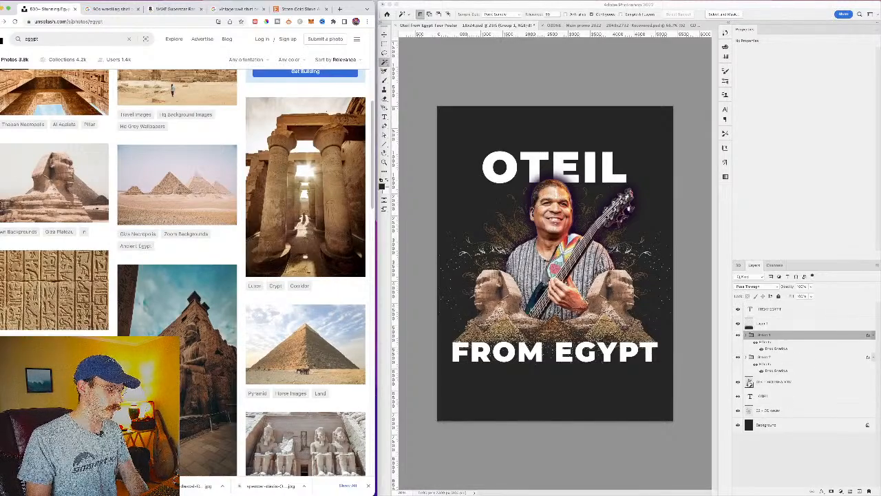
{"action": "key", "text": "super+Tab"}
{"action": "left_click_drag", "start_coordinate": [174, 46], "coordinate": [0, 57]}
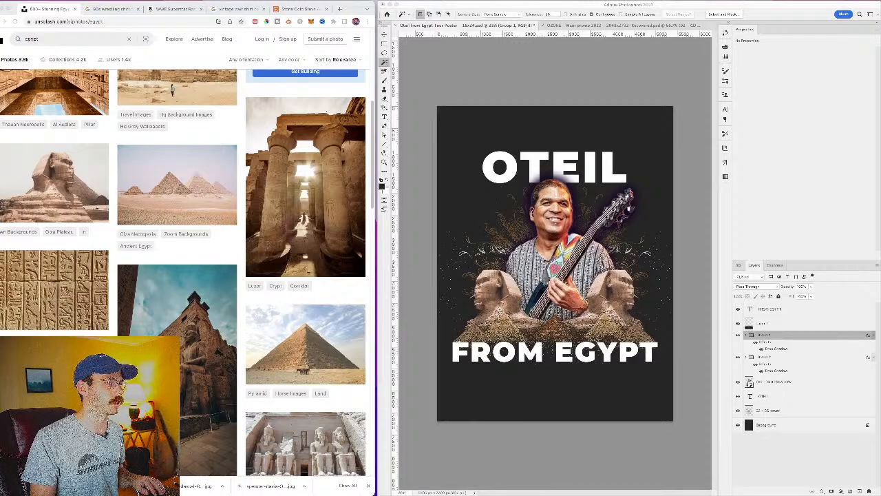
{"action": "key", "text": "super+t"}
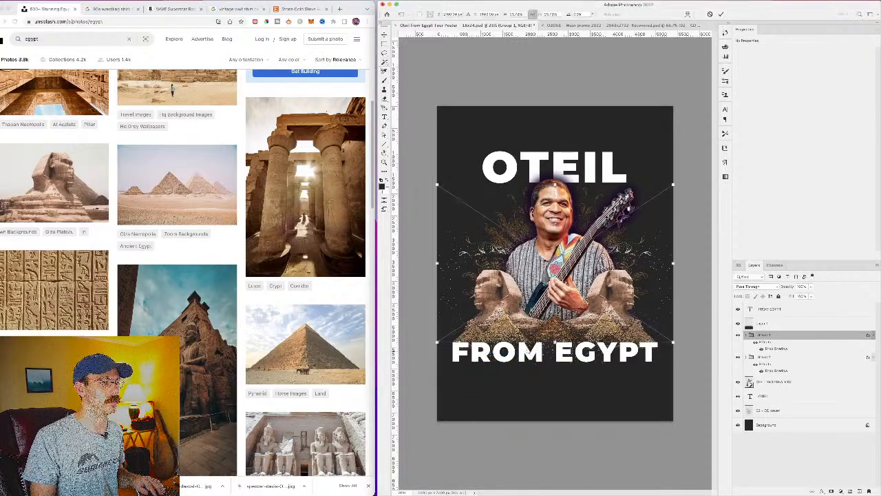
{"action": "key", "text": "Return"}
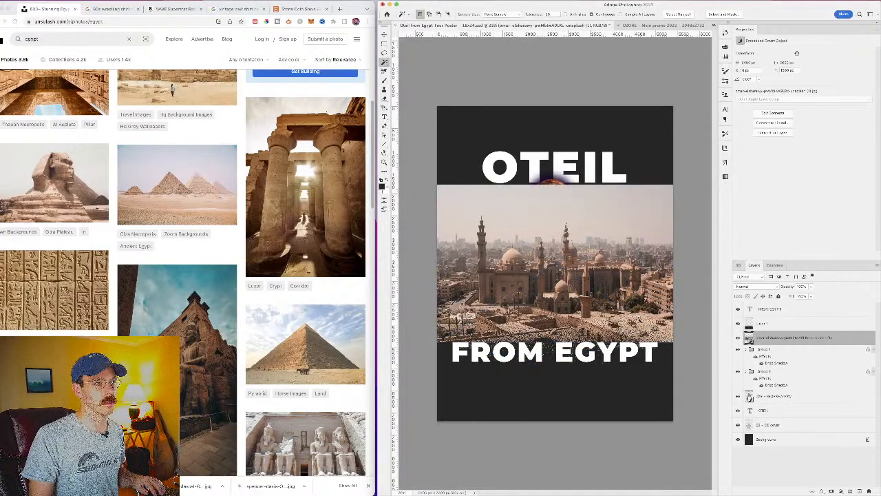
Step: Try Select Subject on the mosque skyline photo and undo the resulting selection
{"action": "right_click", "coordinate": [771, 338]}
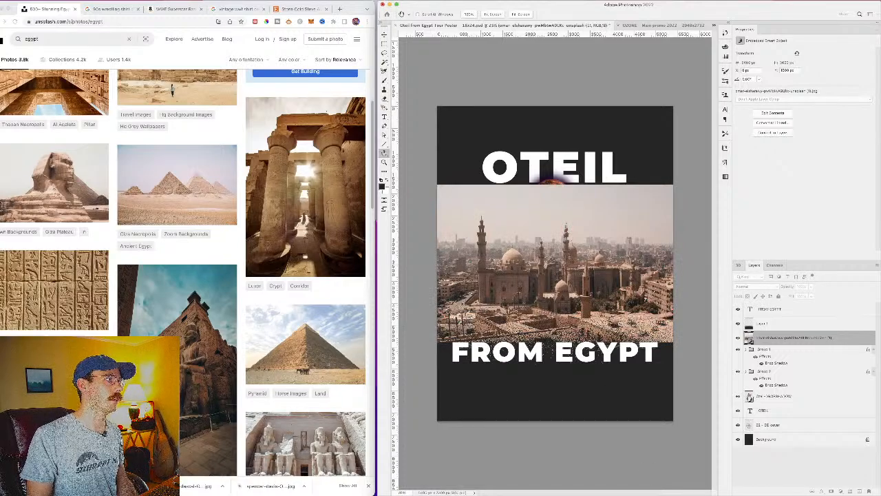
{"action": "left_click", "coordinate": [237, 1]}
{"action": "left_click", "coordinate": [254, 25]}
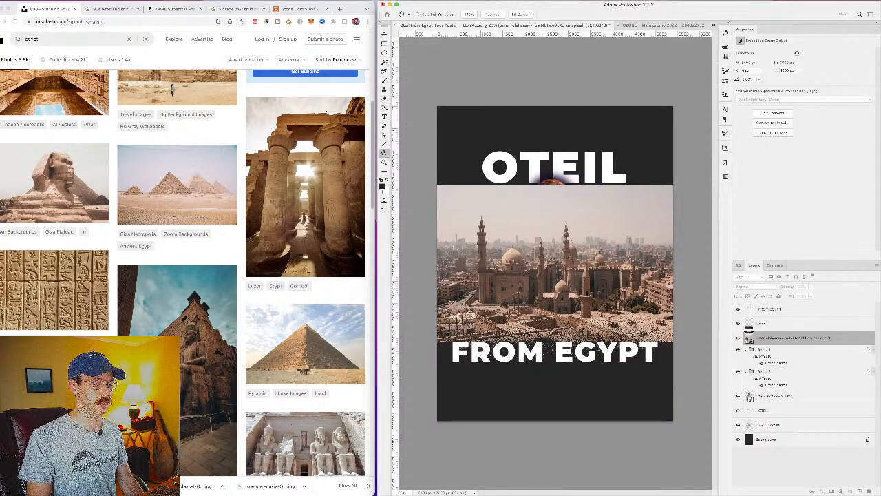
{"action": "key", "text": "w"}
{"action": "key", "text": "super+shift+slash"}
{"action": "key", "text": "Down"}
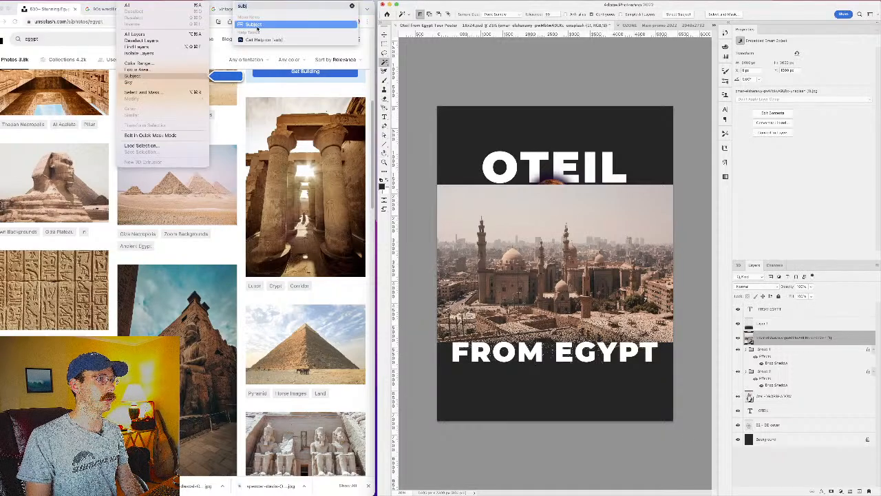
{"action": "key", "text": "Return"}
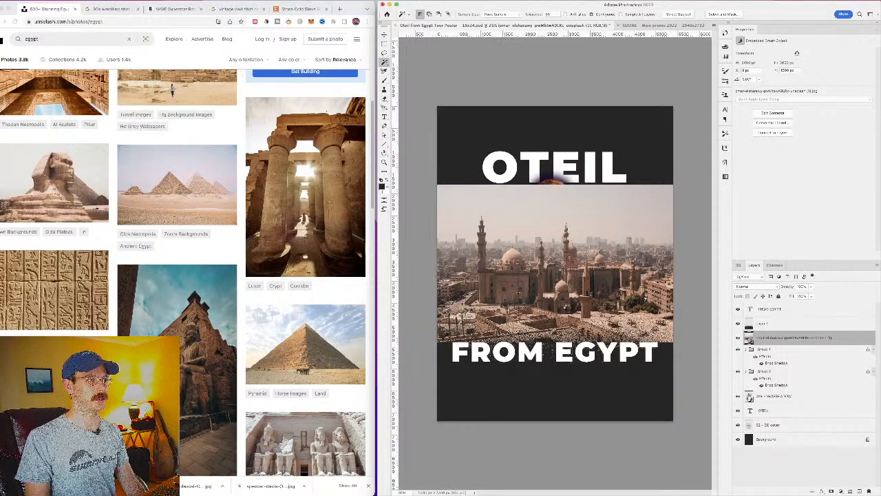
{"action": "key", "text": "super+shift+slash"}
{"action": "type", "text": "subj"}
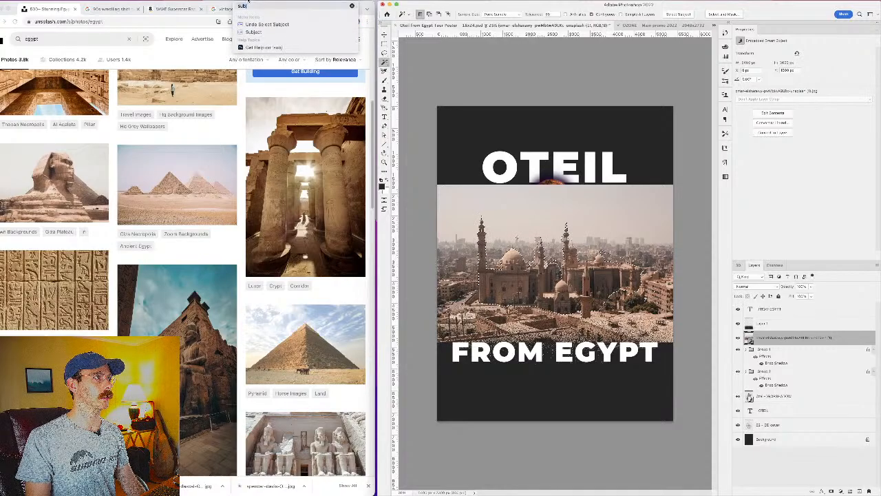
{"action": "key", "text": "Down"}
{"action": "key", "text": "Return"}
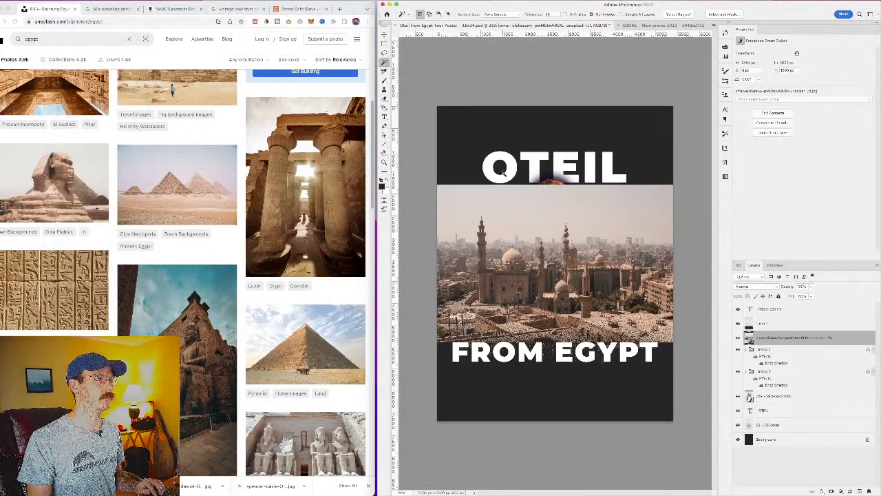
Step: Select the sky of the mosque photo with the Magic Wand, invert the selection and mask out the sky
{"action": "left_click", "coordinate": [474, 203]}
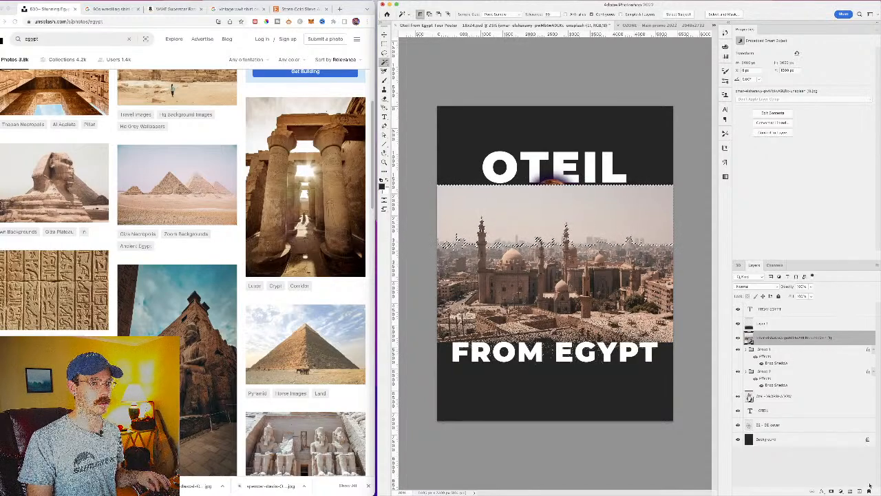
{"action": "right_click", "coordinate": [616, 205]}
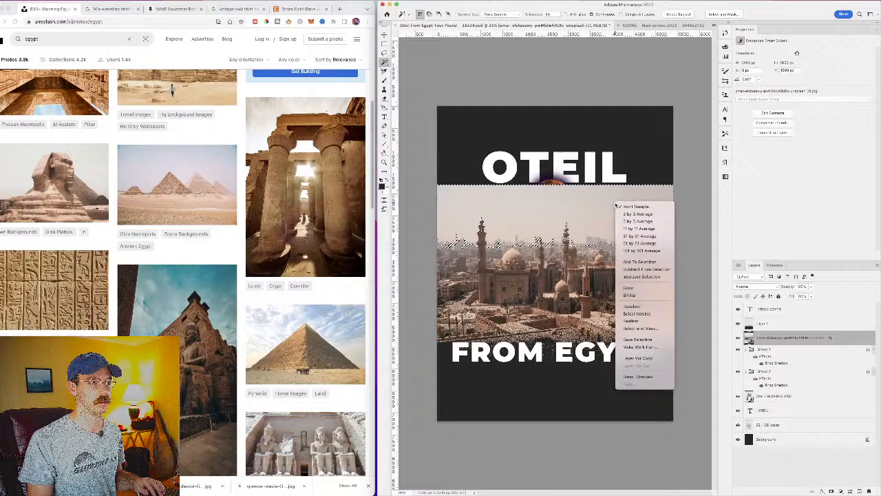
{"action": "left_click", "coordinate": [638, 313]}
{"action": "left_click", "coordinate": [833, 491]}
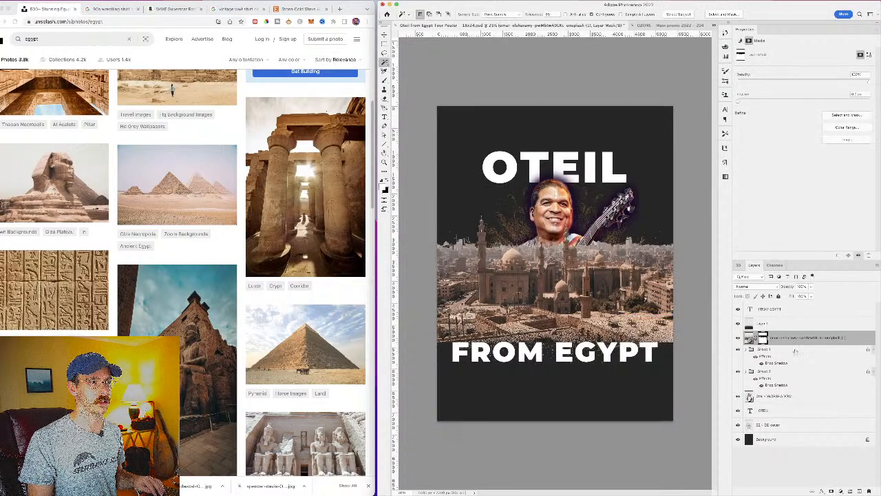
Step: Try the masked mosque photo slightly lower behind the bass player, and delete its layer
{"action": "left_click_drag", "start_coordinate": [786, 340], "coordinate": [785, 399]}
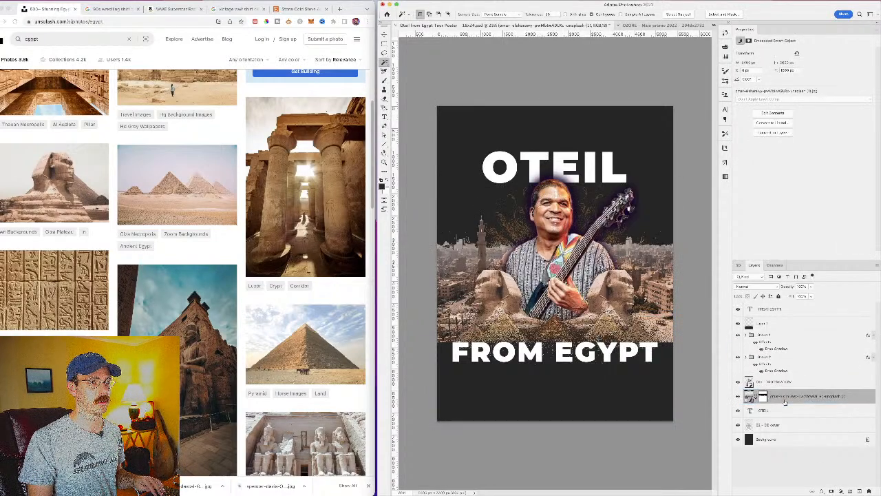
{"action": "key", "text": "super+t"}
{"action": "left_click_drag", "start_coordinate": [646, 297], "coordinate": [640, 337]}
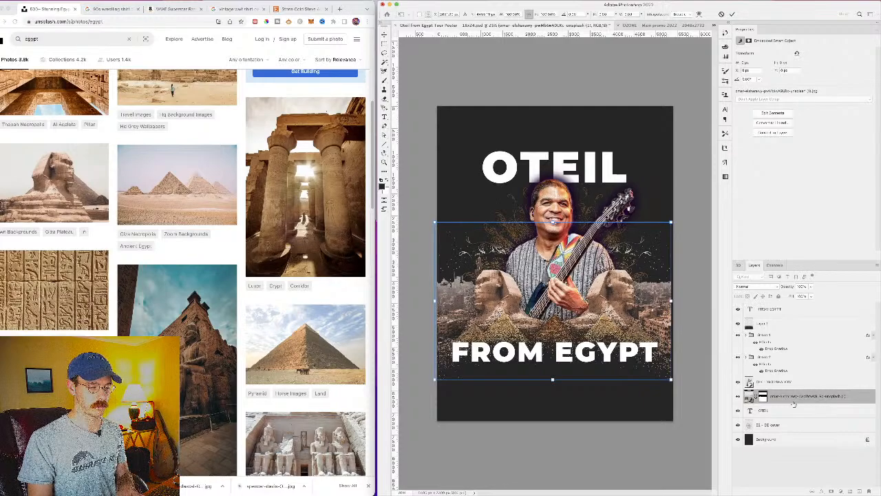
{"action": "key", "text": "Return"}
{"action": "key", "text": "BackSpace"}
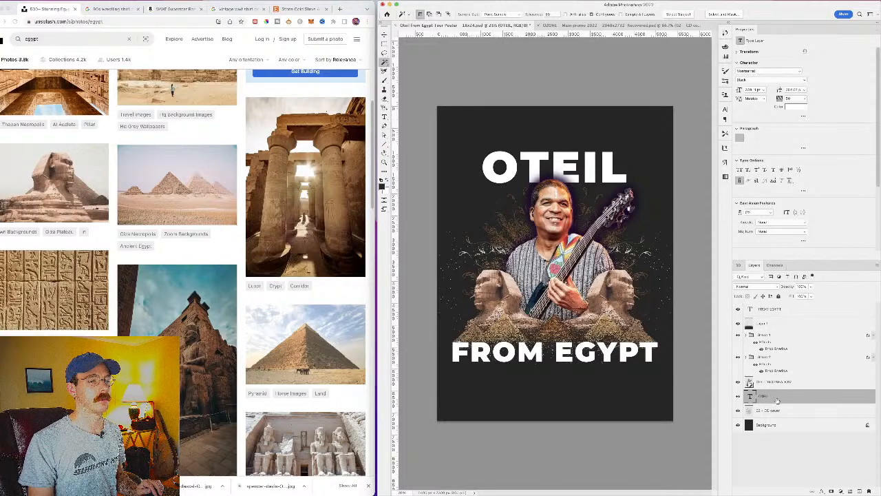
Step: Enlarge the OTEIL title and reposition it above the bass player, nearly matching the width of FROM EGYPT
{"action": "key", "text": "super+t"}
{"action": "left_click_drag", "start_coordinate": [631, 145], "coordinate": [652, 133]}
{"action": "left_click_drag", "start_coordinate": [612, 172], "coordinate": [609, 170]}
{"action": "key", "text": "Return"}
Step: Change the font of the OTEIL title to BinnerD
{"action": "left_click", "coordinate": [384, 116]}
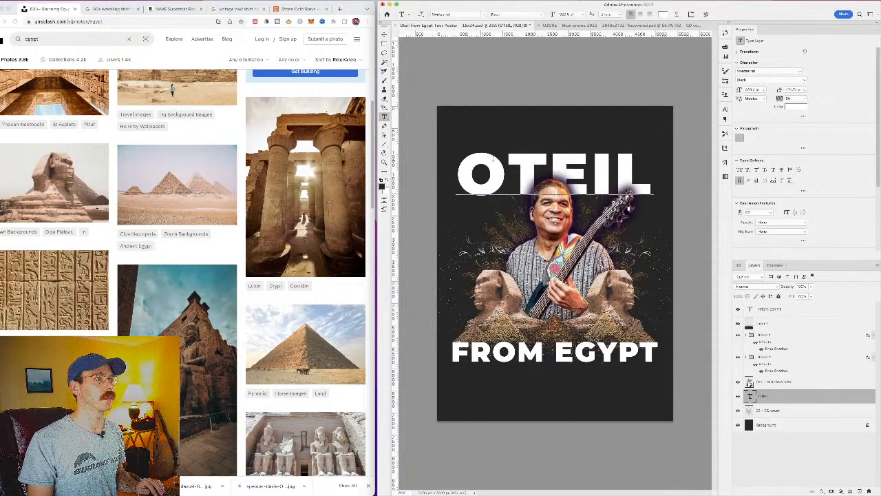
{"action": "double_click", "coordinate": [509, 159]}
{"action": "left_click", "coordinate": [482, 15]}
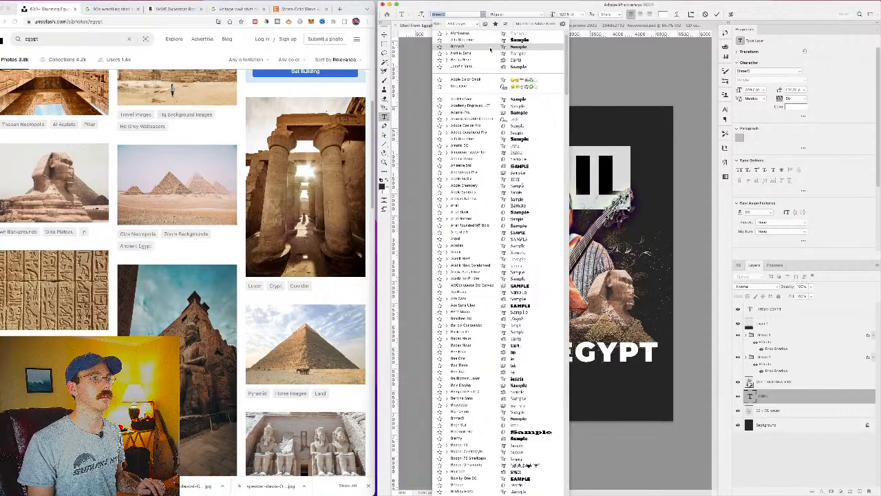
{"action": "left_click", "coordinate": [490, 49]}
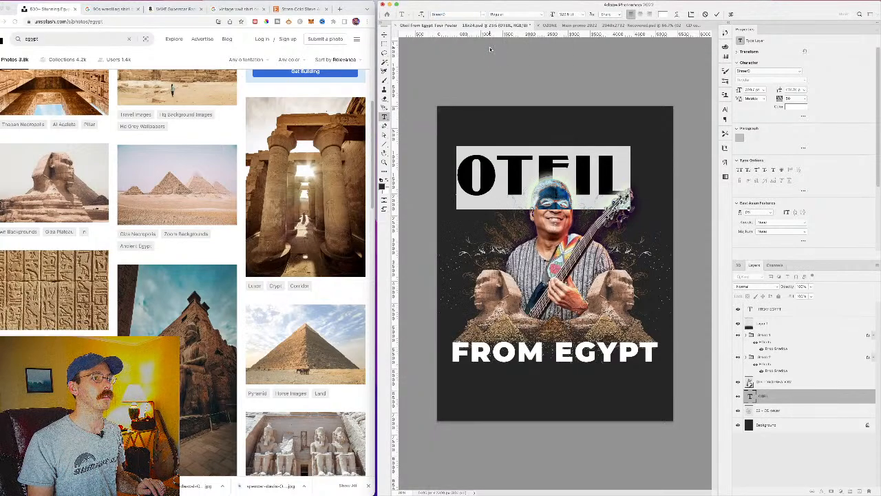
{"action": "left_click", "coordinate": [383, 34]}
Step: Center-align the text of the OTEIL title and reposition it centered above the bass player
{"action": "key", "text": "super+t"}
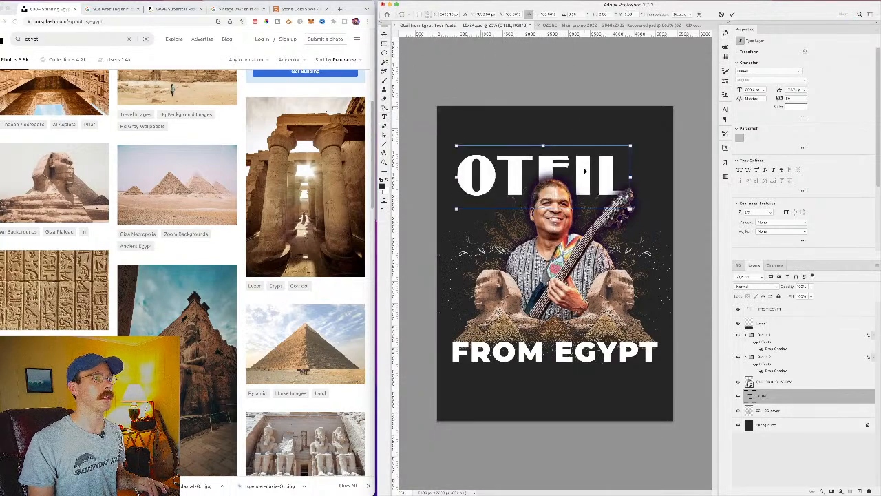
{"action": "left_click_drag", "start_coordinate": [588, 171], "coordinate": [603, 171]}
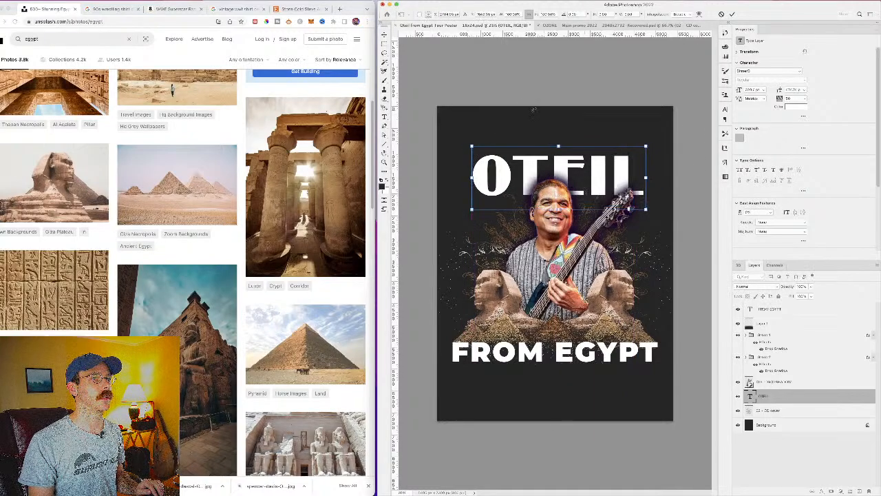
{"action": "left_click", "coordinate": [384, 34]}
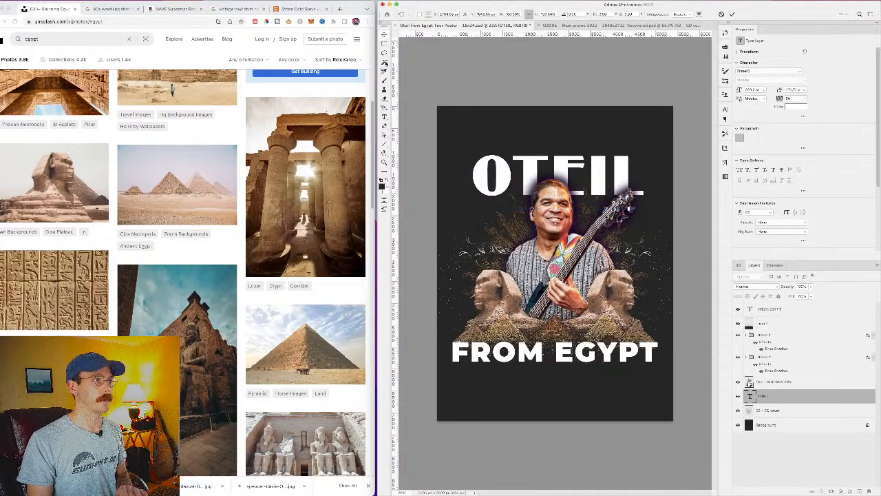
{"action": "left_click", "coordinate": [384, 117]}
{"action": "left_click", "coordinate": [749, 138]}
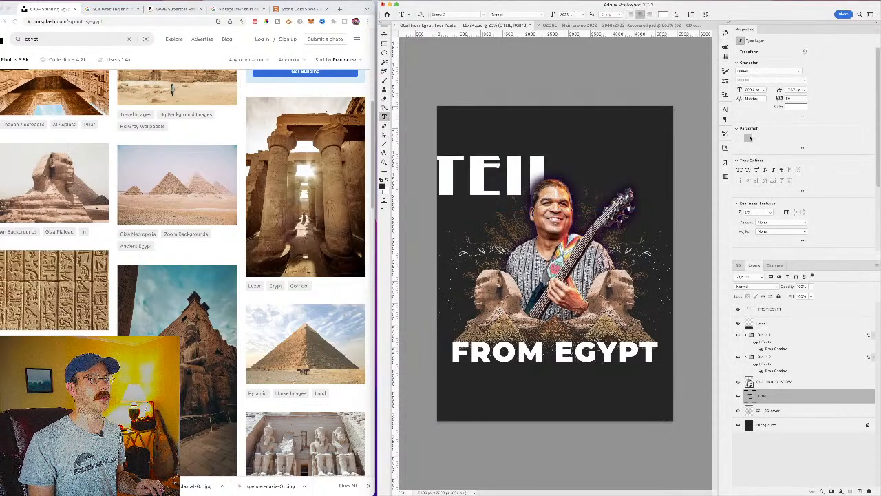
{"action": "left_click", "coordinate": [385, 35]}
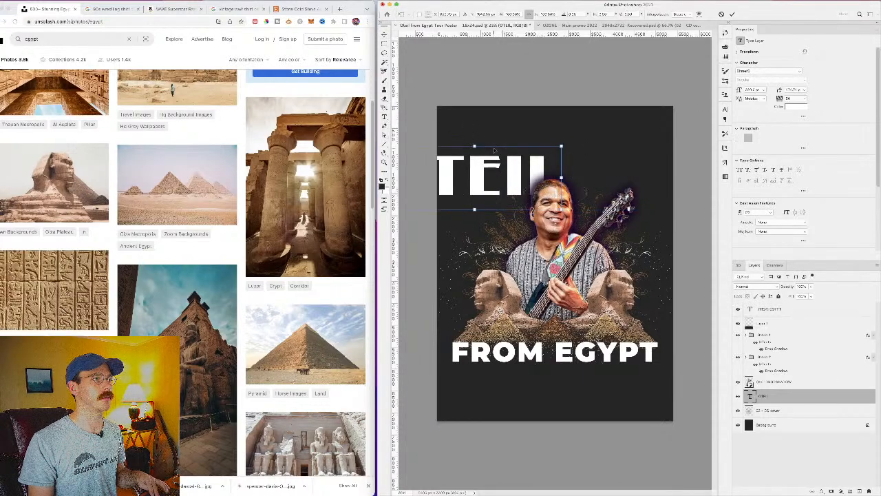
{"action": "left_click_drag", "start_coordinate": [478, 170], "coordinate": [562, 163]}
{"action": "key", "text": "Return"}
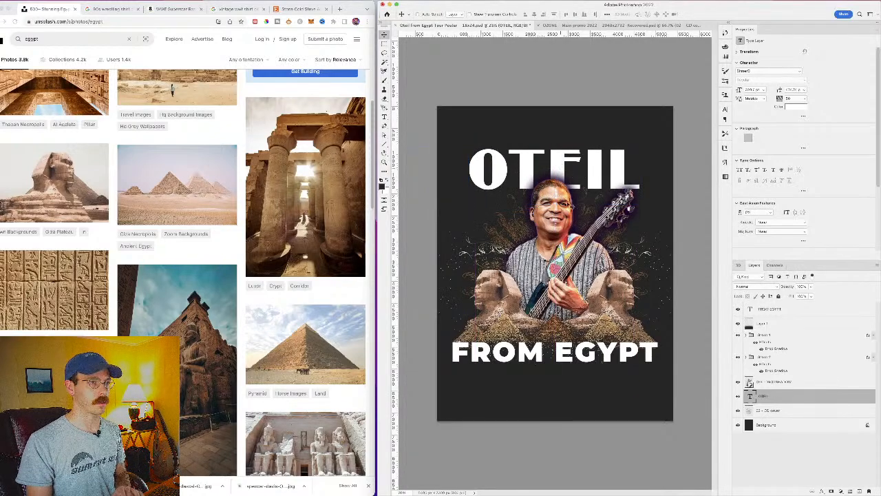
Step: Switch to the browser, close the leftover wrestling shirt reference tabs and open dafont.com in a new tab
{"action": "left_click", "coordinate": [200, 9]}
{"action": "left_click", "coordinate": [200, 9]}
{"action": "left_click", "coordinate": [200, 9]}
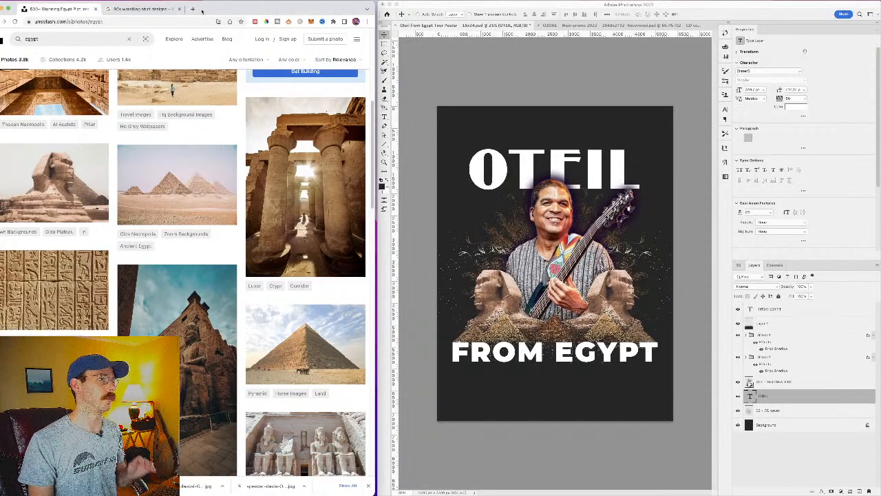
{"action": "left_click", "coordinate": [160, 10]}
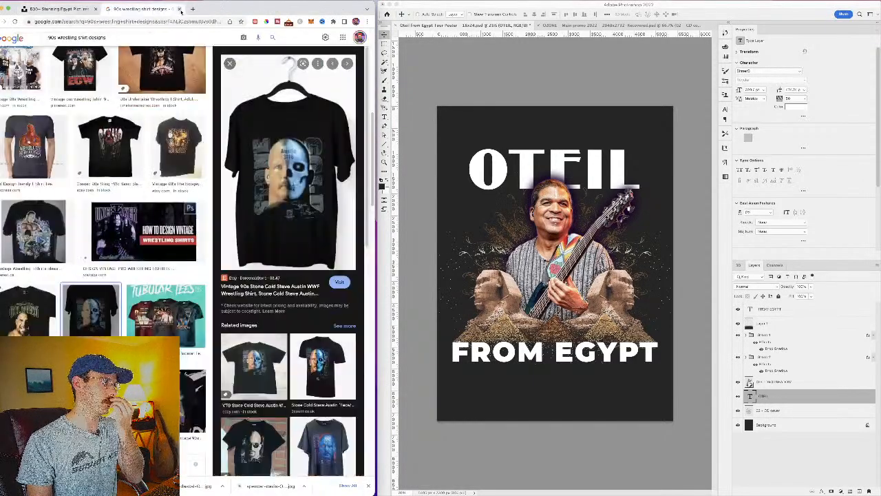
{"action": "left_click", "coordinate": [193, 9]}
{"action": "type", "text": "dafont.com"}
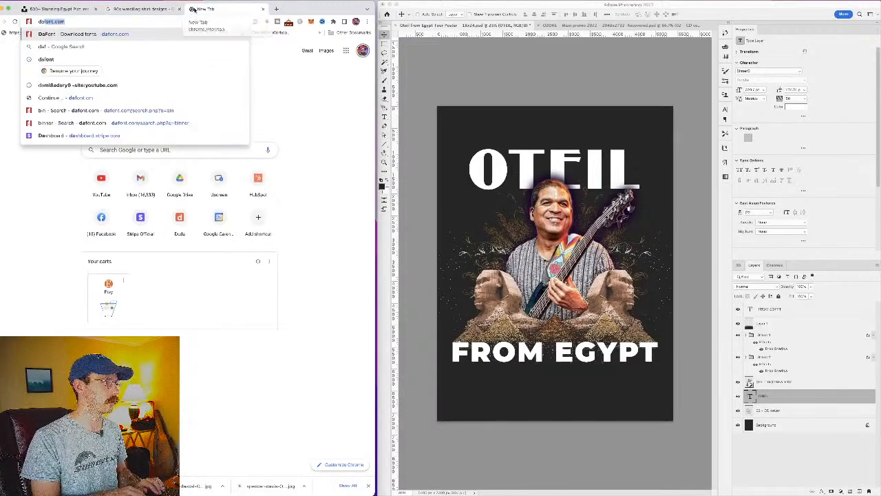
{"action": "key", "text": "Return"}
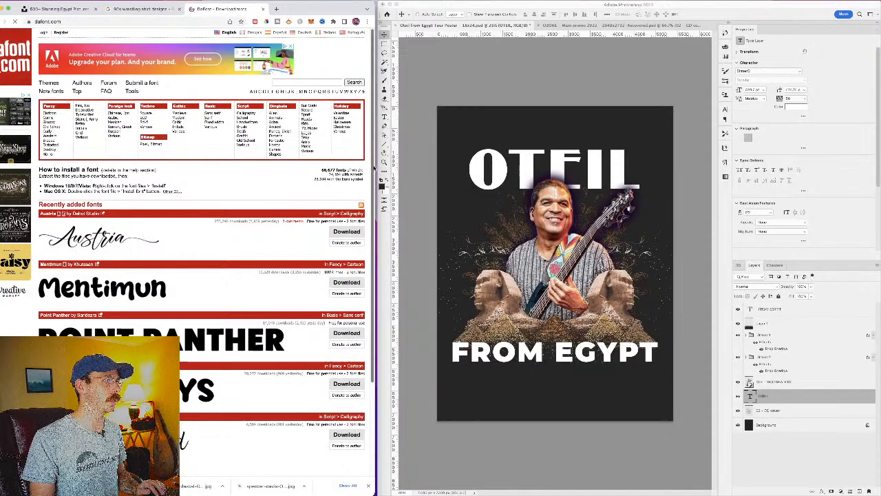
{"action": "mouse_move", "coordinate": [376, 169]}
{"action": "left_mouse_down"}
{"action": "mouse_move", "coordinate": [484, 169]}
{"action": "mouse_move", "coordinate": [376, 169]}
{"action": "left_mouse_up"}
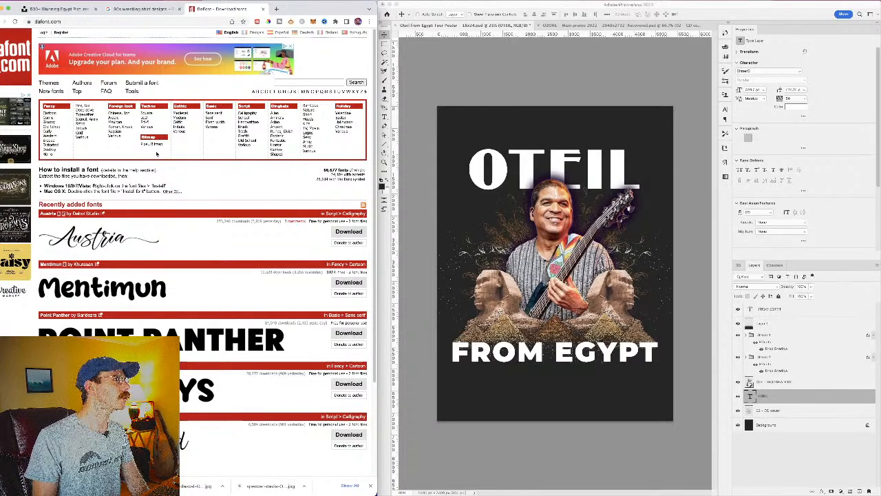
Step: Open DaFont's new fonts list, tick the Public domain / GPL / OFL and 100% Free filters, and look through the fonts
{"action": "left_click", "coordinate": [51, 91]}
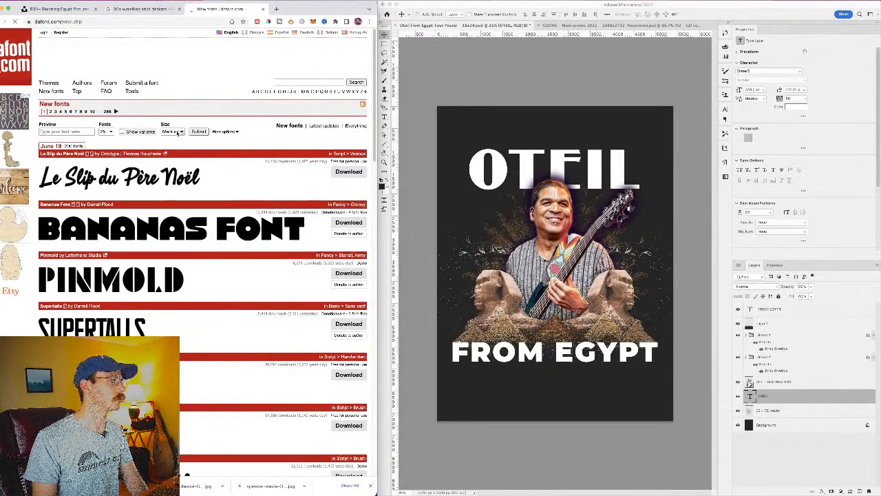
{"action": "left_click", "coordinate": [226, 132]}
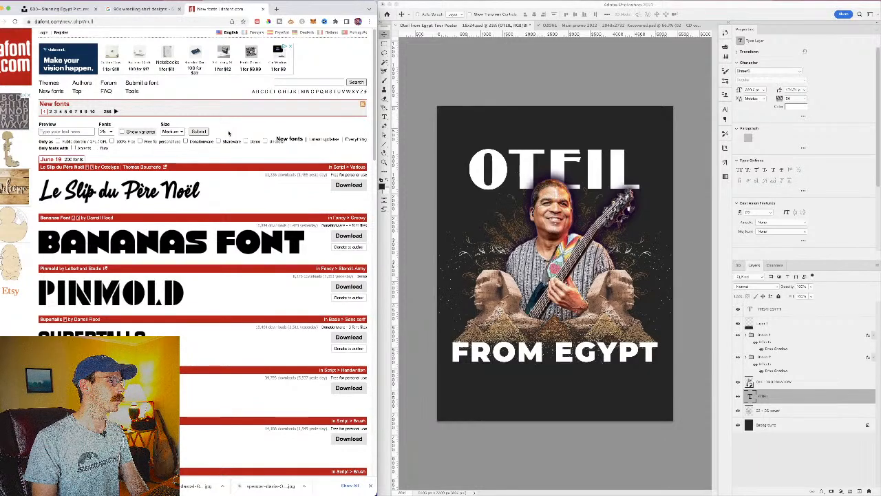
{"action": "left_click", "coordinate": [111, 141]}
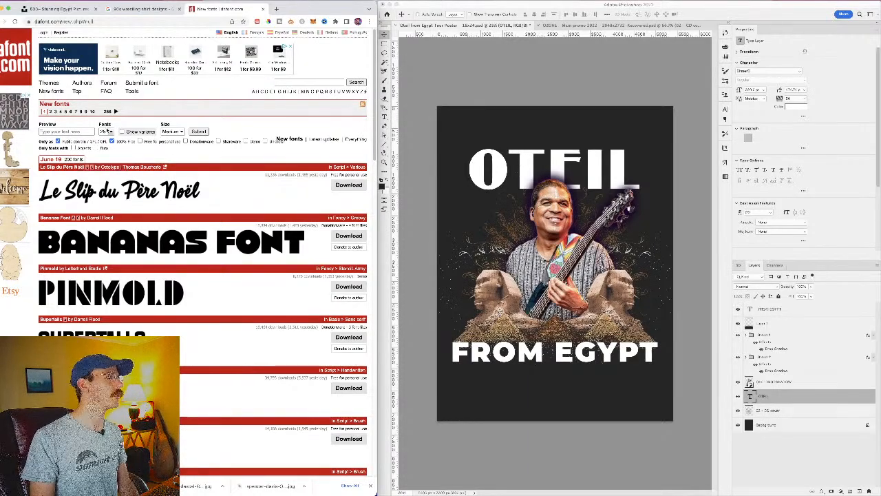
{"action": "left_click", "coordinate": [173, 131]}
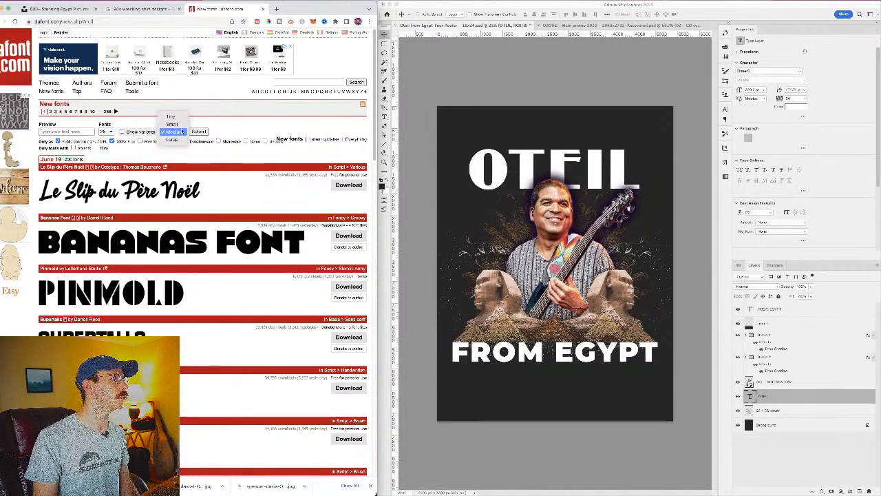
{"action": "left_click", "coordinate": [233, 124]}
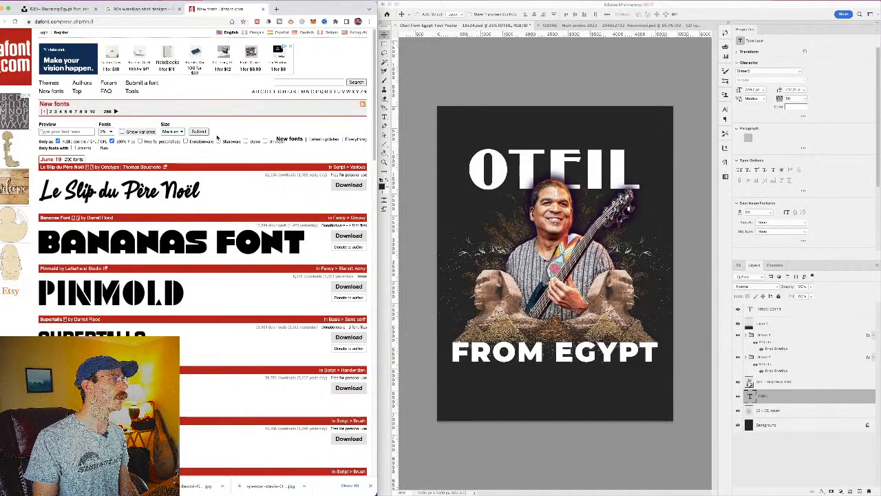
{"action": "scroll", "coordinate": [158, 234], "scroll_direction": "down", "scroll_amount": 5}
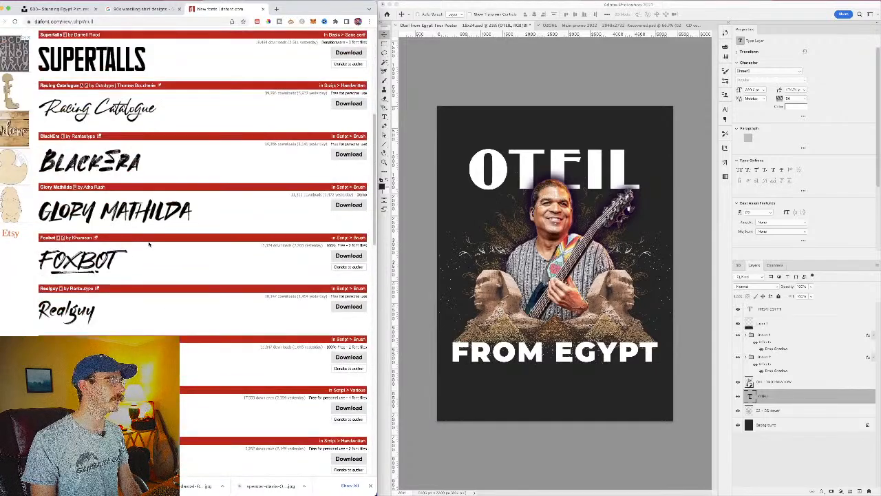
{"action": "scroll", "coordinate": [147, 243], "scroll_direction": "up", "scroll_amount": 5}
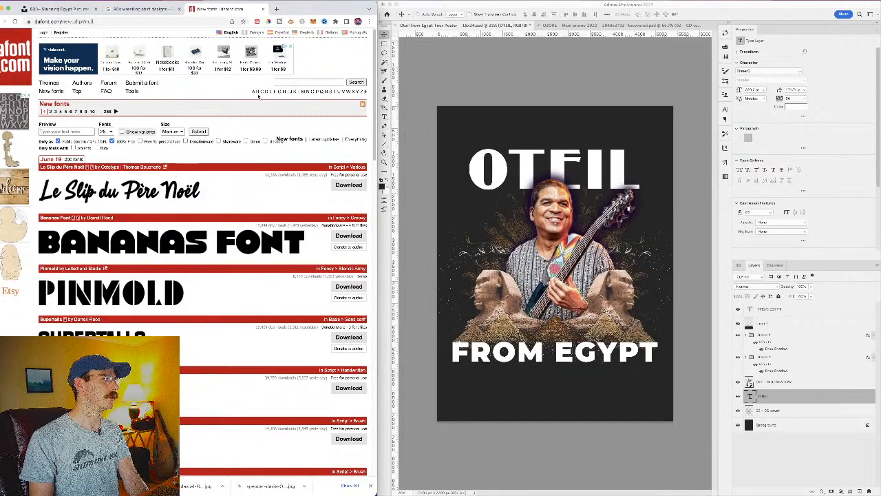
Step: Search DaFont for "egypt" and download the Egypt Axt font
{"action": "left_click", "coordinate": [284, 82]}
{"action": "type", "text": "egy"}
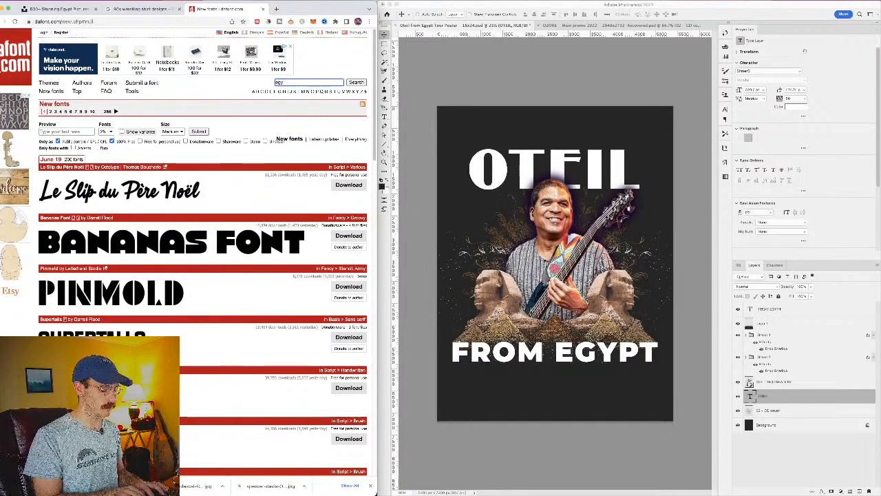
{"action": "type", "text": "pt"}
{"action": "key", "text": "Return"}
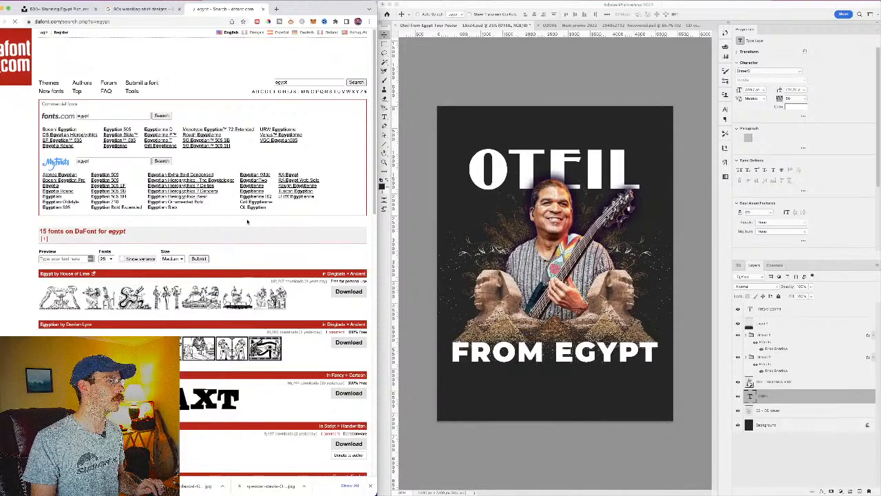
{"action": "scroll", "coordinate": [248, 221], "scroll_direction": "down", "scroll_amount": 5}
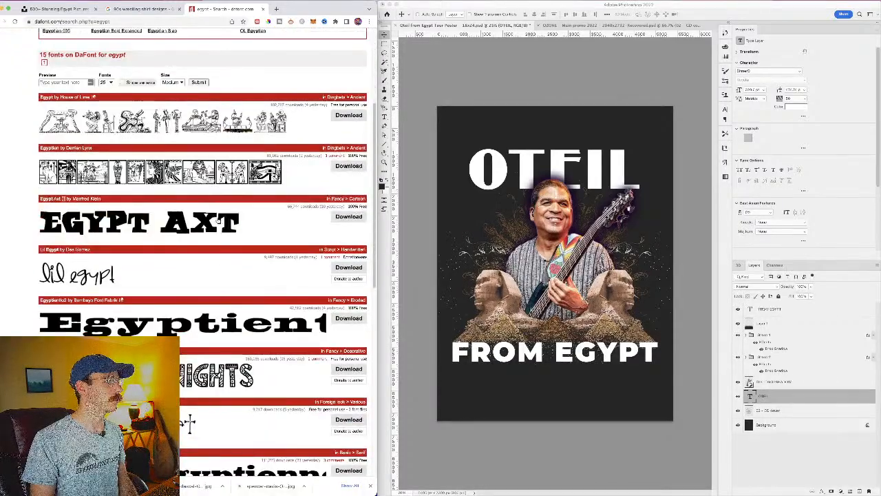
{"action": "scroll", "coordinate": [217, 182], "scroll_direction": "down", "scroll_amount": 1}
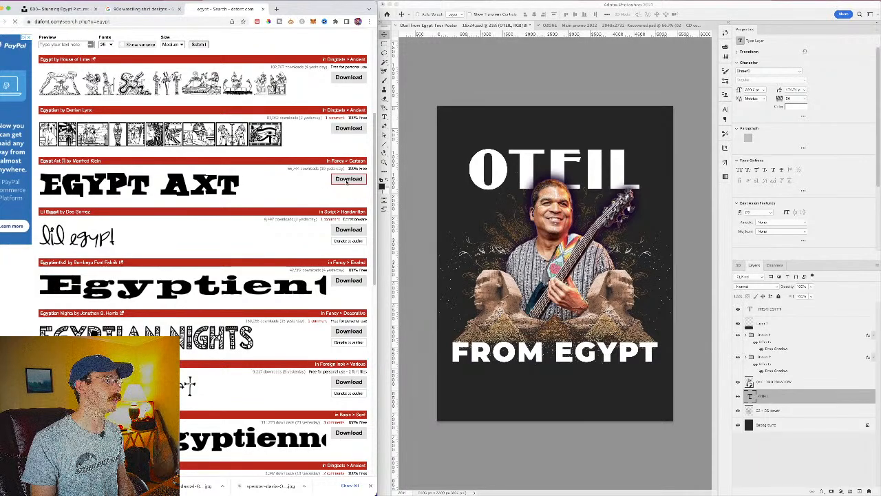
{"action": "scroll", "coordinate": [331, 207], "scroll_direction": "down", "scroll_amount": 2}
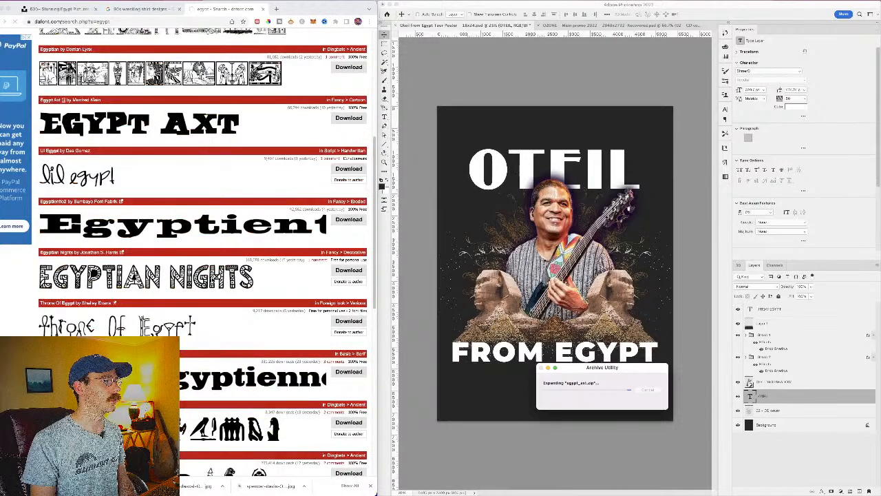
Step: Browse the remaining Egypt font results and download the Mythology Of Egypt font
{"action": "scroll", "coordinate": [212, 280], "scroll_direction": "down", "scroll_amount": 2}
{"action": "scroll", "coordinate": [212, 280], "scroll_direction": "down", "scroll_amount": 2}
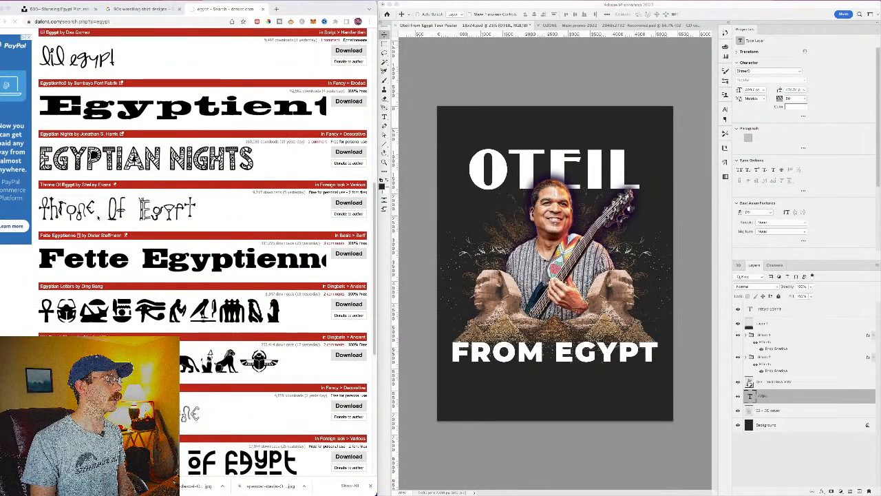
{"action": "scroll", "coordinate": [171, 332], "scroll_direction": "down", "scroll_amount": 6}
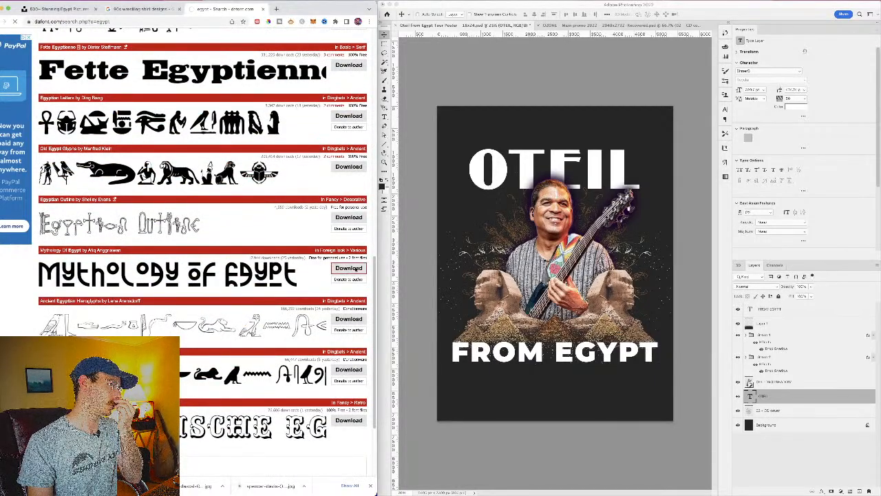
{"action": "scroll", "coordinate": [230, 313], "scroll_direction": "down", "scroll_amount": 4}
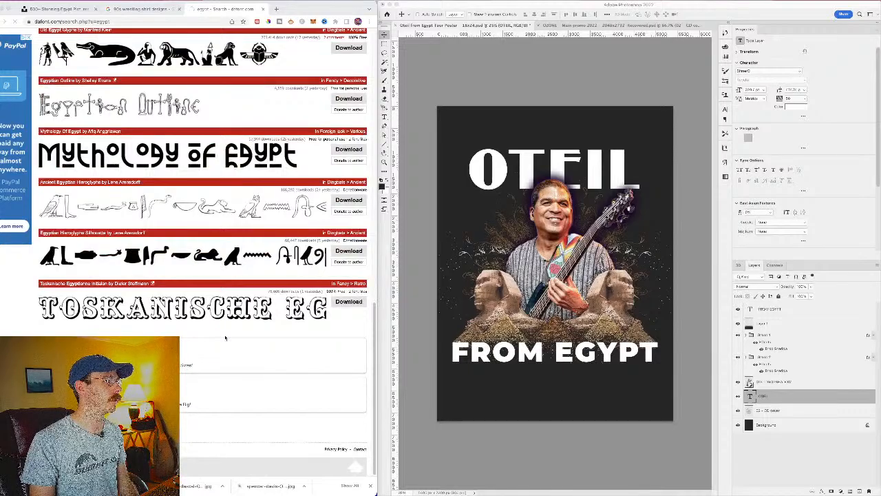
{"action": "scroll", "coordinate": [222, 346], "scroll_direction": "up", "scroll_amount": 9}
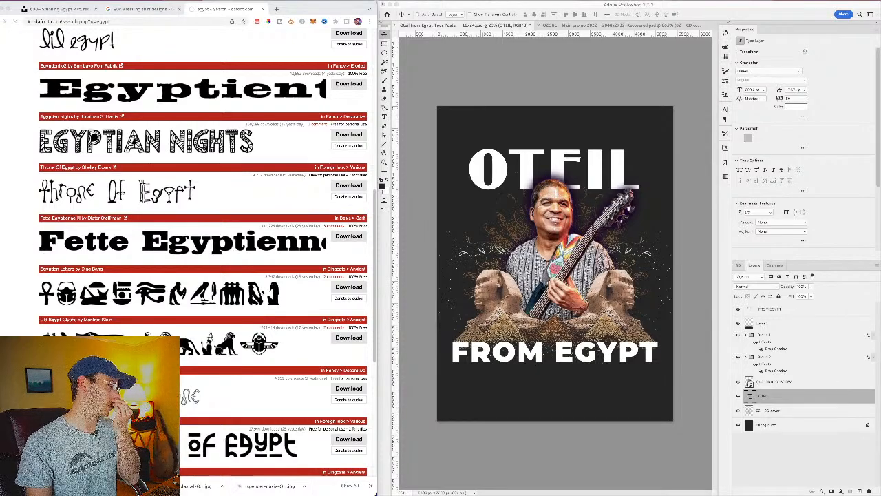
{"action": "scroll", "coordinate": [262, 295], "scroll_direction": "up", "scroll_amount": 4}
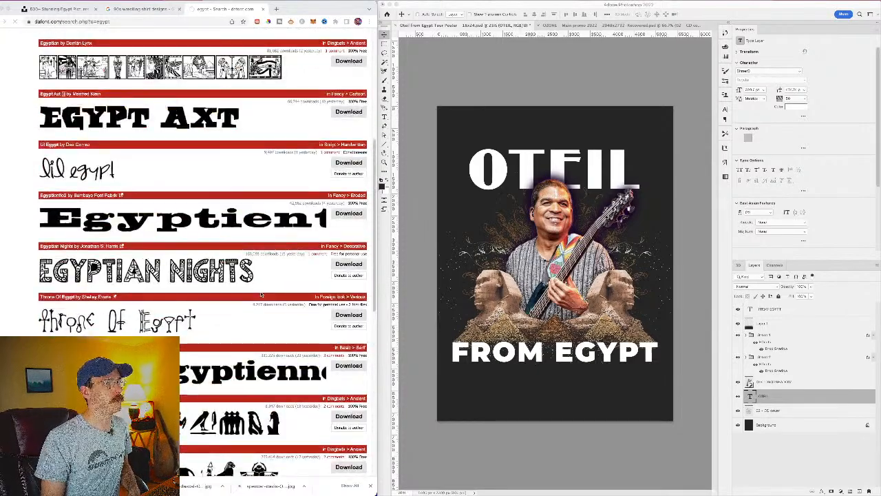
{"action": "scroll", "coordinate": [261, 295], "scroll_direction": "up", "scroll_amount": 4}
{"action": "scroll", "coordinate": [262, 295], "scroll_direction": "up", "scroll_amount": 4}
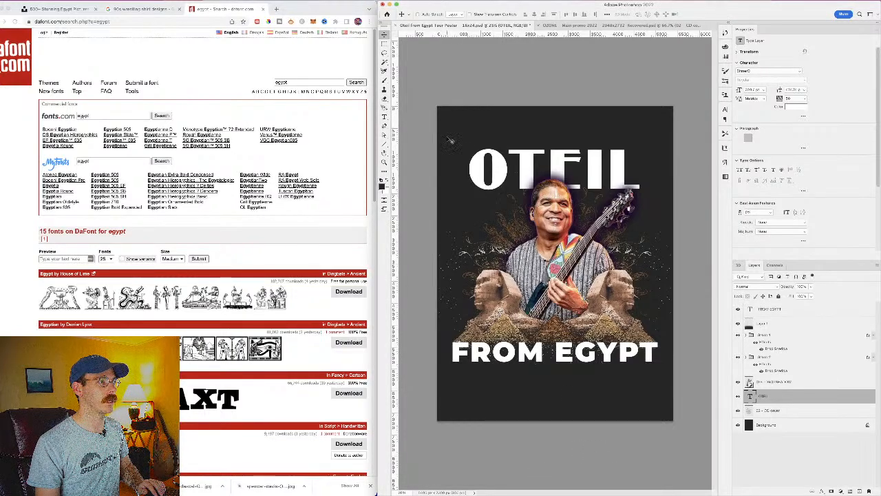
Step: Switch to Photoshop and change the font of the OTEIL title to Egypt Axt
{"action": "key", "text": "t"}
{"action": "double_click", "coordinate": [510, 149]}
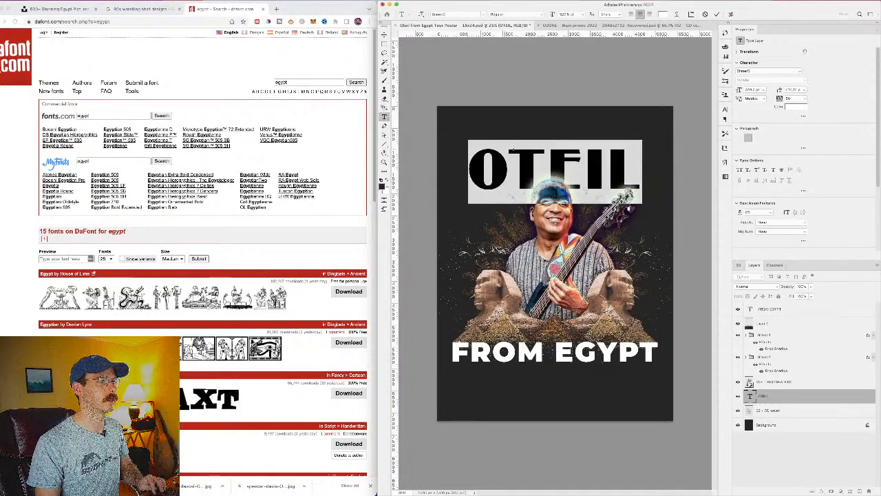
{"action": "left_click", "coordinate": [457, 12]}
{"action": "type", "text": "egypt"}
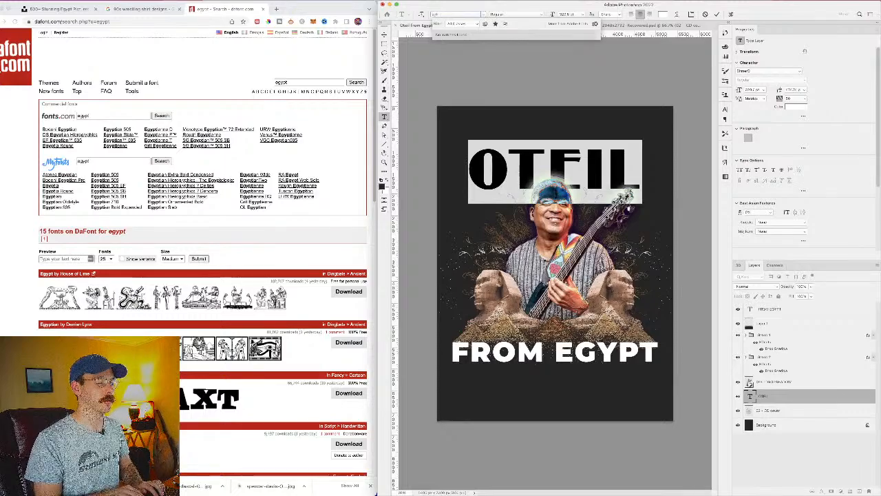
{"action": "key", "text": "BackSpace"}
{"action": "type", "text": "ypt"}
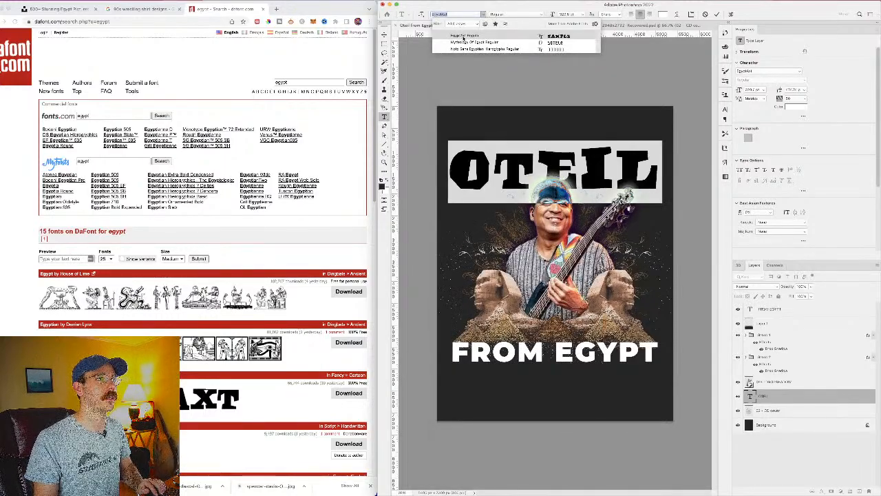
{"action": "left_click", "coordinate": [464, 38]}
Step: Scale the OTEIL title down slightly so it sits narrower than FROM EGYPT, centered above the bass player
{"action": "key", "text": "ctrl+t"}
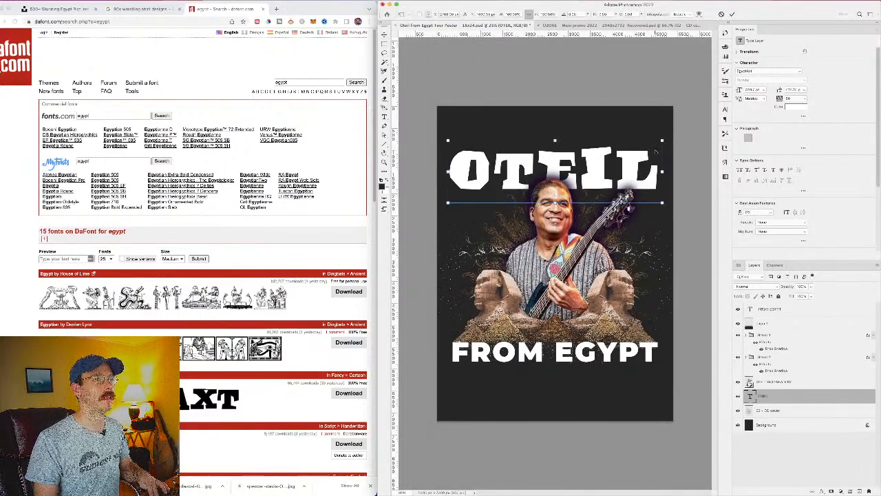
{"action": "left_click_drag", "start_coordinate": [662, 140], "coordinate": [646, 145]}
{"action": "key", "text": "Return"}
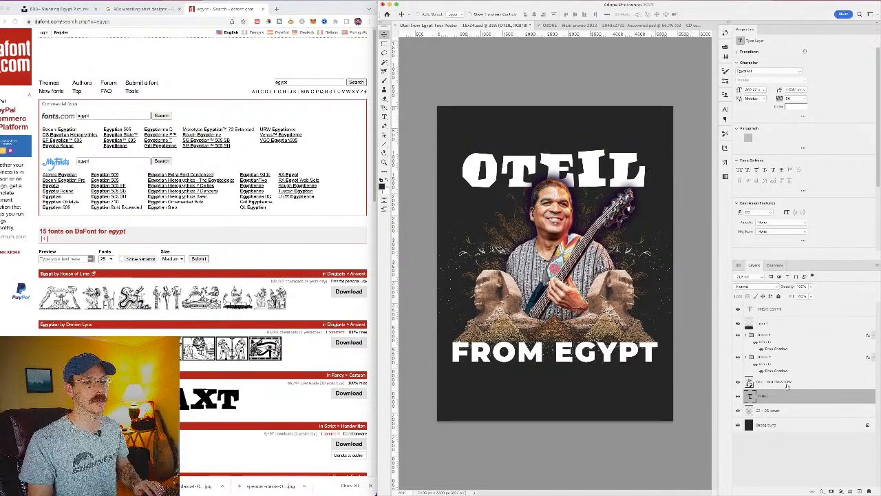
Step: Change the font of the FROM EGYPT title to Egypt Axt
{"action": "left_click", "coordinate": [778, 311]}
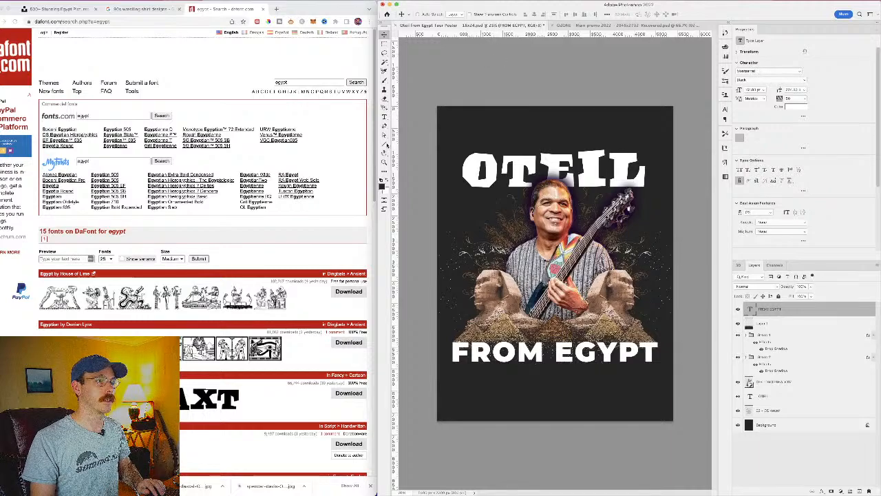
{"action": "key", "text": "t"}
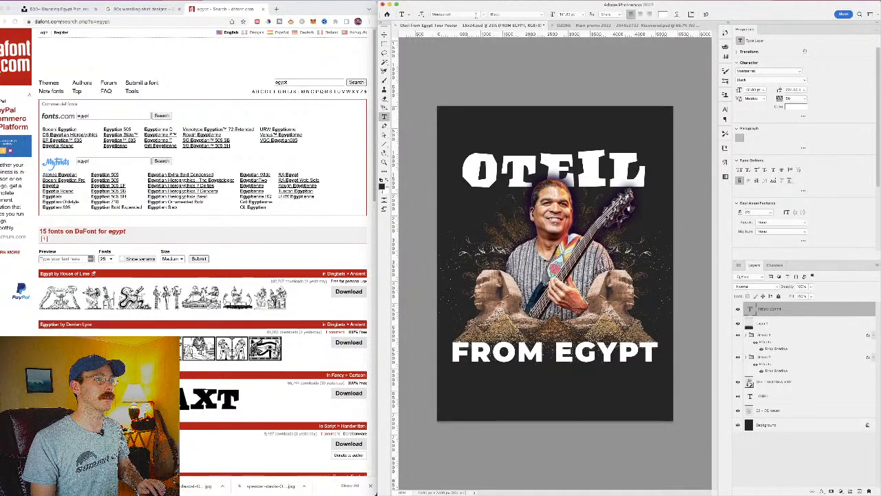
{"action": "left_click", "coordinate": [451, 14]}
{"action": "type", "text": "egypt"}
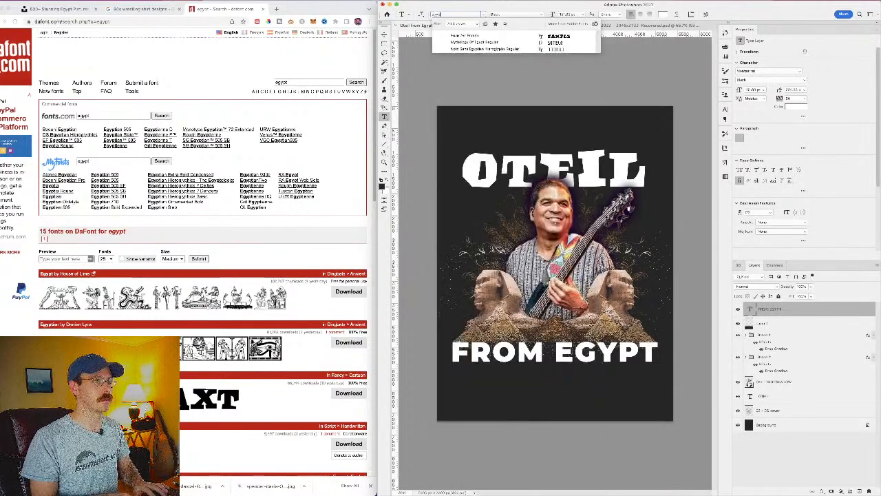
{"action": "left_click", "coordinate": [489, 36]}
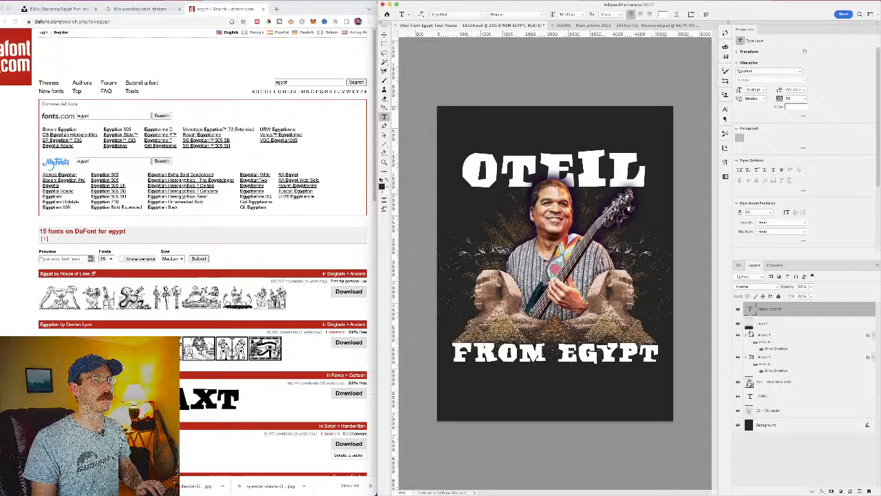
Step: Duplicate the OTEIL text layer and hide the original as an editable backup
{"action": "left_click", "coordinate": [775, 398]}
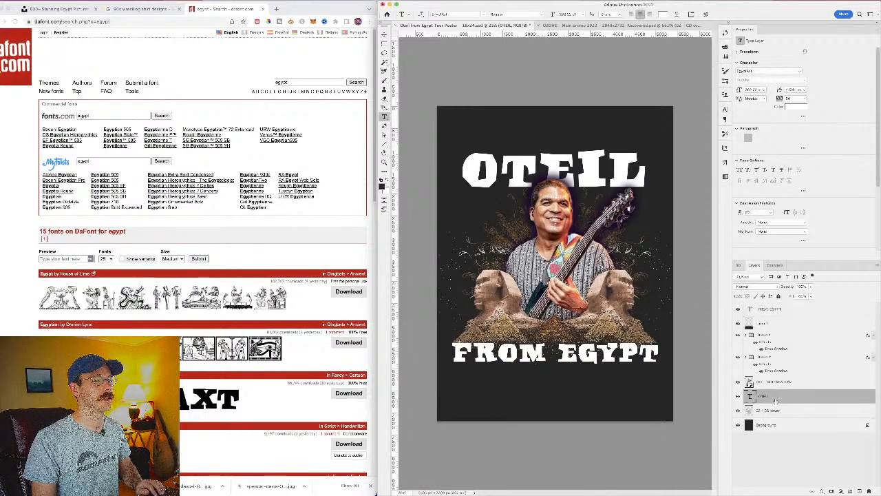
{"action": "right_click", "coordinate": [767, 310]}
{"action": "left_click", "coordinate": [763, 372]}
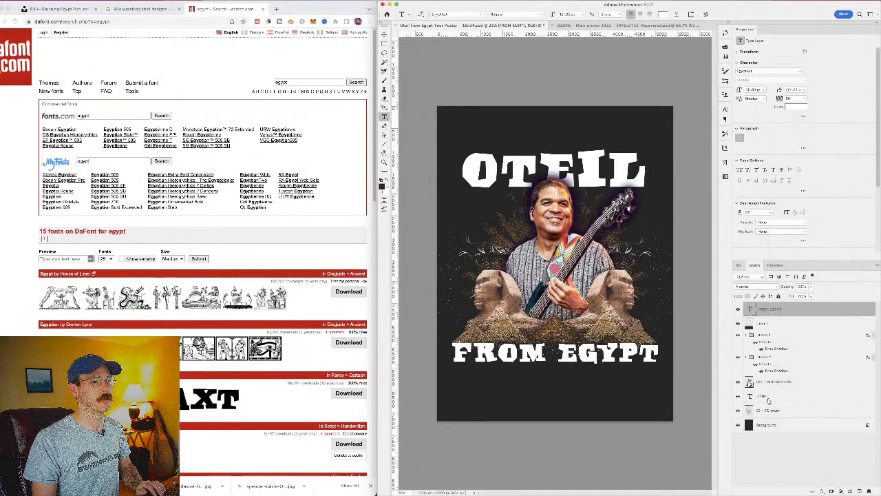
{"action": "right_click", "coordinate": [768, 398]}
{"action": "left_click", "coordinate": [788, 144]}
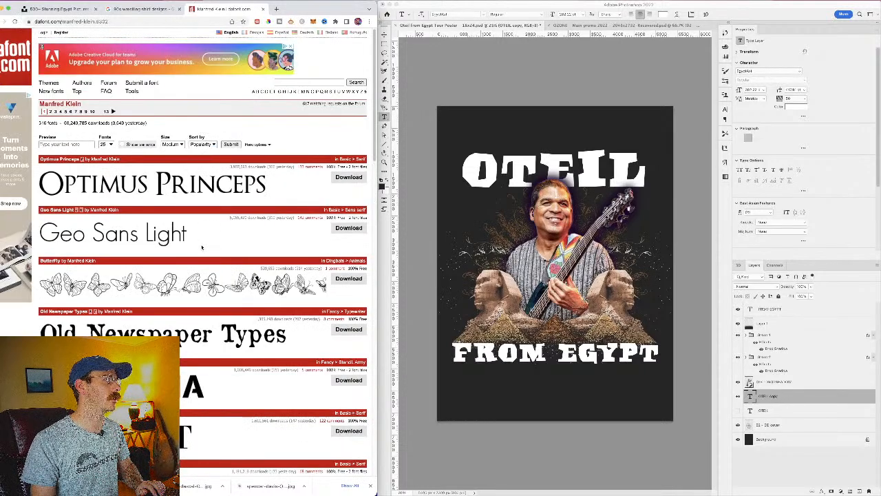
Step: Browse the font designer's DaFont listings, close that page, and view the vintage pro wrestling T-shirt design reference in the image results
{"action": "scroll", "coordinate": [202, 247], "scroll_direction": "down", "scroll_amount": 10}
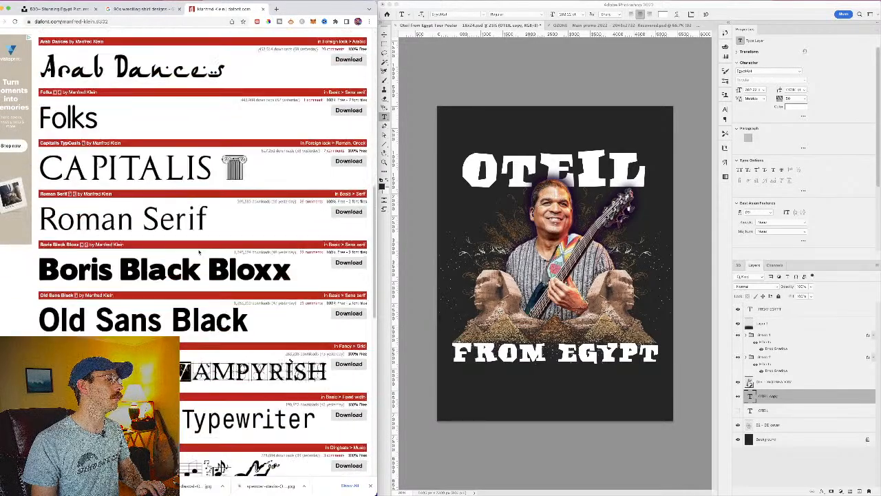
{"action": "scroll", "coordinate": [197, 253], "scroll_direction": "down", "scroll_amount": 3}
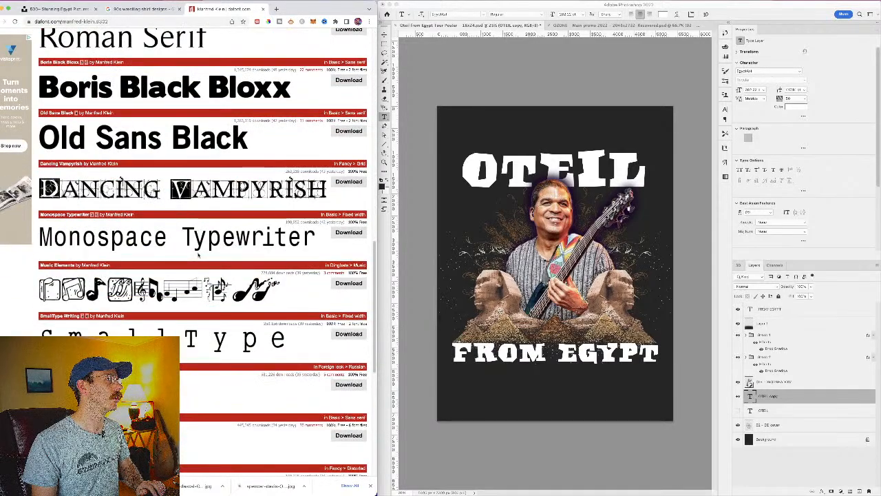
{"action": "scroll", "coordinate": [198, 255], "scroll_direction": "down", "scroll_amount": 5}
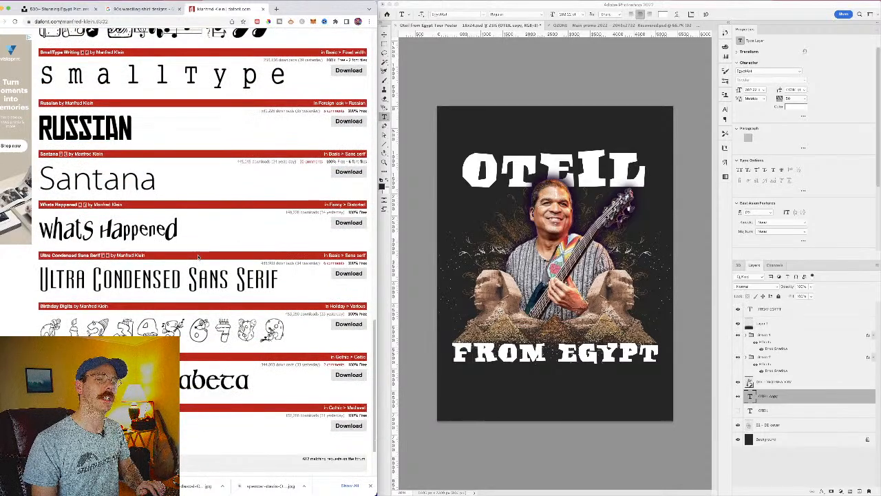
{"action": "scroll", "coordinate": [199, 257], "scroll_direction": "down", "scroll_amount": 2}
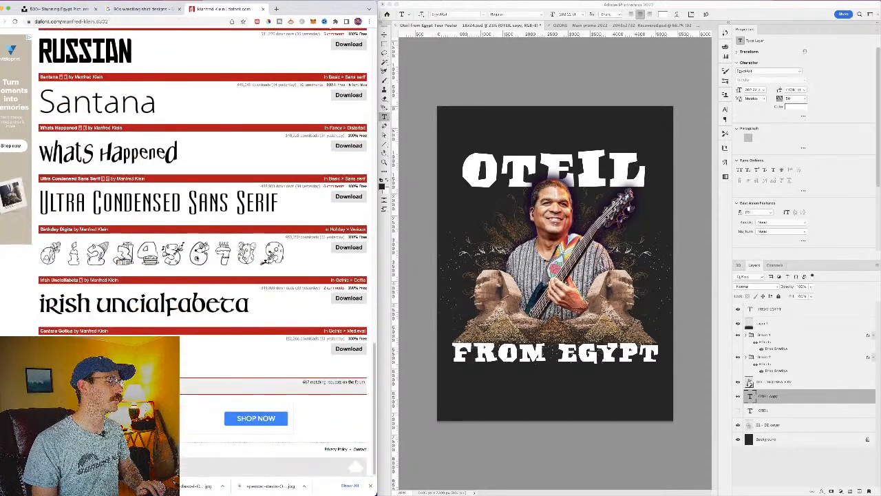
{"action": "left_click", "coordinate": [263, 9]}
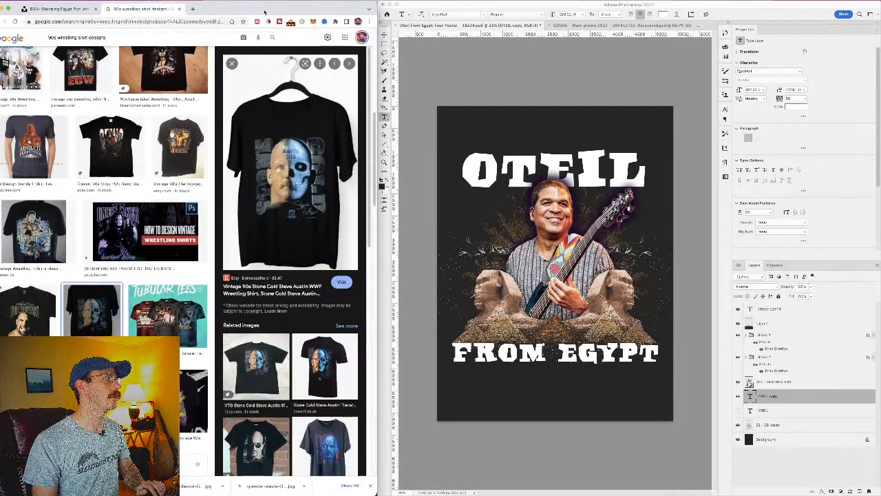
{"action": "left_click", "coordinate": [115, 231]}
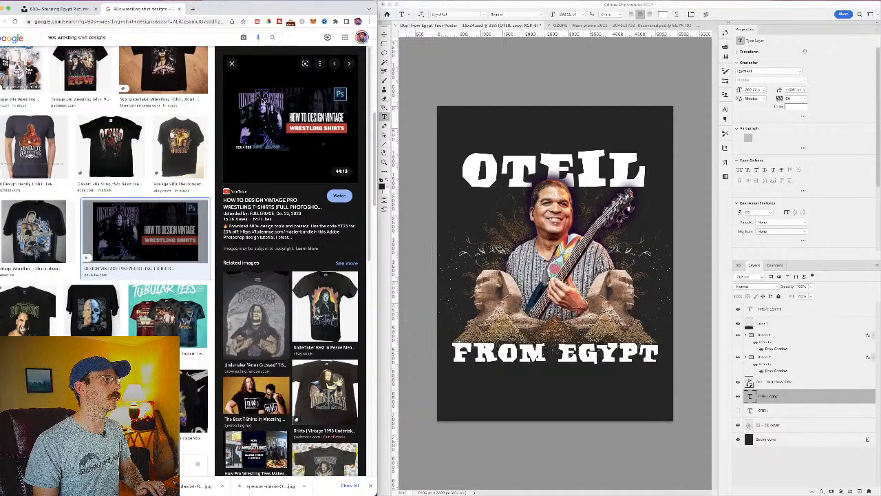
Step: Convert the OTEIL copy to a smart object and duplicate it, keeping the first smart object as a hidden backup
{"action": "left_click", "coordinate": [769, 396]}
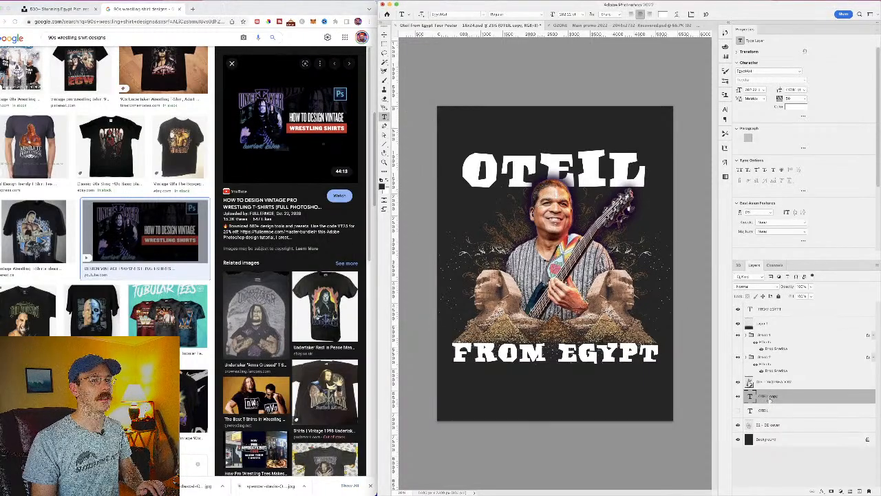
{"action": "right_click", "coordinate": [769, 398]}
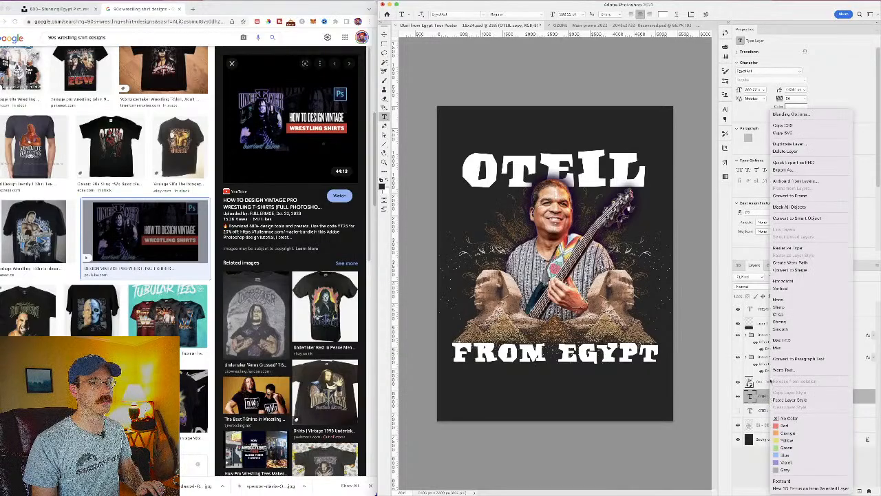
{"action": "left_click", "coordinate": [797, 218]}
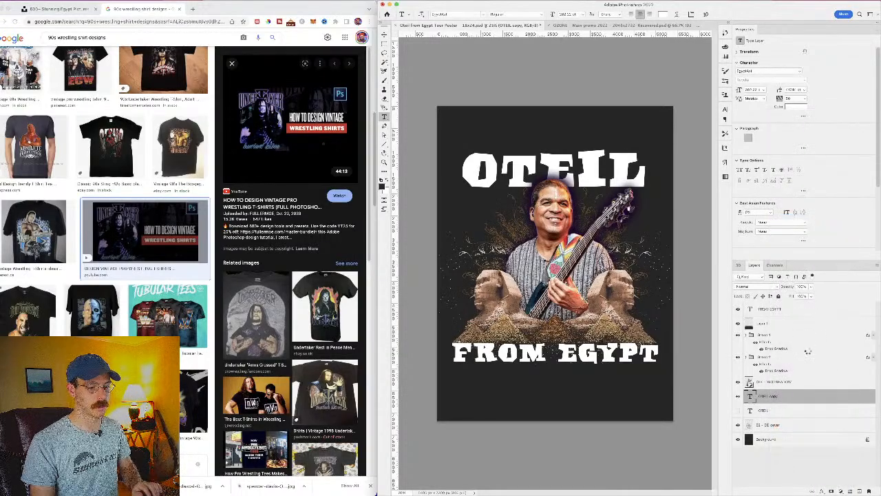
{"action": "right_click", "coordinate": [773, 399]}
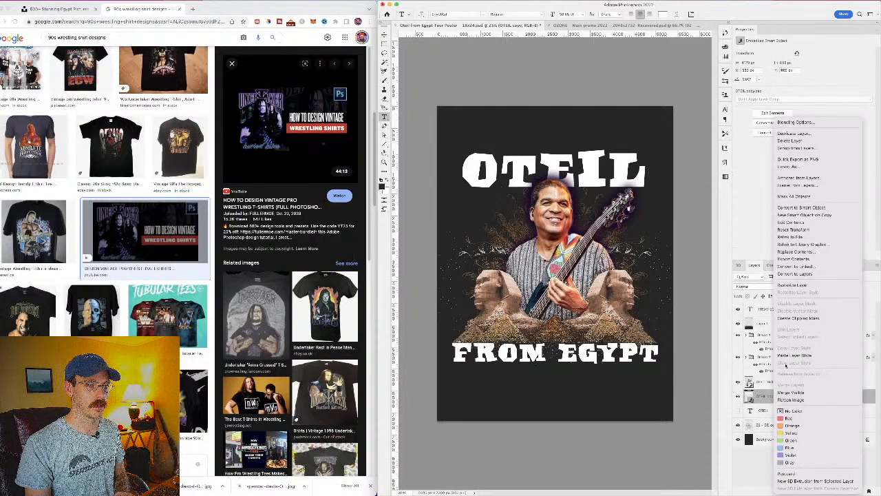
{"action": "left_click", "coordinate": [801, 133]}
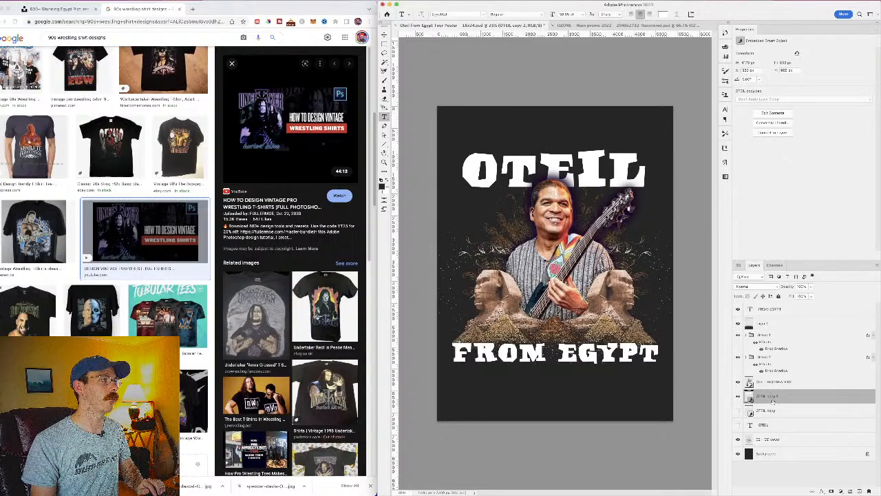
Step: Warp the duplicated OTEIL title by stretching both bottom corners down to the same level, aligned with a horizontal guide
{"action": "key", "text": "super+f"}
{"action": "type", "text": "war"}
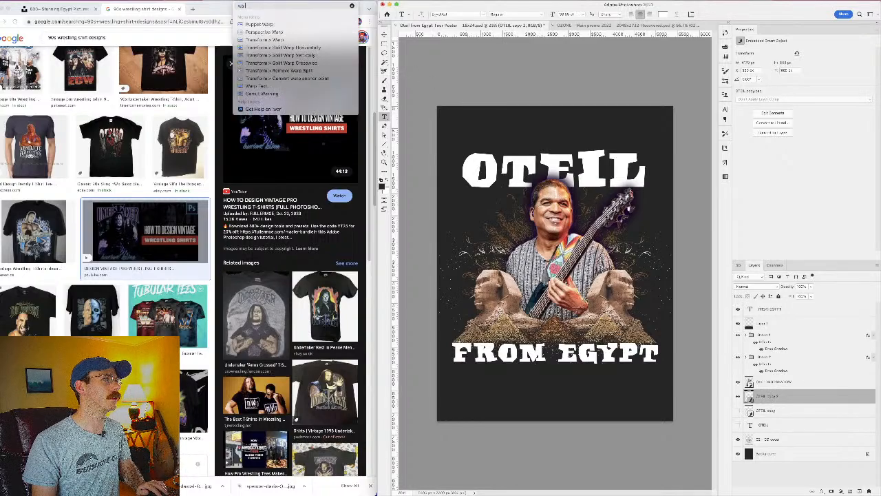
{"action": "mouse_move", "coordinate": [261, 42]}
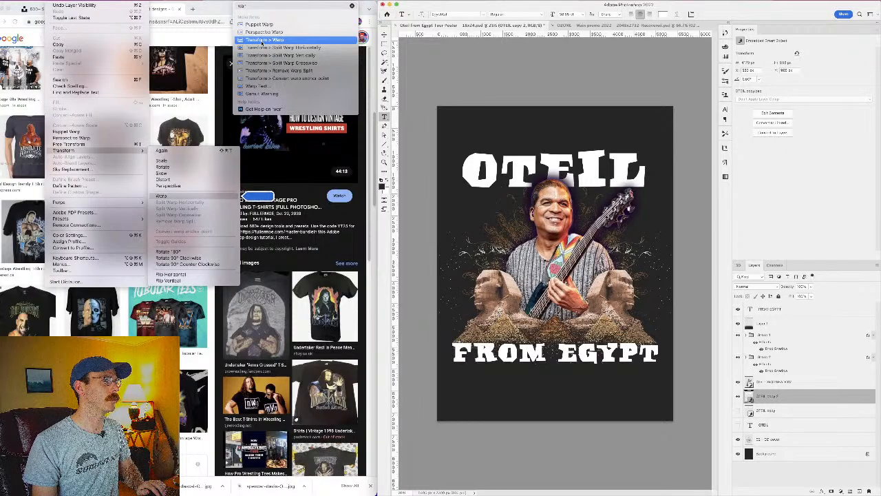
{"action": "left_click", "coordinate": [261, 42]}
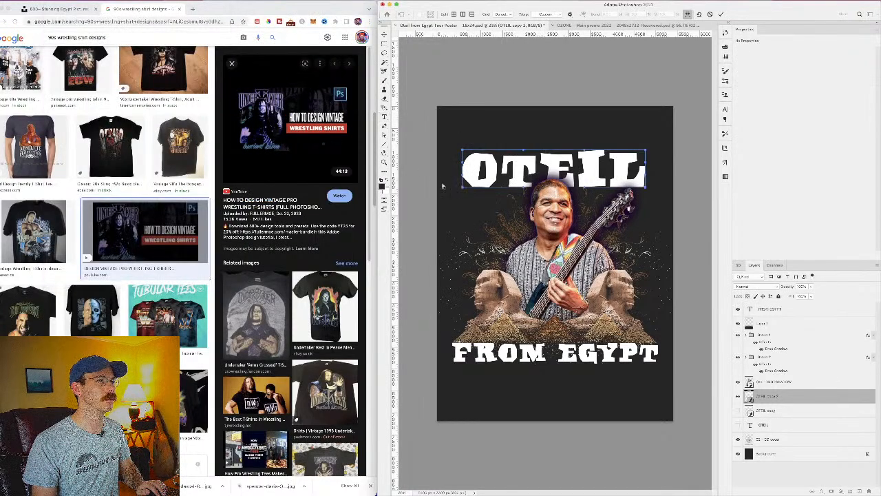
{"action": "left_click_drag", "start_coordinate": [463, 190], "coordinate": [464, 233]}
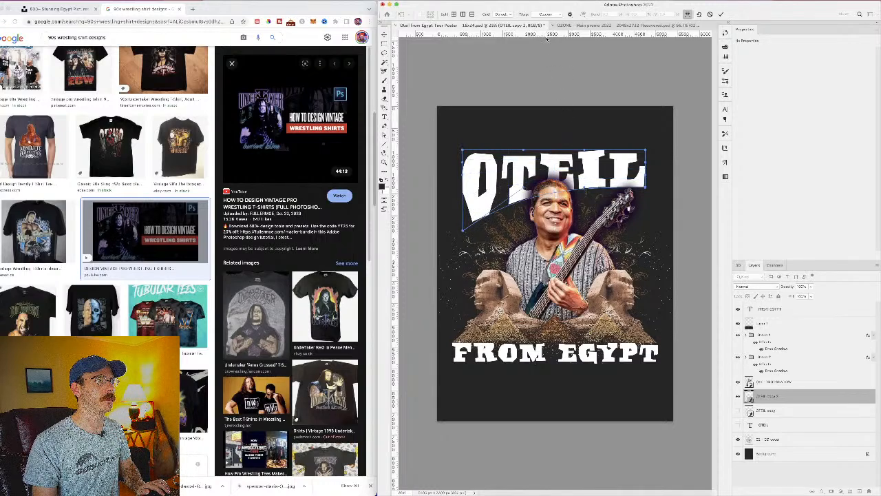
{"action": "left_click_drag", "start_coordinate": [551, 36], "coordinate": [559, 230]}
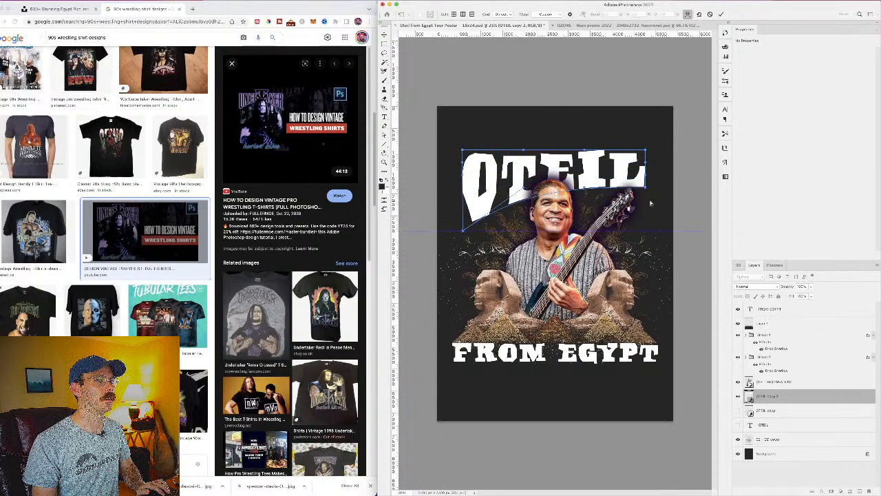
{"action": "left_click_drag", "start_coordinate": [647, 190], "coordinate": [645, 233]}
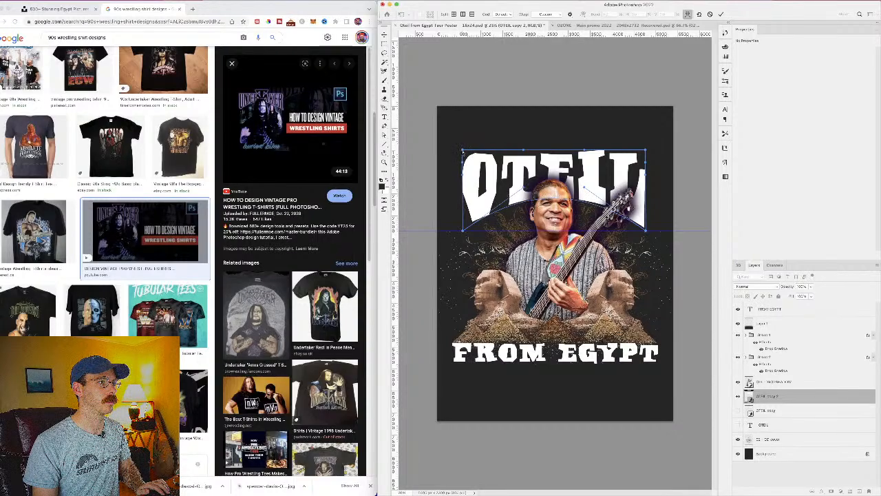
{"action": "left_click_drag", "start_coordinate": [462, 150], "coordinate": [451, 133]}
{"action": "left_click_drag", "start_coordinate": [486, 129], "coordinate": [454, 150]}
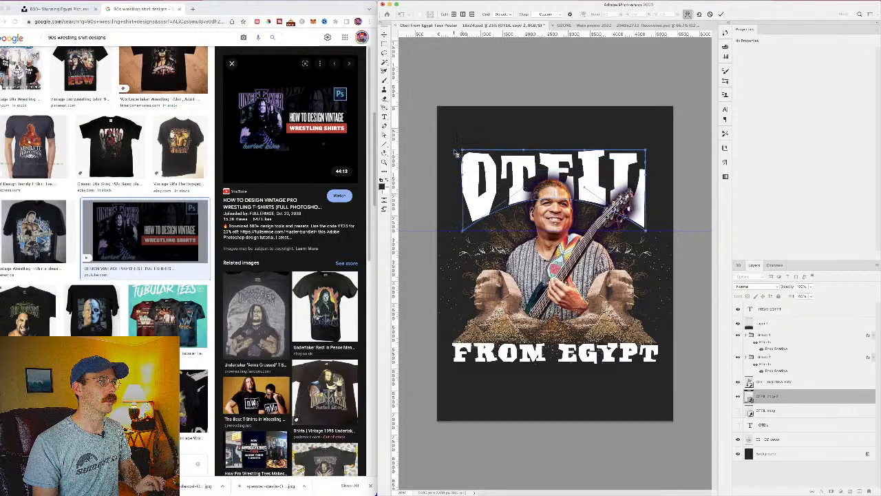
{"action": "key", "text": "super+z"}
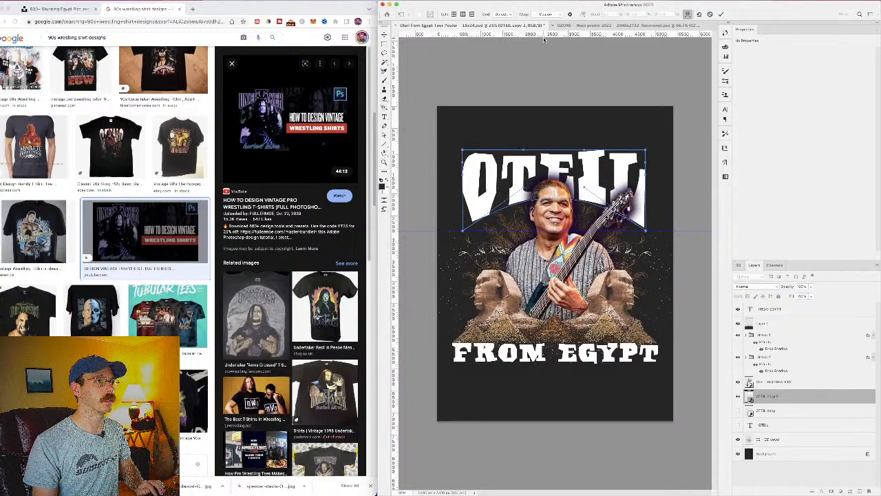
Step: Arch the OTEIL title's top edge by raising its two upper warp handles evenly against added guides, and apply the warp
{"action": "left_click_drag", "start_coordinate": [544, 33], "coordinate": [538, 138]}
{"action": "left_click_drag", "start_coordinate": [396, 141], "coordinate": [584, 199]}
{"action": "left_click_drag", "start_coordinate": [586, 152], "coordinate": [583, 141]}
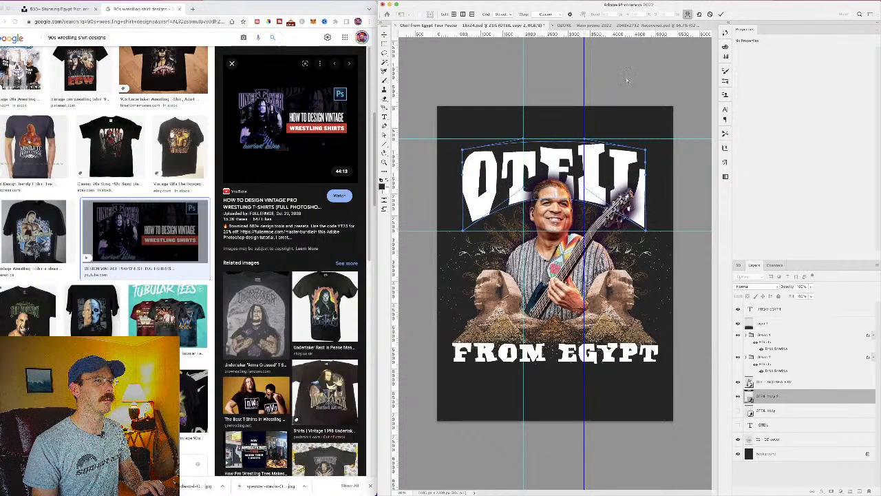
{"action": "left_click_drag", "start_coordinate": [617, 180], "coordinate": [618, 203]}
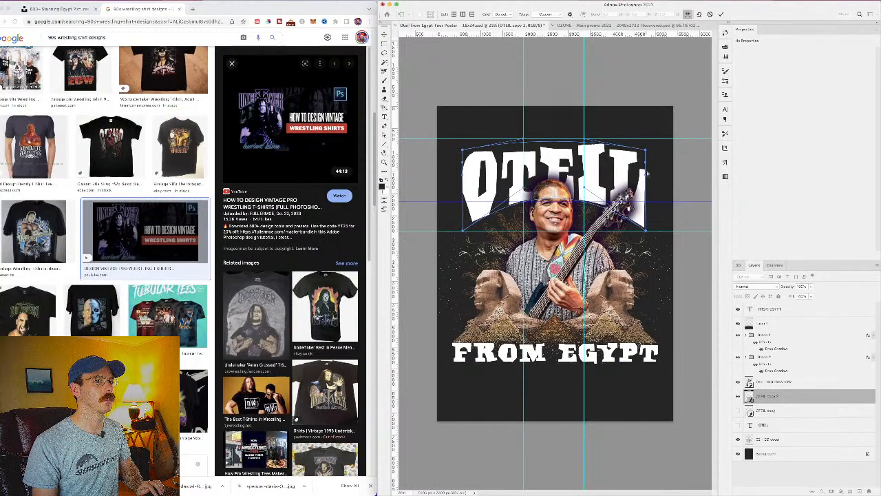
{"action": "left_click_drag", "start_coordinate": [645, 175], "coordinate": [646, 202]}
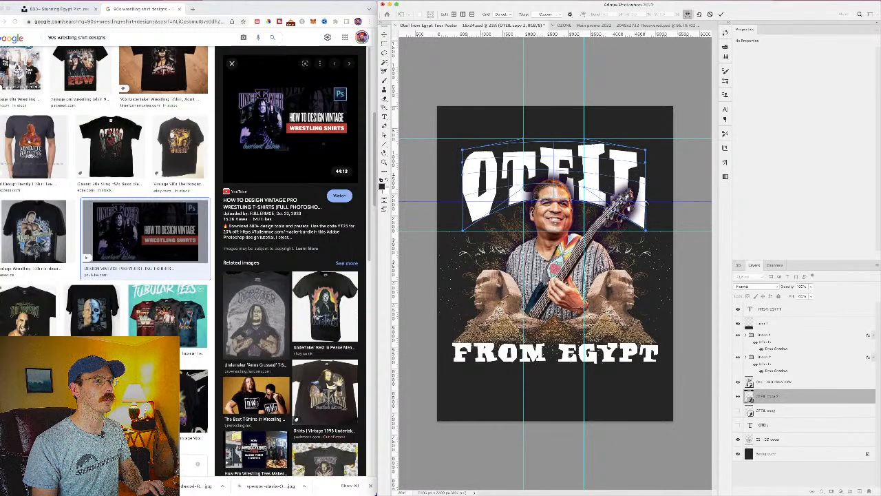
{"action": "left_click_drag", "start_coordinate": [464, 178], "coordinate": [466, 203]}
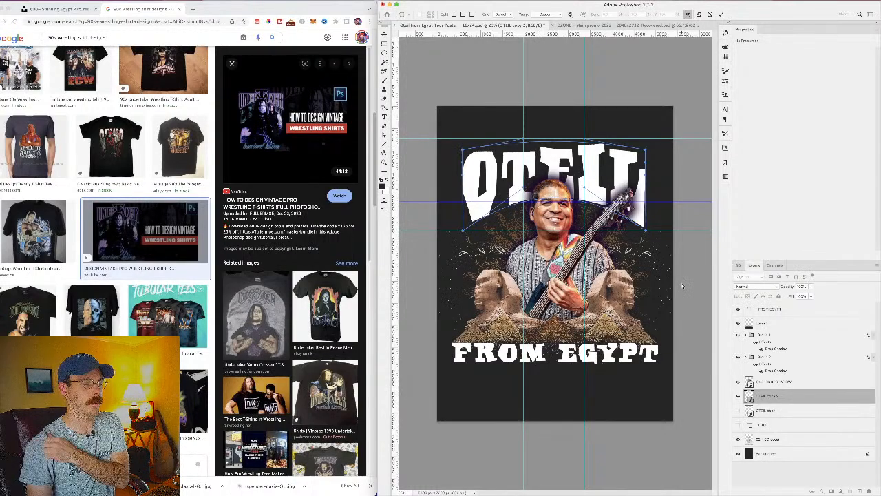
{"action": "key", "text": "Return"}
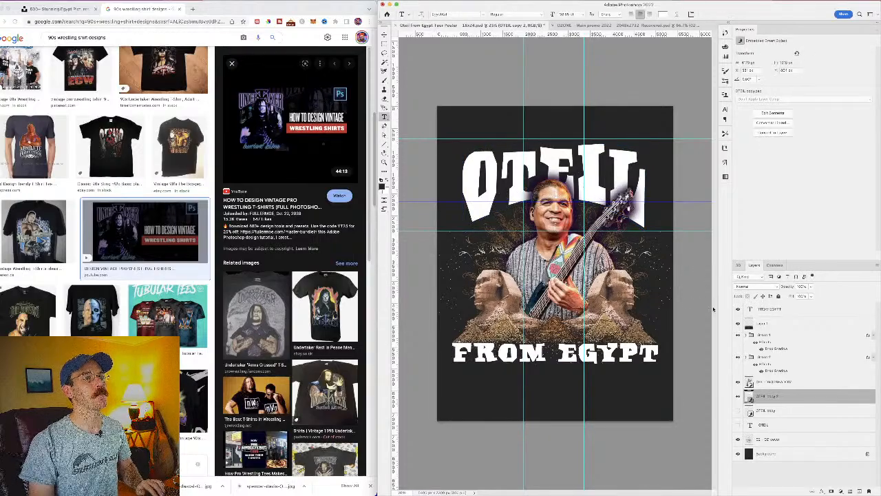
Step: Duplicate the FROM EGYPT text layer, convert the copy to a smart object, and duplicate it, keeping the earlier versions as hidden backups
{"action": "left_click", "coordinate": [767, 311]}
{"action": "right_click", "coordinate": [768, 311]}
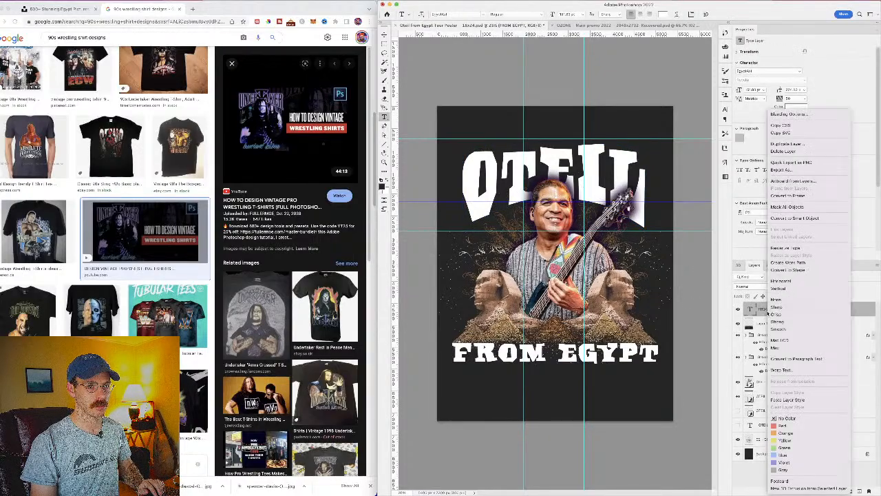
{"action": "left_click", "coordinate": [774, 144]}
{"action": "right_click", "coordinate": [767, 310]}
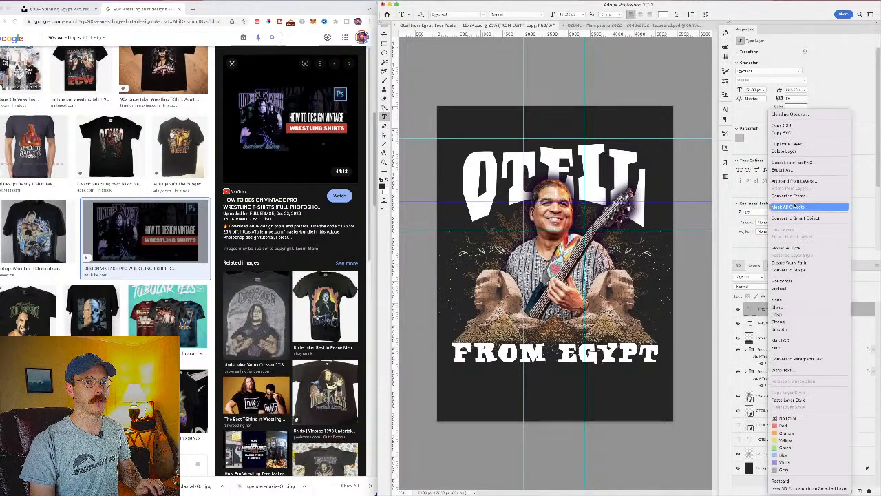
{"action": "left_click", "coordinate": [795, 218]}
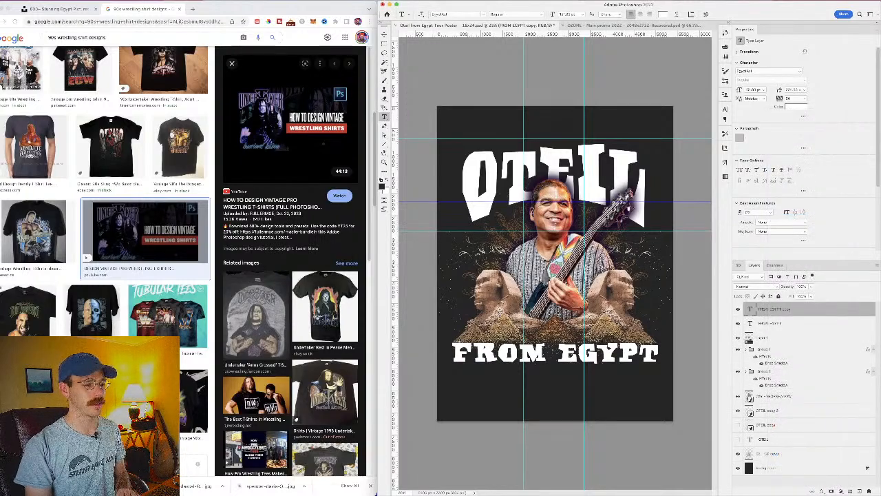
{"action": "right_click", "coordinate": [769, 311]}
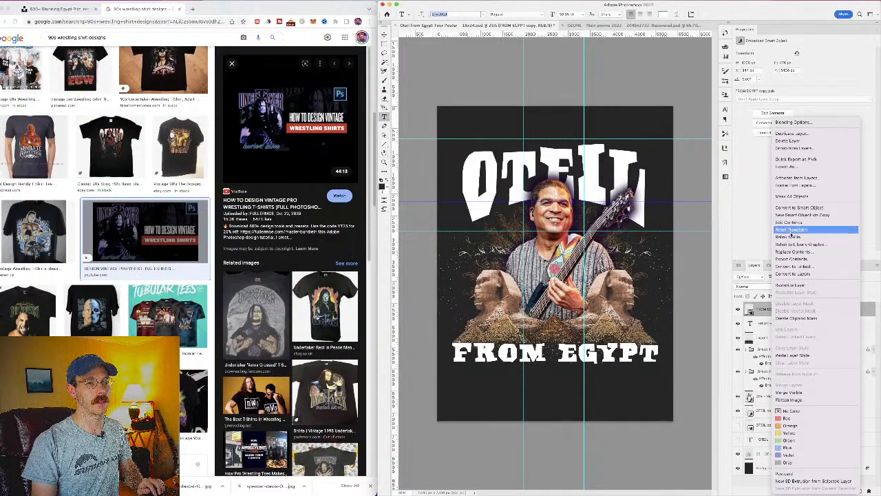
{"action": "left_click", "coordinate": [786, 133]}
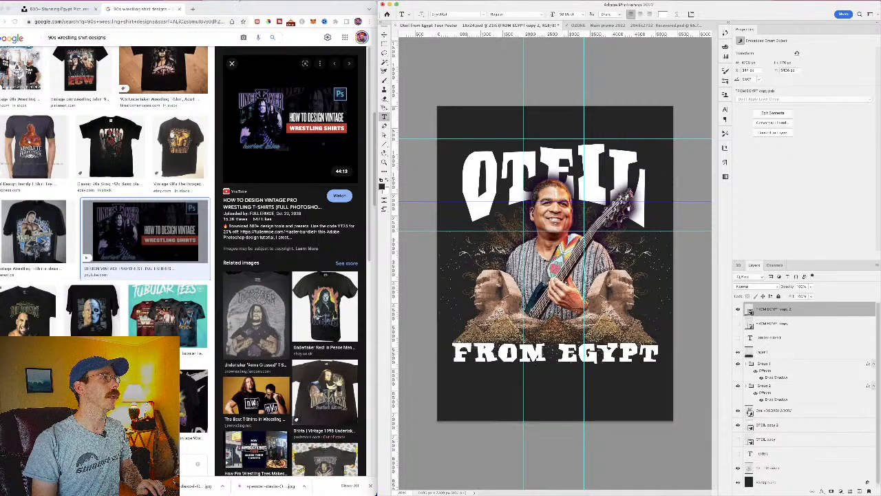
Step: Warp the duplicated FROM EGYPT title by lowering its two bottom warp handles evenly so the lower edge curves downward, and apply it
{"action": "key", "text": "super+f"}
{"action": "type", "text": "war"}
{"action": "key", "text": "Down"}
{"action": "key", "text": "Down"}
{"action": "key", "text": "Down"}
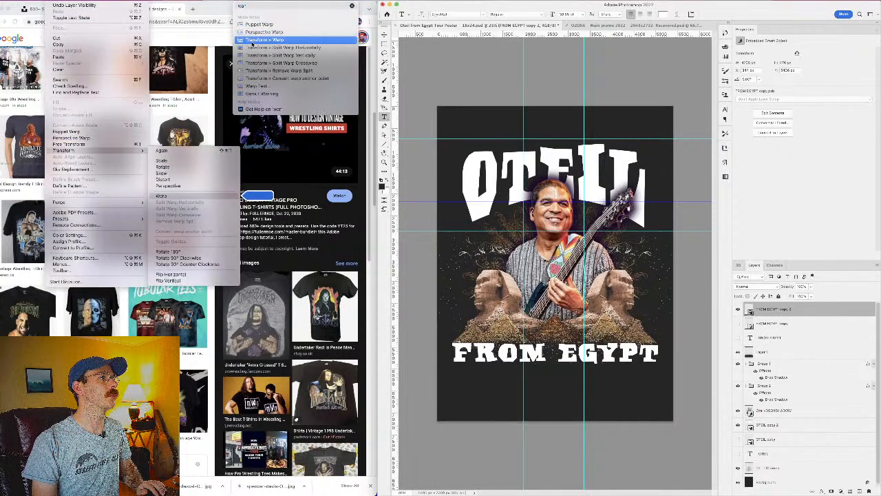
{"action": "key", "text": "Return"}
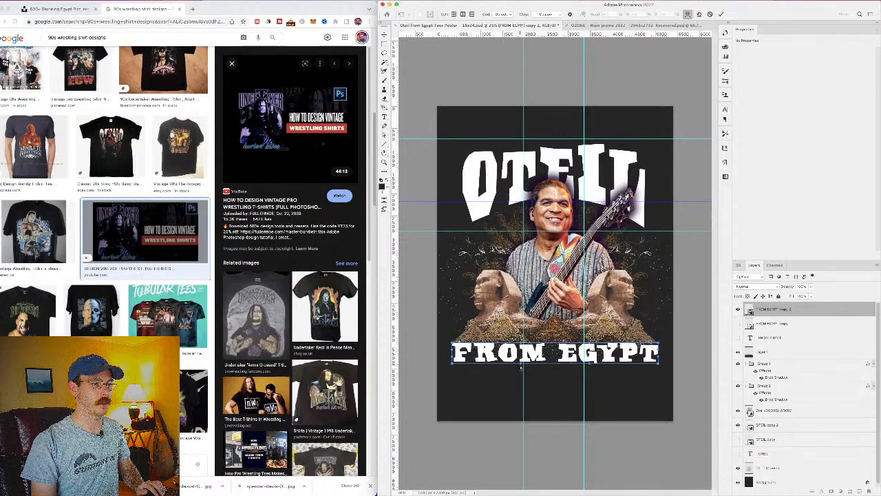
{"action": "left_click_drag", "start_coordinate": [520, 364], "coordinate": [521, 370]}
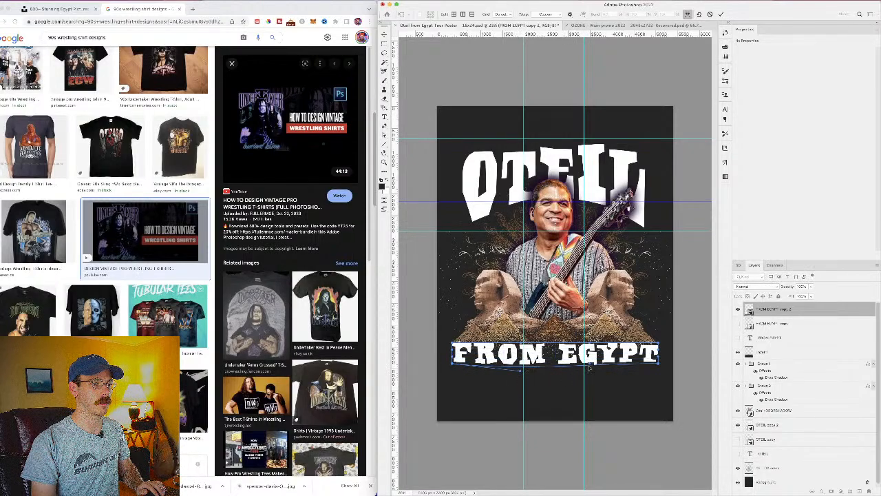
{"action": "left_click_drag", "start_coordinate": [589, 366], "coordinate": [590, 372]}
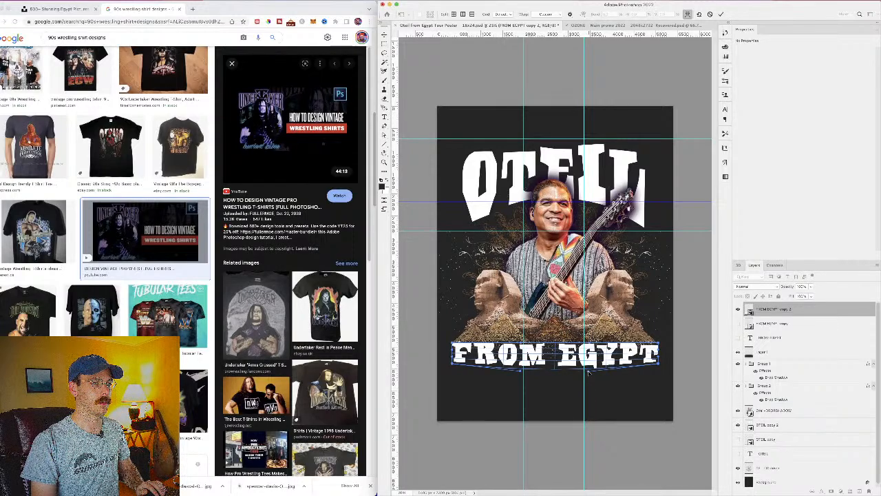
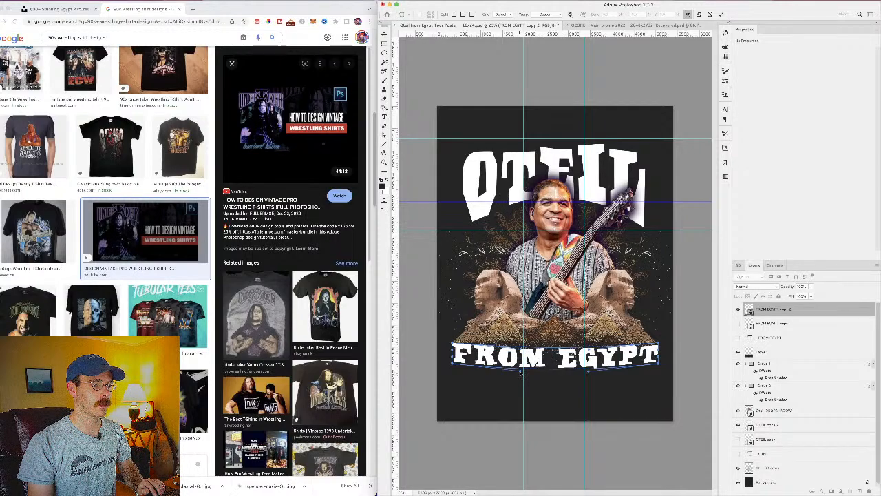
{"action": "key", "text": "ctrl+d"}
Step: Scale the warped FROM EGYPT title up slightly and apply the transform
{"action": "key", "text": "t"}
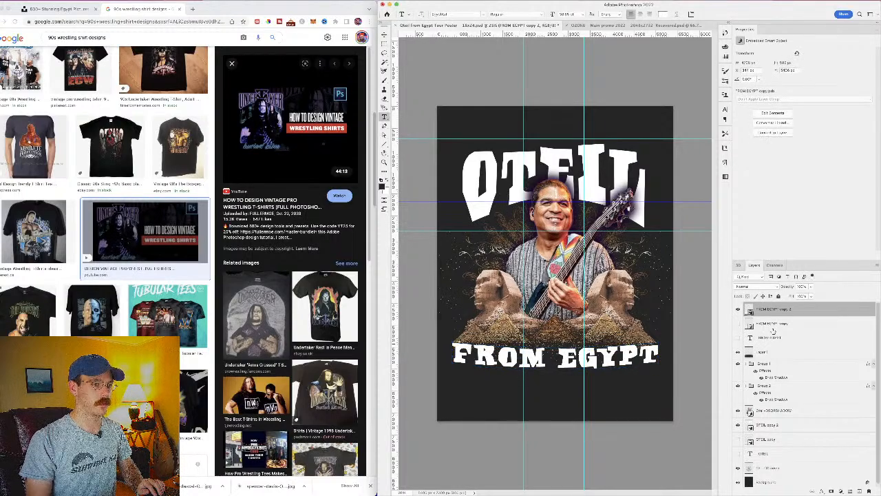
{"action": "key", "text": "super+t"}
{"action": "mouse_move", "coordinate": [626, 354]}
{"action": "left_mouse_down"}
{"action": "mouse_move", "coordinate": [627, 345]}
{"action": "mouse_move", "coordinate": [663, 332]}
{"action": "mouse_move", "coordinate": [619, 352]}
{"action": "left_mouse_up"}
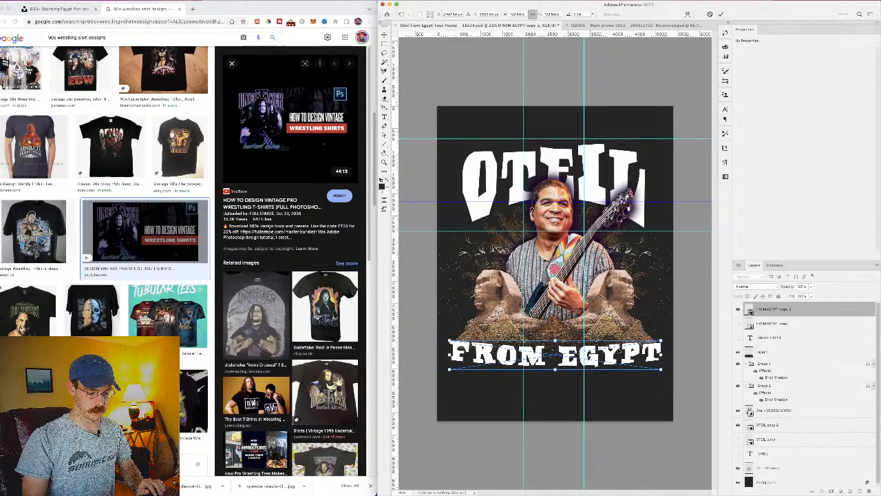
{"action": "key", "text": "Return"}
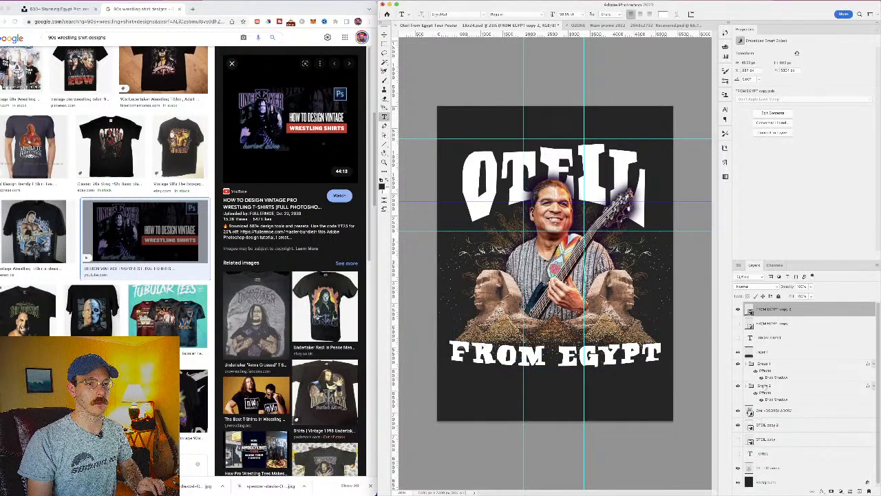
Step: Rename Group 2 as "face pyramid" and Group 1 as "pyramids"
{"action": "left_click", "coordinate": [766, 387]}
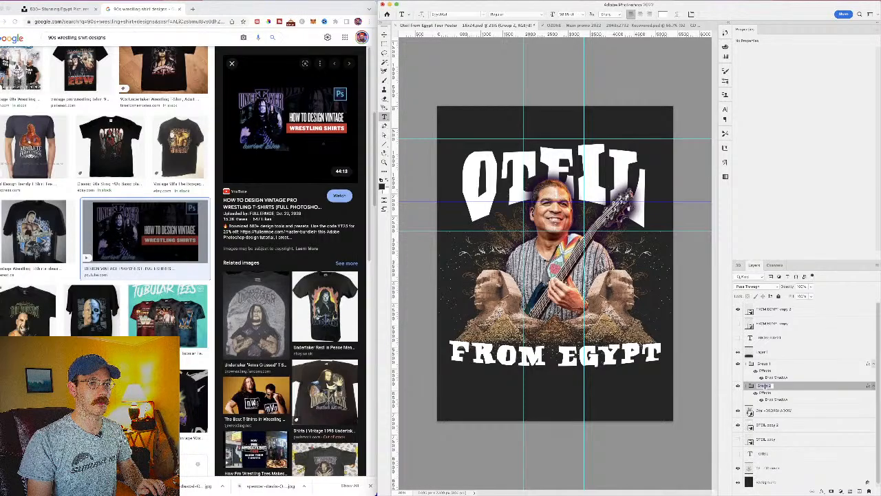
{"action": "type", "text": "face pyramid"}
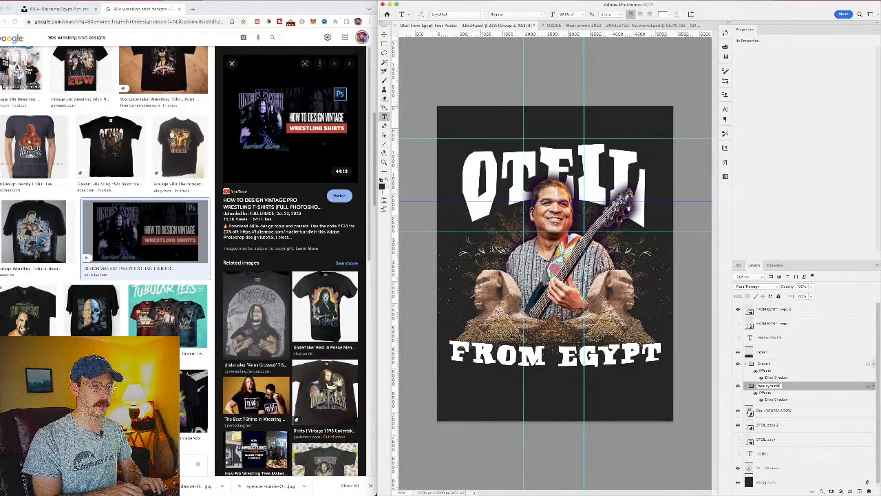
{"action": "key", "text": "Return"}
{"action": "double_click", "coordinate": [764, 363]}
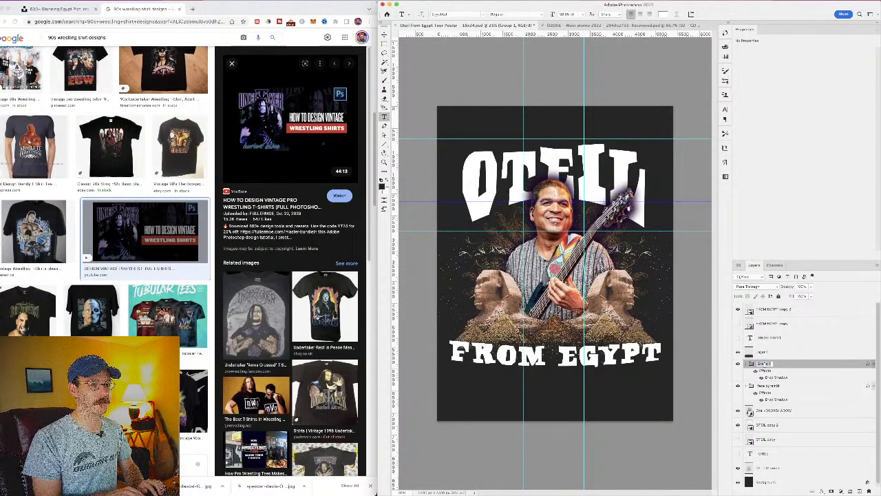
{"action": "type", "text": "ot"}
{"action": "key", "text": "BackSpace"}
{"action": "key", "text": "BackSpace"}
{"action": "key", "text": "BackSpace"}
{"action": "type", "text": "Ot"}
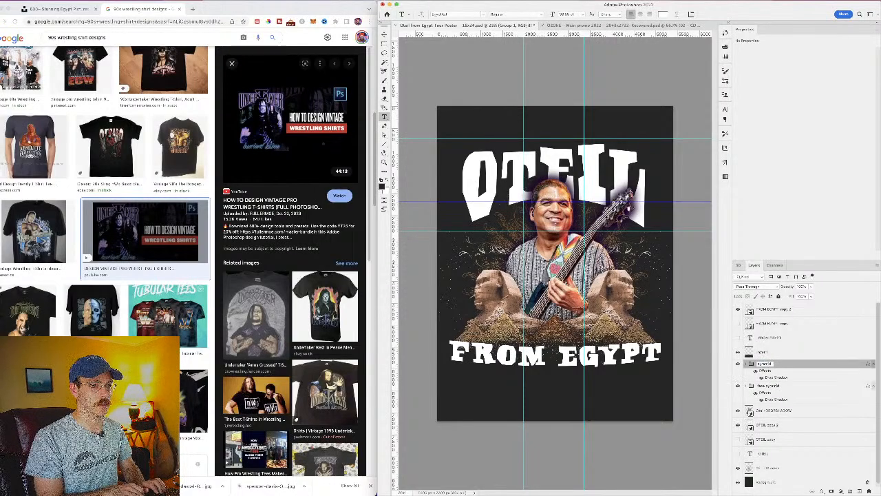
Step: Lower Layer 1, the dissolving fade over the pyramids, reduce its height, and fine-tune its vertical position behind the FROM EGYPT title
{"action": "key", "text": "super+t"}
{"action": "left_click_drag", "start_coordinate": [603, 325], "coordinate": [602, 327]}
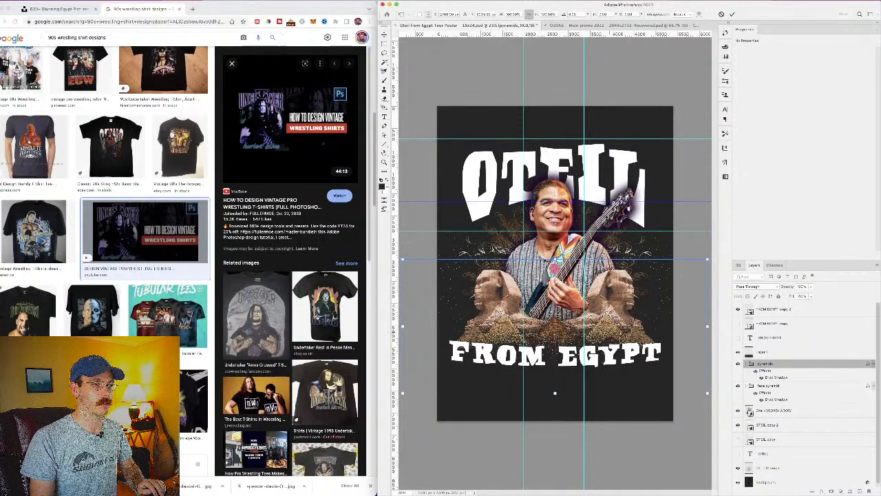
{"action": "left_click", "coordinate": [762, 352]}
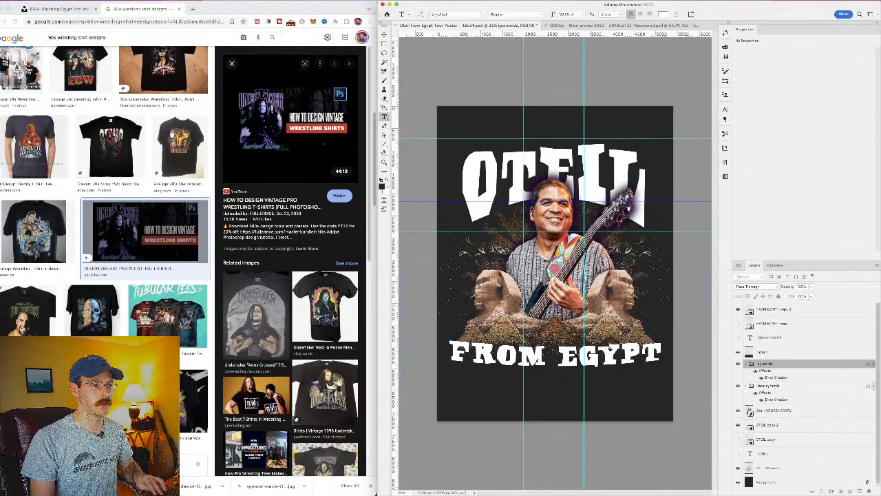
{"action": "left_click_drag", "start_coordinate": [608, 320], "coordinate": [610, 340]}
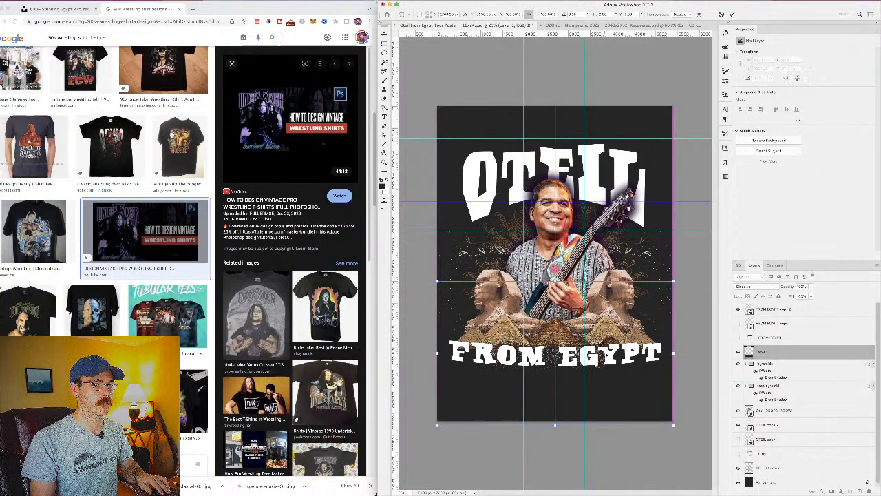
{"action": "left_click_drag", "start_coordinate": [555, 281], "coordinate": [556, 303]}
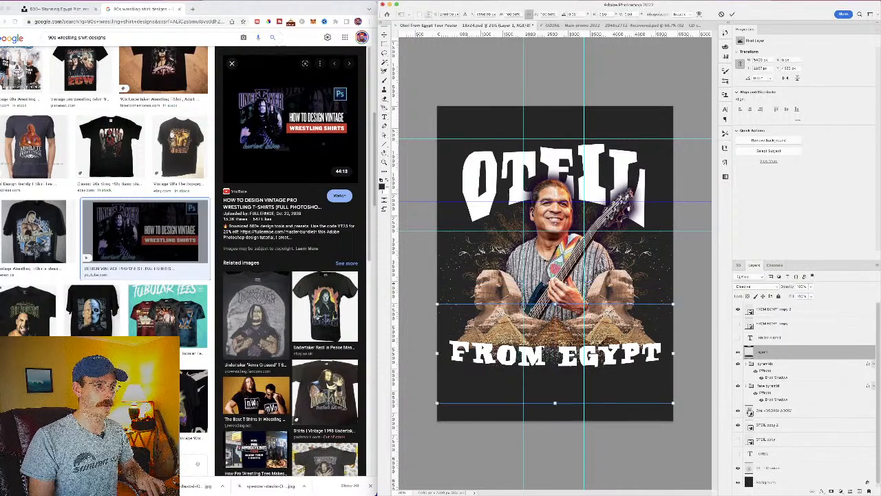
{"action": "left_click_drag", "start_coordinate": [553, 343], "coordinate": [557, 323]}
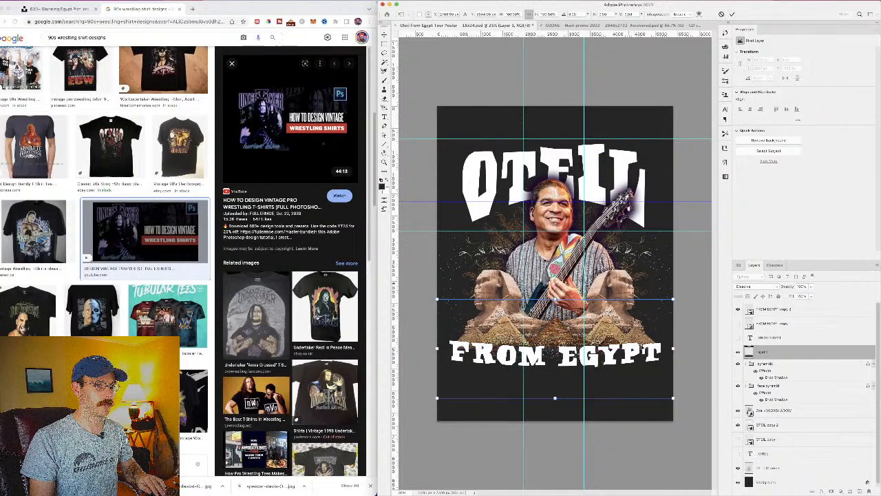
Step: Scale down the pyramids group and the face pyramid group slightly so both fit within the poster's width
{"action": "left_click", "coordinate": [774, 386]}
{"action": "left_click", "coordinate": [773, 364]}
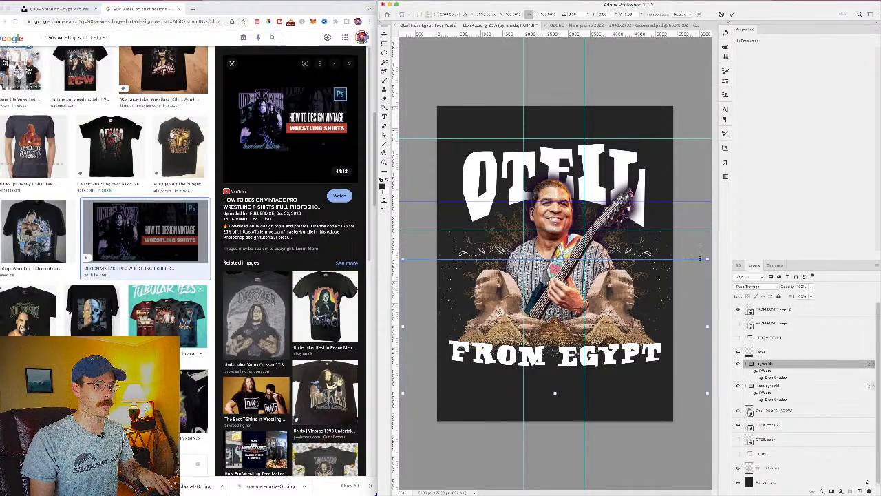
{"action": "left_click_drag", "start_coordinate": [706, 257], "coordinate": [694, 263]}
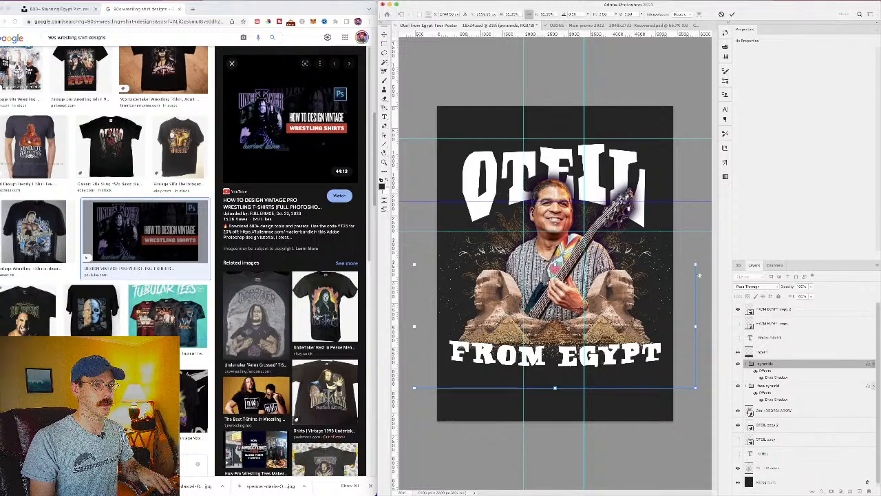
{"action": "left_click", "coordinate": [769, 385]}
{"action": "mouse_move", "coordinate": [671, 259]}
{"action": "left_mouse_down"}
{"action": "mouse_move", "coordinate": [659, 263]}
{"action": "mouse_move", "coordinate": [679, 255]}
{"action": "mouse_move", "coordinate": [663, 262]}
{"action": "left_mouse_up"}
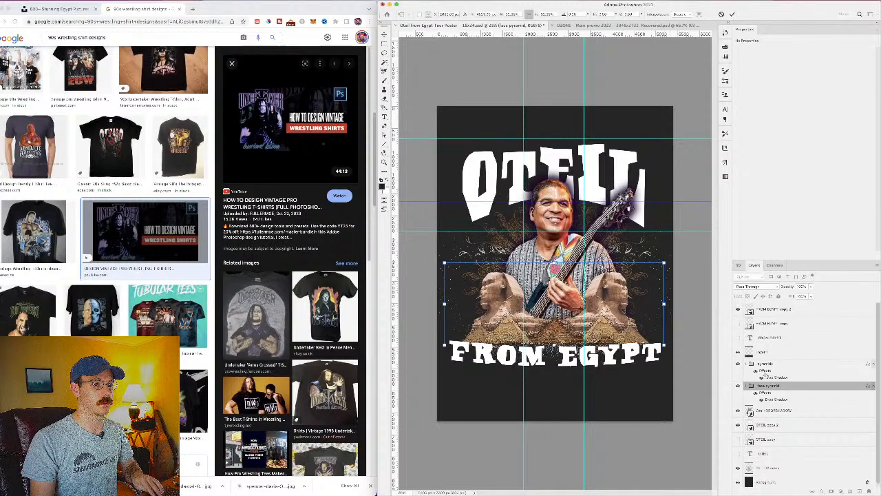
{"action": "key", "text": "Return"}
Step: Enlarge the pyramids group slightly and nudge the pyramid artwork to settle it above the FROM EGYPT title
{"action": "left_click", "coordinate": [775, 364]}
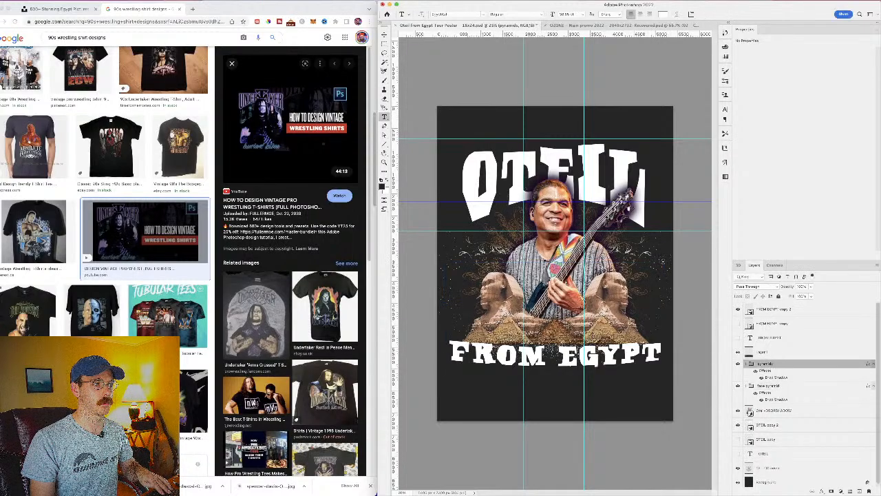
{"action": "key", "text": "super+t"}
{"action": "left_click_drag", "start_coordinate": [694, 264], "coordinate": [697, 261]}
{"action": "left_click_drag", "start_coordinate": [633, 300], "coordinate": [635, 304]}
{"action": "key", "text": "super+t"}
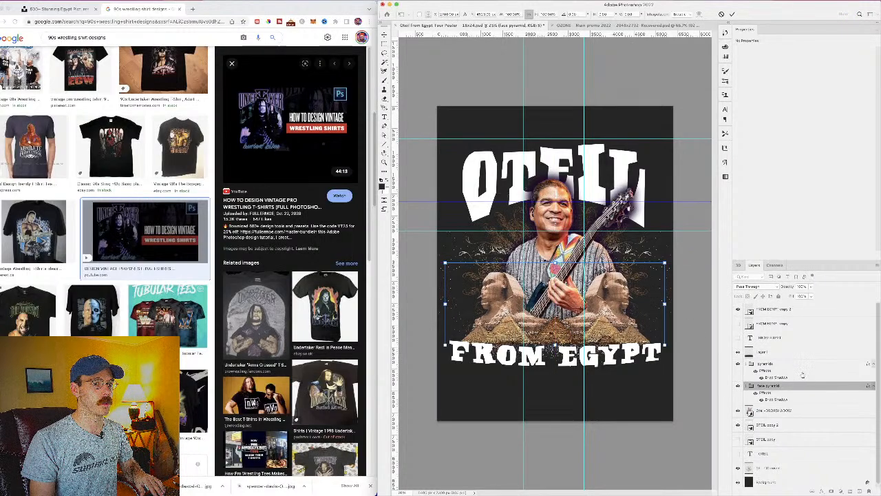
Step: Collapse the effects lists of both pyramid groups and add a new layer directly above the bass player cutout
{"action": "left_click", "coordinate": [790, 410]}
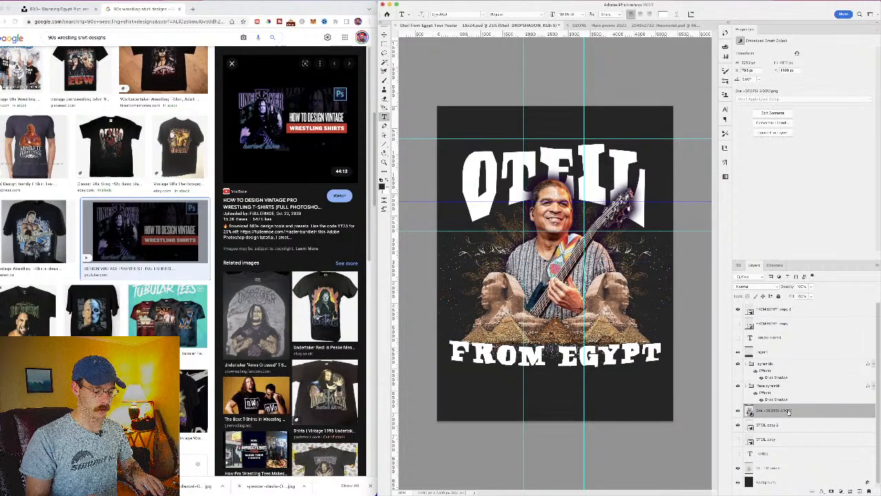
{"action": "key", "text": "t"}
{"action": "key", "text": "super+minus"}
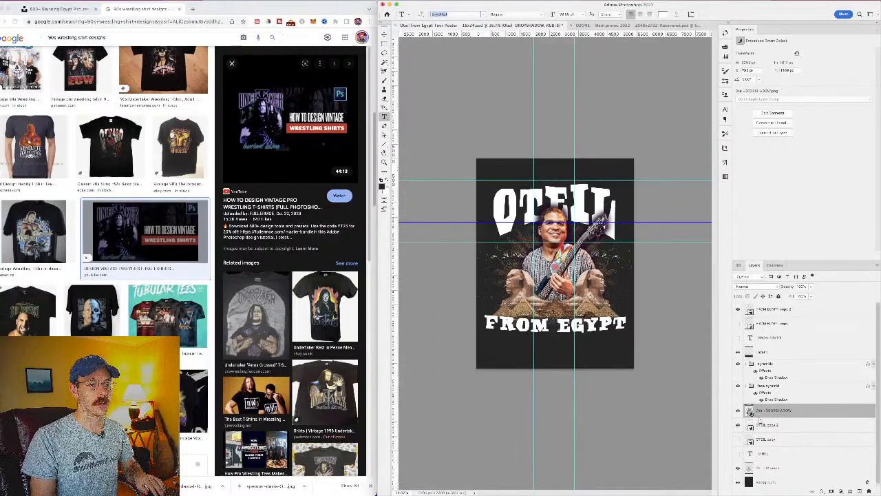
{"action": "left_click", "coordinate": [873, 387]}
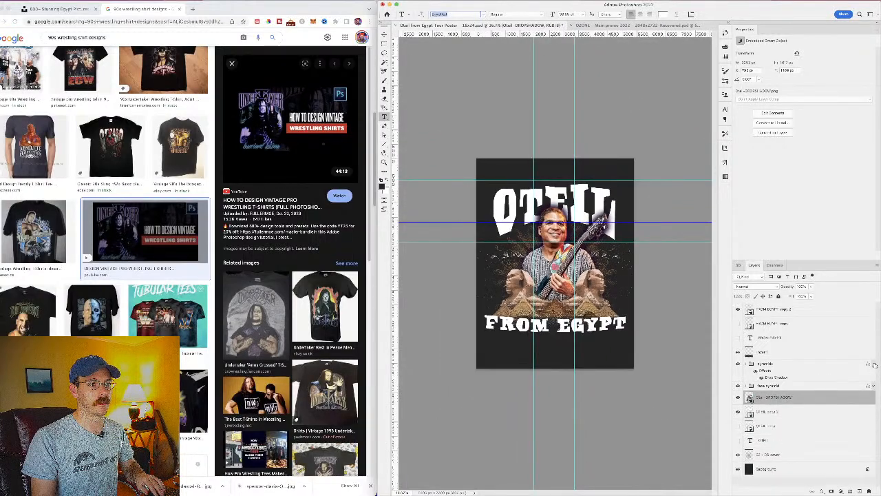
{"action": "left_click", "coordinate": [874, 364]}
{"action": "left_click", "coordinate": [783, 398]}
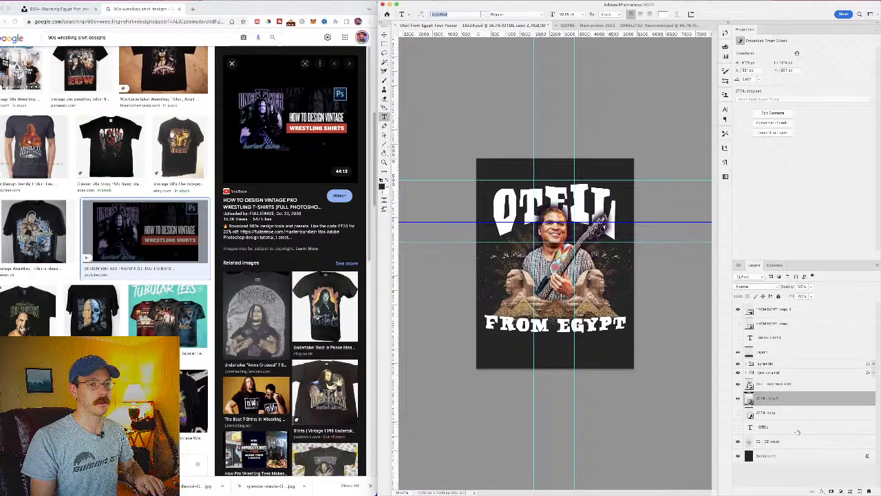
{"action": "left_click", "coordinate": [860, 490]}
{"action": "left_click_drag", "start_coordinate": [791, 399], "coordinate": [765, 383]}
Step: Ready a soft brush at an adjusted size and set the new Layer 2's blend mode to Dissolve
{"action": "left_click", "coordinate": [384, 80]}
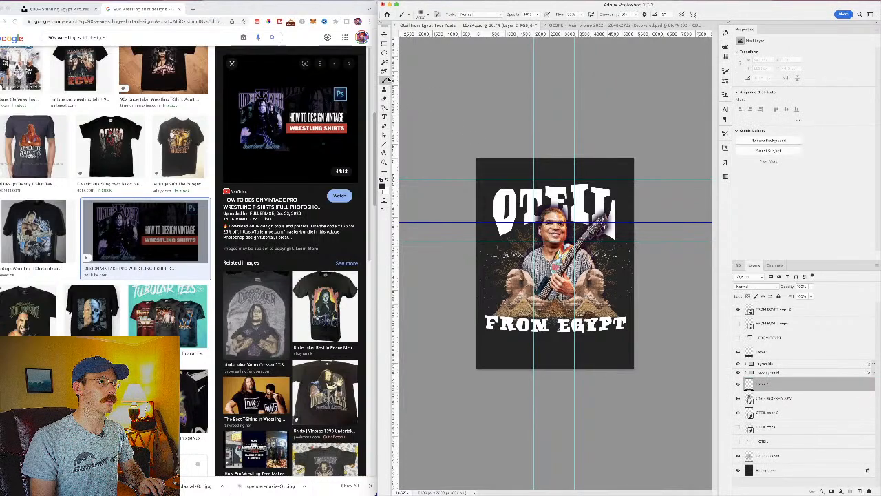
{"action": "left_click", "coordinate": [420, 14]}
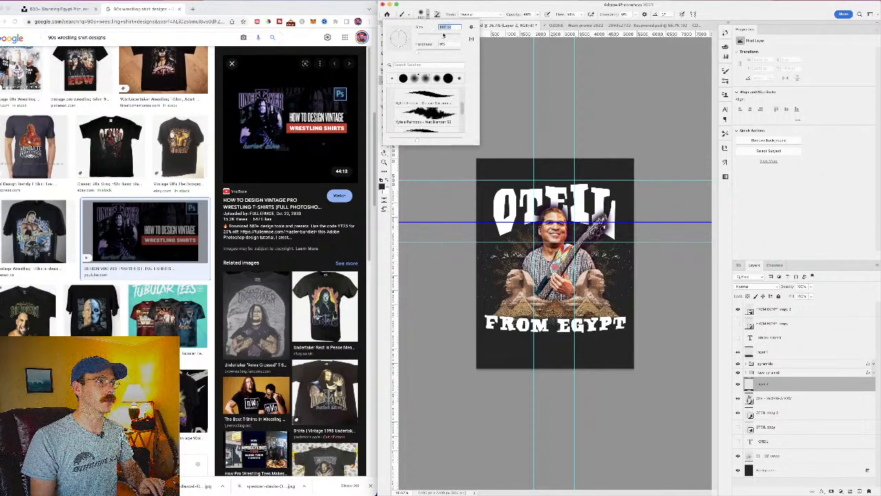
{"action": "left_click_drag", "start_coordinate": [448, 36], "coordinate": [453, 36]}
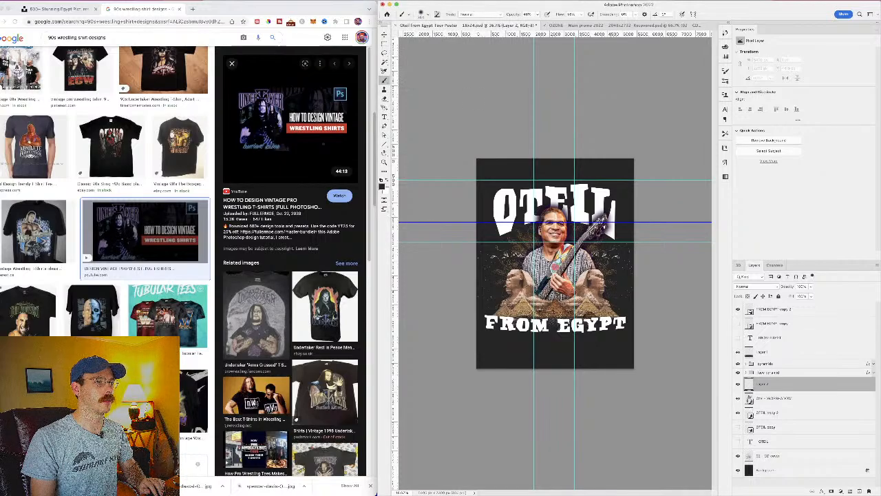
{"action": "right_click", "coordinate": [769, 379]}
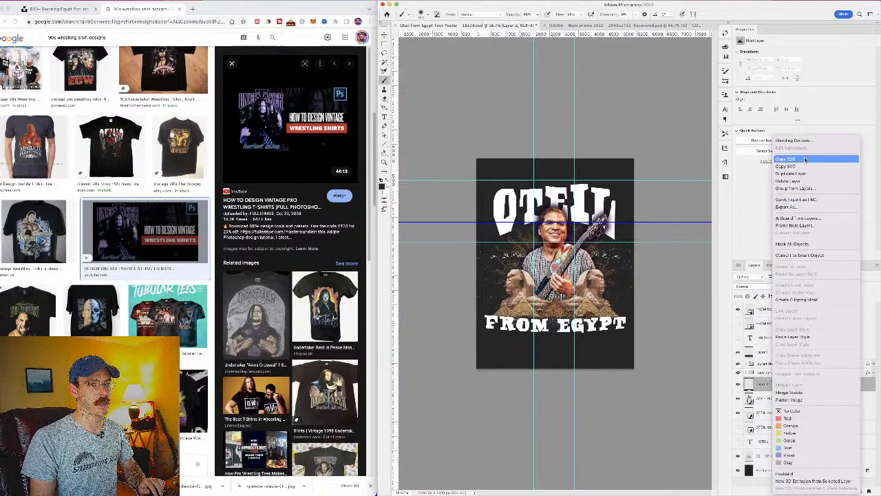
{"action": "left_click", "coordinate": [802, 140]}
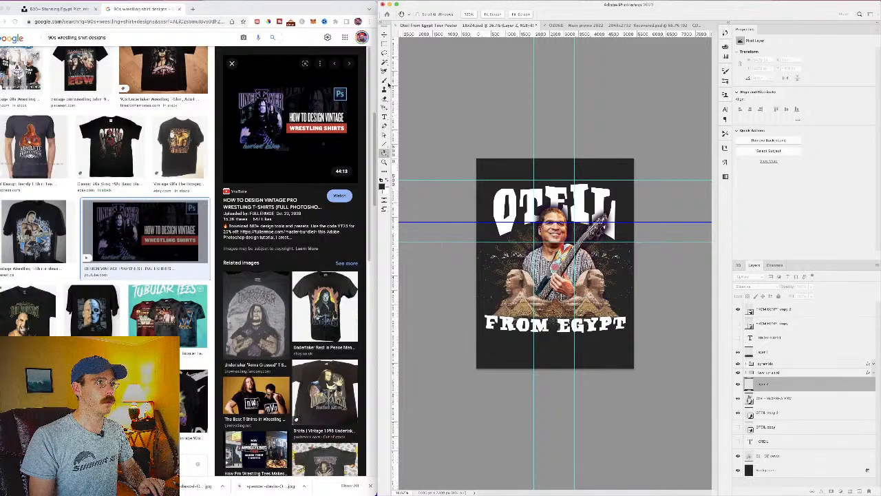
{"action": "key", "text": "Escape"}
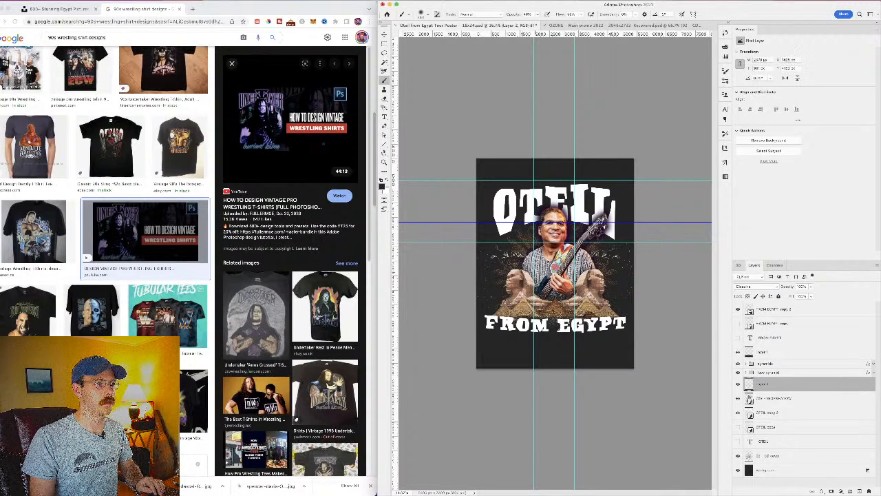
Step: Enlarge the brush and paint a dark dissolving fade on Layer 2 over the bass player's lower body
{"action": "left_click", "coordinate": [421, 14]}
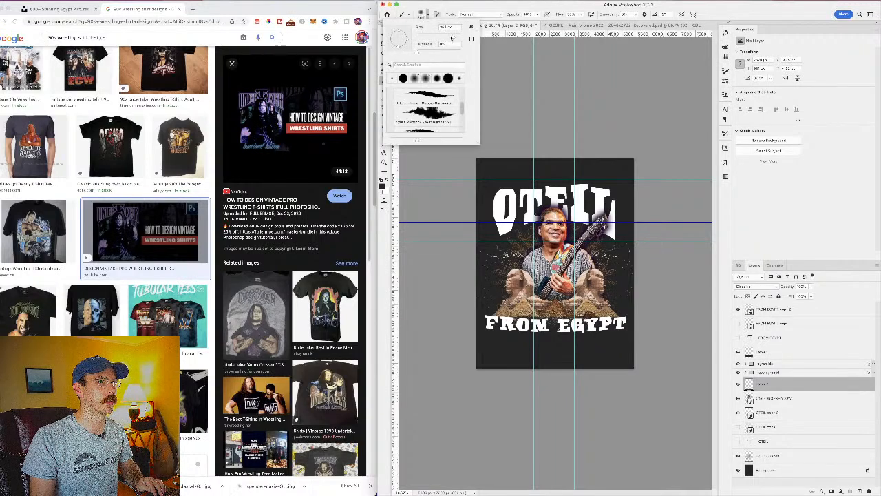
{"action": "left_click", "coordinate": [446, 27]}
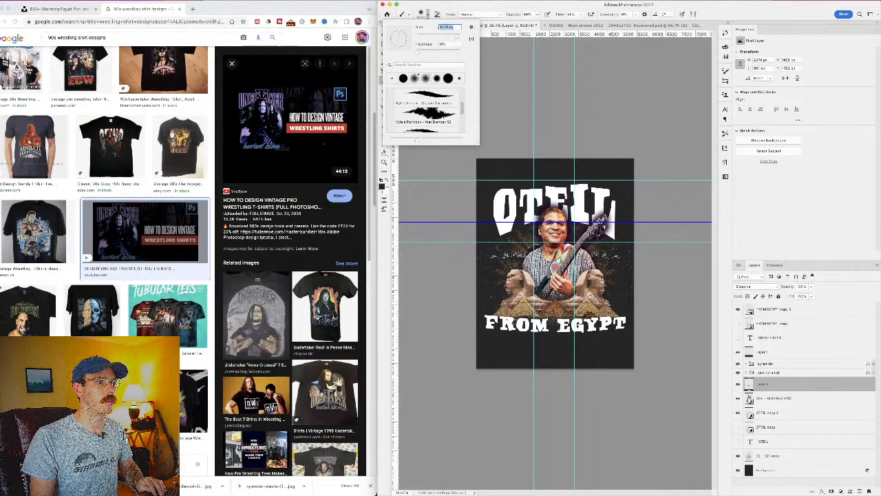
{"action": "mouse_move", "coordinate": [535, 263]}
{"action": "left_mouse_down"}
{"action": "mouse_move", "coordinate": [565, 294]}
{"action": "mouse_move", "coordinate": [539, 284]}
{"action": "mouse_move", "coordinate": [528, 298]}
{"action": "mouse_move", "coordinate": [584, 295]}
{"action": "mouse_move", "coordinate": [557, 302]}
{"action": "mouse_move", "coordinate": [551, 293]}
{"action": "left_mouse_up"}
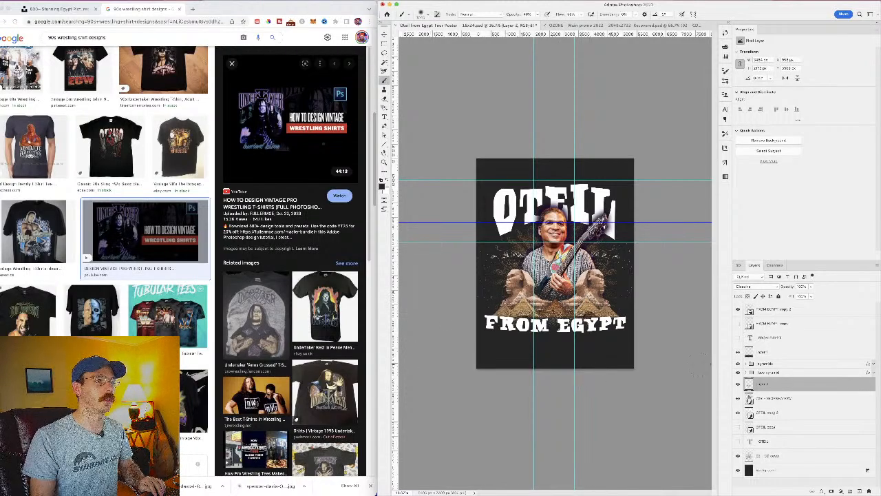
Step: Set the bass player cutout layer's blend mode to Dissolve and save the poster
{"action": "left_click", "coordinate": [792, 399]}
{"action": "left_click", "coordinate": [822, 491]}
{"action": "left_click", "coordinate": [838, 398]}
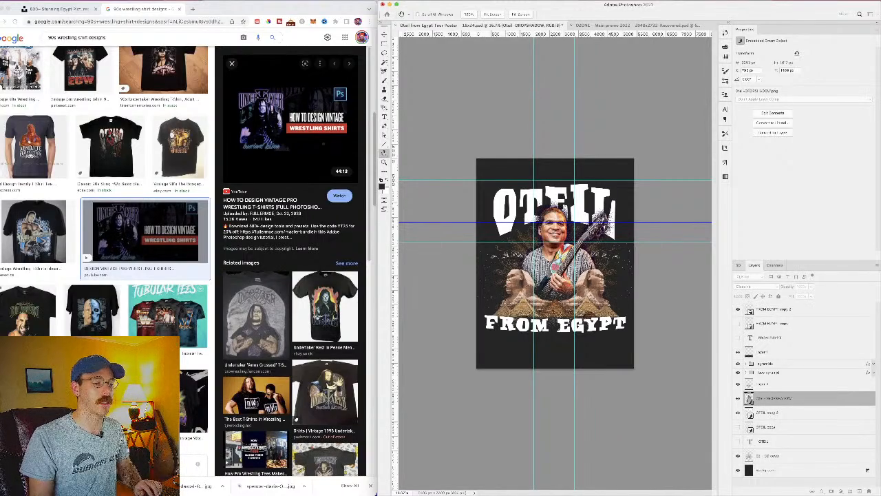
{"action": "key", "text": "b"}
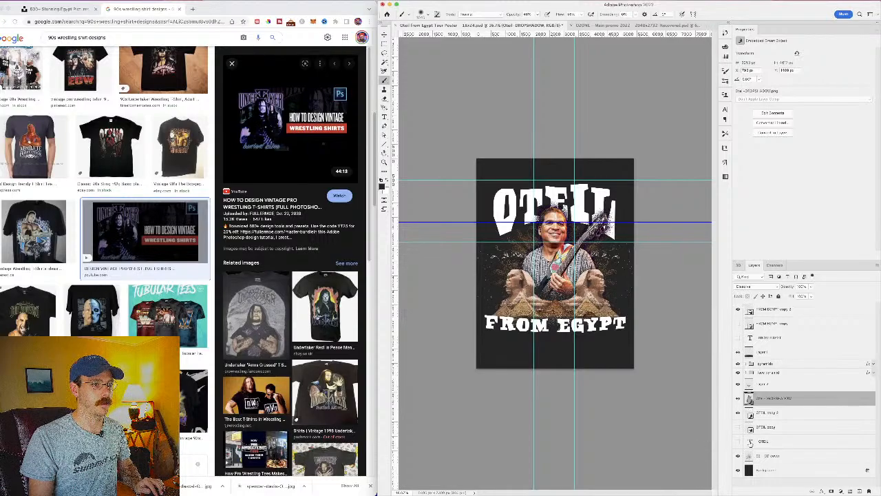
{"action": "key", "text": "super+s"}
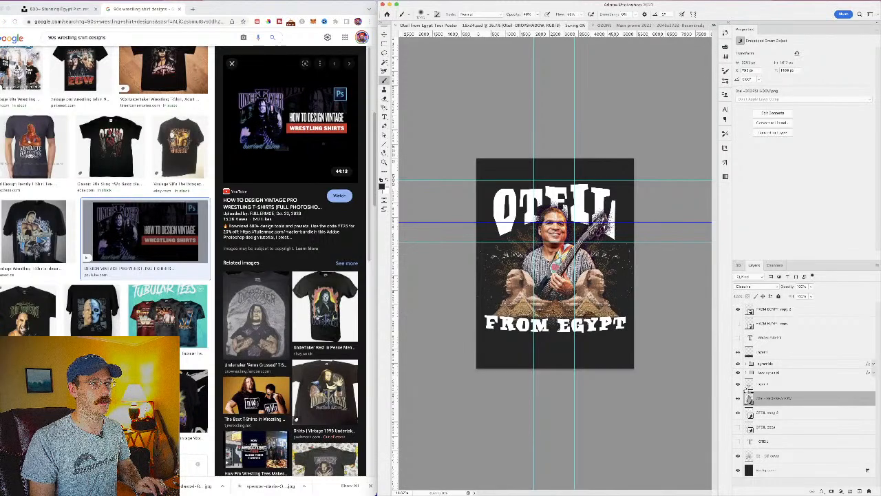
Step: Add a thin yellow Stroke effect around the OTEIL title on the OTEIL copy 2 layer
{"action": "left_click", "coordinate": [768, 411]}
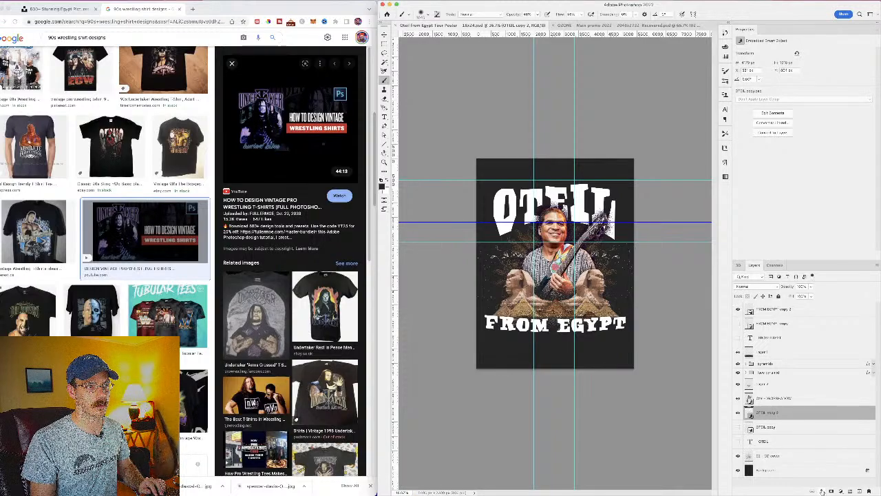
{"action": "left_click", "coordinate": [822, 491]}
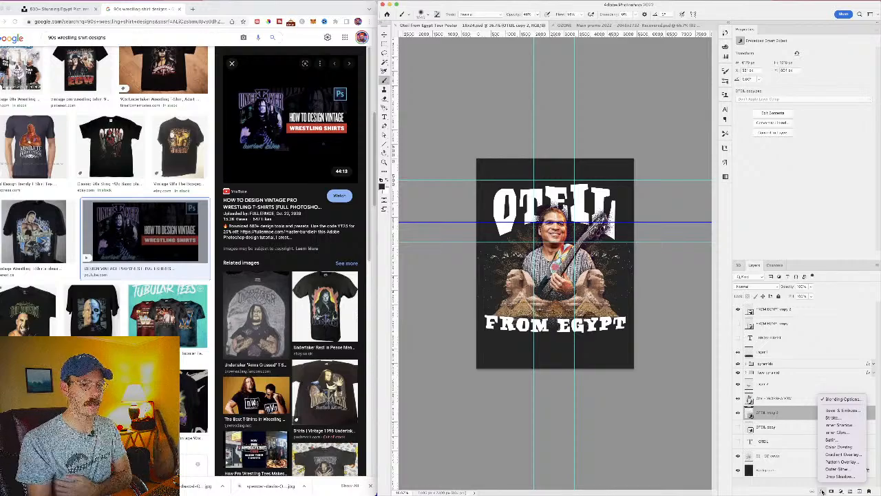
{"action": "left_click", "coordinate": [822, 492]}
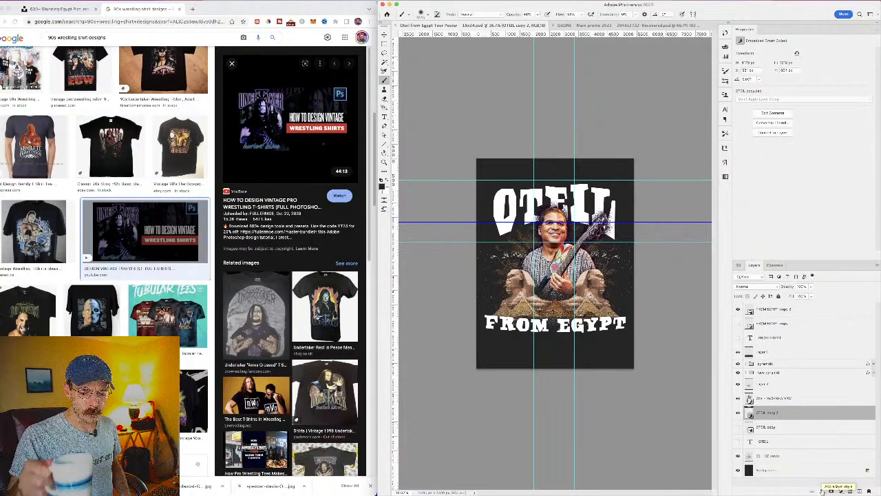
{"action": "left_click", "coordinate": [822, 491]}
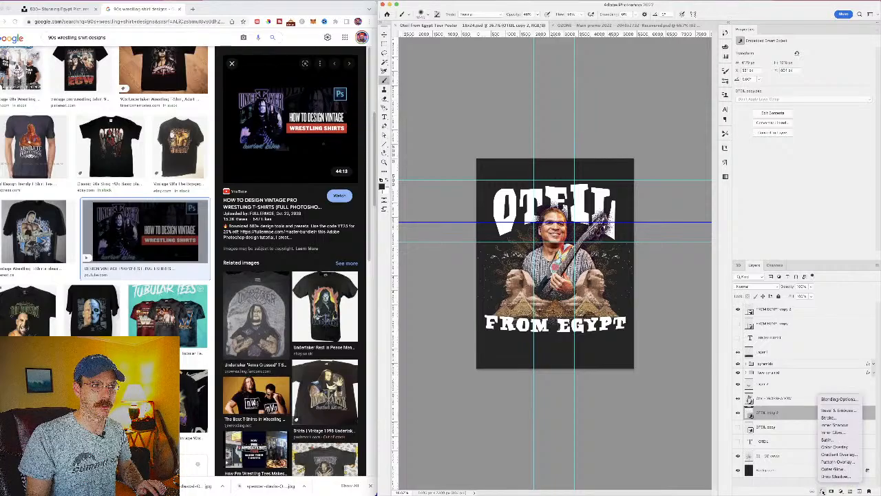
{"action": "left_click", "coordinate": [830, 417]}
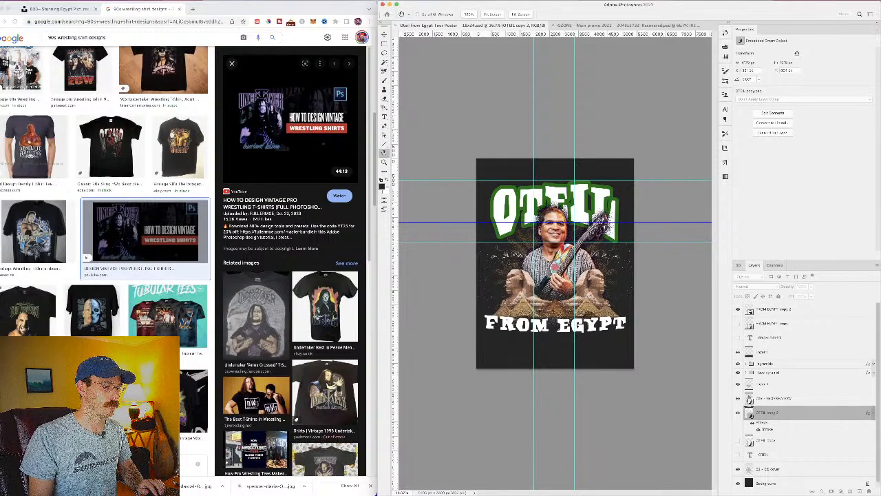
{"action": "key", "text": "i"}
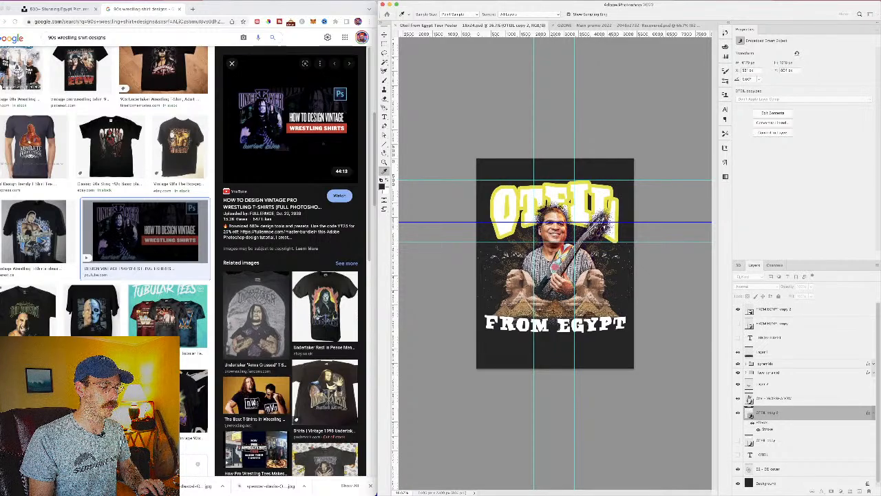
{"action": "key", "text": "Return"}
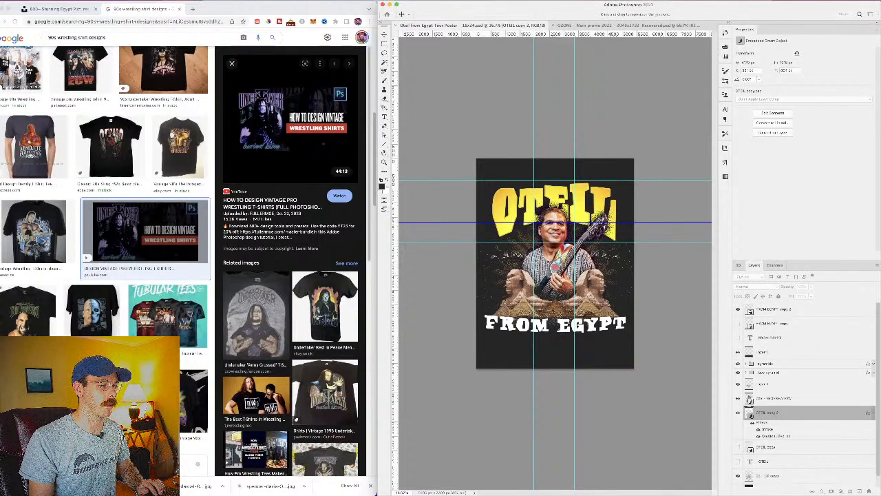
Step: Give the OTEIL title a Gradient Overlay in shades of blue and apply the layer style
{"action": "key", "text": "i"}
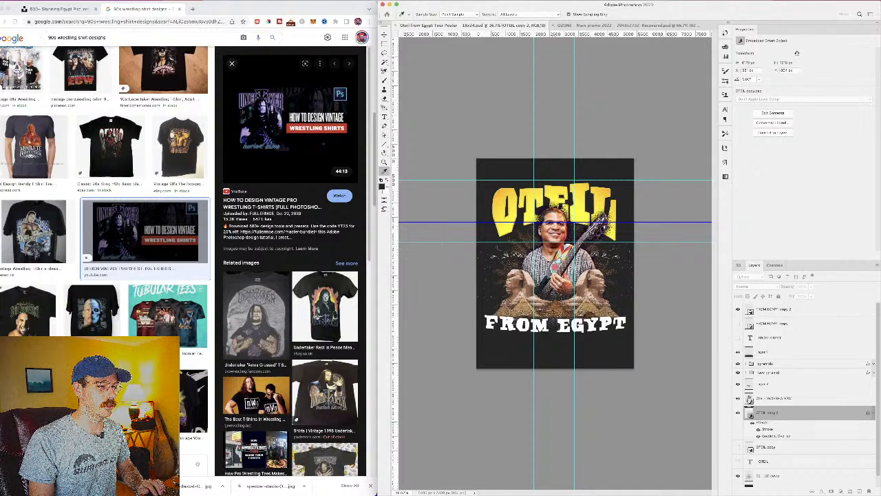
{"action": "key", "text": "Return"}
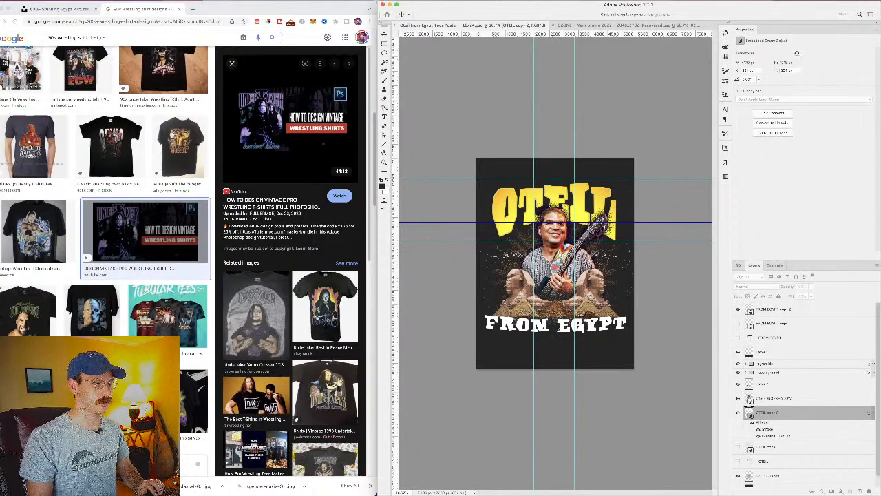
{"action": "key", "text": "i"}
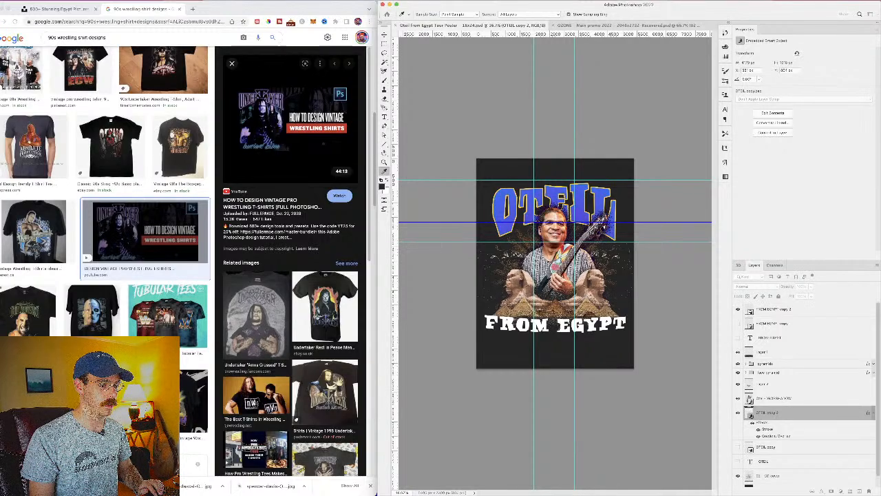
{"action": "key", "text": "Return"}
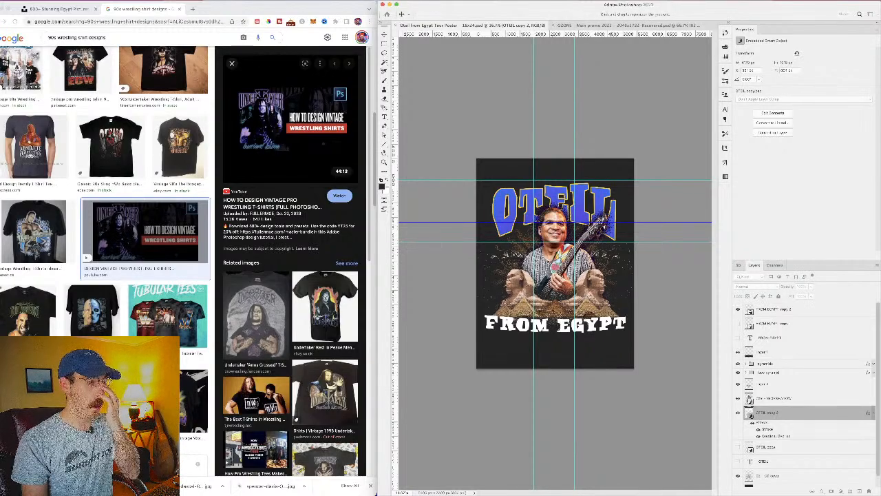
{"action": "key", "text": "i"}
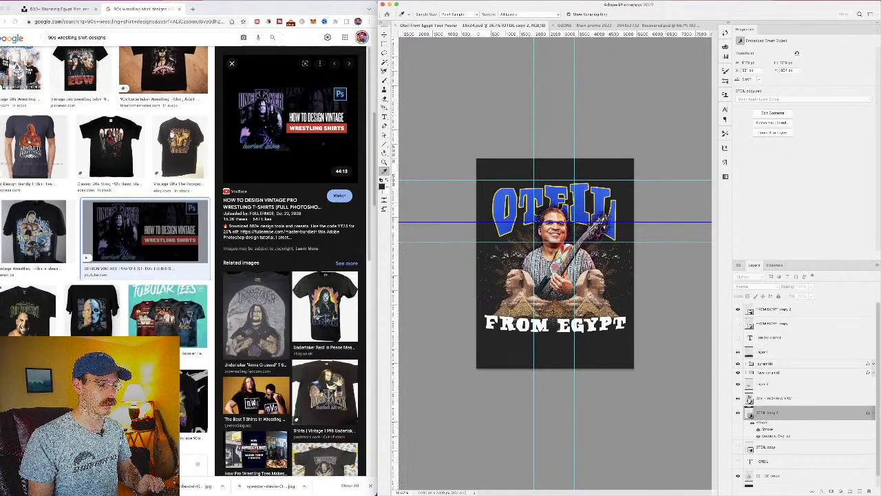
{"action": "key", "text": "Return"}
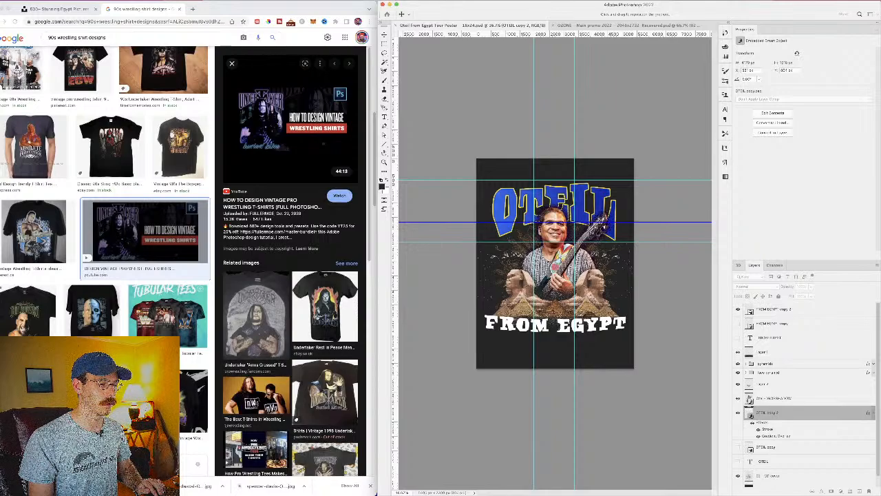
{"action": "key", "text": "b"}
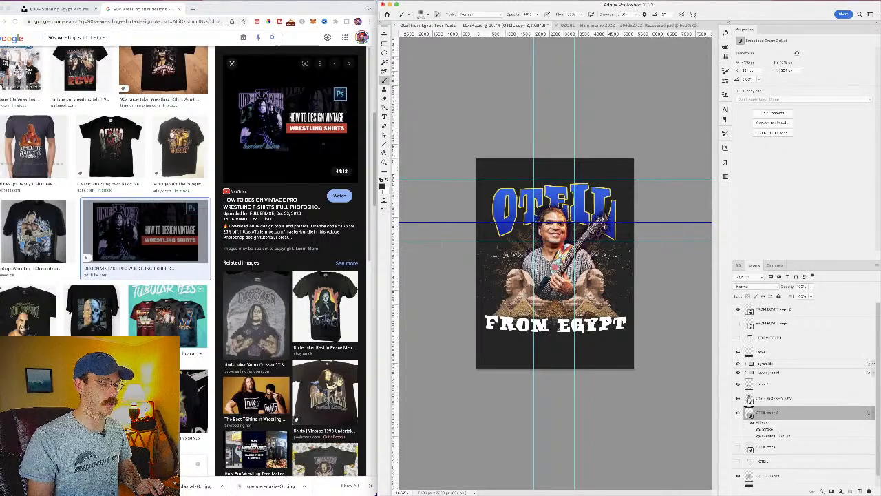
Step: Try several Bevel & Emboss variations on the OTEIL title, ending with the effect switched off
{"action": "key", "text": "super+equal"}
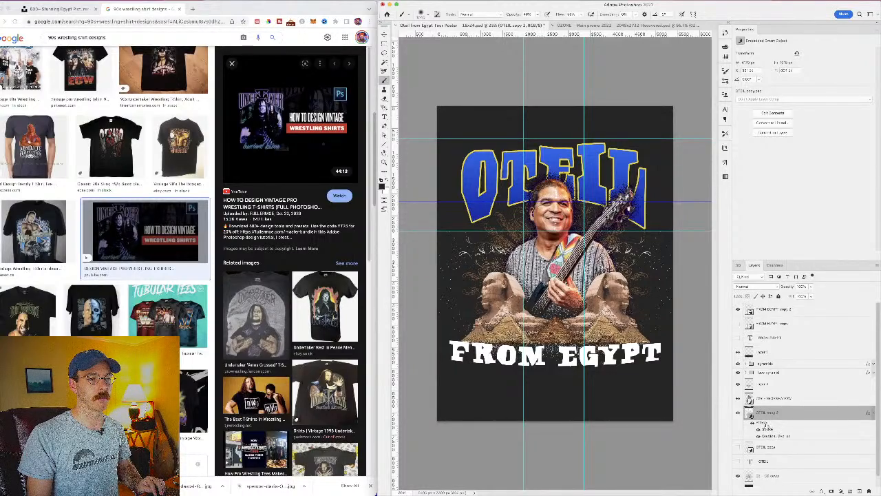
{"action": "key", "text": "h"}
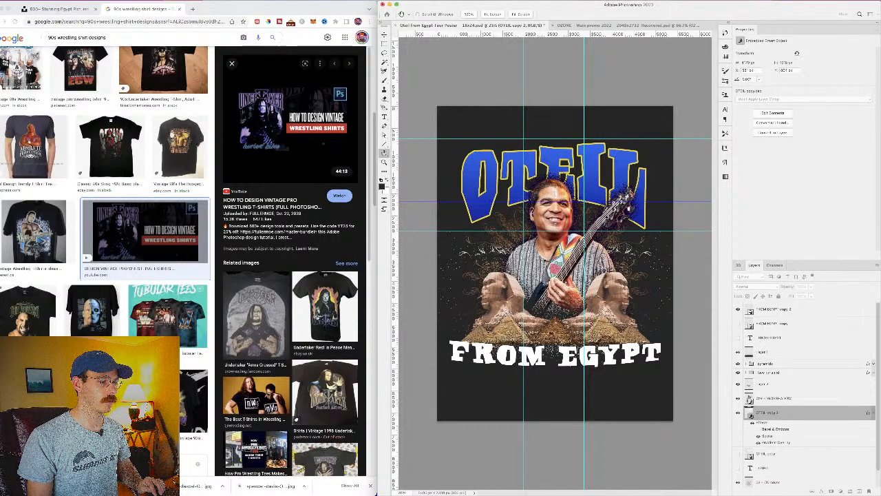
{"action": "key", "text": "super+z"}
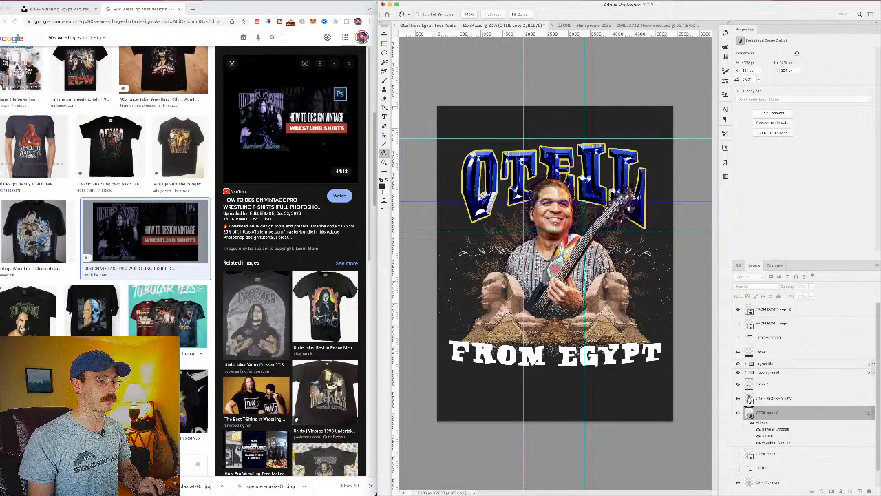
{"action": "key", "text": "super+z"}
{"action": "key", "text": "super+z"}
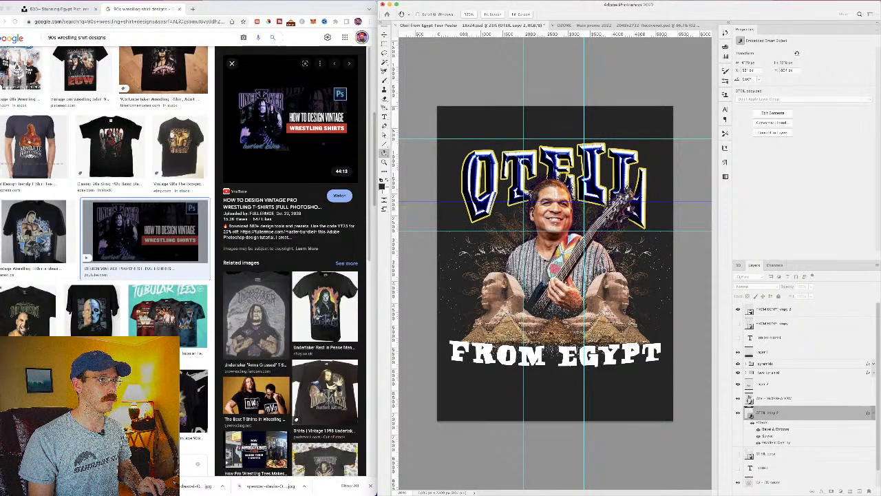
{"action": "key", "text": "super+z"}
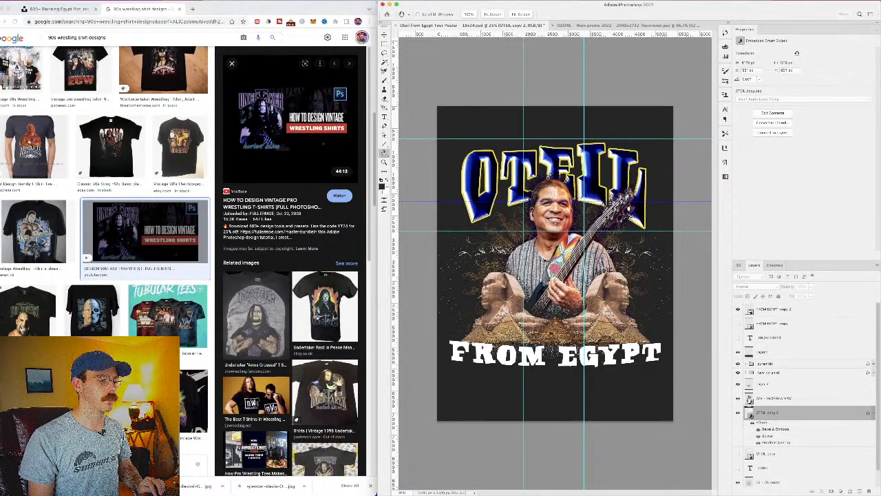
{"action": "key", "text": "super+shift+z"}
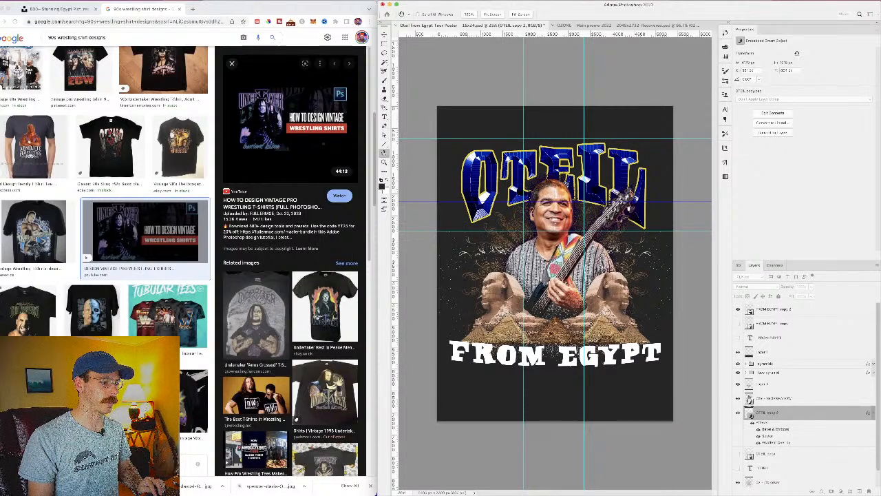
{"action": "left_click", "coordinate": [758, 429]}
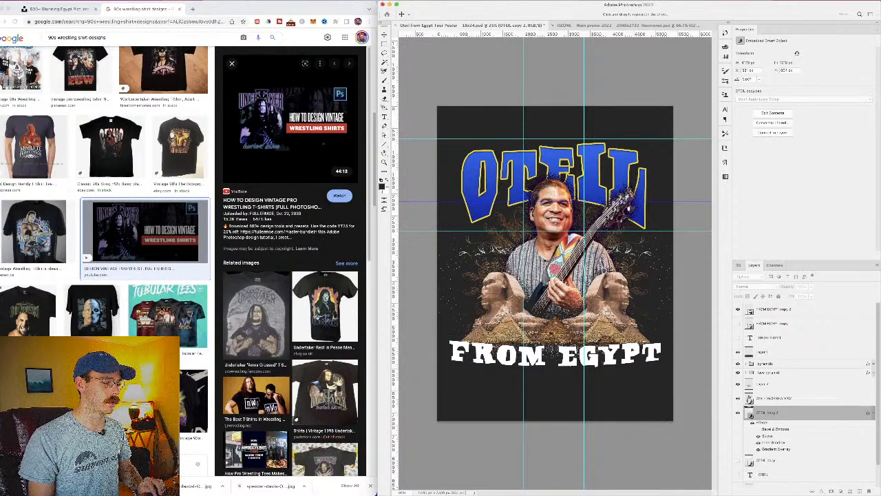
Step: Add Inner Shadow and Pattern Overlay effects to the OTEIL title and apply the layer style
{"action": "key", "text": "h"}
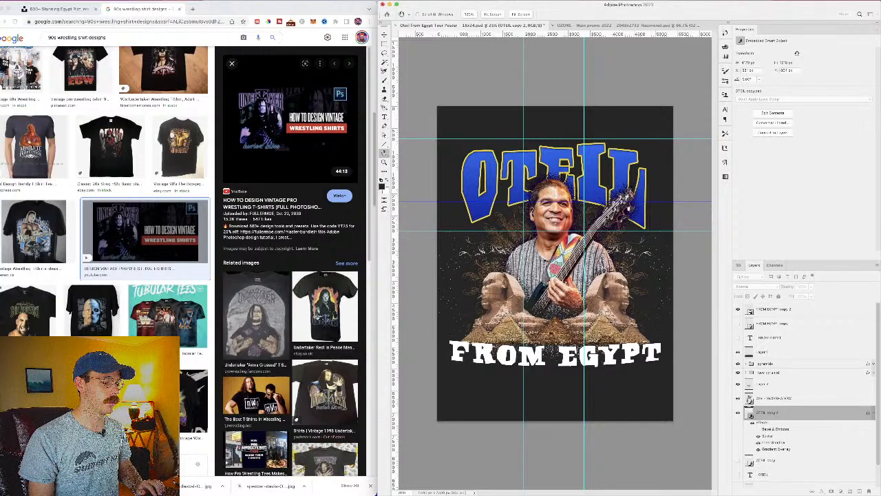
{"action": "key", "text": "i"}
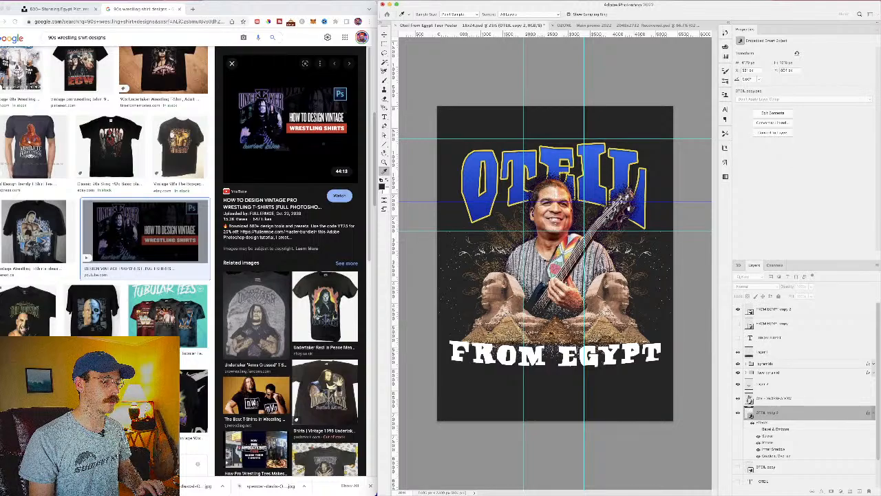
{"action": "key", "text": "h"}
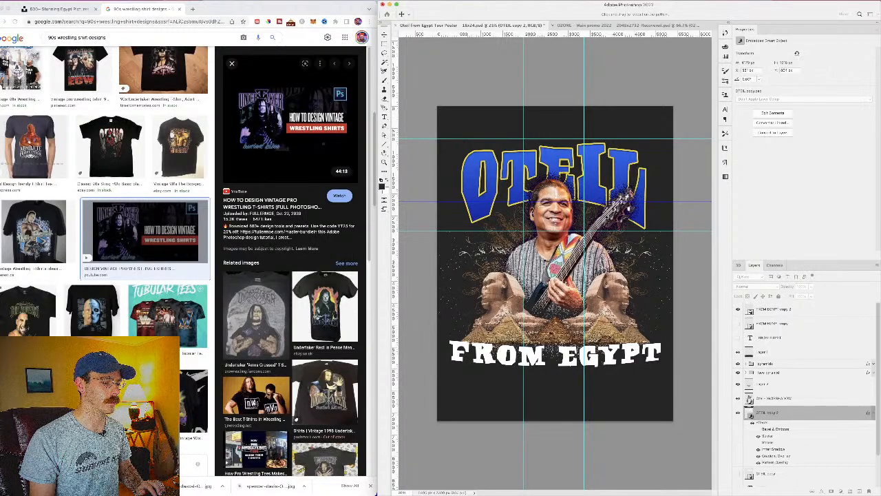
{"action": "key", "text": "Return"}
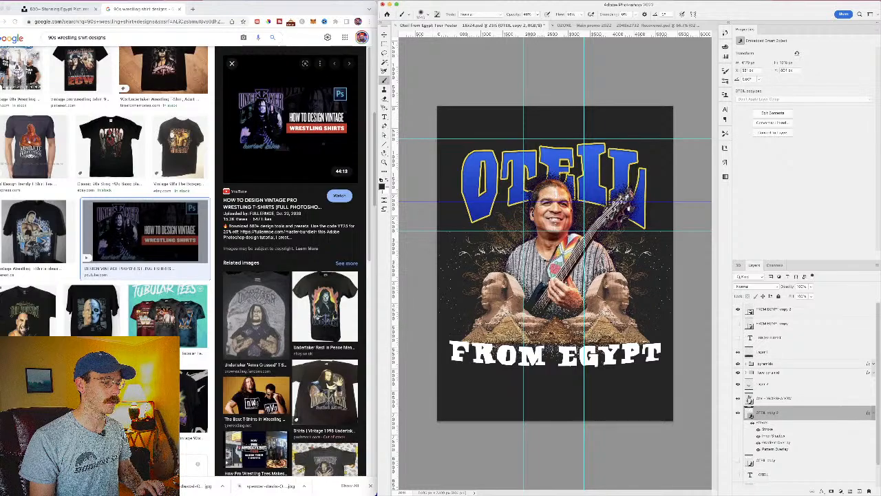
Step: Copy the layer style from OTEIL copy 2 and paste it onto the FROM EGYPT copy 2 layer
{"action": "right_click", "coordinate": [772, 416]}
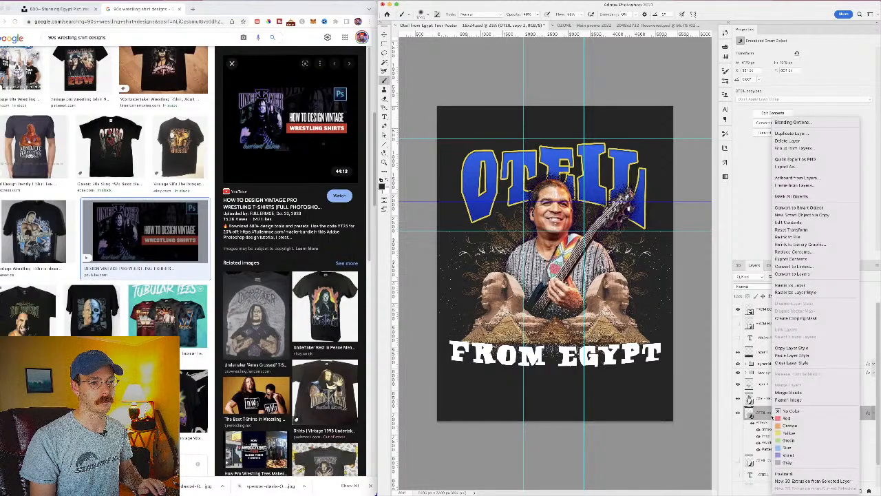
{"action": "left_click", "coordinate": [792, 347]}
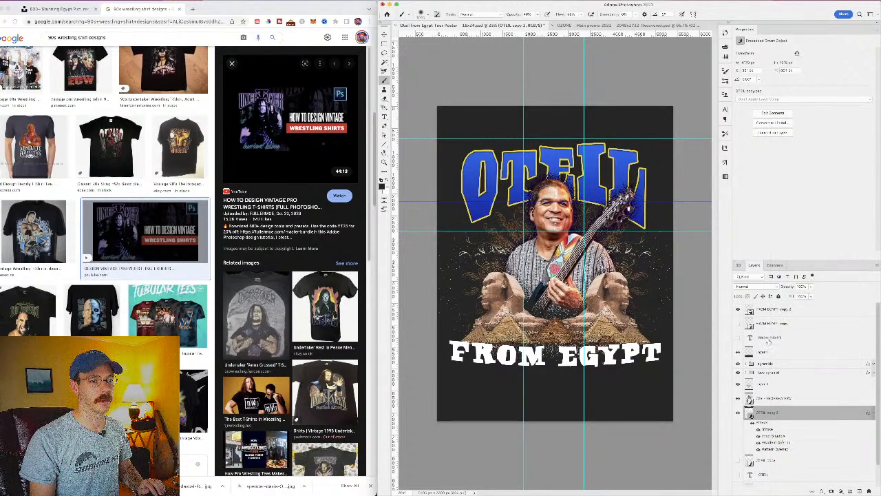
{"action": "right_click", "coordinate": [769, 314]}
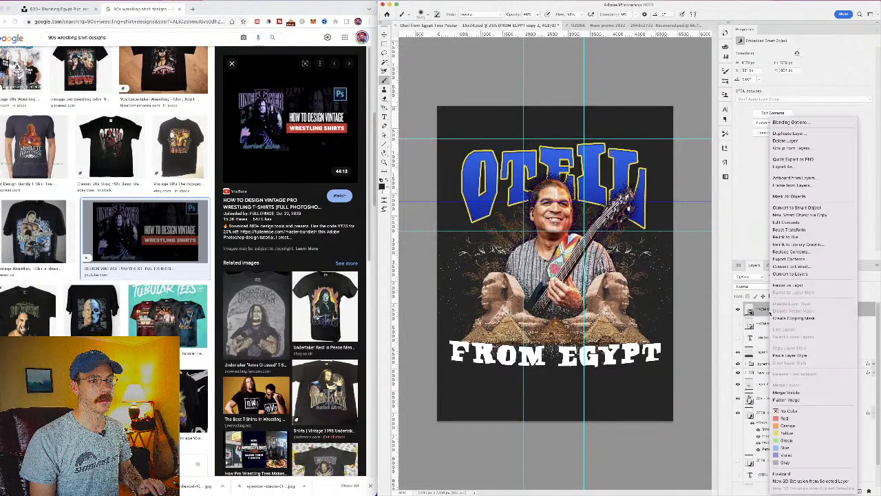
Step: Paste the copied layer style onto the FROM EGYPT copy 2 layer and save the document
{"action": "left_click", "coordinate": [777, 355]}
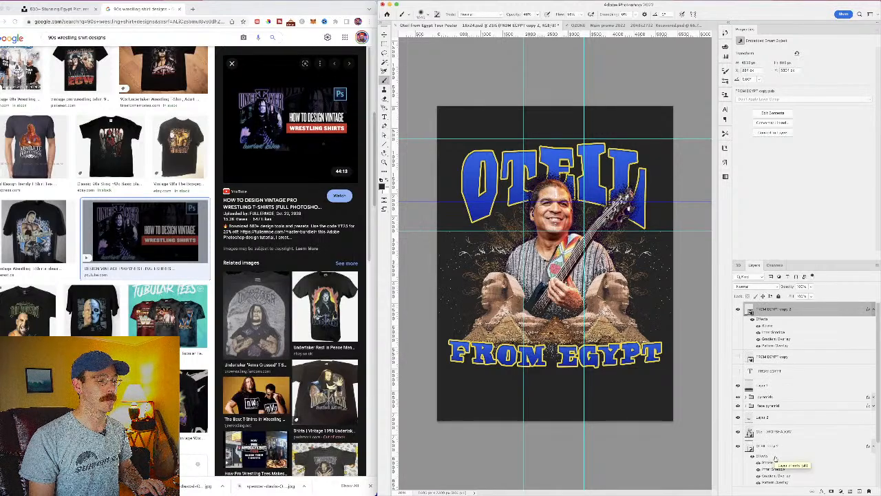
{"action": "scroll", "coordinate": [774, 456], "scroll_direction": "down", "scroll_amount": 2}
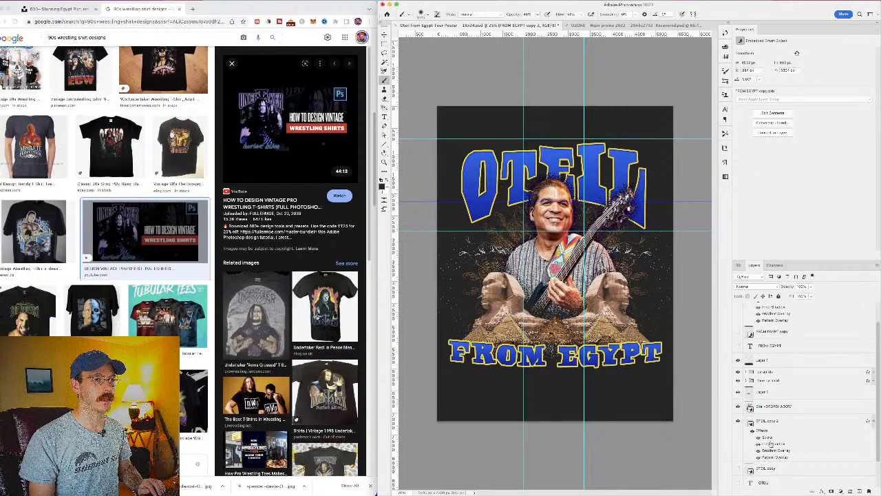
{"action": "key", "text": "super+s"}
{"action": "scroll", "coordinate": [772, 388], "scroll_direction": "up", "scroll_amount": 2}
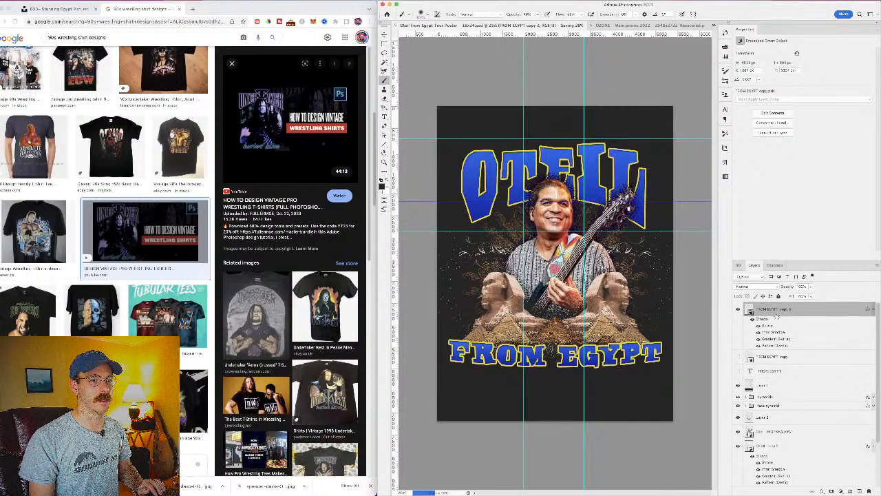
Step: Collapse the FROM EGYPT copy 2 effects and group the three FROM EGYPT layers as "from egypt"
{"action": "left_click", "coordinate": [873, 309]}
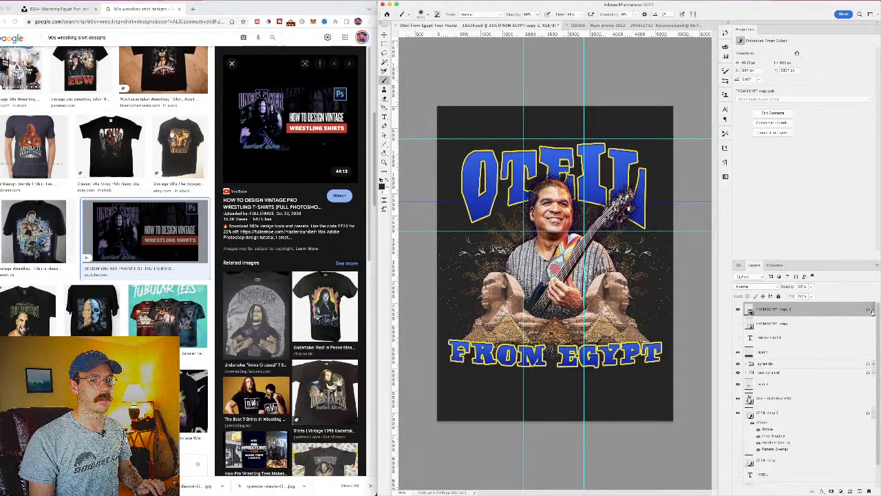
{"action": "left_click", "coordinate": [771, 324]}
{"action": "left_click", "coordinate": [766, 339], "text": "shift"}
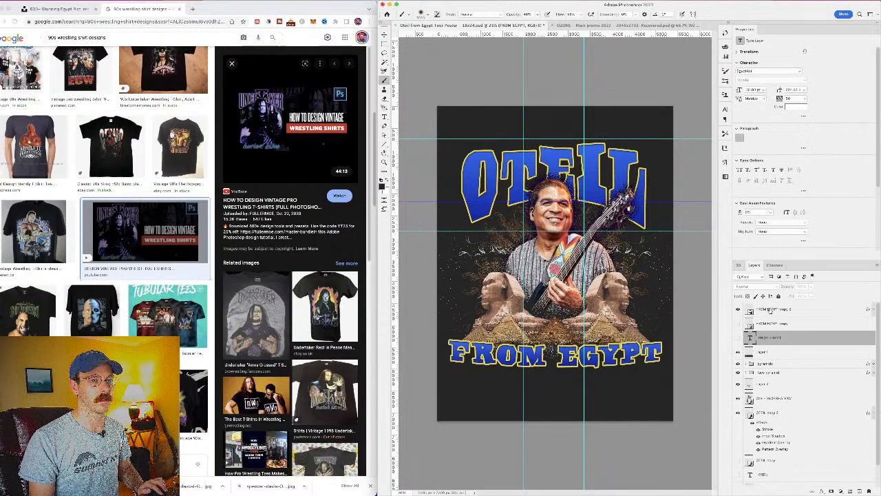
{"action": "left_click", "coordinate": [770, 310], "text": "shift"}
{"action": "key", "text": "super+g"}
{"action": "double_click", "coordinate": [766, 307]}
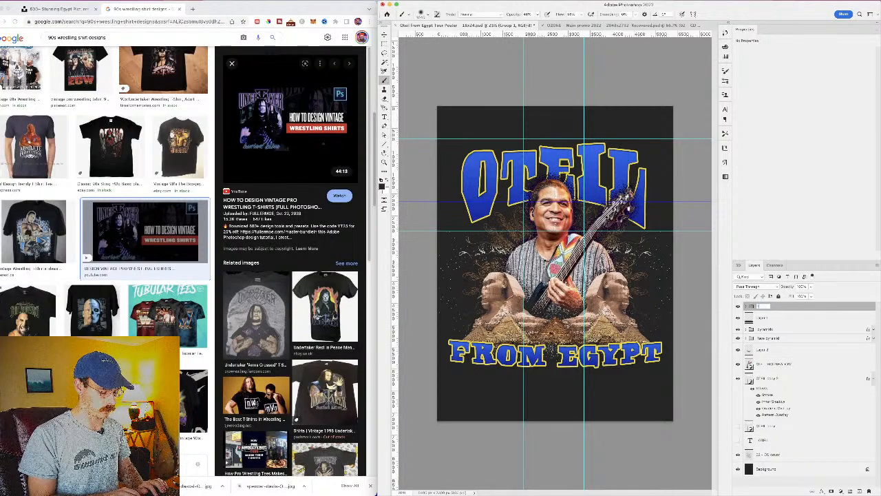
{"action": "type", "text": "from egypt"}
{"action": "key", "text": "Return"}
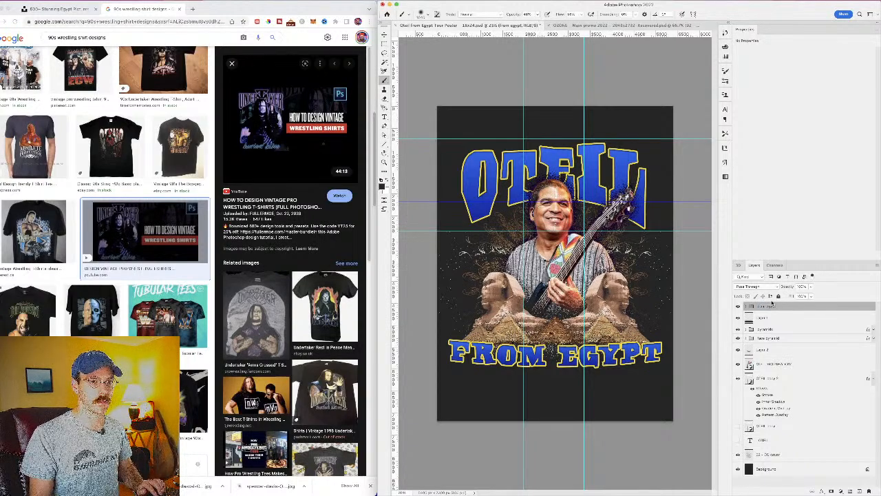
Step: Group Layer 2 with the bassist's layer directly below it and name the group "oteil and shadow"
{"action": "left_click", "coordinate": [768, 351]}
{"action": "left_click", "coordinate": [770, 363], "text": "shift"}
{"action": "key", "text": "super+g"}
{"action": "double_click", "coordinate": [765, 347]}
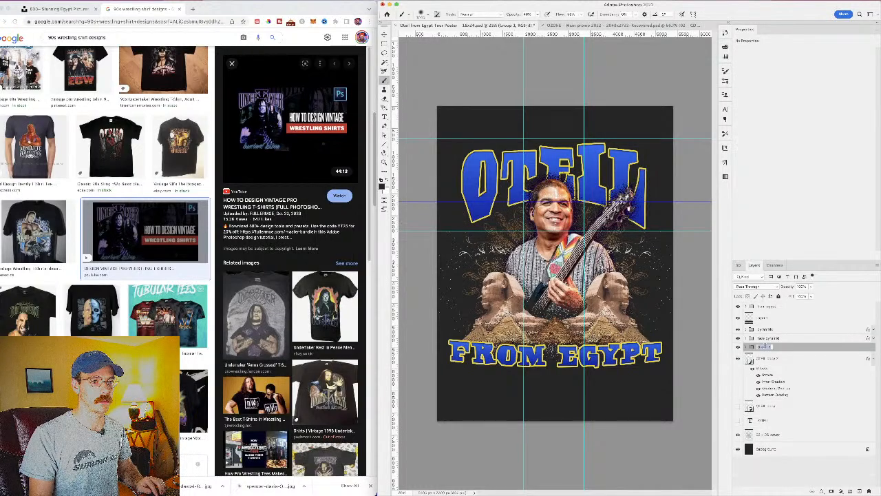
{"action": "type", "text": "oteil"}
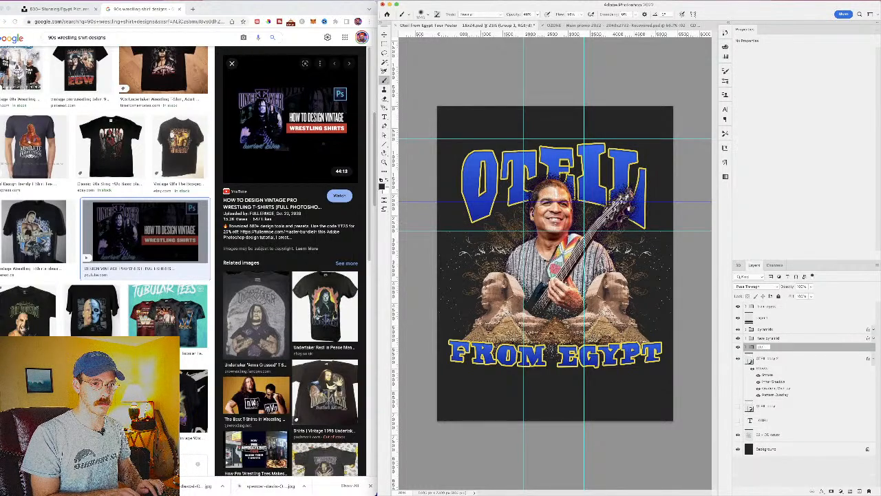
{"action": "type", "text": " and sh"}
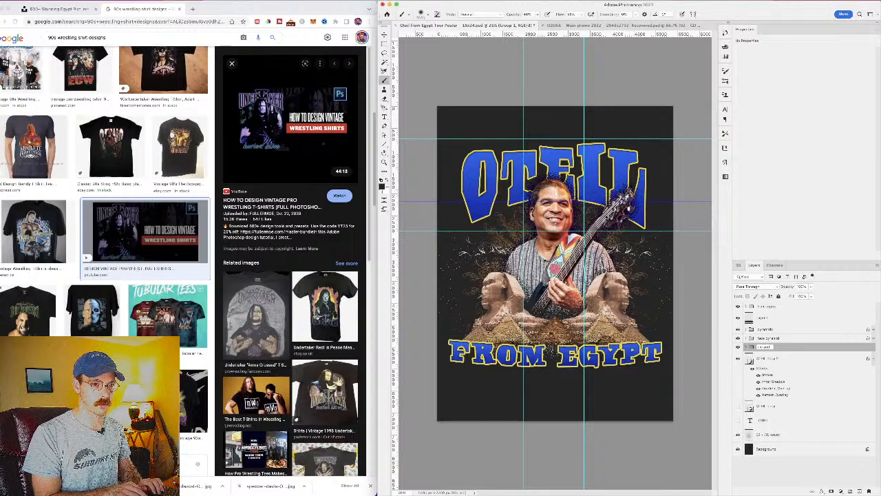
{"action": "type", "text": "adow"}
{"action": "key", "text": "Return"}
Step: Combine the pyramids, face pyramid and oteil and shadow groups into one group named "body"
{"action": "left_click", "coordinate": [764, 330]}
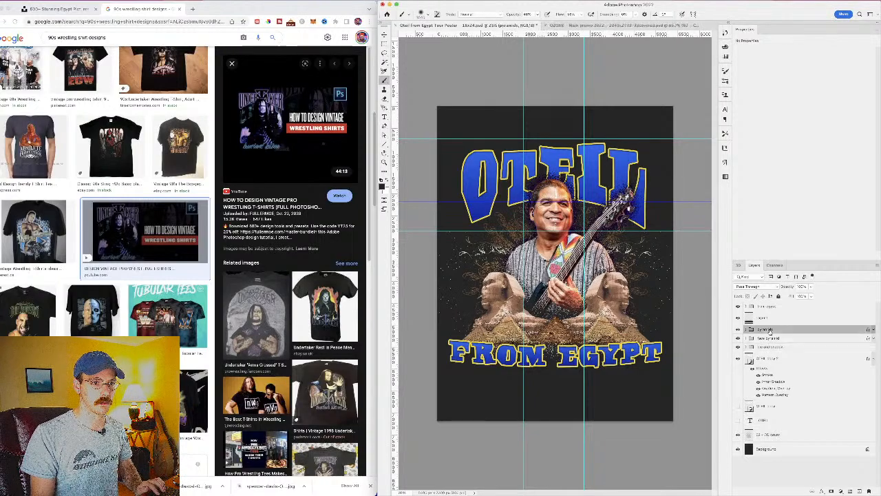
{"action": "left_click", "coordinate": [770, 348], "text": "shift"}
{"action": "key", "text": "ctrl+g"}
{"action": "double_click", "coordinate": [763, 329]}
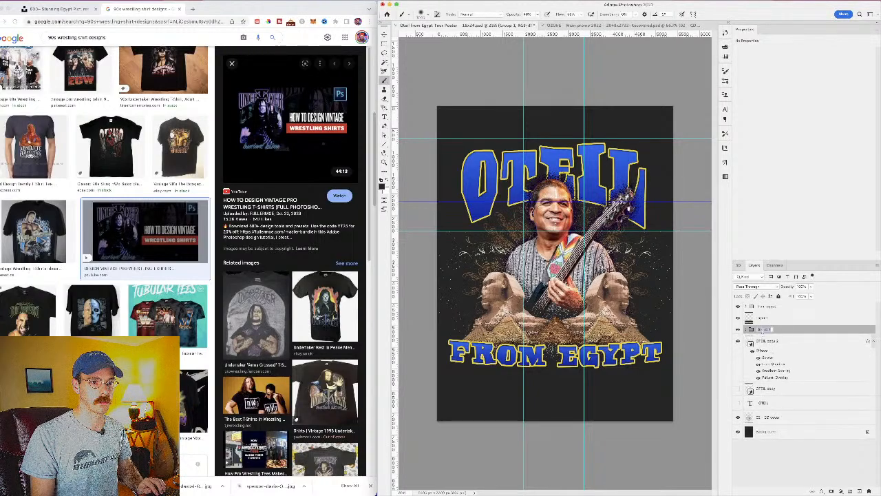
{"action": "type", "text": "body"}
{"action": "key", "text": "Return"}
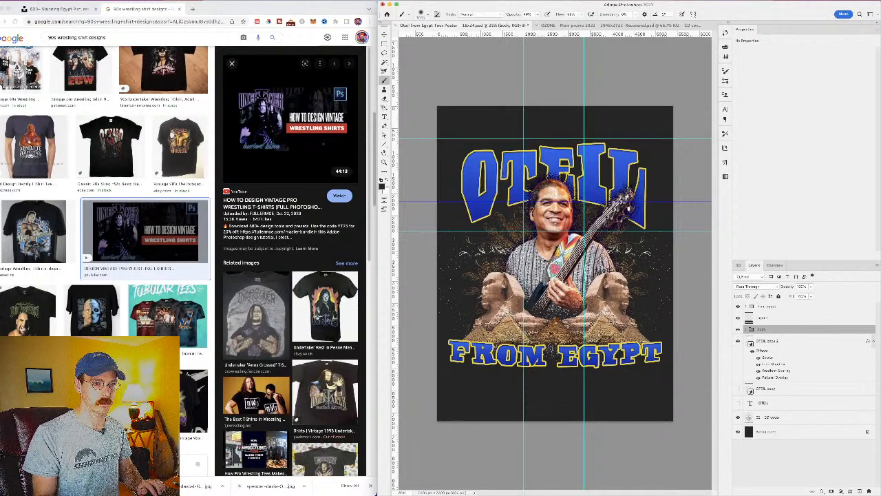
Step: Group the styled OTEIL copy with the other OTEIL lettering layers and name the group "OTEIL"
{"action": "left_click", "coordinate": [766, 340]}
{"action": "left_click", "coordinate": [781, 406], "text": "shift"}
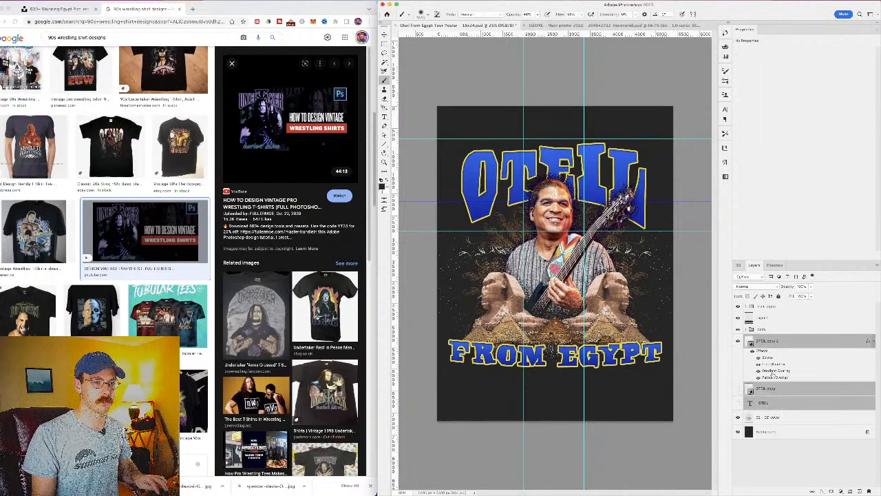
{"action": "key", "text": "ctrl+g"}
{"action": "double_click", "coordinate": [763, 339]}
{"action": "type", "text": "OT"}
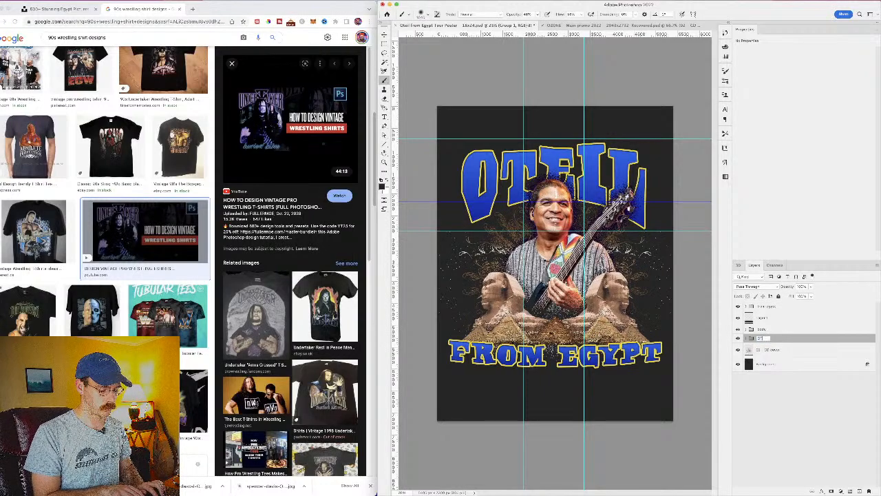
{"action": "type", "text": "EIL"}
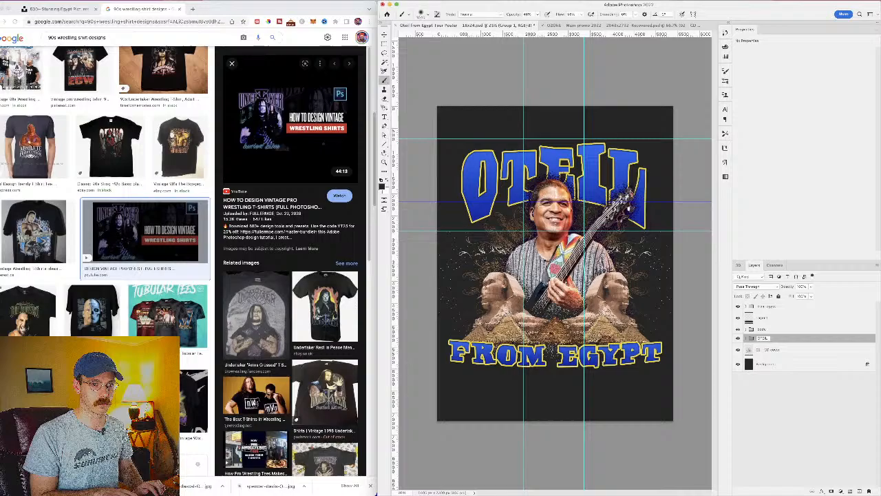
{"action": "key", "text": "Return"}
Step: Check what the CD cover layer contributes to the poster by toggling its visibility off and on
{"action": "left_click", "coordinate": [764, 349]}
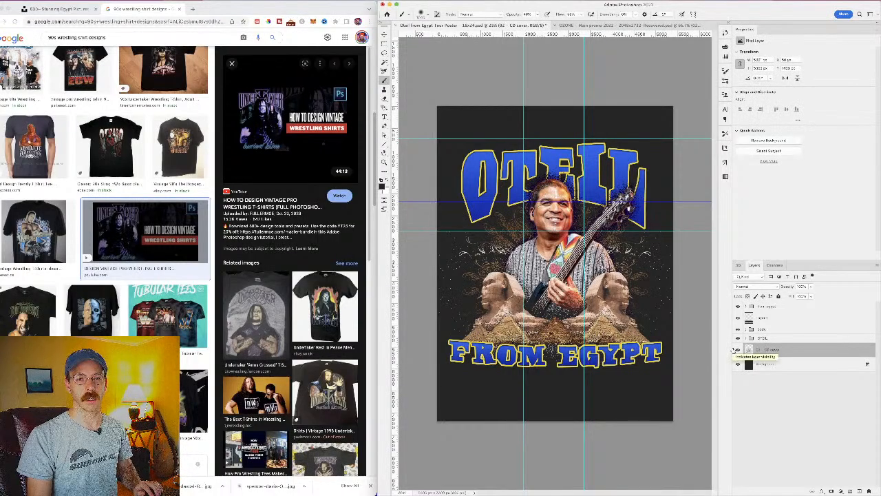
{"action": "left_click", "coordinate": [738, 350]}
{"action": "left_click", "coordinate": [738, 350]}
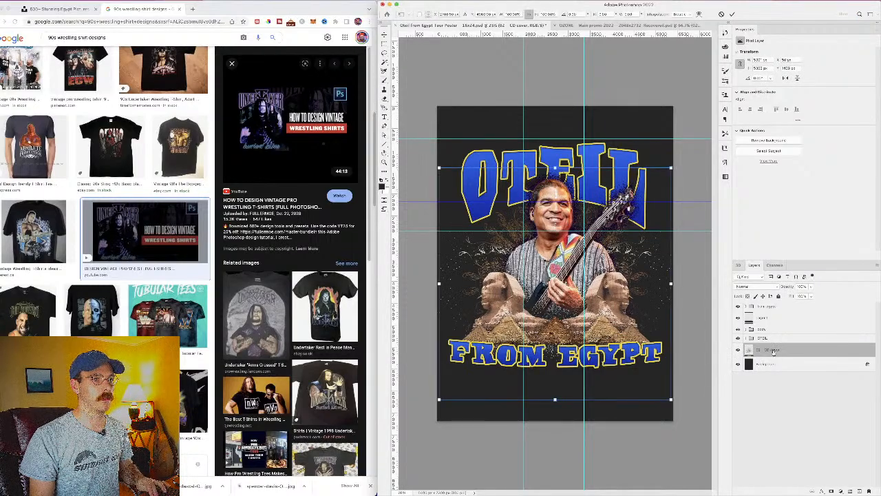
{"action": "left_click", "coordinate": [763, 337]}
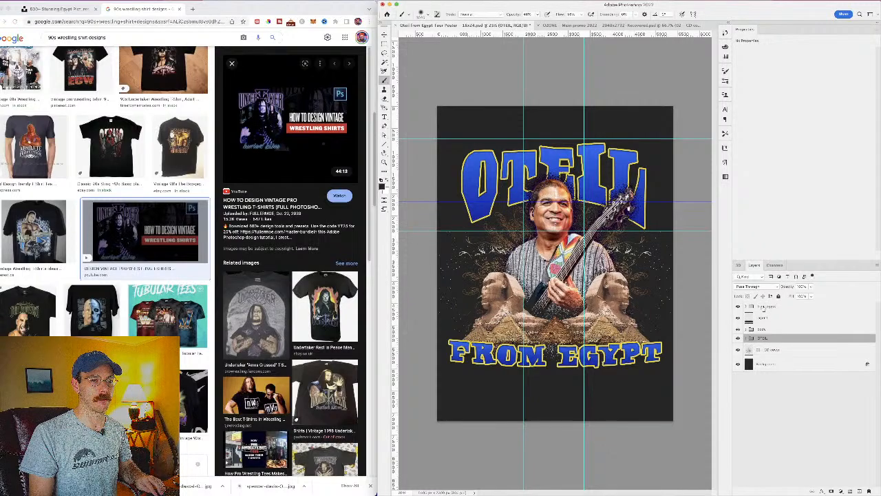
Step: Scale the from egypt and body groups down together to about 96% with Free Transform
{"action": "left_click", "coordinate": [763, 307]}
{"action": "left_click", "coordinate": [763, 329], "text": "super"}
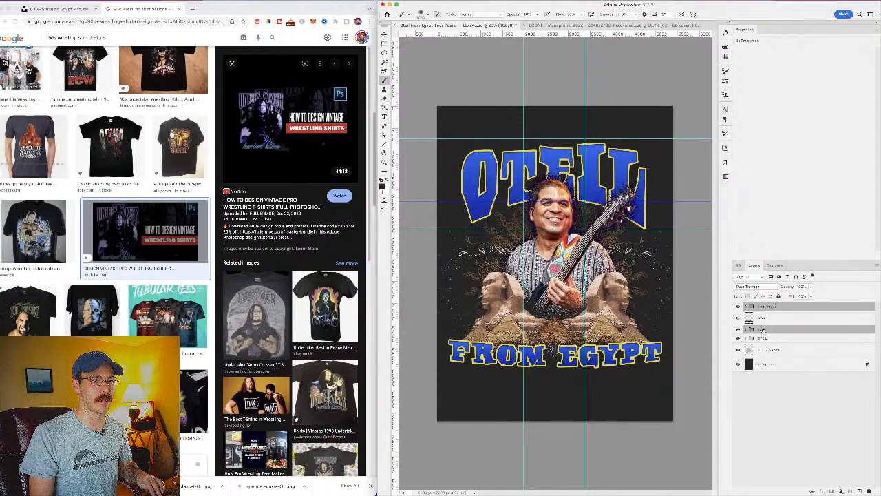
{"action": "key", "text": "super+t"}
{"action": "left_click_drag", "start_coordinate": [697, 168], "coordinate": [688, 174]}
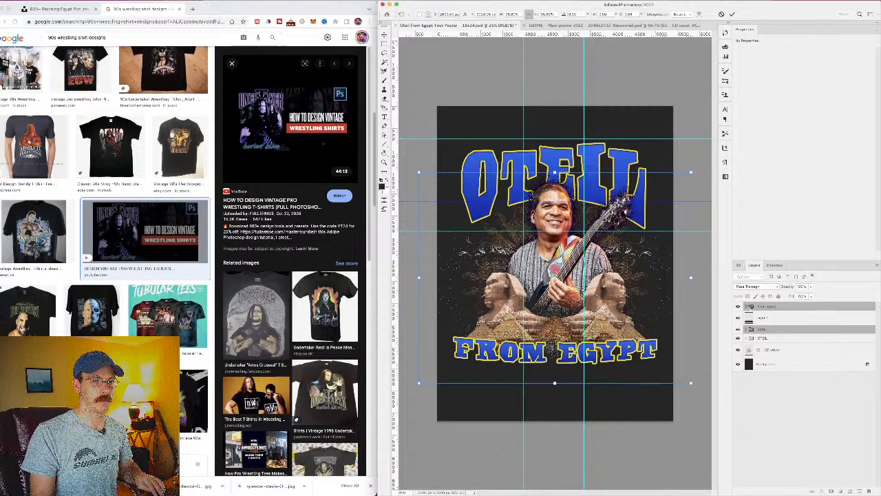
{"action": "key", "text": "Return"}
Step: Duplicate the body group, hide the original, and merge the copy into a single layer
{"action": "left_click", "coordinate": [746, 307]}
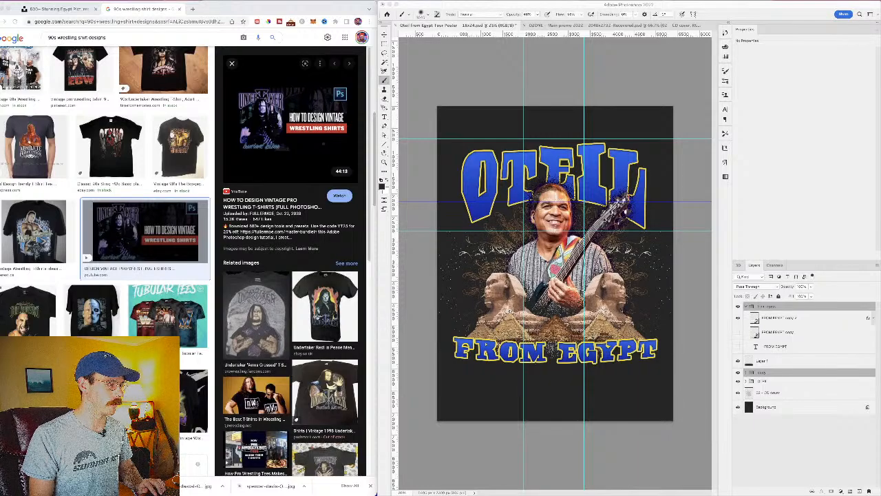
{"action": "left_click", "coordinate": [756, 382]}
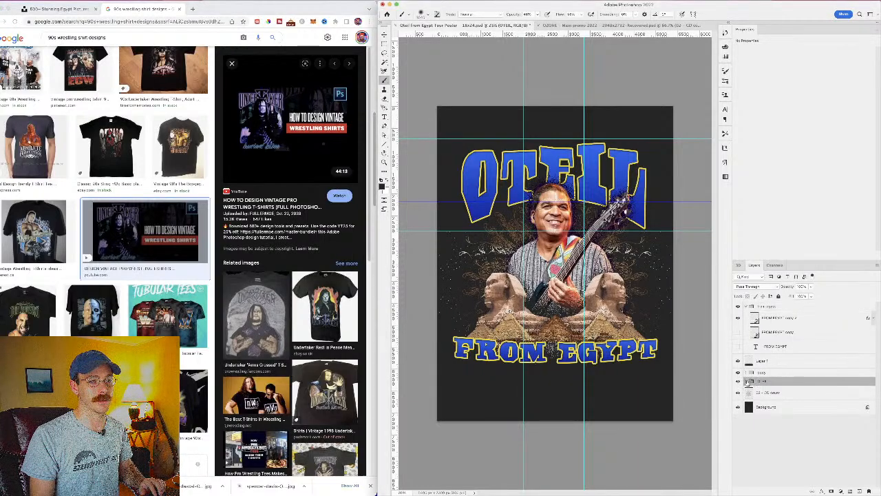
{"action": "left_click", "coordinate": [762, 373]}
{"action": "right_click", "coordinate": [761, 373]}
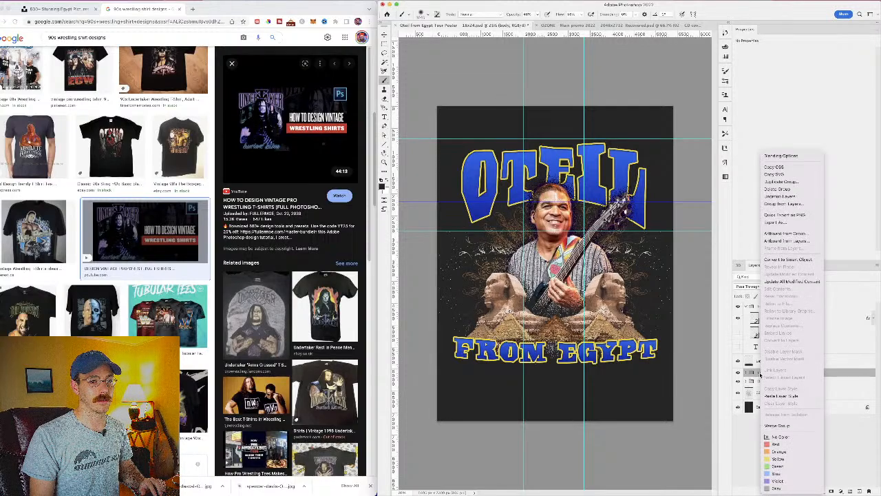
{"action": "left_click", "coordinate": [782, 182]}
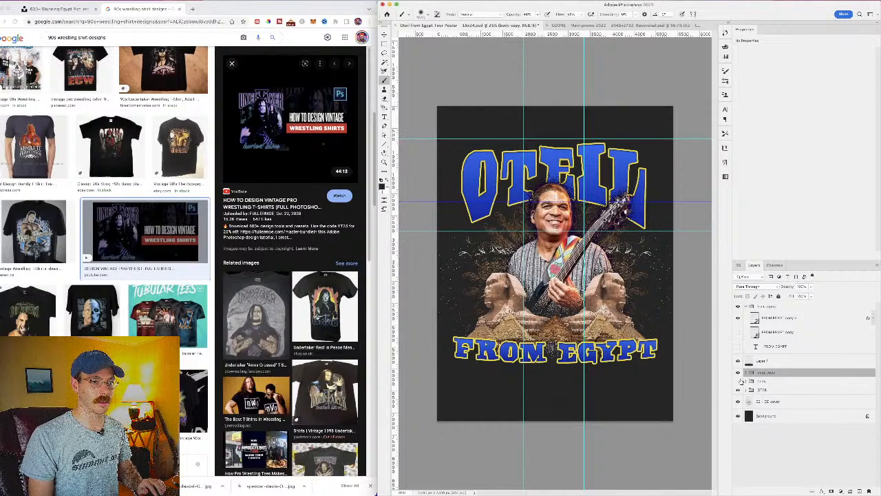
{"action": "left_click", "coordinate": [739, 381]}
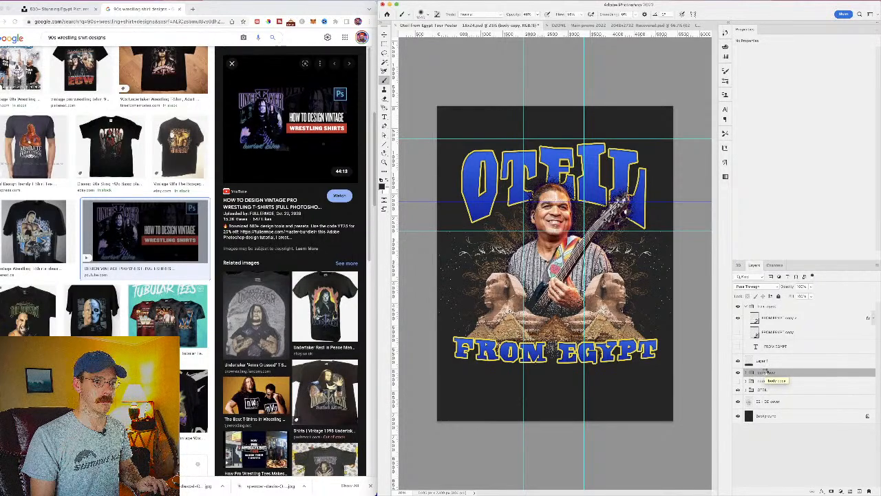
{"action": "key", "text": "super+e"}
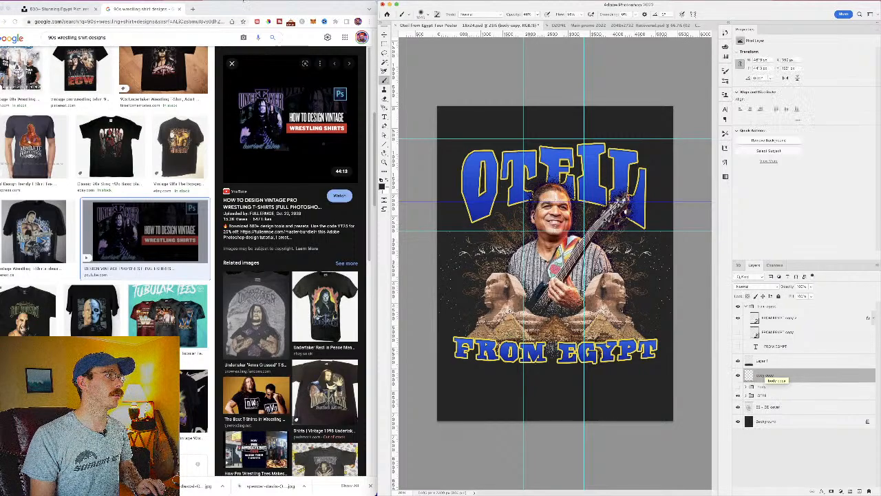
Step: Apply a filter to the merged body copy layer and accept its settings
{"action": "left_click", "coordinate": [124, 1]}
{"action": "mouse_move", "coordinate": [146, 0]}
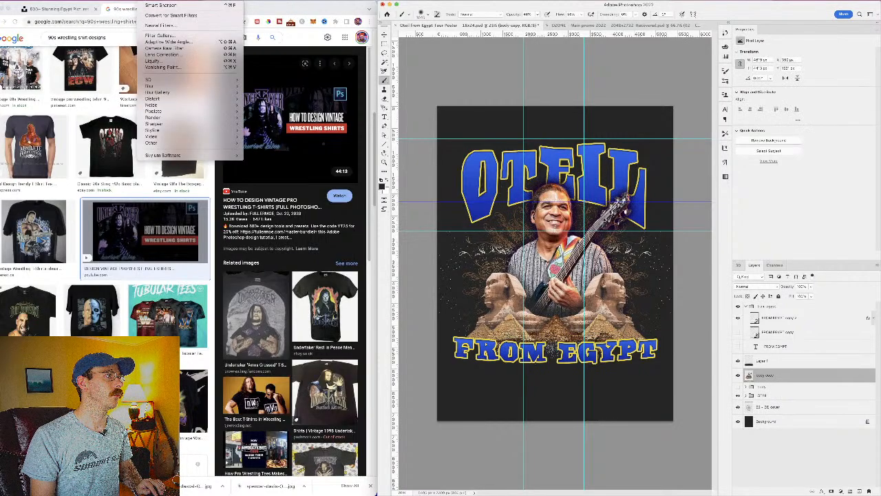
{"action": "mouse_move", "coordinate": [241, 1]}
{"action": "type", "text": "war"}
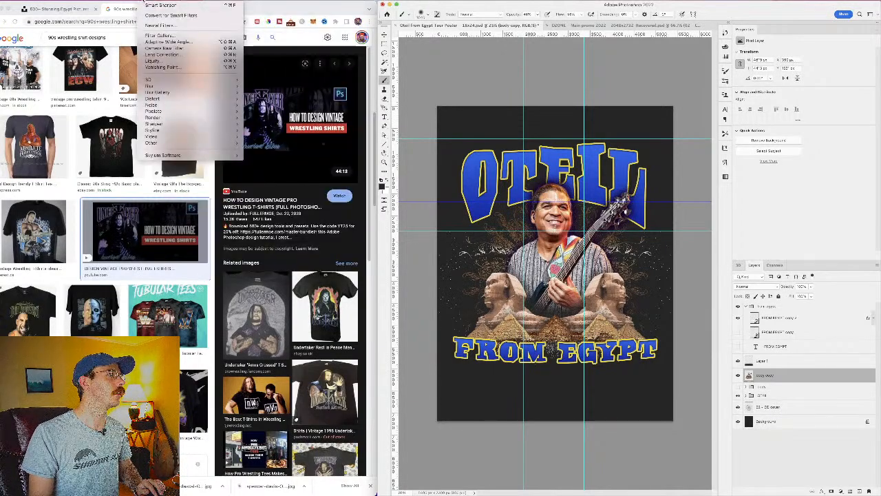
{"action": "mouse_move", "coordinate": [180, 94]}
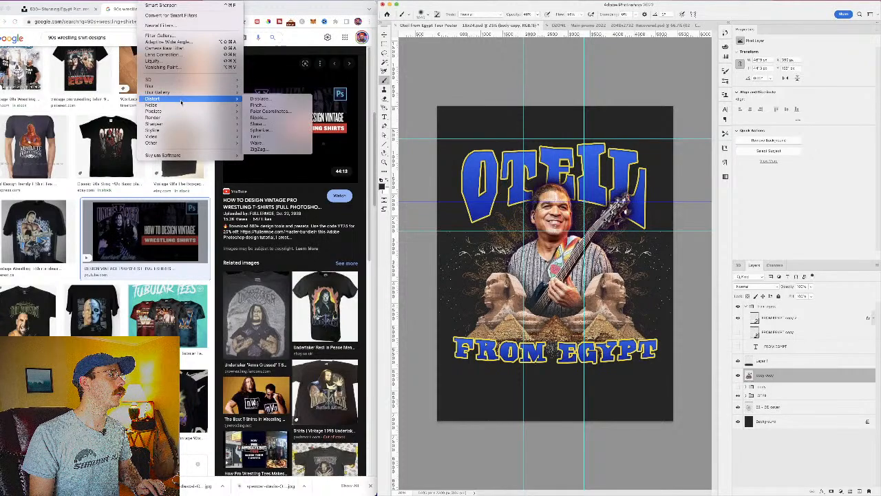
{"action": "left_click", "coordinate": [275, 112]}
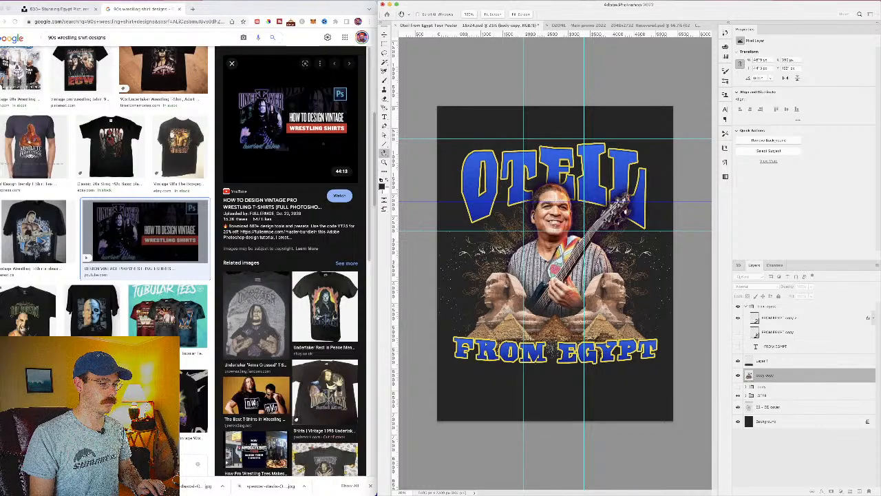
{"action": "left_click", "coordinate": [346, 62]}
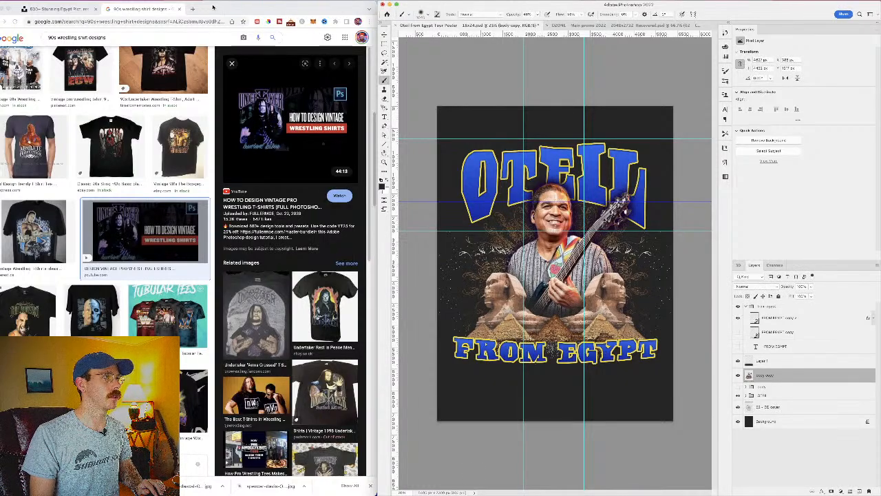
Step: Find the Smart Sharpen filter through a command search and apply it to the merged body copy layer
{"action": "key", "text": "super+shift+slash"}
{"action": "type", "text": "war"}
{"action": "key", "text": "BackSpace"}
{"action": "key", "text": "BackSpace"}
{"action": "key", "text": "BackSpace"}
{"action": "type", "text": "smart"}
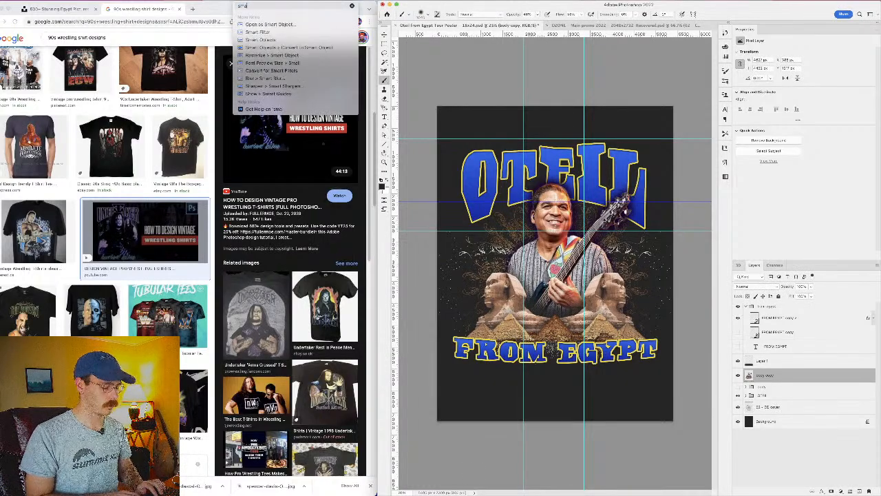
{"action": "mouse_move", "coordinate": [276, 49]}
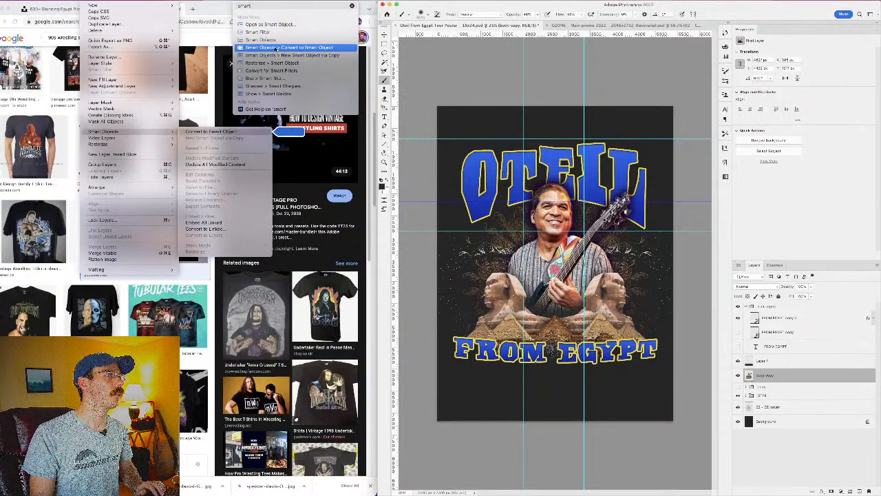
{"action": "type", "text": "s"}
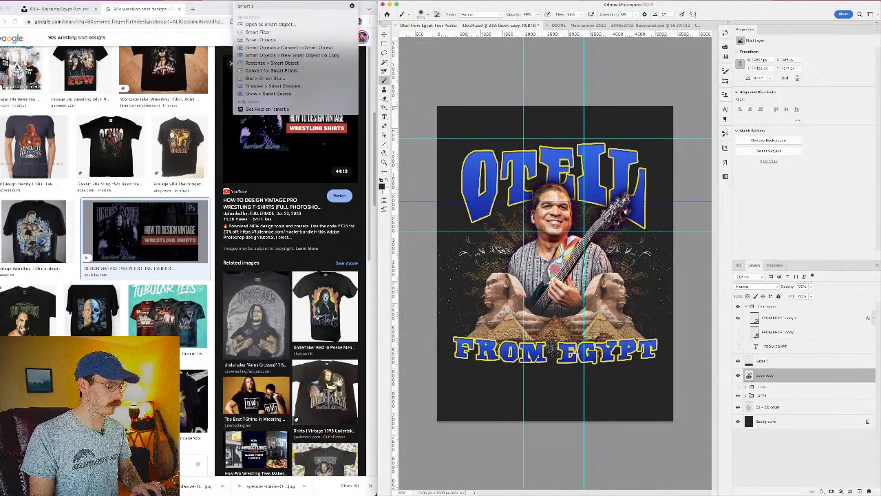
{"action": "type", "text": "h"}
{"action": "left_click", "coordinate": [278, 27]}
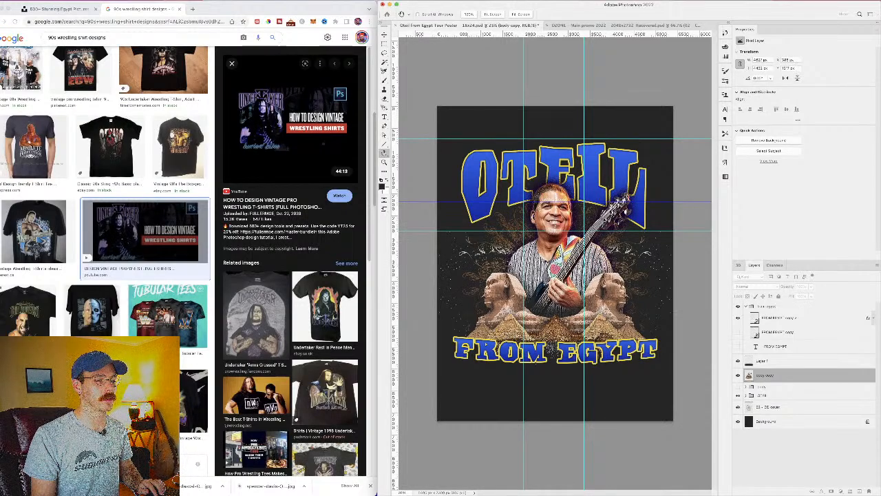
{"action": "key", "text": "b"}
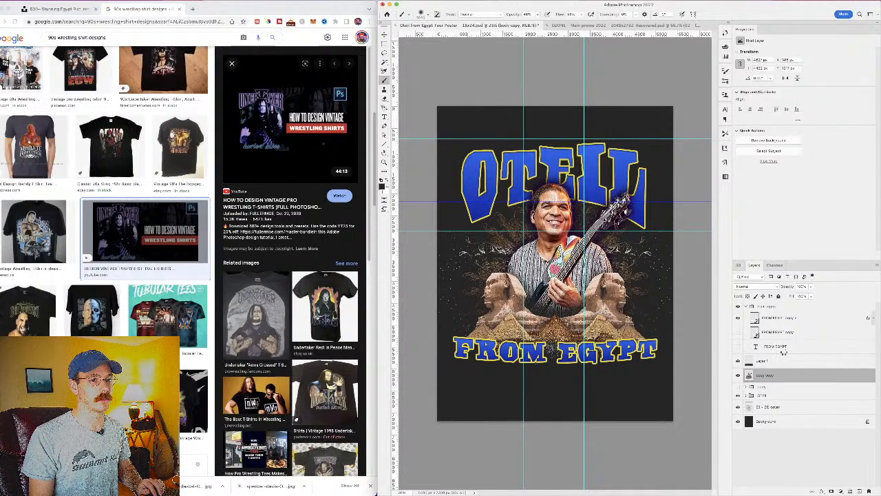
{"action": "left_click", "coordinate": [767, 307]}
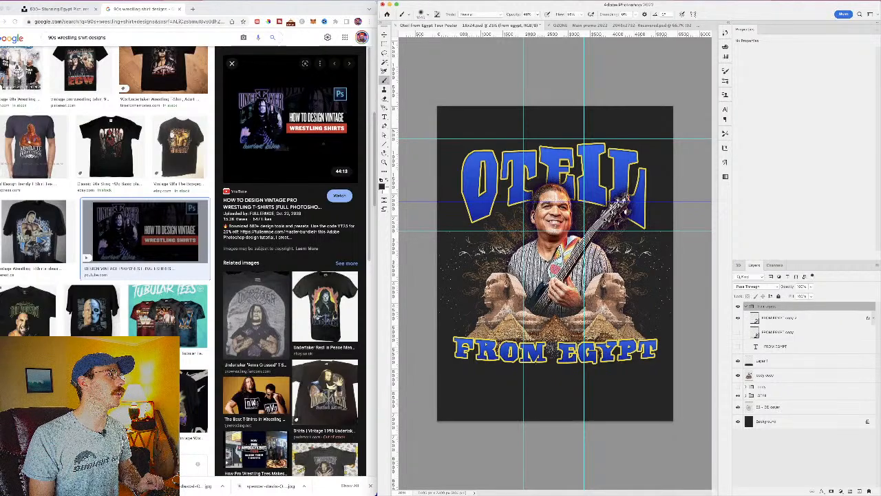
{"action": "left_click", "coordinate": [93, 2]}
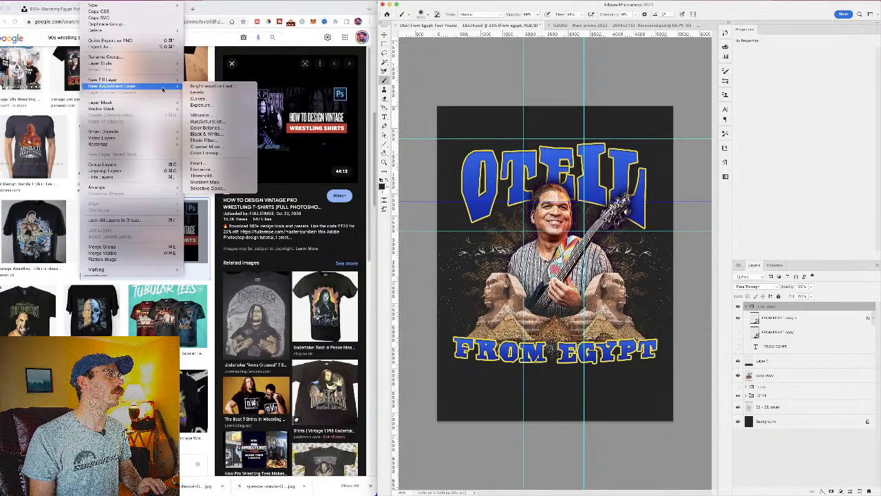
{"action": "mouse_move", "coordinate": [158, 133]}
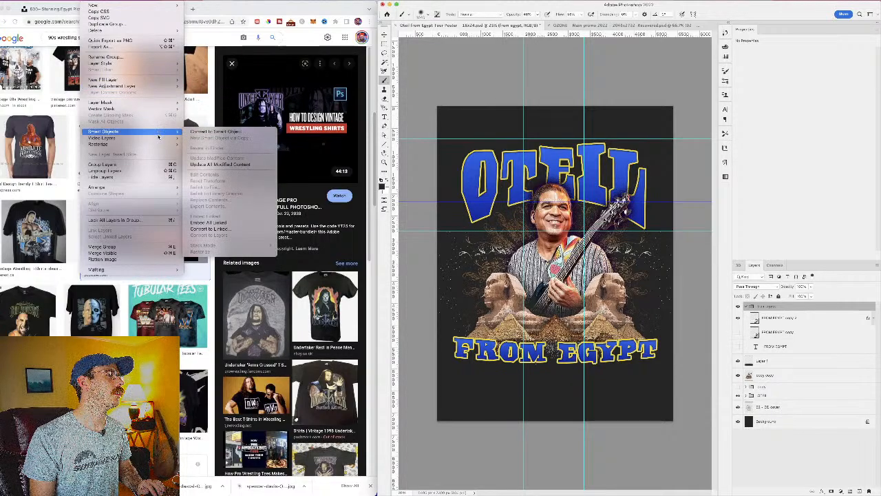
{"action": "left_click", "coordinate": [795, 329]}
{"action": "left_click", "coordinate": [770, 316]}
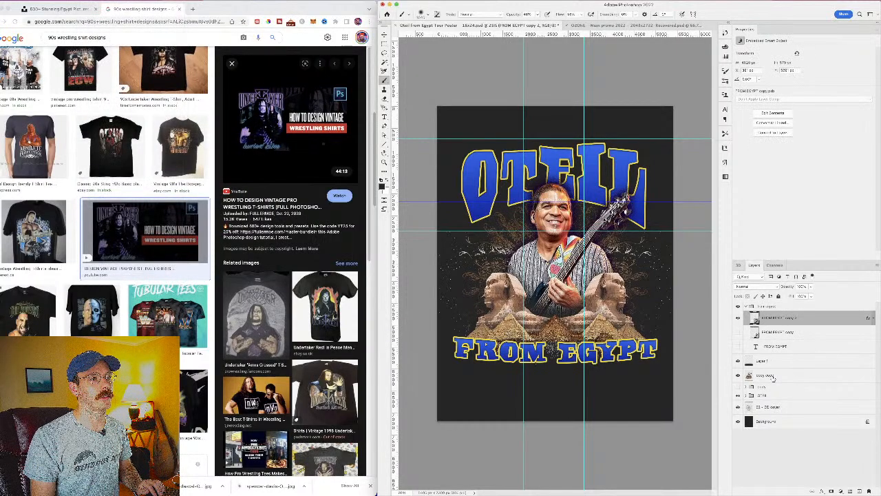
{"action": "left_click", "coordinate": [773, 377]}
Step: Expand the OTEIL group, enlarge the layer list, and duplicate the visible styled OTEIL lettering layer
{"action": "left_click", "coordinate": [764, 396]}
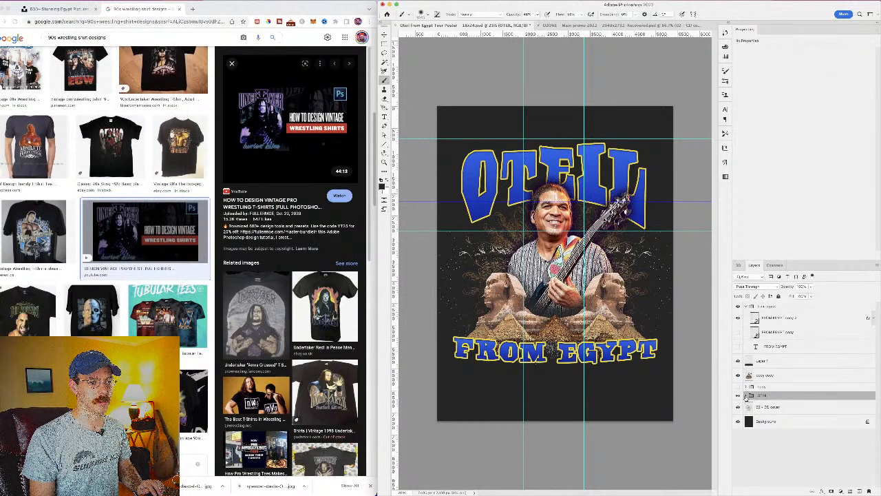
{"action": "left_click", "coordinate": [746, 396]}
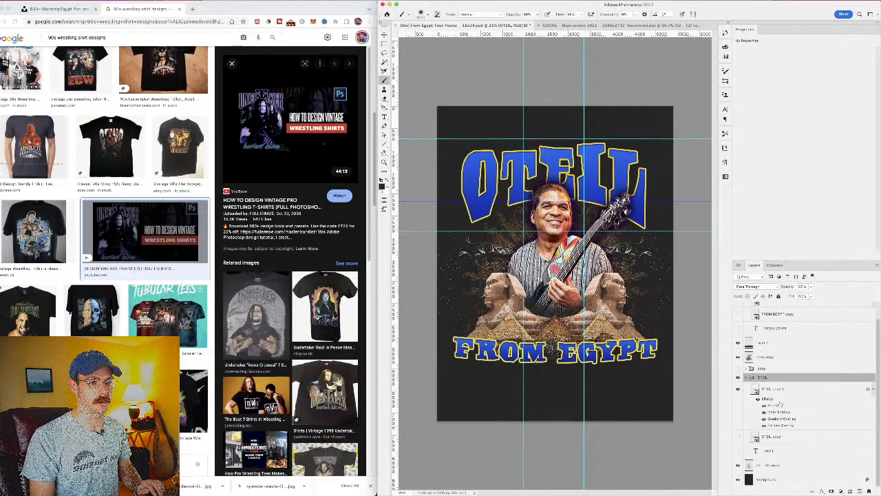
{"action": "left_click_drag", "start_coordinate": [797, 263], "coordinate": [790, 146]}
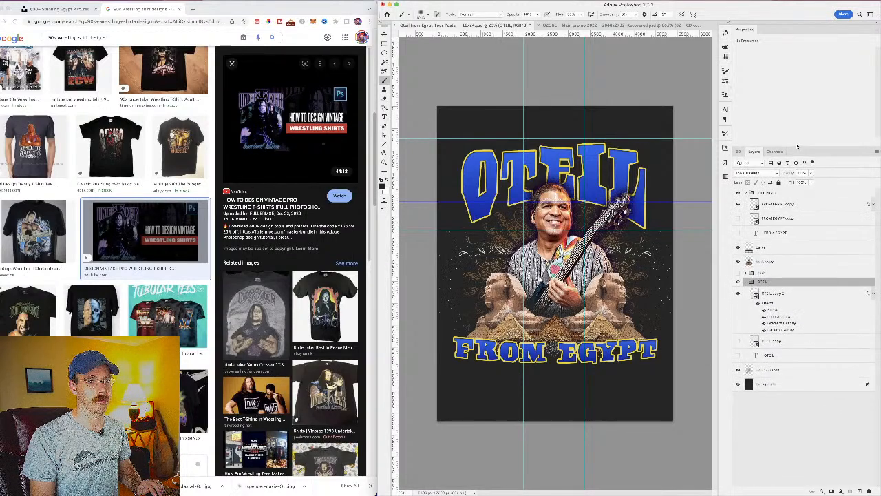
{"action": "left_click", "coordinate": [778, 295]}
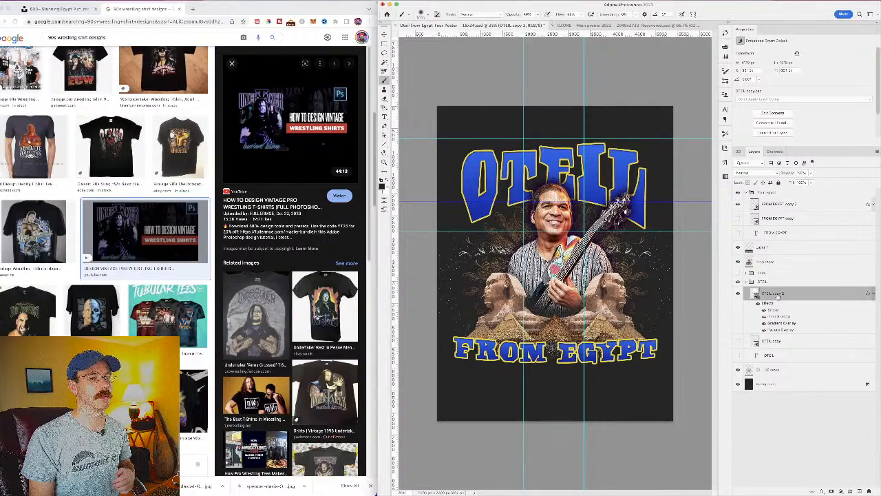
{"action": "right_click", "coordinate": [793, 339]}
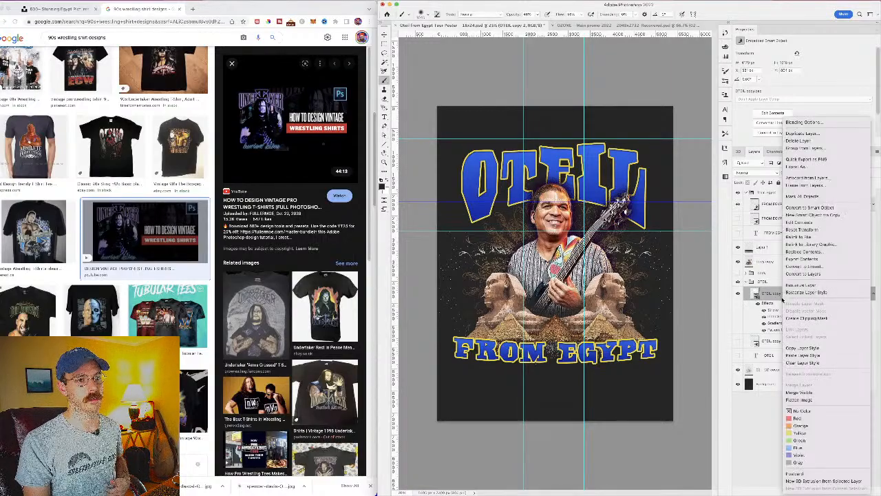
{"action": "left_click", "coordinate": [798, 134]}
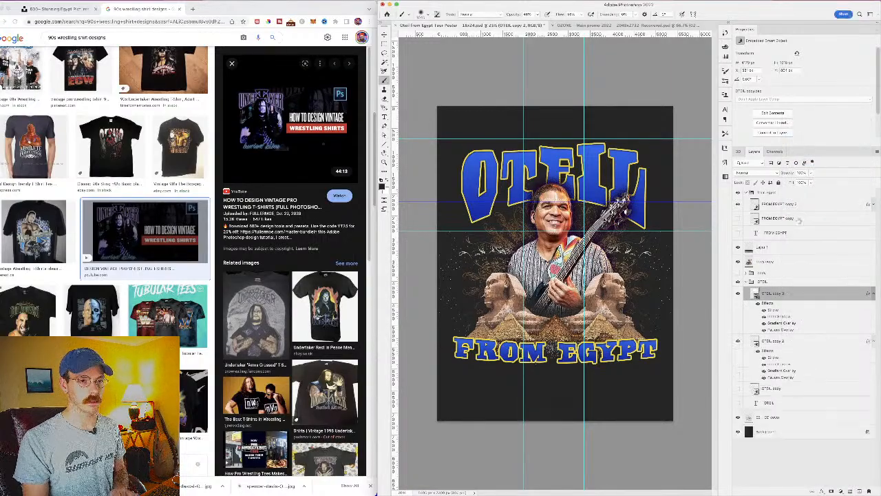
Step: Turn off the stroke, inner shadow, gradient and pattern overlays on the new OTEIL copy and compare by toggling its visibility, leaving it shown
{"action": "left_click", "coordinate": [764, 323]}
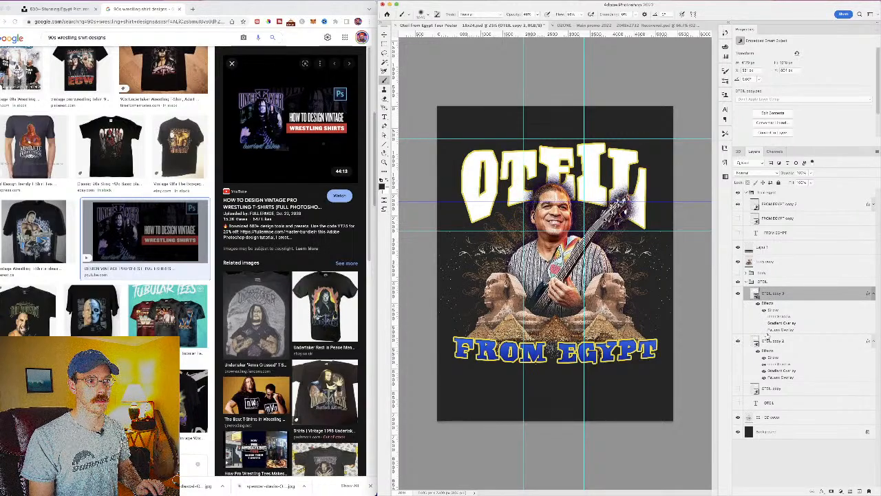
{"action": "left_click", "coordinate": [741, 294]}
{"action": "left_click", "coordinate": [740, 294]}
{"action": "left_click", "coordinate": [741, 294]}
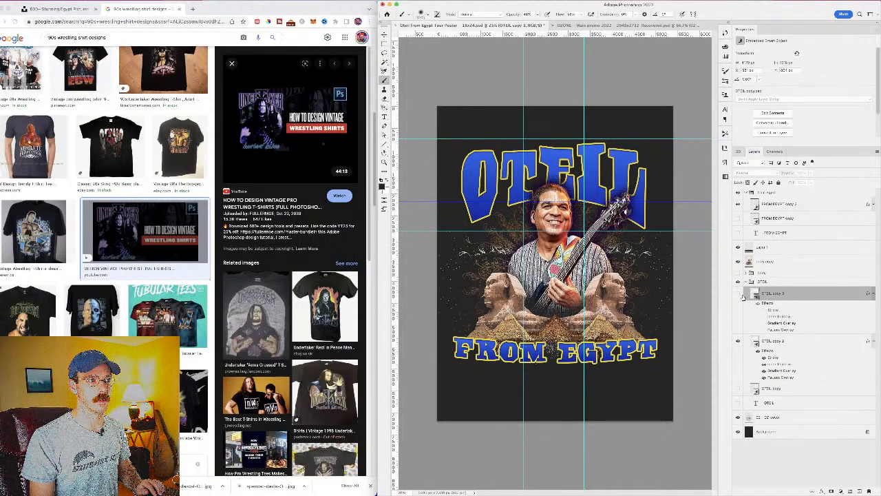
{"action": "left_click", "coordinate": [741, 294]}
{"action": "left_click", "coordinate": [741, 294]}
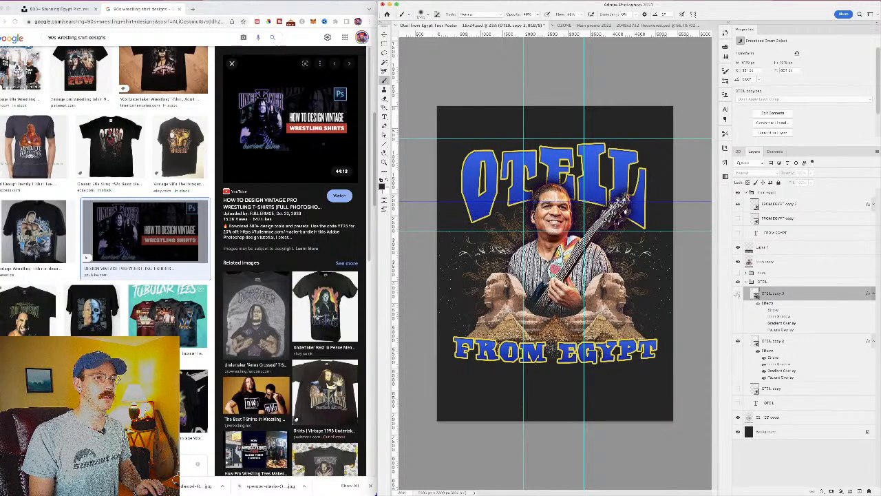
{"action": "left_click", "coordinate": [739, 294]}
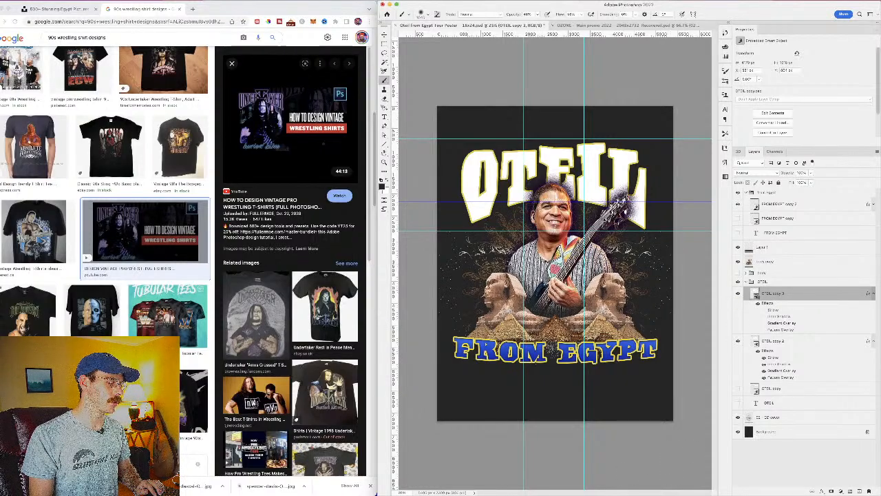
Step: Switch to the browser and look through the Unsplash Egypt photos for more imagery to use on the poster
{"action": "key", "text": "super+Tab"}
{"action": "left_click_drag", "start_coordinate": [215, 60], "coordinate": [359, 495]}
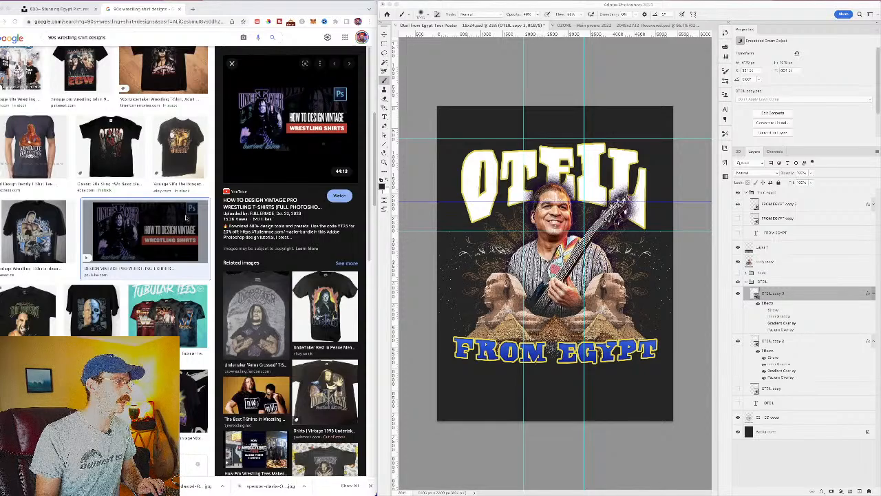
{"action": "left_click", "coordinate": [55, 9]}
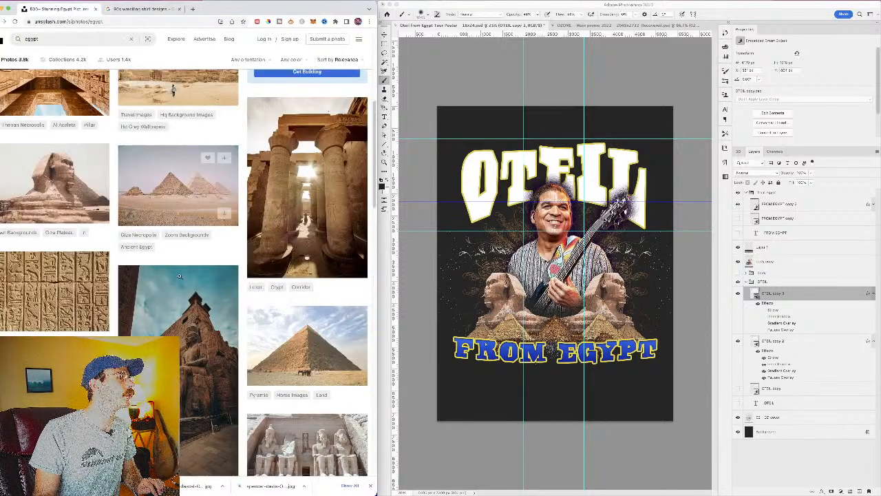
{"action": "scroll", "coordinate": [185, 284], "scroll_direction": "down", "scroll_amount": 3}
{"action": "scroll", "coordinate": [185, 286], "scroll_direction": "down", "scroll_amount": 3}
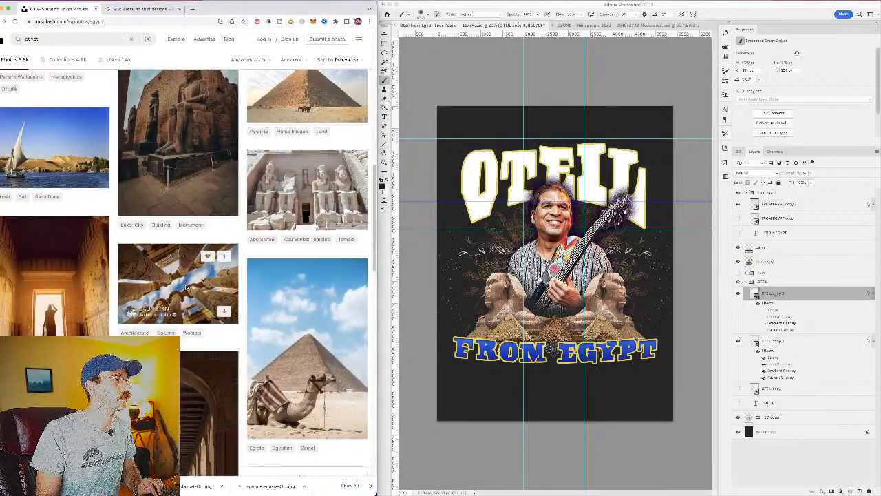
{"action": "scroll", "coordinate": [185, 289], "scroll_direction": "up", "scroll_amount": 3}
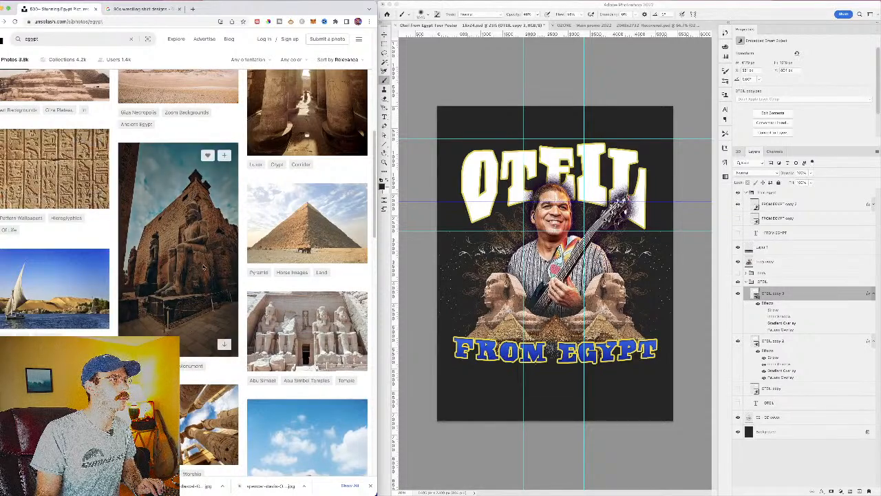
{"action": "scroll", "coordinate": [203, 275], "scroll_direction": "down", "scroll_amount": 3}
{"action": "scroll", "coordinate": [203, 276], "scroll_direction": "down", "scroll_amount": 2}
{"action": "scroll", "coordinate": [202, 279], "scroll_direction": "down", "scroll_amount": 1}
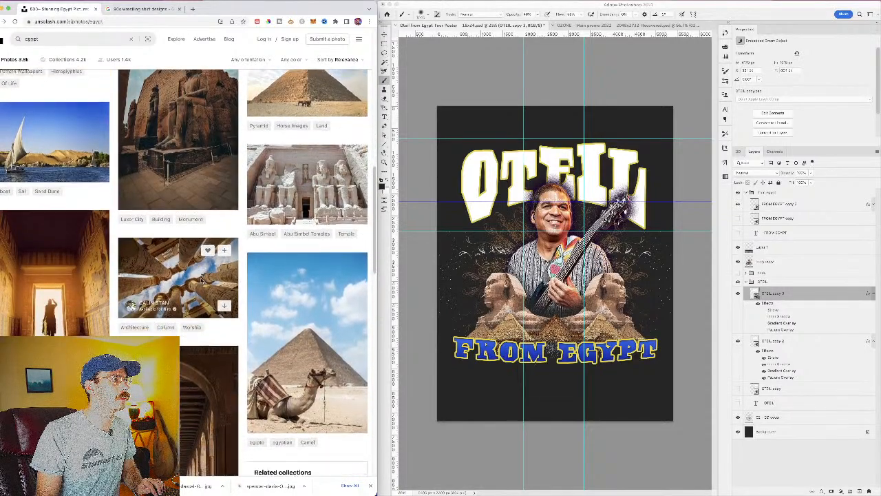
{"action": "scroll", "coordinate": [201, 279], "scroll_direction": "down", "scroll_amount": 5}
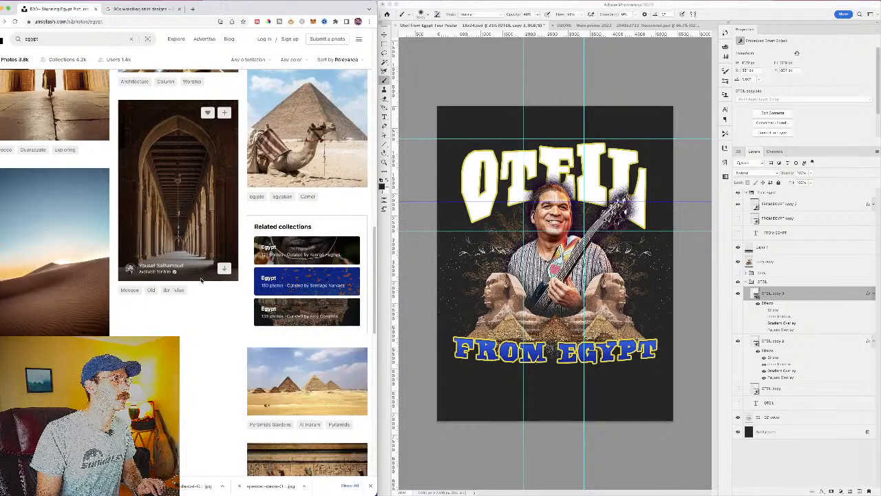
{"action": "scroll", "coordinate": [200, 281], "scroll_direction": "down", "scroll_amount": 4}
{"action": "scroll", "coordinate": [199, 283], "scroll_direction": "down", "scroll_amount": 4}
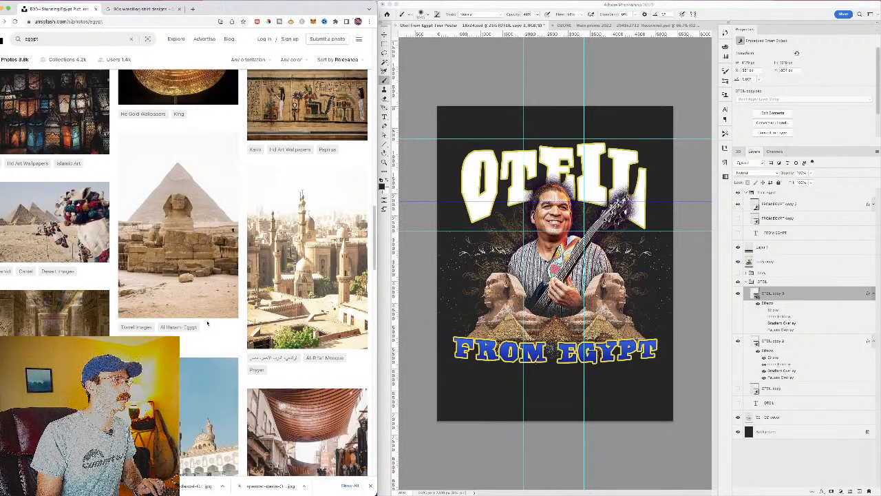
{"action": "scroll", "coordinate": [207, 323], "scroll_direction": "down", "scroll_amount": 1}
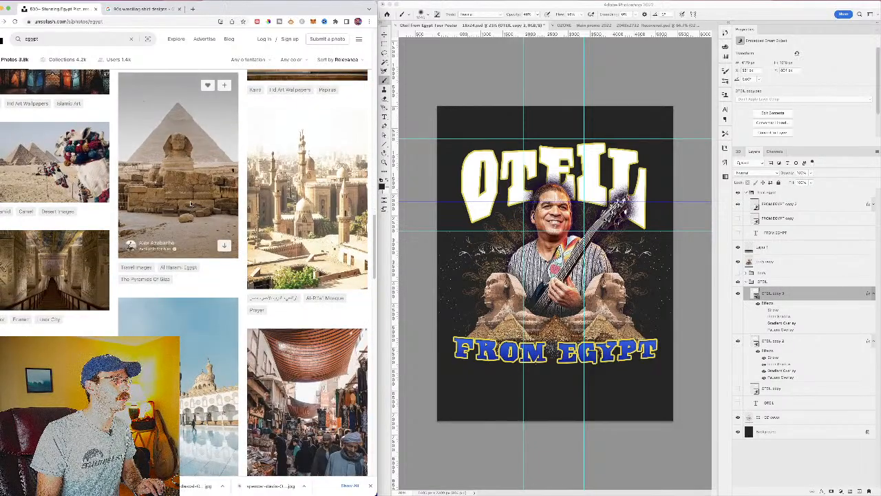
{"action": "scroll", "coordinate": [193, 206], "scroll_direction": "down", "scroll_amount": 4}
{"action": "scroll", "coordinate": [203, 296], "scroll_direction": "down", "scroll_amount": 2}
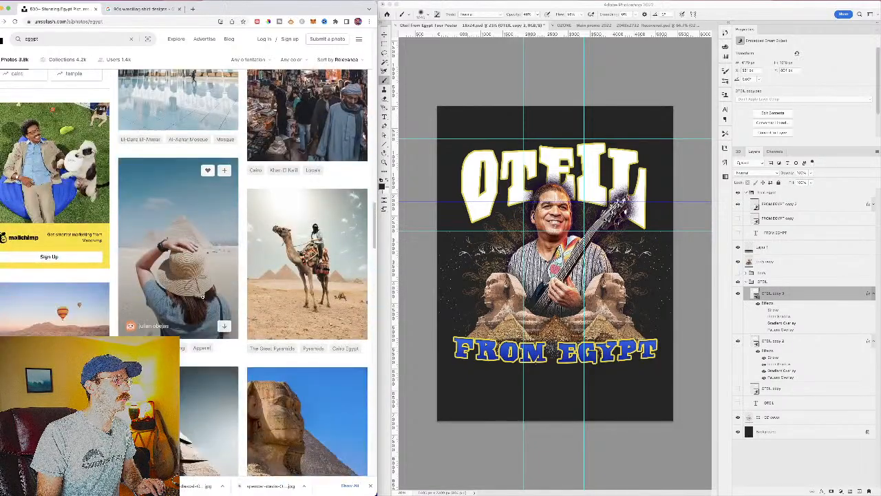
{"action": "scroll", "coordinate": [202, 296], "scroll_direction": "down", "scroll_amount": 3}
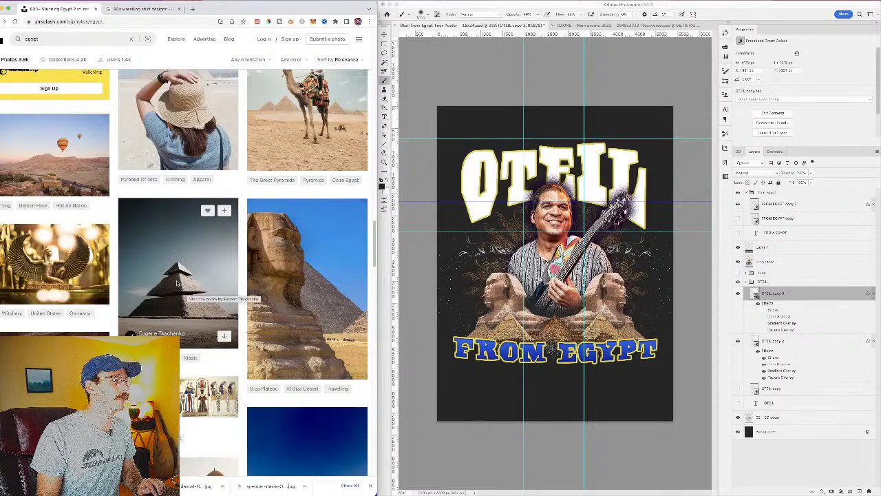
{"action": "scroll", "coordinate": [176, 282], "scroll_direction": "down", "scroll_amount": 2}
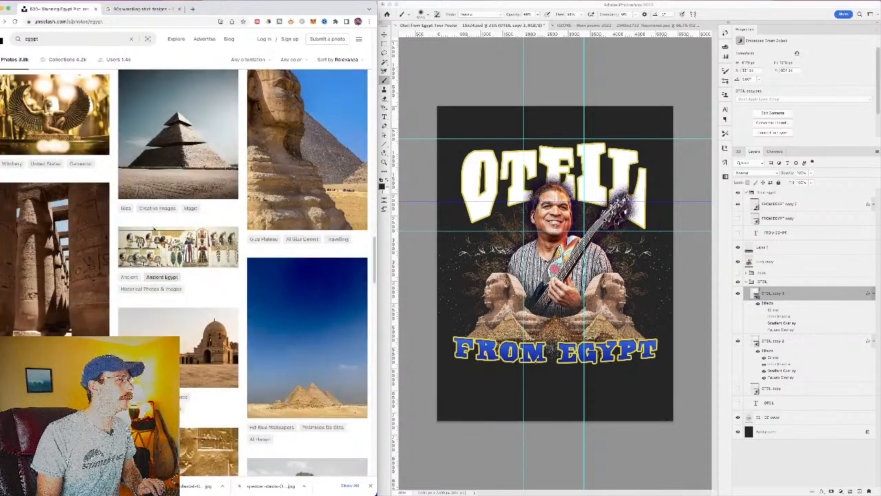
Step: Download the golden winged figure photo from the Egypt results, copy its attribution text, and dismiss the credit notice
{"action": "scroll", "coordinate": [76, 136], "scroll_direction": "up", "scroll_amount": 1}
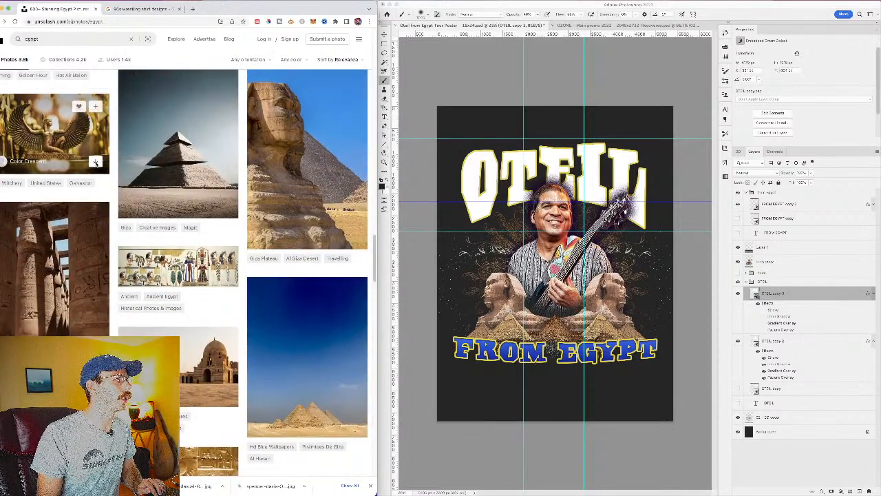
{"action": "left_click", "coordinate": [96, 161]}
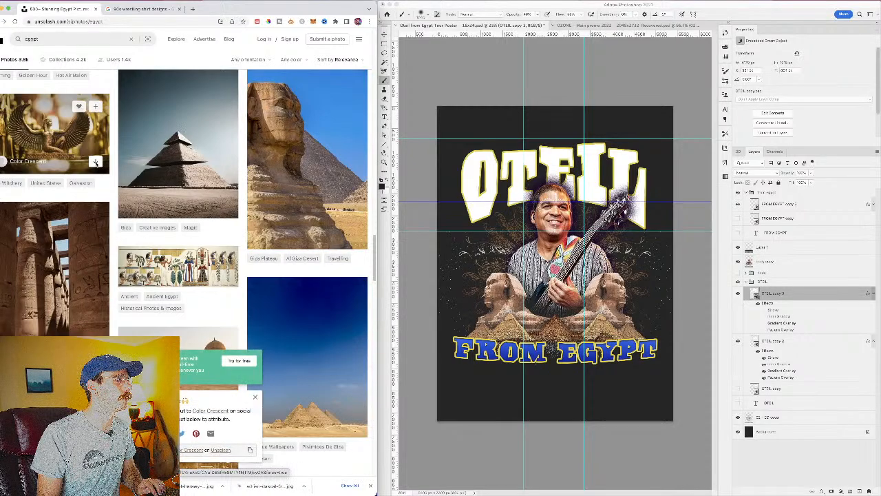
{"action": "left_click", "coordinate": [250, 450]}
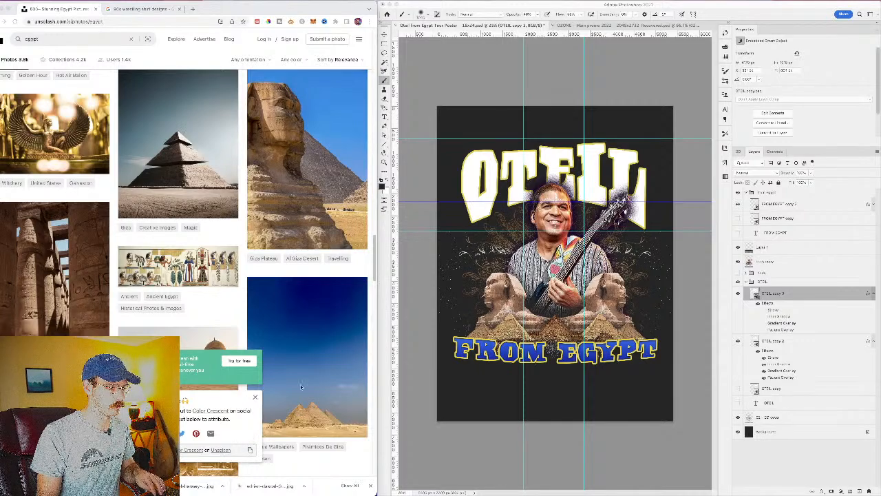
{"action": "left_click", "coordinate": [254, 397]}
Step: Look further through the Egypt photos, download the one of the sandstone pyramids under a pale sky, and copy its attribution text
{"action": "scroll", "coordinate": [254, 382], "scroll_direction": "down", "scroll_amount": 5}
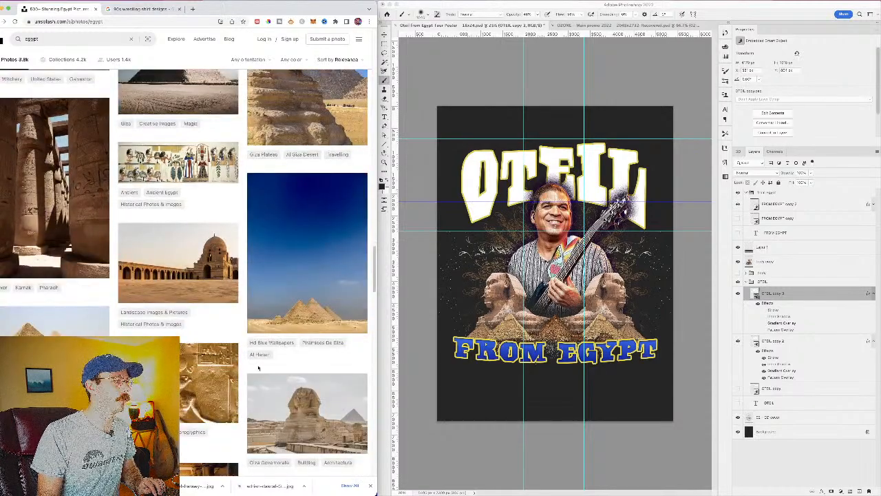
{"action": "scroll", "coordinate": [258, 368], "scroll_direction": "down", "scroll_amount": 1}
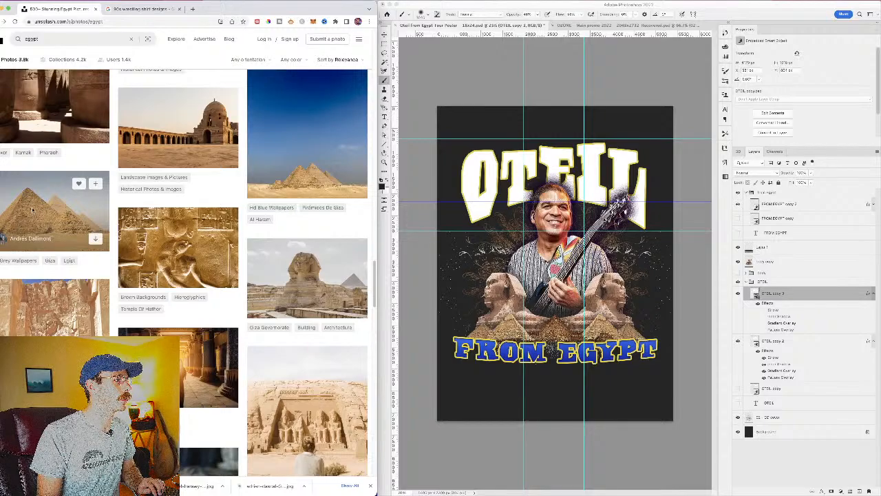
{"action": "left_click", "coordinate": [95, 238]}
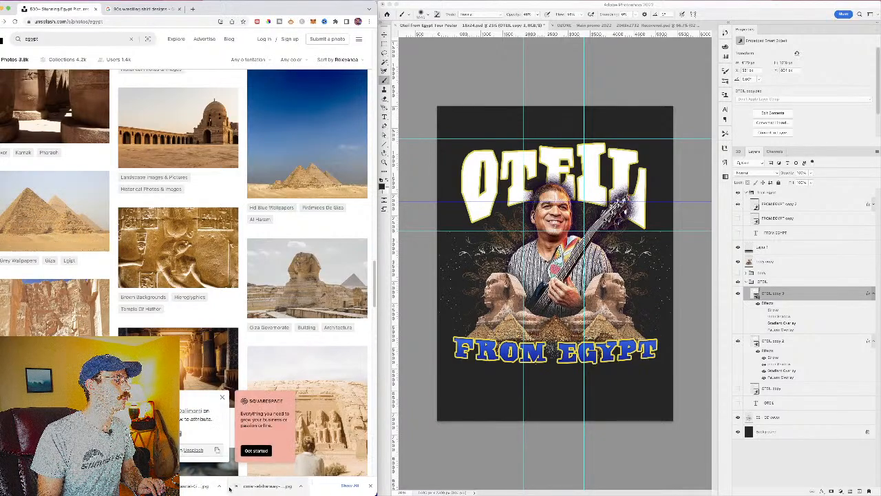
{"action": "left_click", "coordinate": [217, 450]}
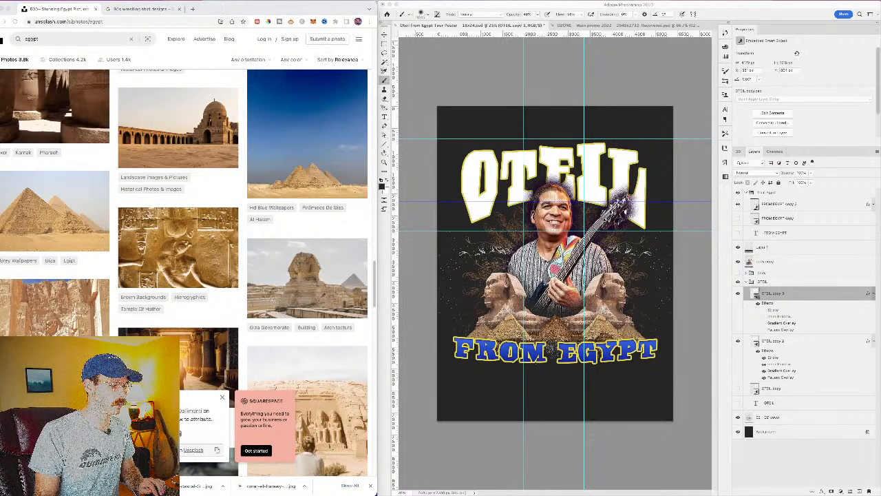
Step: Place the downloaded pyramid photo into the Photoshop poster with a slight tilt, and open the same photo as its own document
{"action": "left_click_drag", "start_coordinate": [55, 485], "coordinate": [542, 323]}
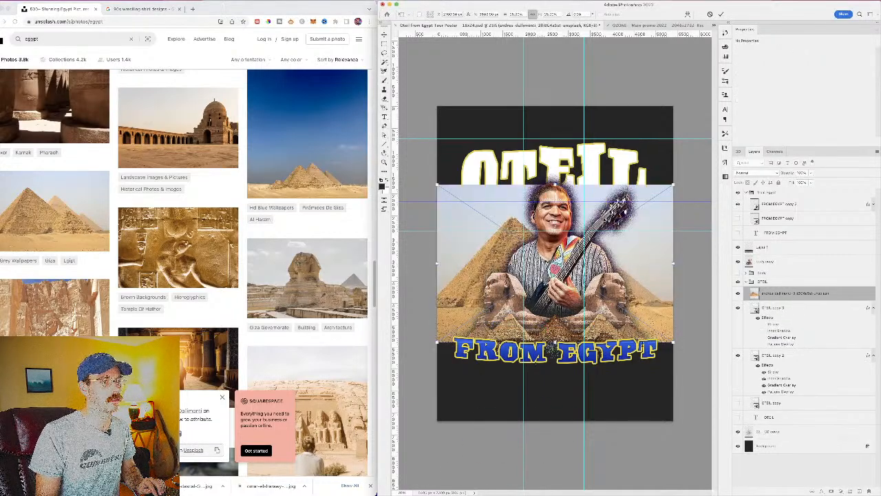
{"action": "left_click_drag", "start_coordinate": [678, 190], "coordinate": [685, 179]}
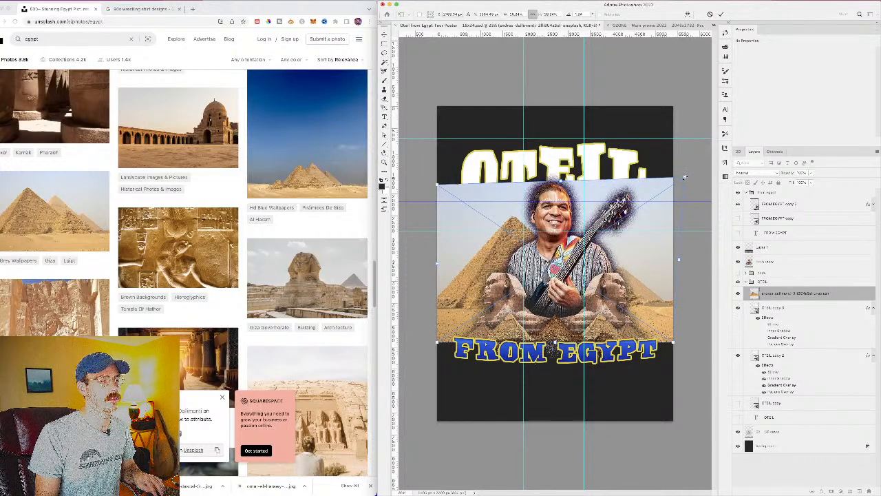
{"action": "left_click", "coordinate": [39, 1]}
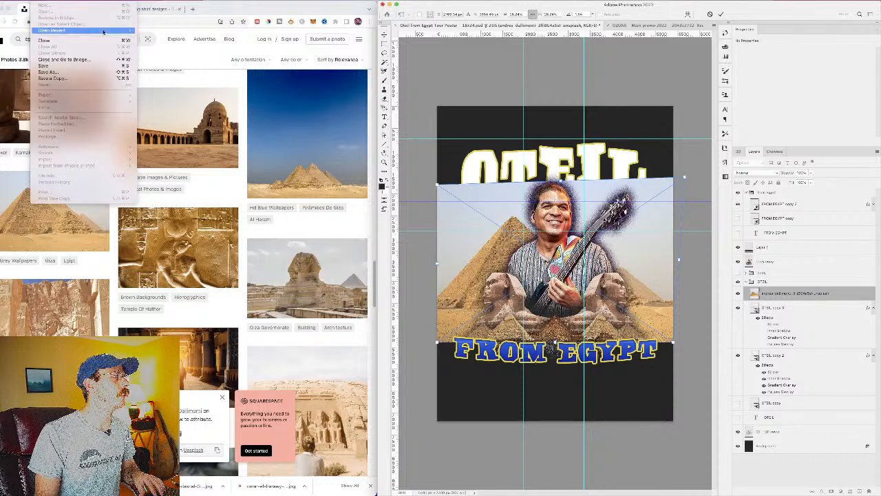
{"action": "left_click", "coordinate": [497, 82]}
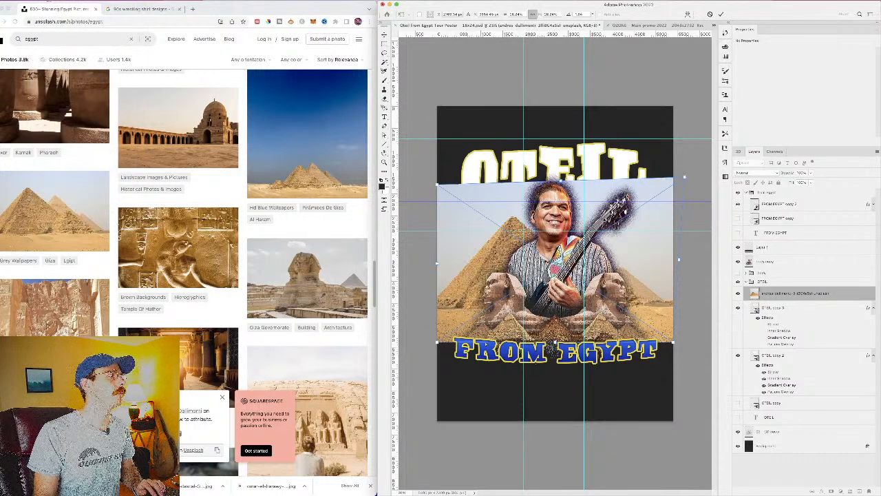
{"action": "key", "text": "Return"}
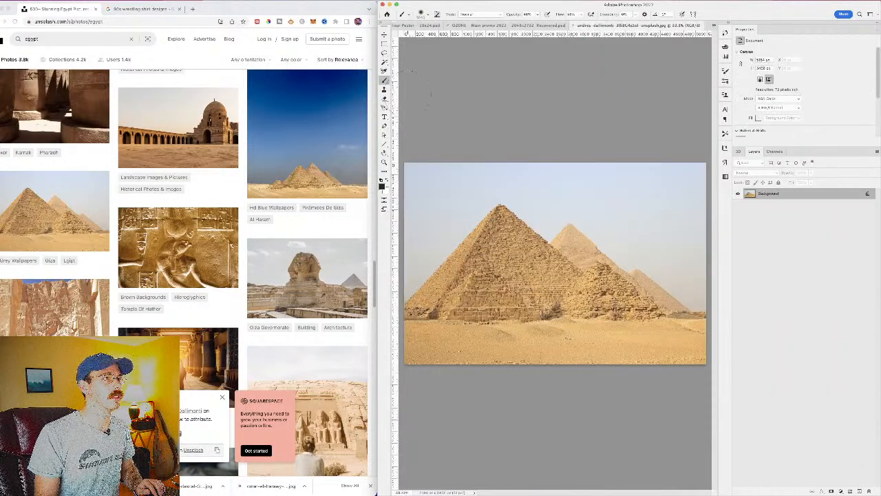
Step: Select a small rectangle of stone blocks on the largest pyramid's face and crop the photo to that area
{"action": "left_click", "coordinate": [385, 44]}
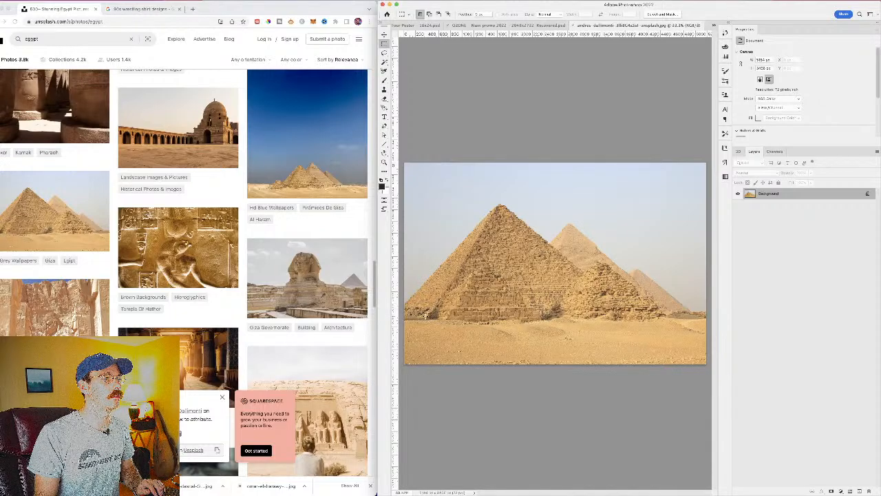
{"action": "left_click_drag", "start_coordinate": [426, 317], "coordinate": [552, 316]}
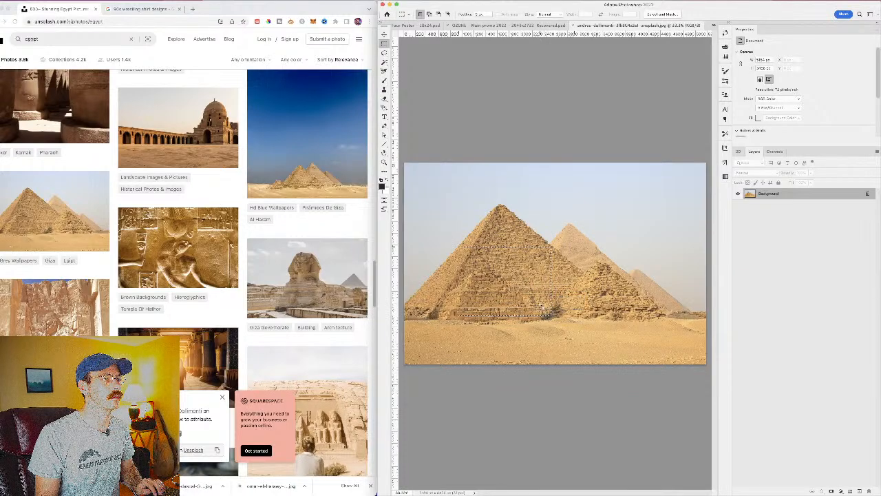
{"action": "left_click", "coordinate": [515, 289]}
{"action": "left_click_drag", "start_coordinate": [514, 289], "coordinate": [544, 256]}
{"action": "right_click", "coordinate": [545, 272]}
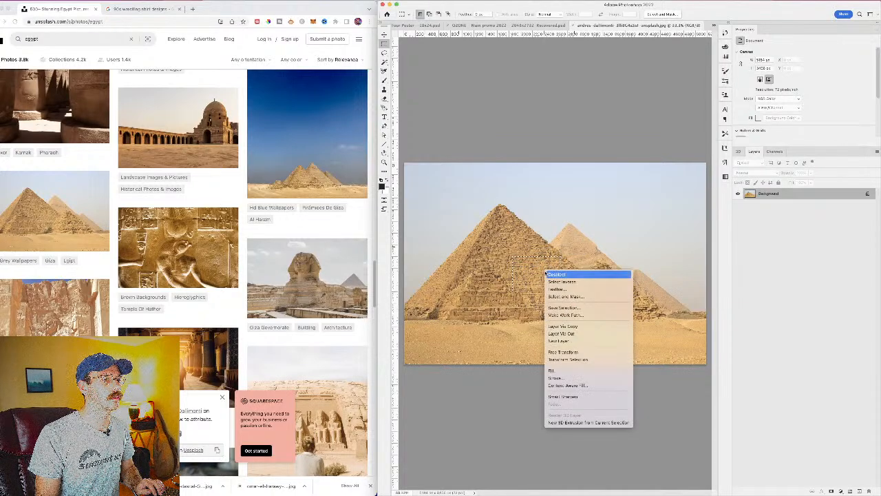
{"action": "left_click", "coordinate": [541, 274]}
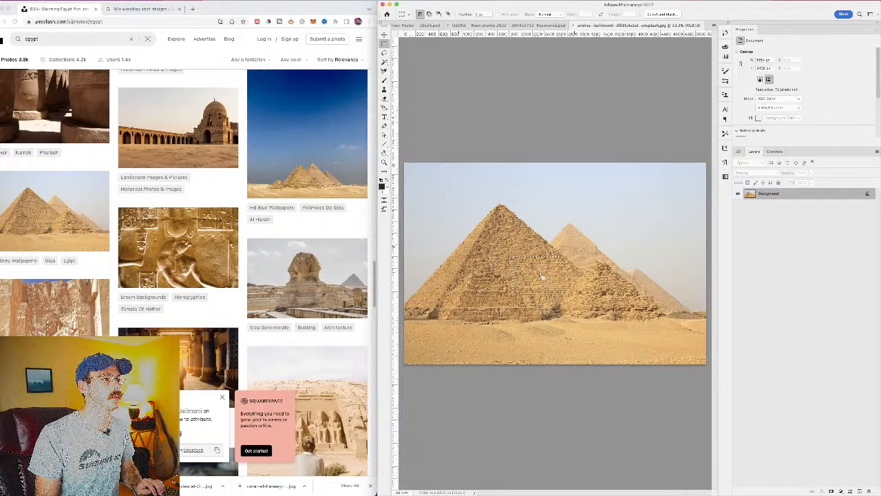
{"action": "left_click", "coordinate": [391, 172]}
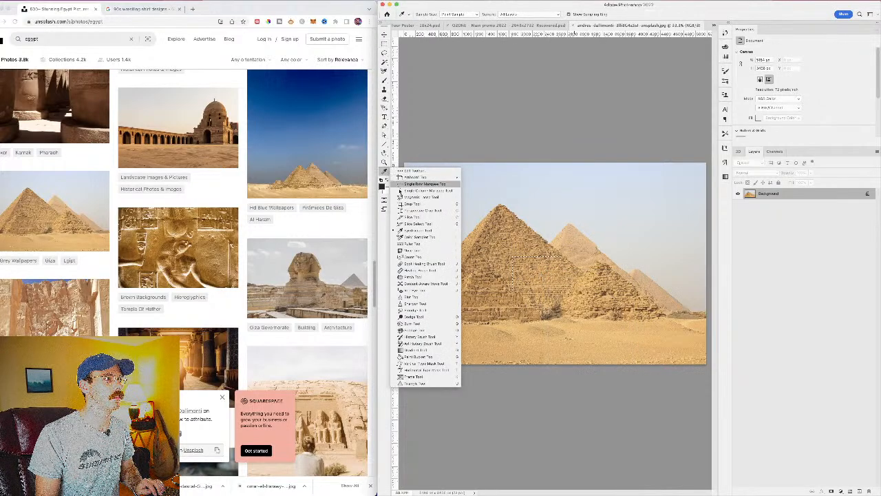
{"action": "left_click", "coordinate": [411, 204]}
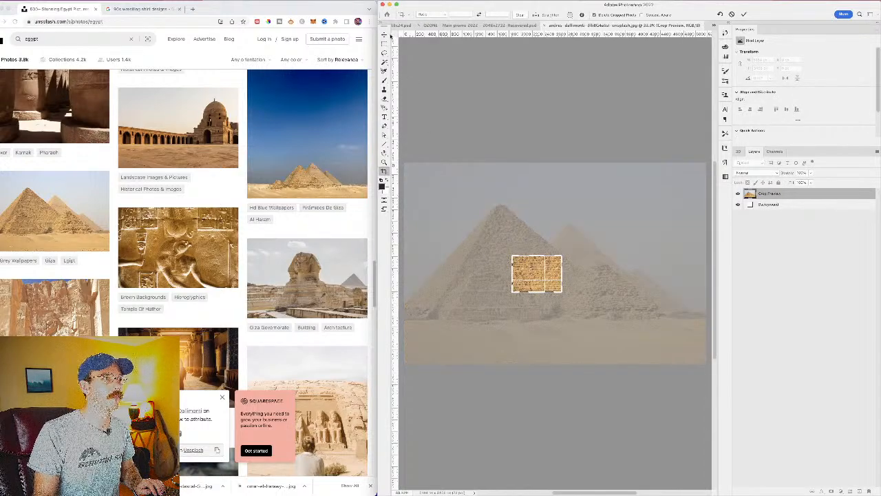
{"action": "key", "text": "Return"}
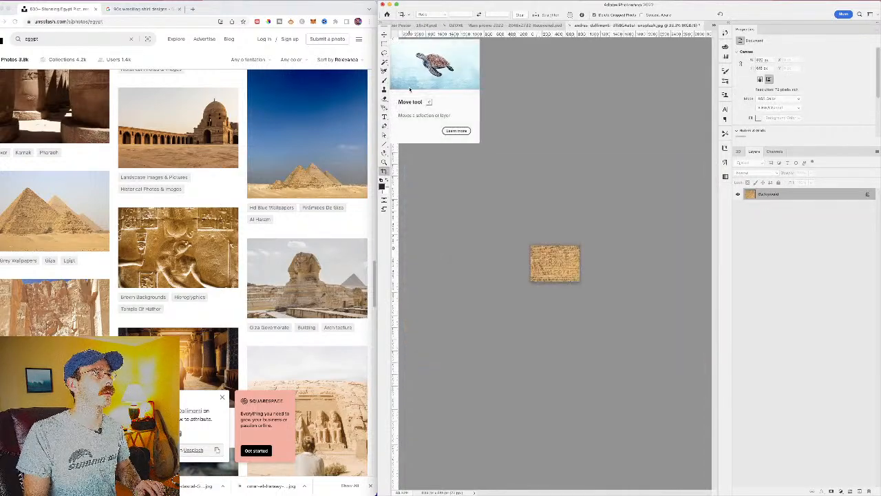
Step: Define a pattern from the cropped stone-block texture
{"action": "key", "text": "super+shift+slash"}
{"action": "type", "text": "smart sh"}
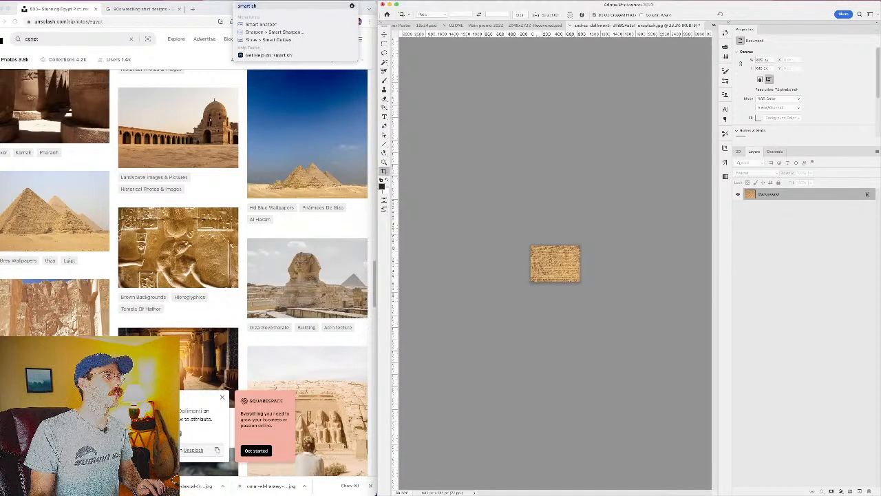
{"action": "key", "text": "super+a"}
{"action": "type", "text": "patt"}
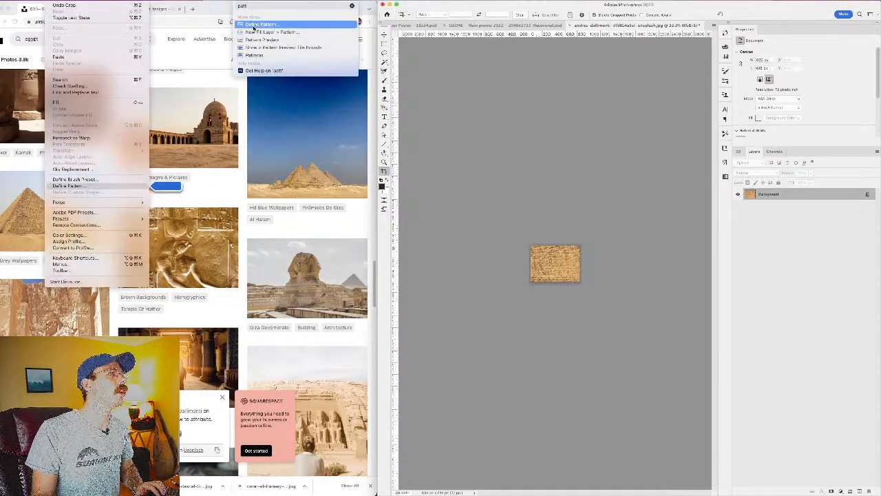
{"action": "left_click", "coordinate": [253, 26]}
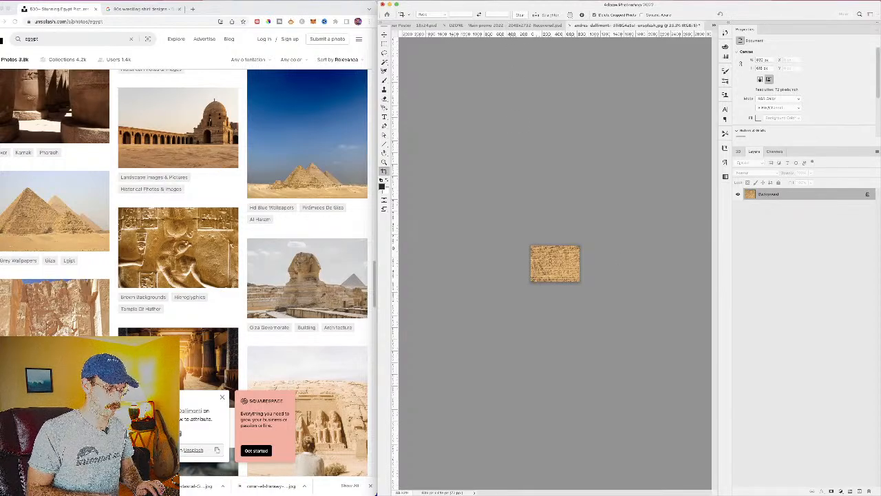
Step: Return to the Oteil From Egypt poster document and hide the placed pyramid photo layer
{"action": "left_click", "coordinate": [472, 26]}
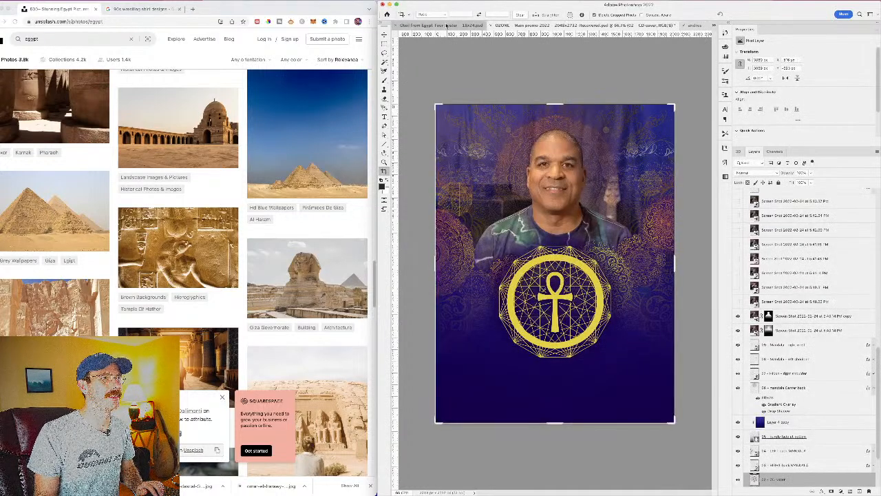
{"action": "left_click", "coordinate": [471, 26]}
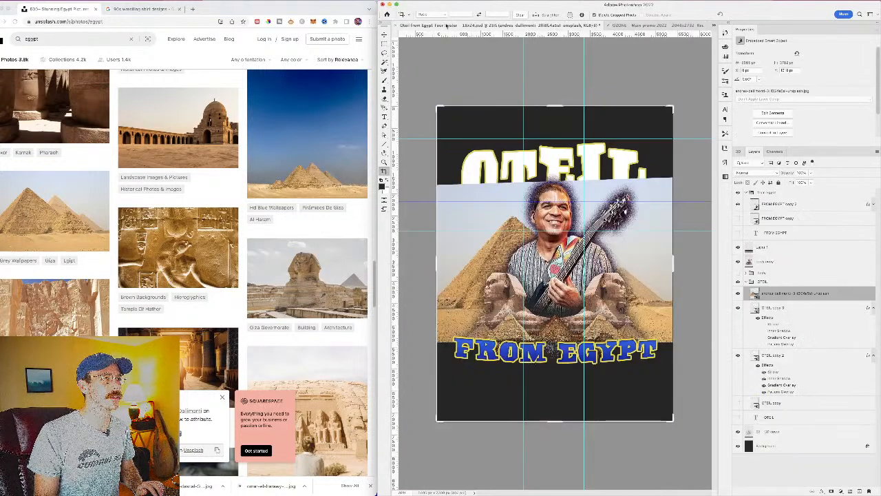
{"action": "left_click", "coordinate": [738, 293]}
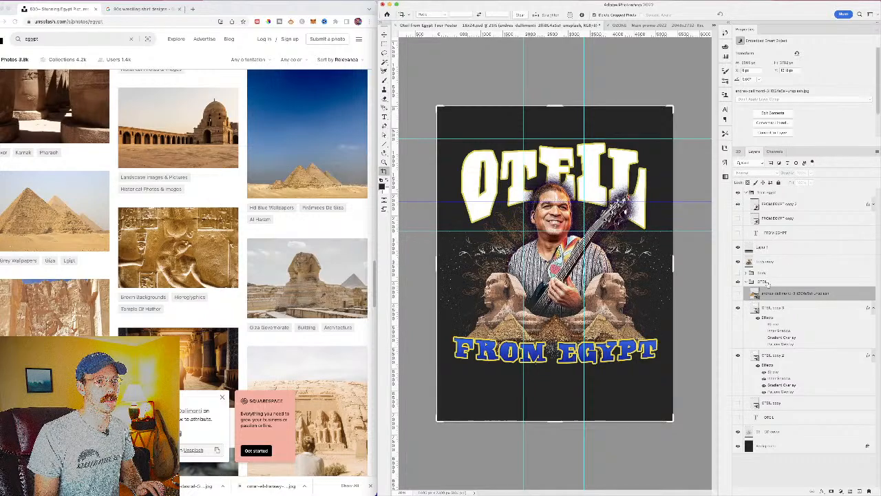
Step: Apply the stone pattern as the Pattern Overlay on OTEIL copy 2, and expose it by hiding OTEIL copy 3 and the Gradient Overlay
{"action": "left_click", "coordinate": [771, 205]}
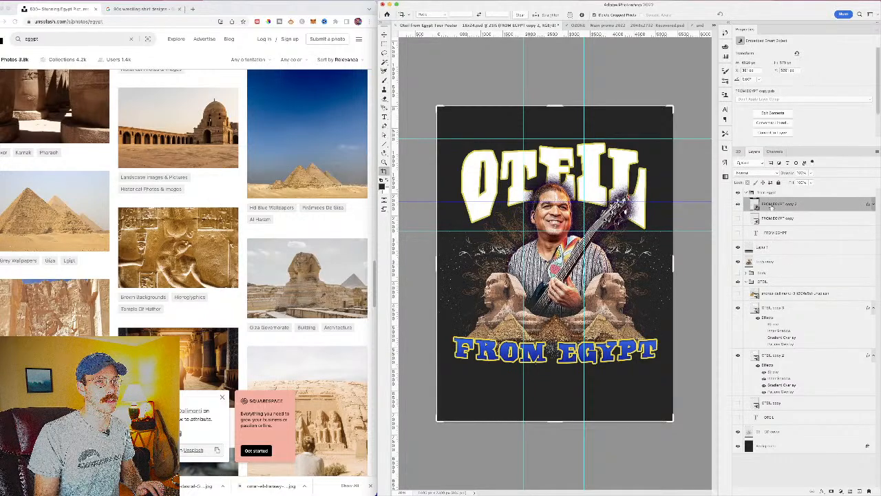
{"action": "double_click", "coordinate": [779, 392]}
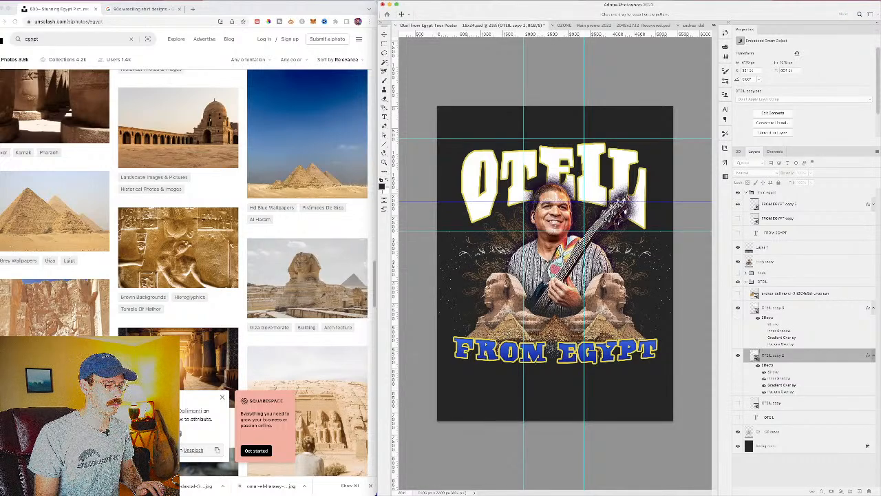
{"action": "key", "text": "Return"}
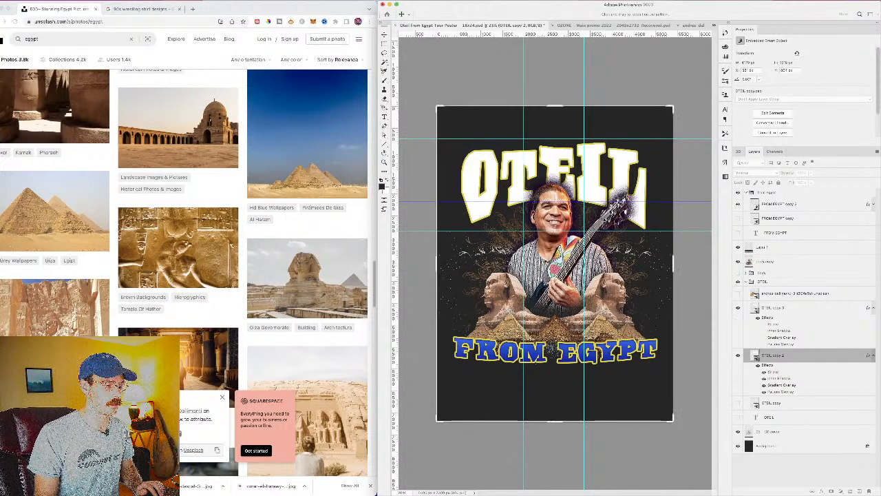
{"action": "left_click", "coordinate": [739, 308]}
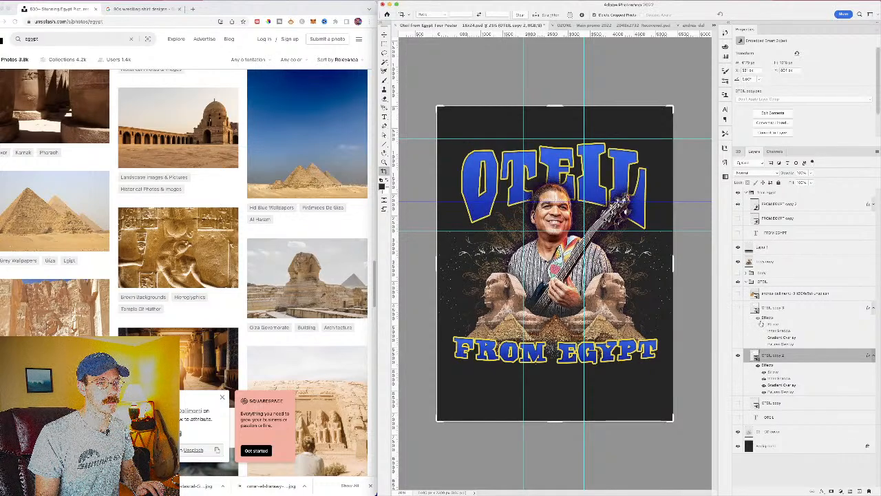
{"action": "left_click", "coordinate": [763, 384]}
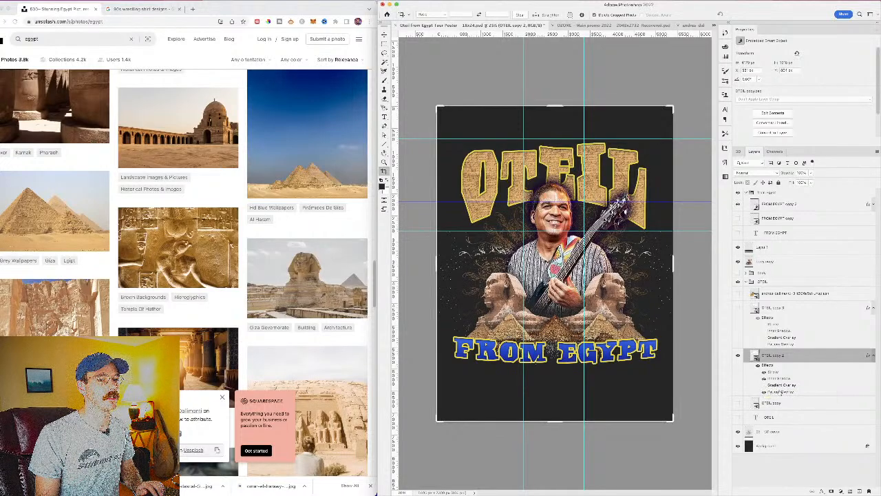
Step: Adjust the Pattern Overlay on OTEIL copy 2 and check the lettering by toggling its inner shadow, stroke and layer visibility
{"action": "key", "text": "Return"}
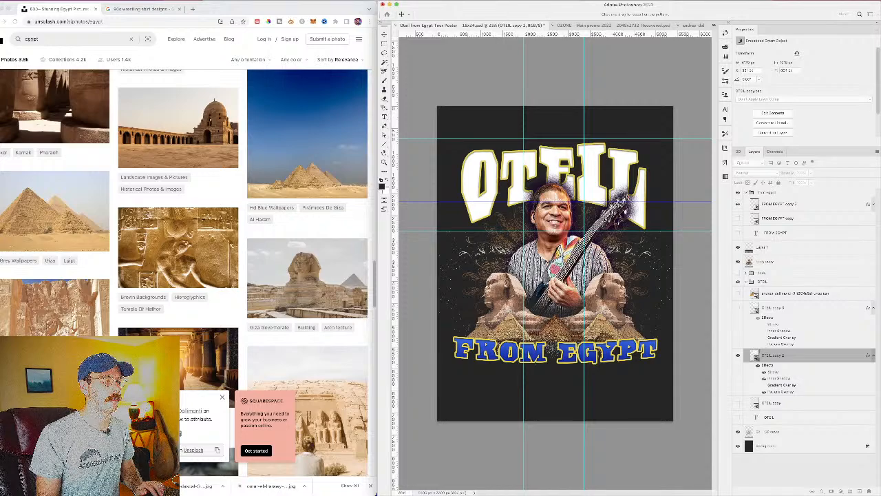
{"action": "key", "text": "c"}
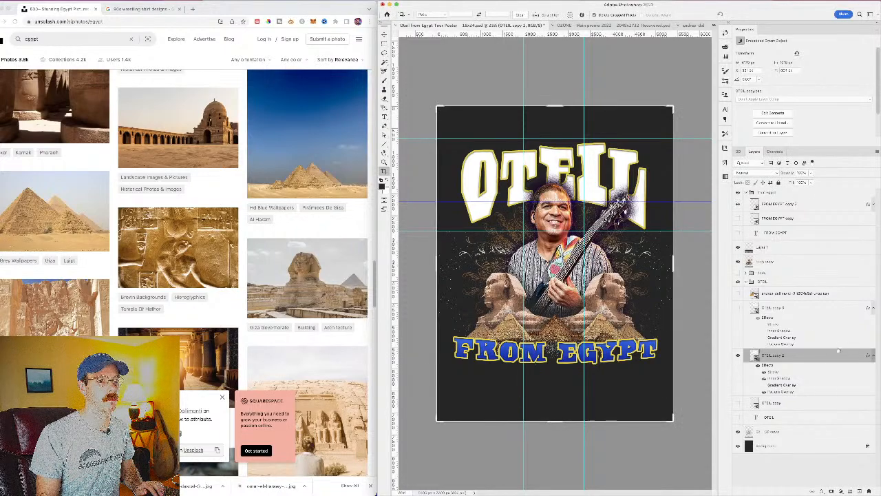
{"action": "left_click", "coordinate": [763, 378]}
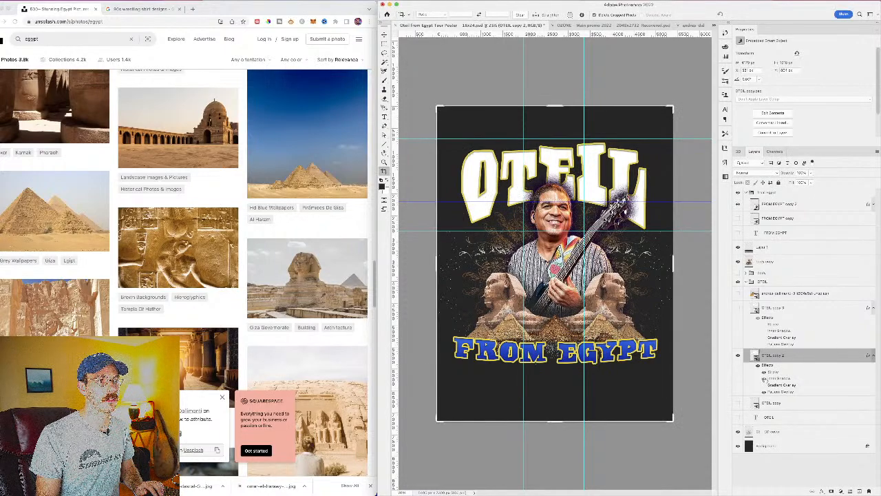
{"action": "left_click", "coordinate": [764, 373]}
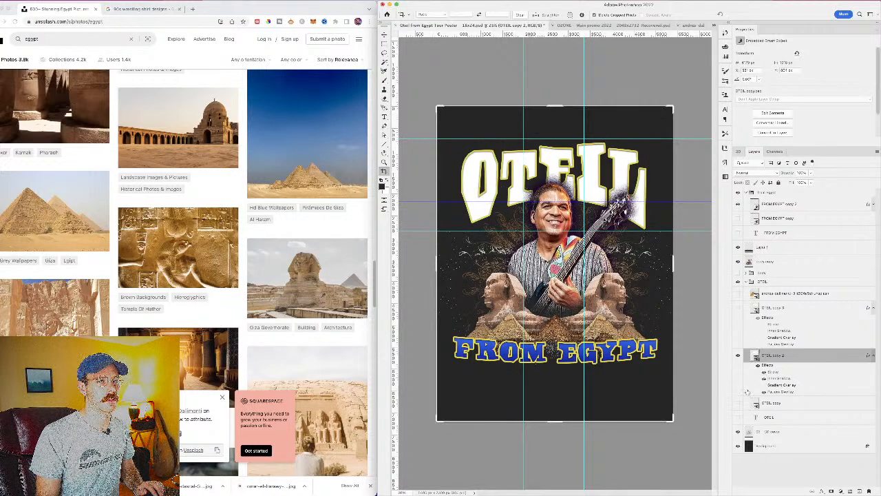
{"action": "left_click", "coordinate": [738, 356]}
{"action": "left_click", "coordinate": [738, 355]}
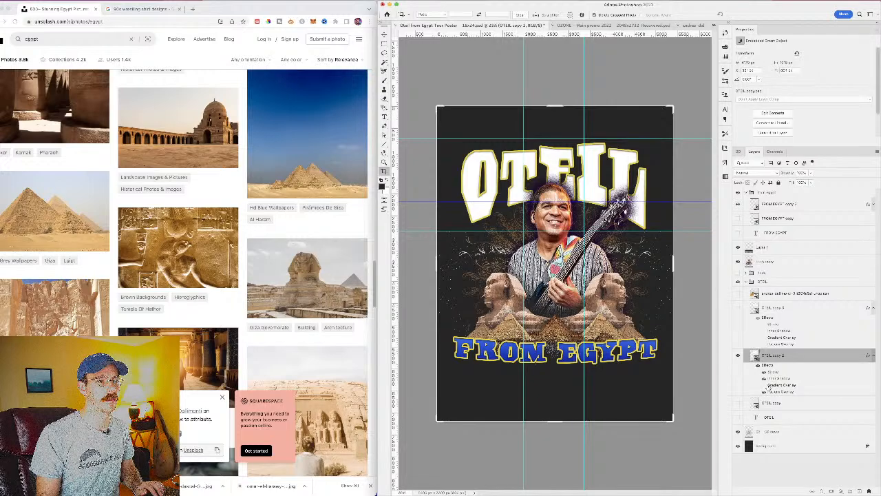
Step: Turn the Gradient Overlay on OTEIL copy 2 back on and adjust the Pattern Overlay so the stone texture blends with the blue
{"action": "left_click", "coordinate": [764, 390]}
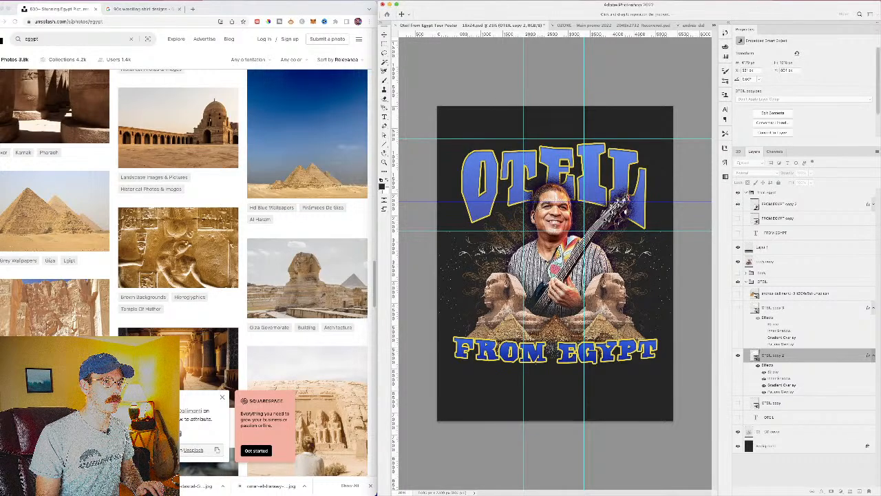
{"action": "key", "text": "c"}
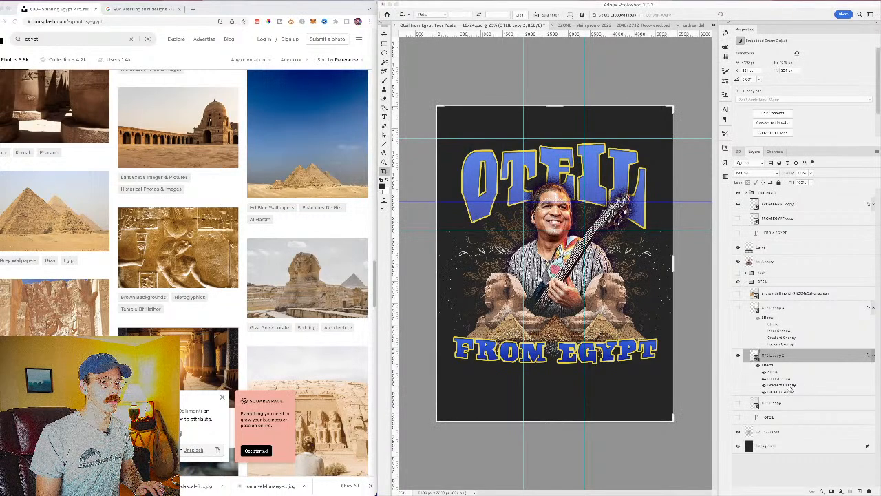
{"action": "double_click", "coordinate": [790, 391]}
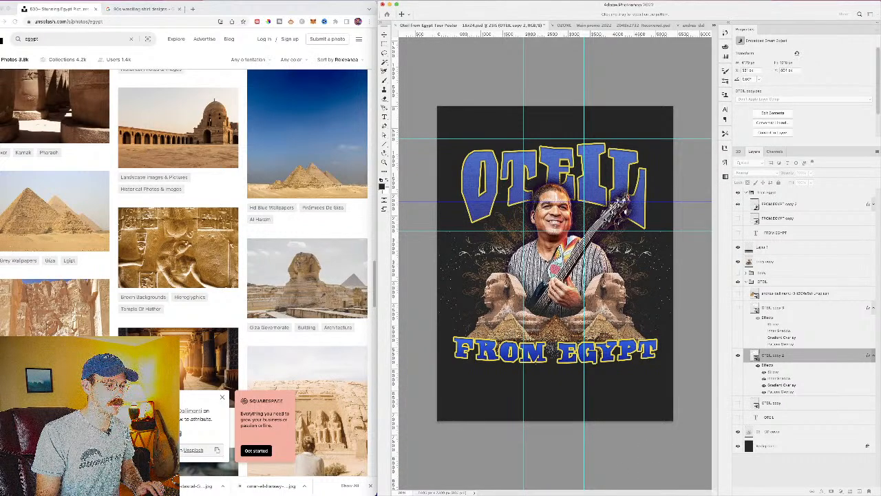
{"action": "key", "text": "c"}
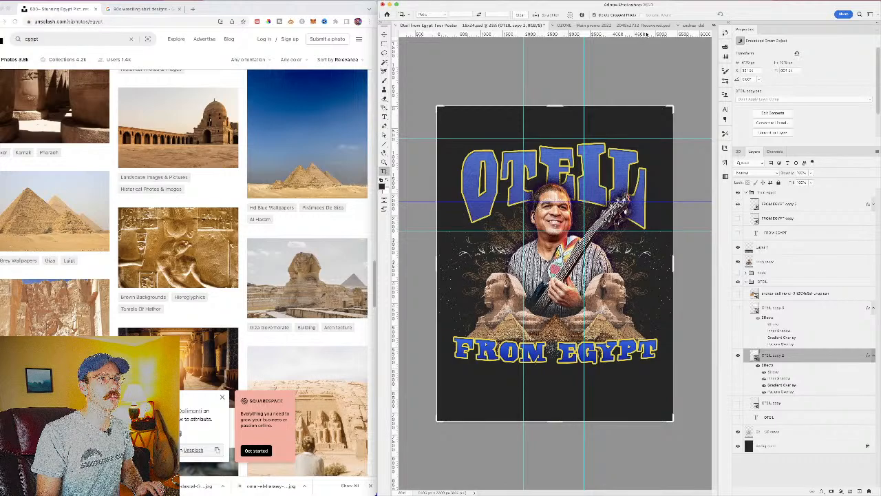
Step: Return to the cropped stone texture document and convert the image to high-contrast pure black and white
{"action": "left_click", "coordinate": [689, 25]}
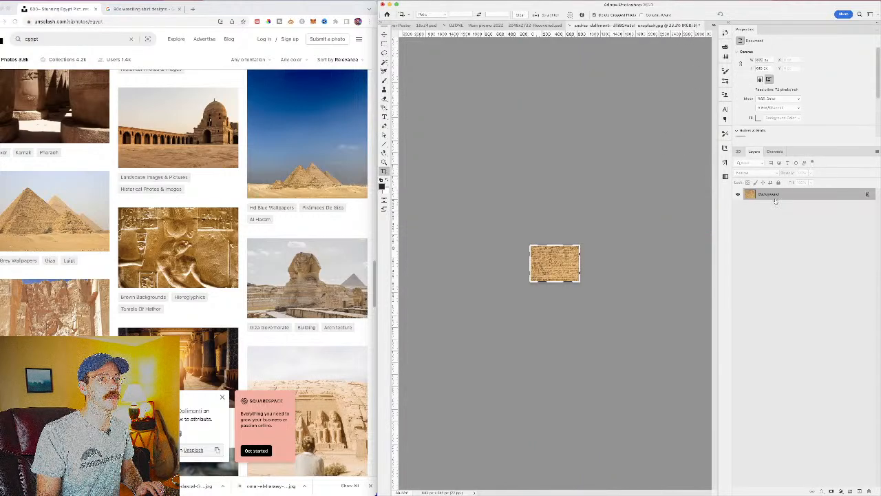
{"action": "key", "text": "super+shift+slash"}
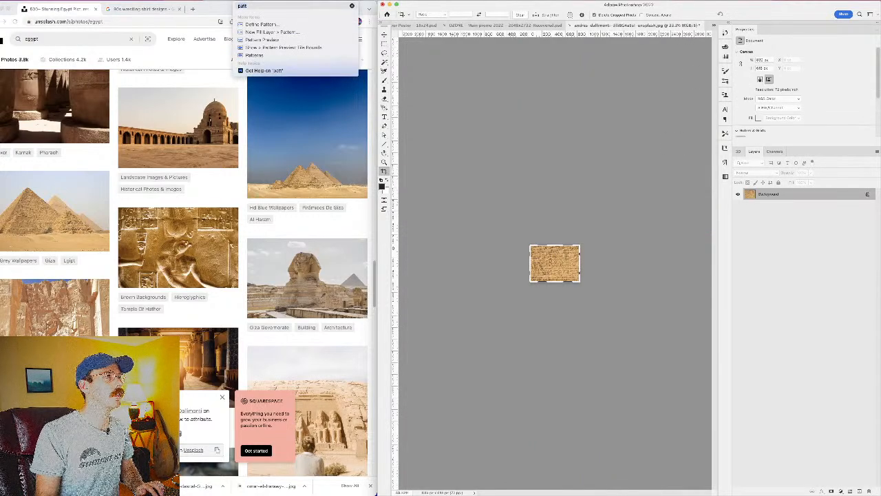
{"action": "type", "text": "defin"}
{"action": "key", "text": "Return"}
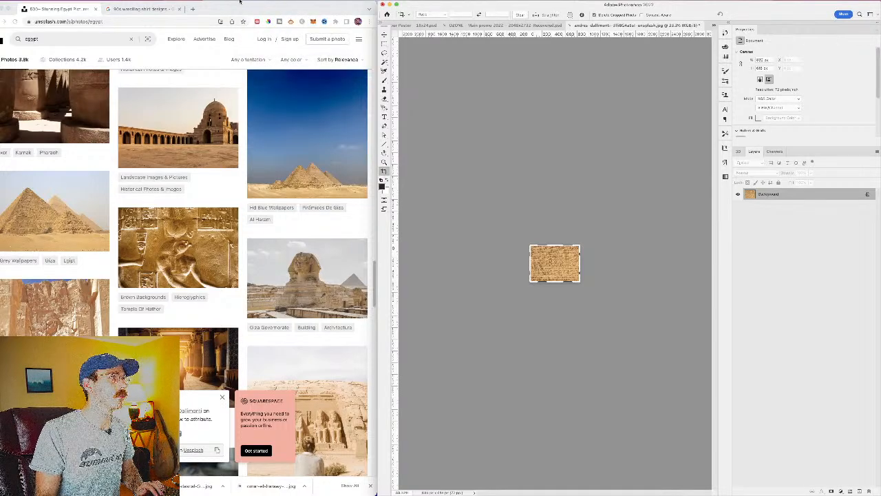
{"action": "left_click", "coordinate": [241, 2]}
{"action": "left_click", "coordinate": [275, 32]}
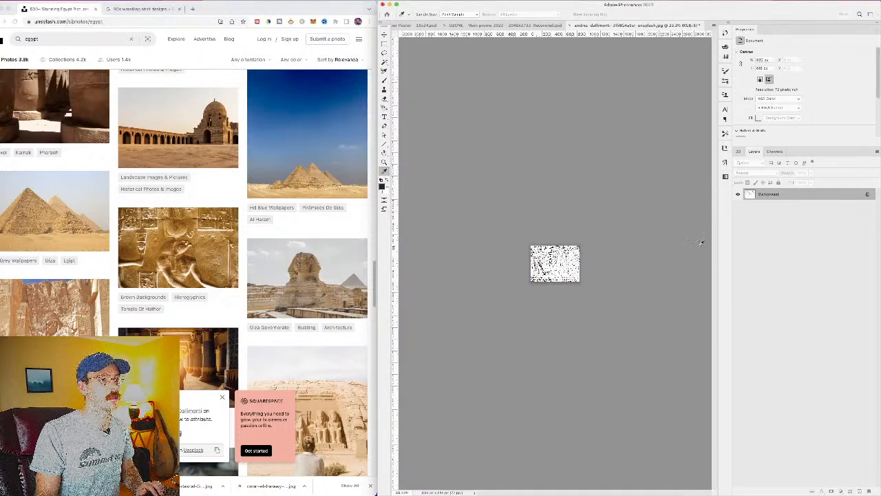
{"action": "key", "text": "c"}
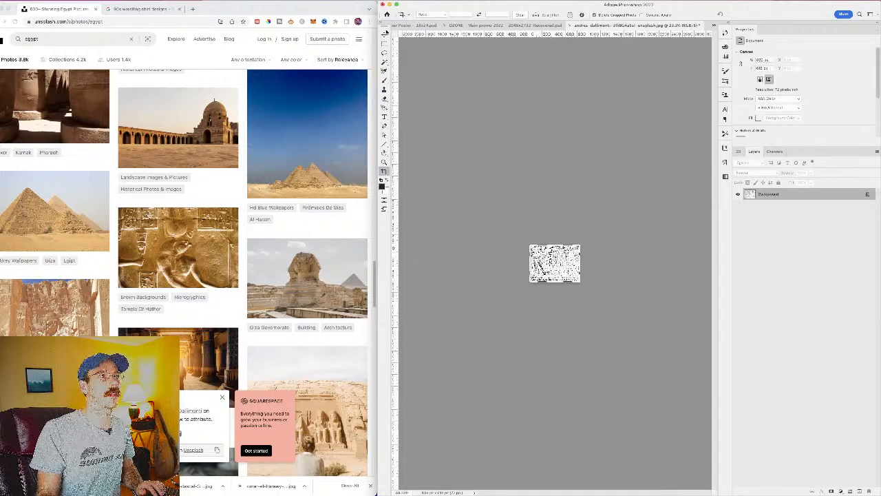
Step: Define a pattern from the black-and-white stone texture and return to the Oteil From Egypt poster document
{"action": "key", "text": "super+shift+slash"}
{"action": "type", "text": "define"}
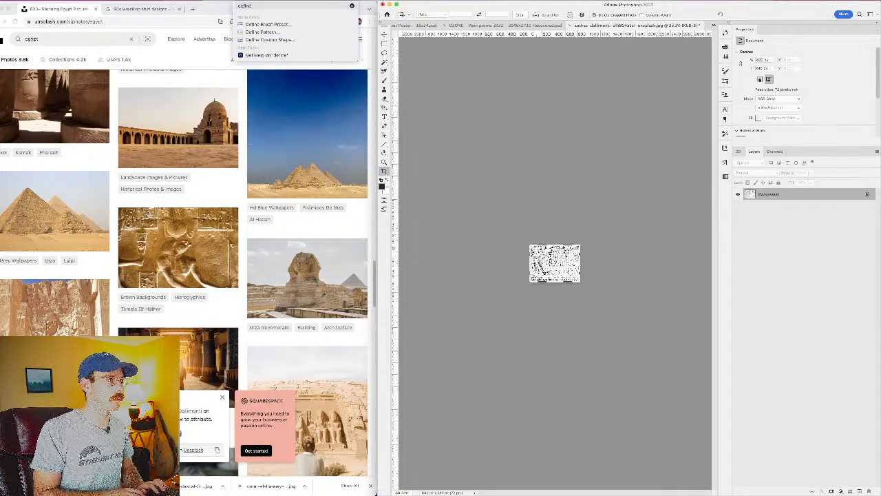
{"action": "left_click", "coordinate": [266, 32]}
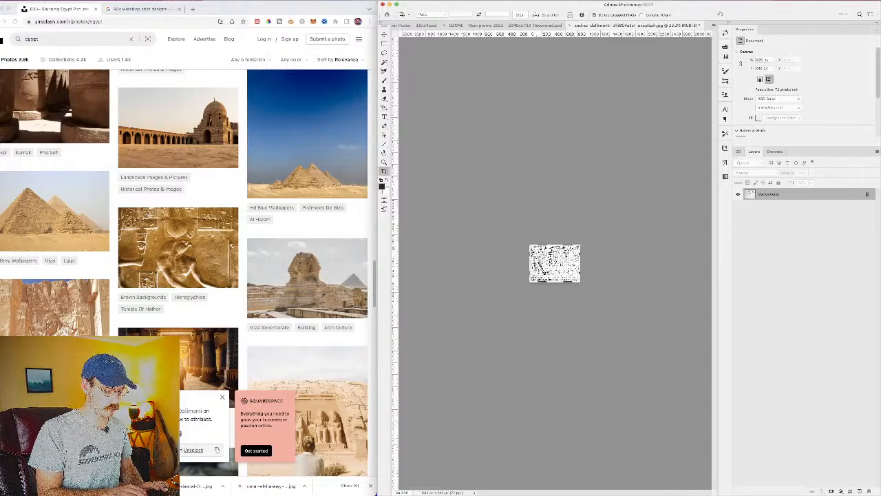
{"action": "left_click", "coordinate": [415, 25]}
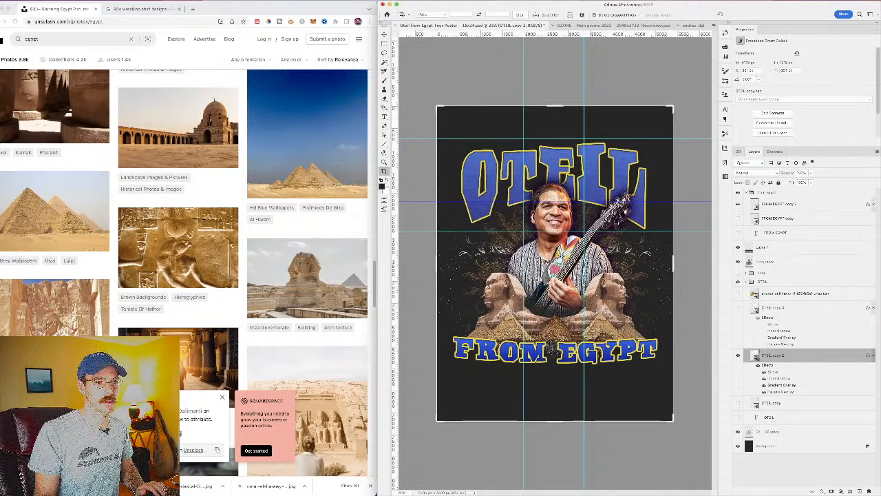
Step: Apply the black-and-white stone pattern to OTEIL copy 2's Pattern Overlay, refine the lettering's layer style, and collapse its effects list
{"action": "double_click", "coordinate": [784, 394]}
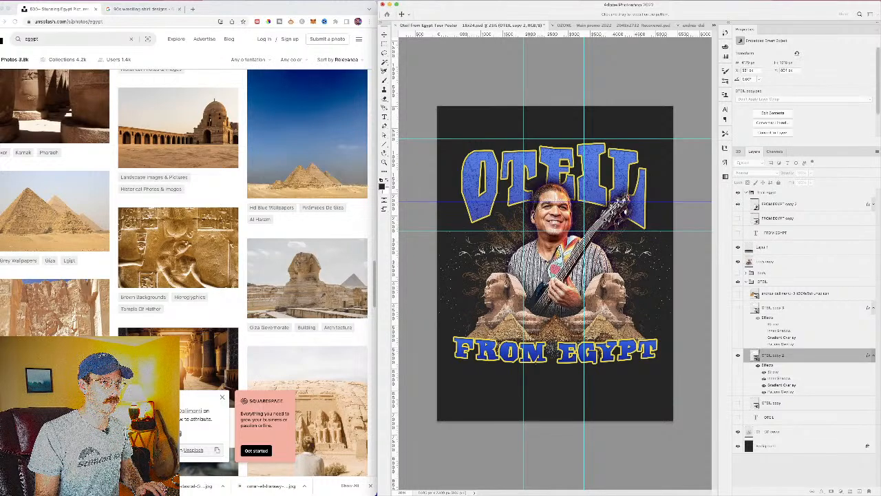
{"action": "key", "text": "c"}
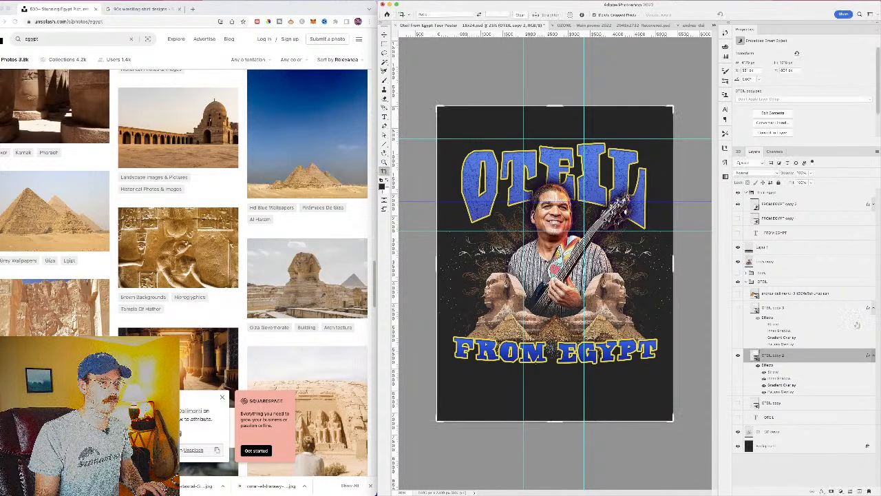
{"action": "key", "text": "v"}
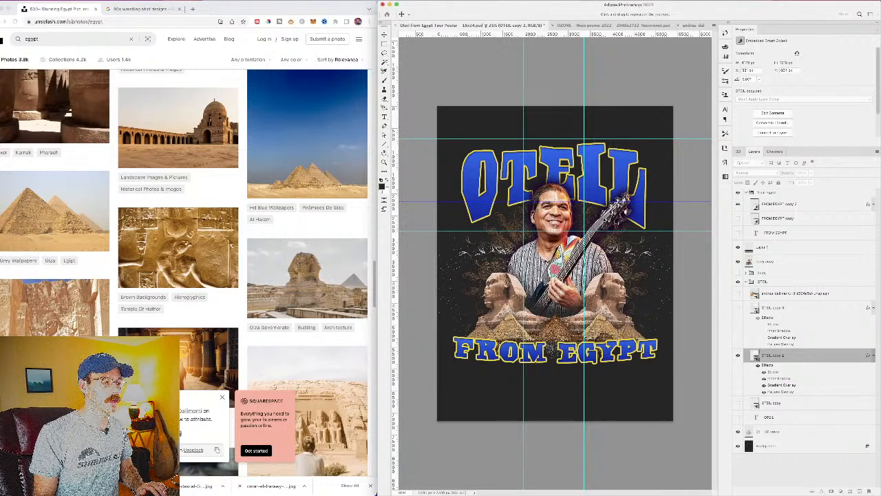
{"action": "key", "text": "c"}
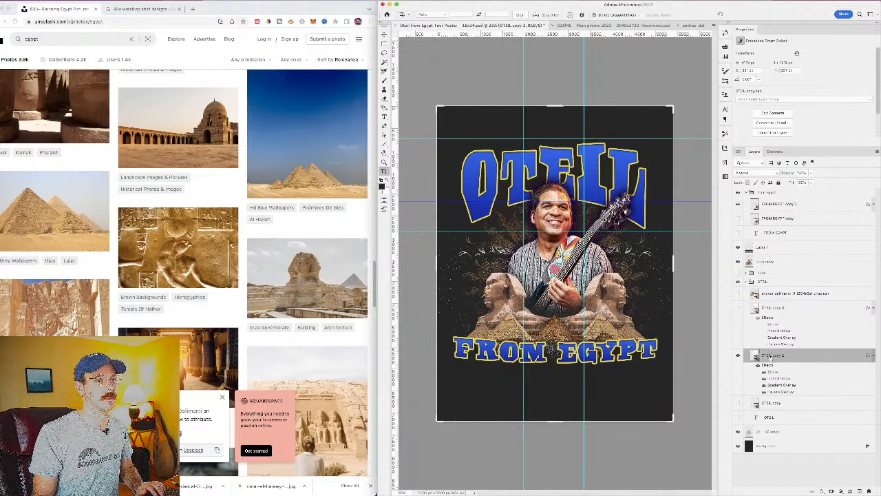
{"action": "left_click", "coordinate": [873, 354]}
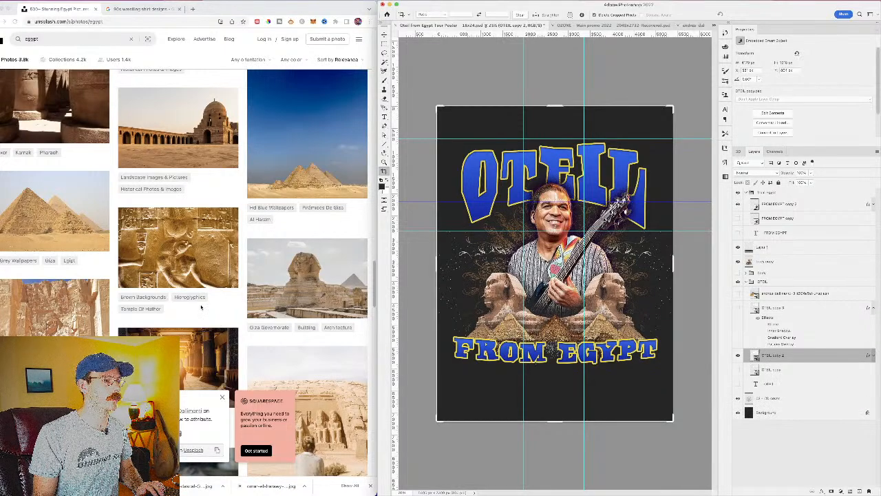
{"action": "left_click", "coordinate": [192, 9]}
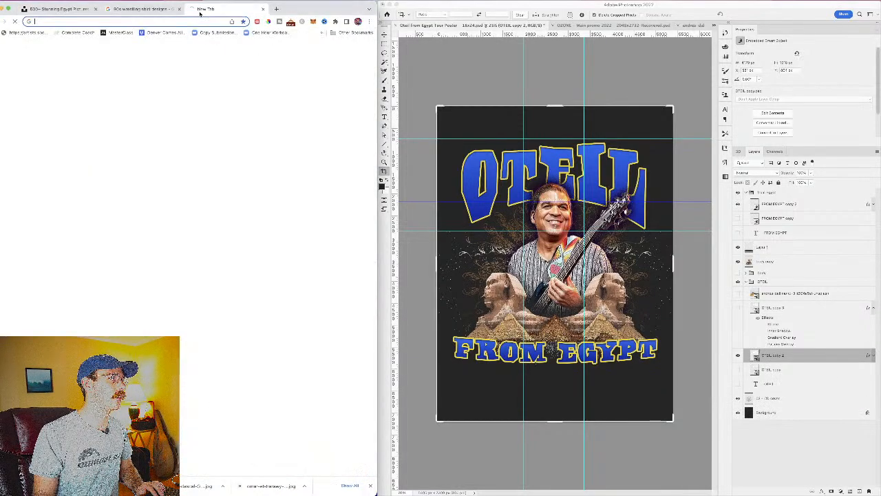
{"action": "key", "text": "super+w"}
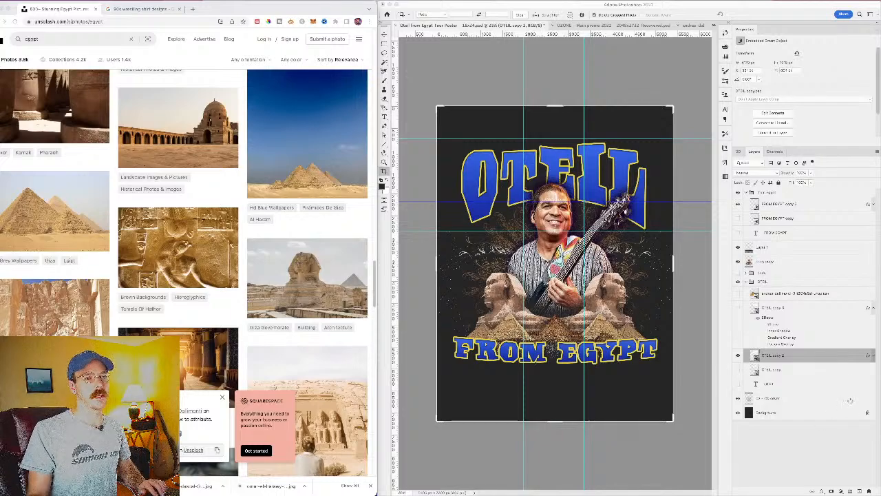
Step: Apply a Gradient Map to the body copy layer, starting from the brown gradient preset
{"action": "left_click", "coordinate": [761, 264]}
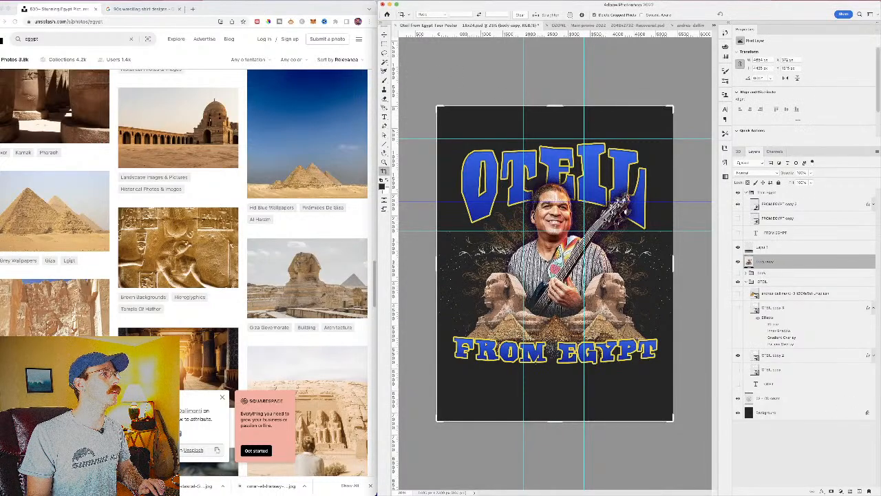
{"action": "left_click", "coordinate": [244, 1]}
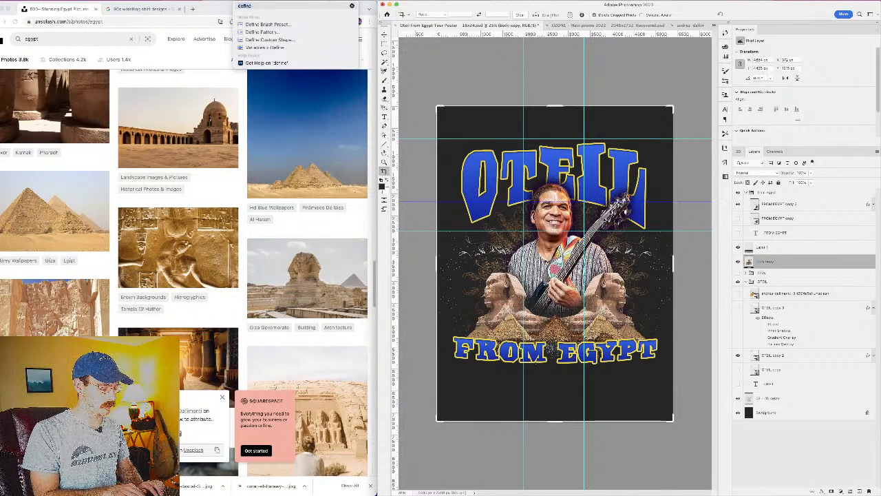
{"action": "type", "text": "grad"}
{"action": "left_click", "coordinate": [264, 33]}
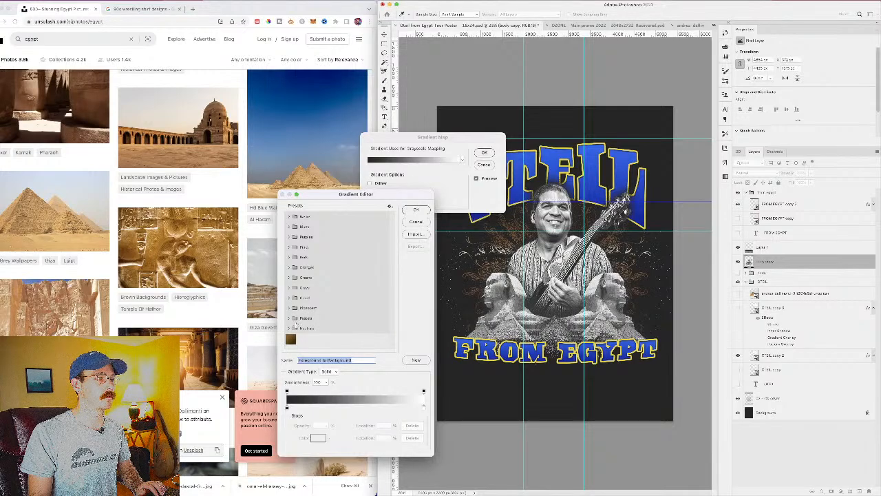
{"action": "left_click", "coordinate": [289, 341]}
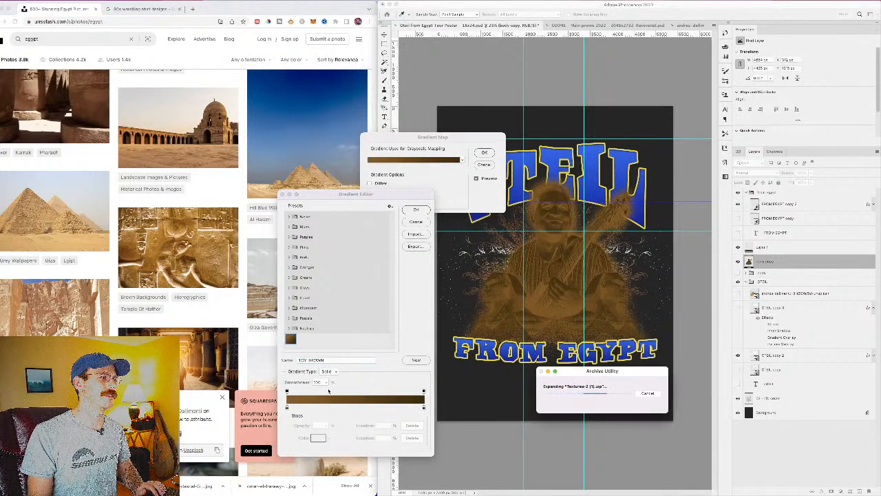
Step: Set the gradient's shadow stop at 0% to black, 000000
{"action": "left_click", "coordinate": [288, 409]}
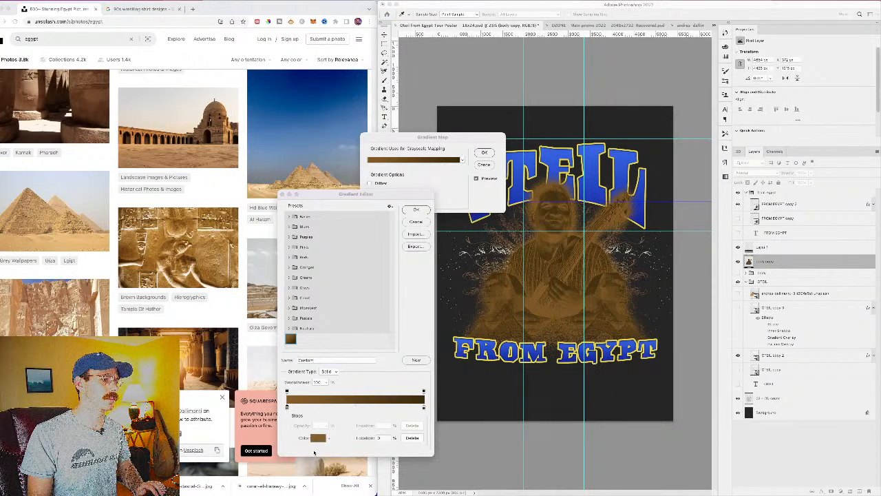
{"action": "left_click", "coordinate": [318, 438]}
{"action": "type", "text": "000000"}
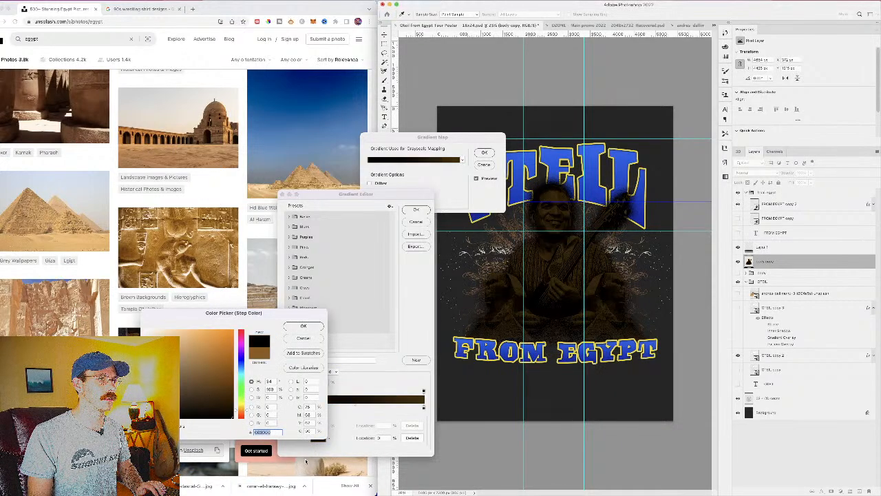
{"action": "key", "text": "Return"}
Step: Set the gradient's 100% highlight stop to golden yellow, RGB 255, 192, 0, and apply the Gradient Map to the body copy layer
{"action": "left_click", "coordinate": [423, 407]}
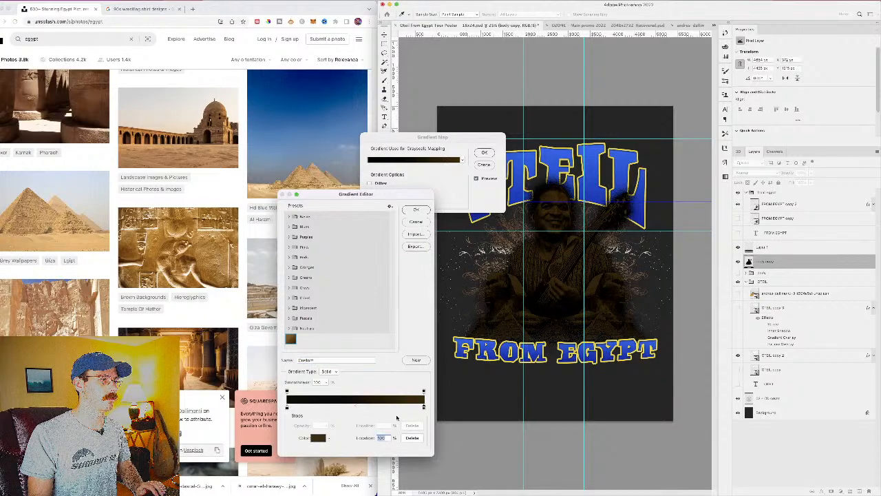
{"action": "left_click", "coordinate": [317, 438]}
{"action": "left_click", "coordinate": [226, 368]}
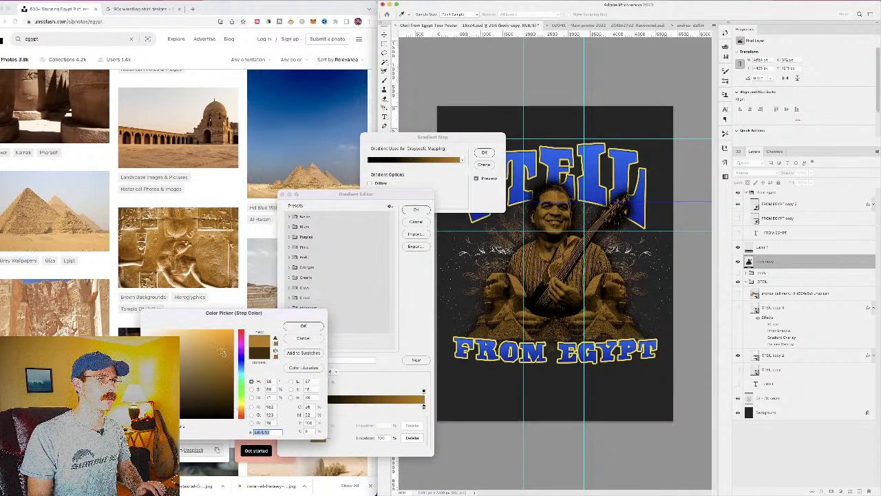
{"action": "left_click", "coordinate": [214, 351]}
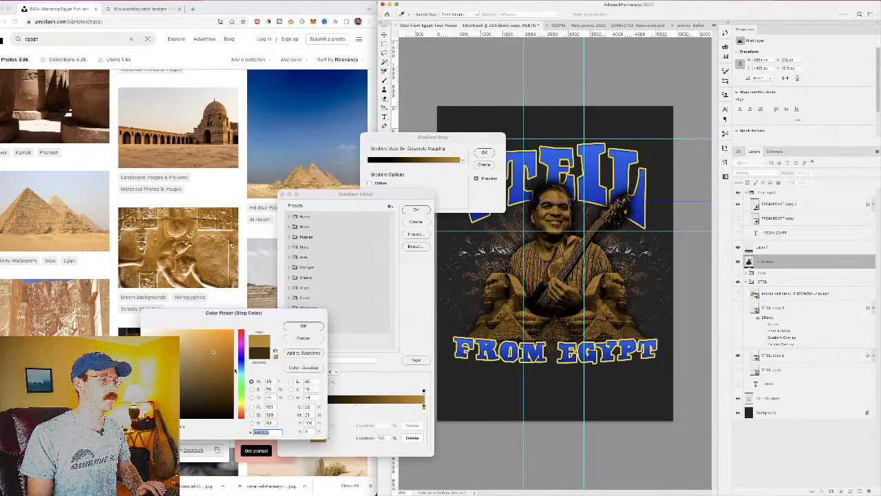
{"action": "left_click", "coordinate": [240, 410]}
{"action": "left_click", "coordinate": [221, 366]}
{"action": "left_click", "coordinate": [193, 328]}
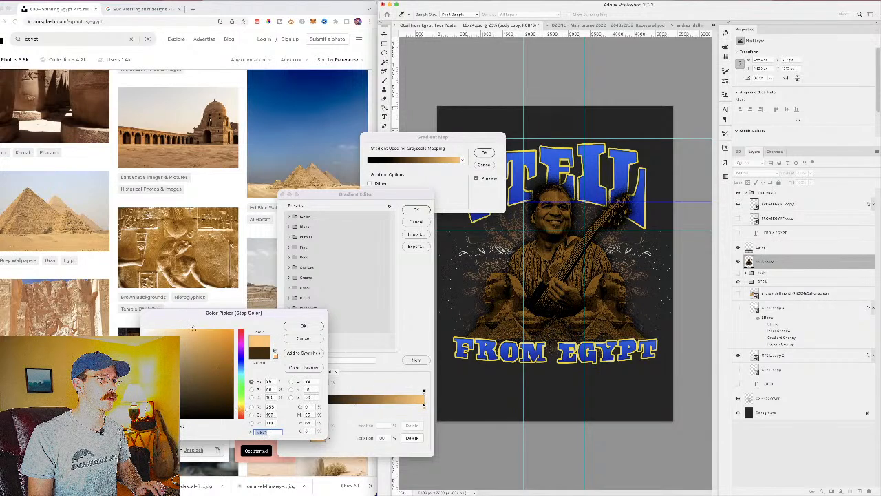
{"action": "left_click", "coordinate": [200, 337]}
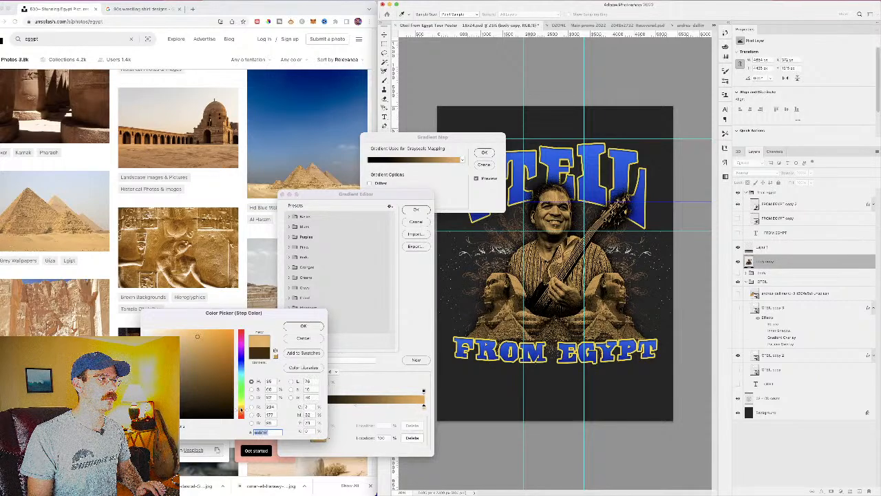
{"action": "left_click", "coordinate": [240, 409]}
{"action": "left_click_drag", "start_coordinate": [240, 409], "coordinate": [243, 410]}
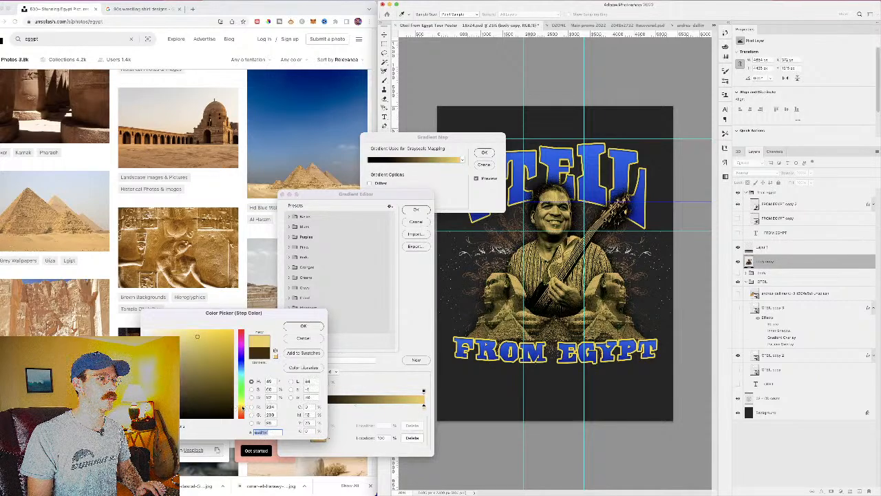
{"action": "left_click", "coordinate": [221, 335]}
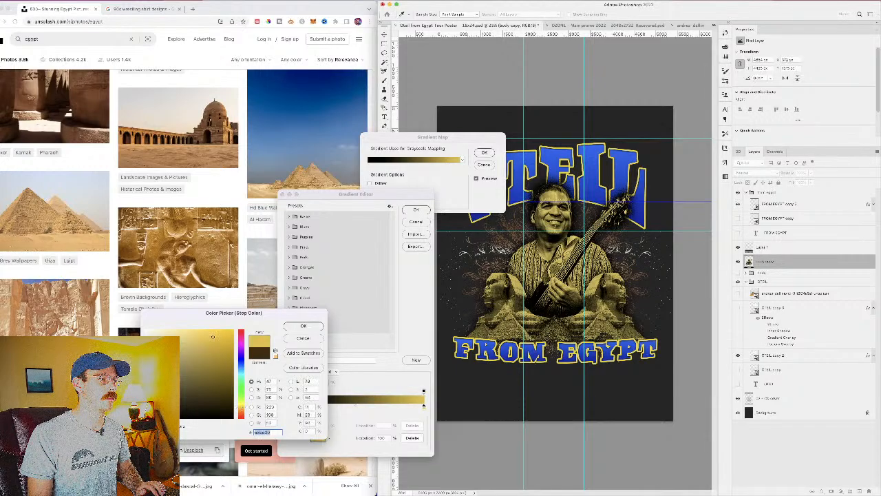
{"action": "left_click_drag", "start_coordinate": [226, 333], "coordinate": [236, 328]}
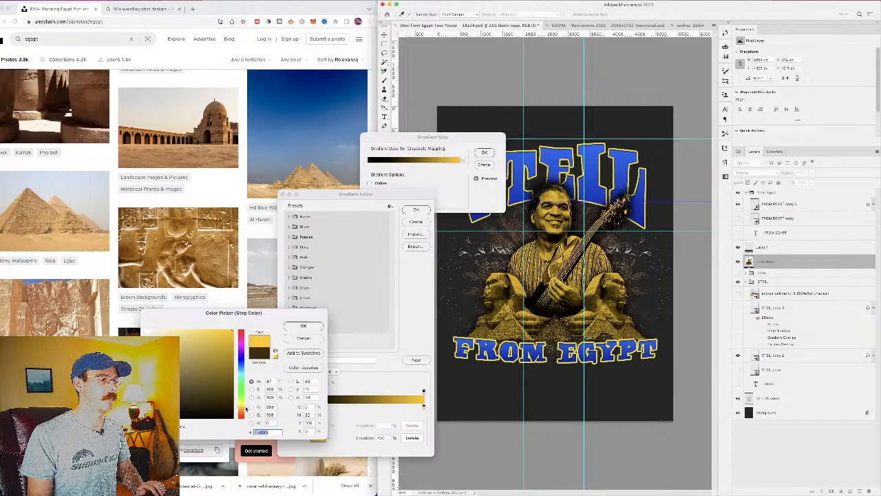
{"action": "left_click_drag", "start_coordinate": [246, 409], "coordinate": [247, 409]}
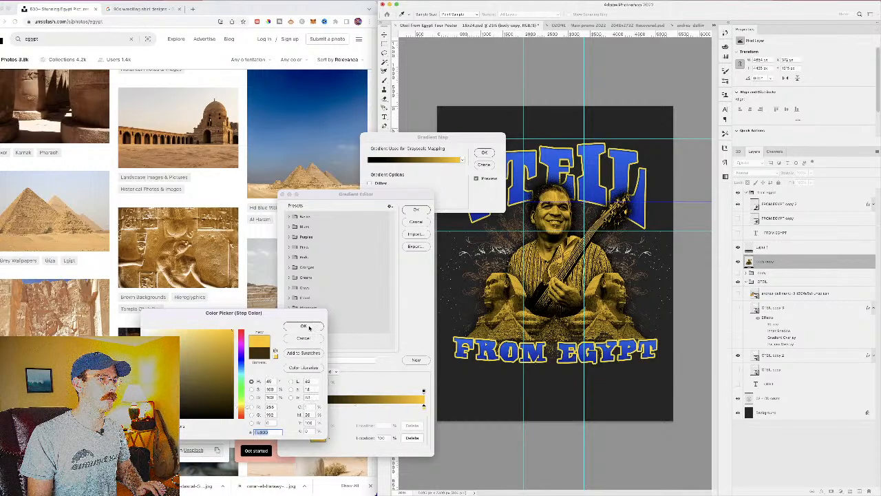
{"action": "double_click", "coordinate": [268, 432]}
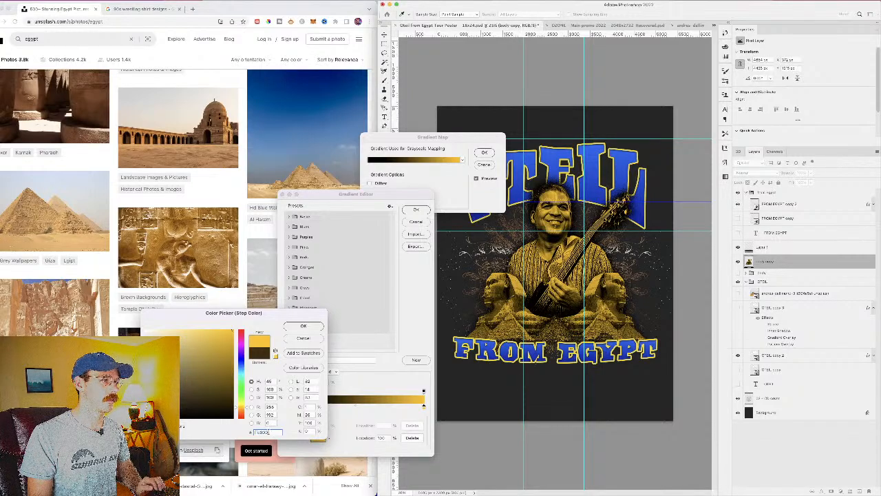
{"action": "left_click", "coordinate": [304, 325]}
{"action": "left_click", "coordinate": [416, 210]}
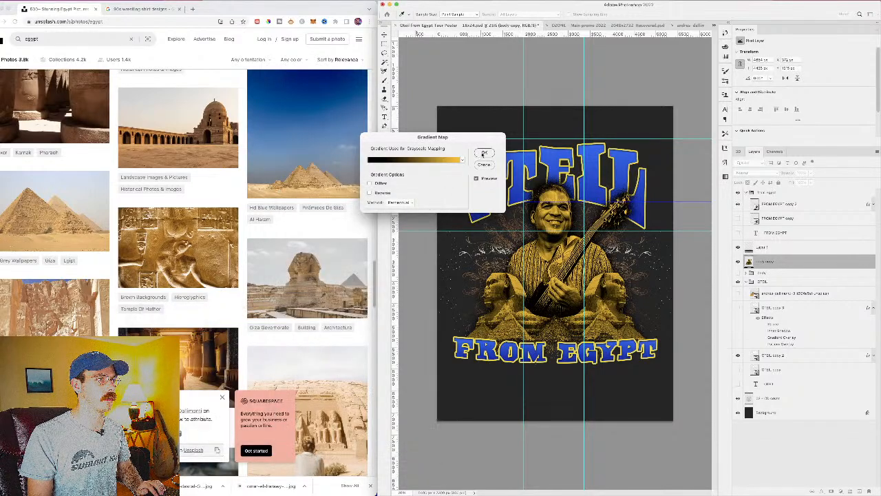
{"action": "left_click", "coordinate": [484, 153]}
Step: Switch to Illustrator and pick the dense splatter texture in the top row, second column of Vector-Grunge-Textures.ai for copying
{"action": "key", "text": "c"}
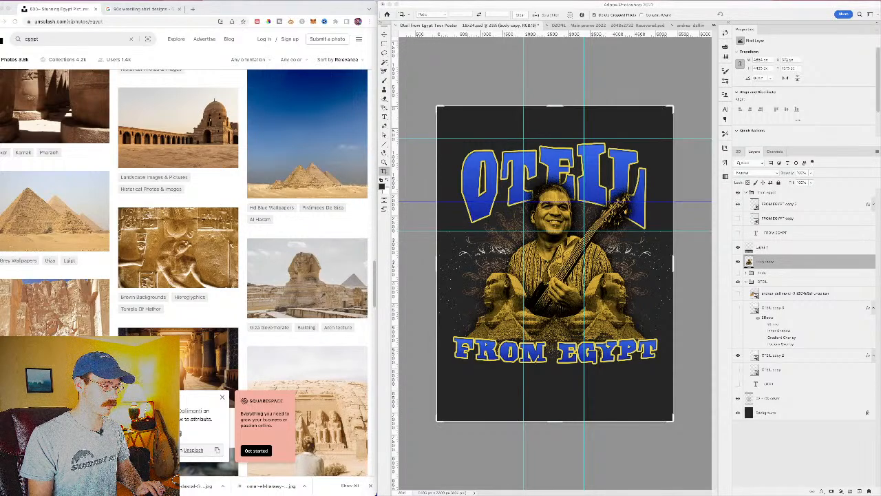
{"action": "left_click", "coordinate": [295, 242]}
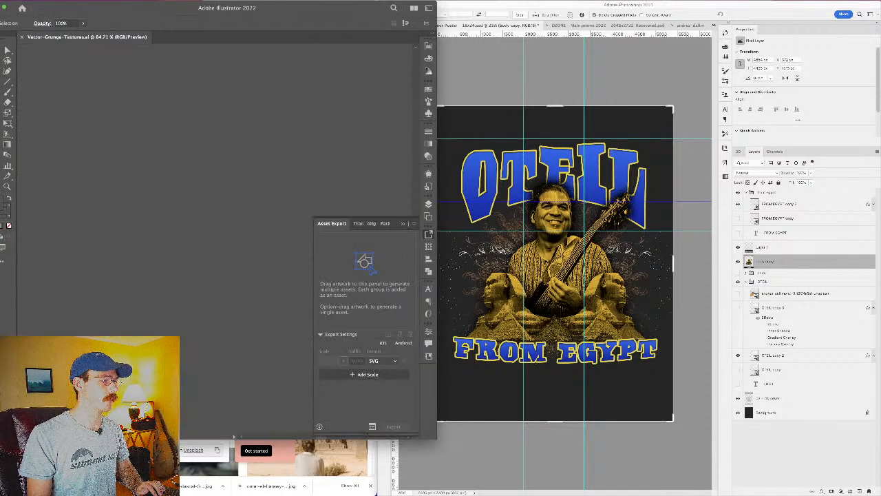
{"action": "left_click_drag", "start_coordinate": [46, 5], "coordinate": [867, 493]}
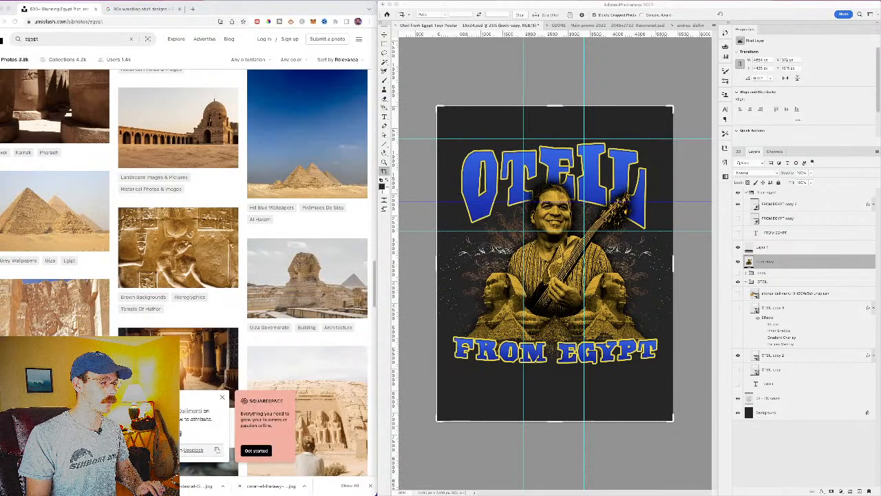
{"action": "key", "text": "super+Tab"}
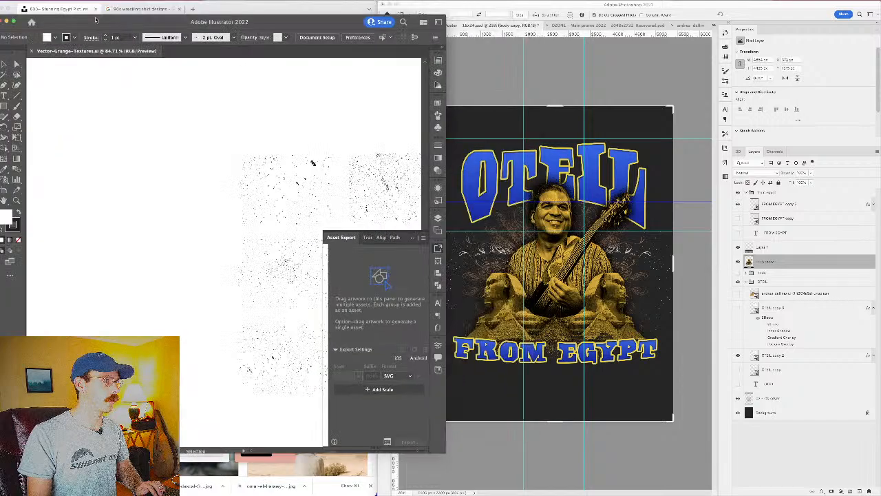
{"action": "left_click", "coordinate": [410, 236]}
{"action": "scroll", "coordinate": [295, 242], "scroll_direction": "right", "scroll_amount": 5}
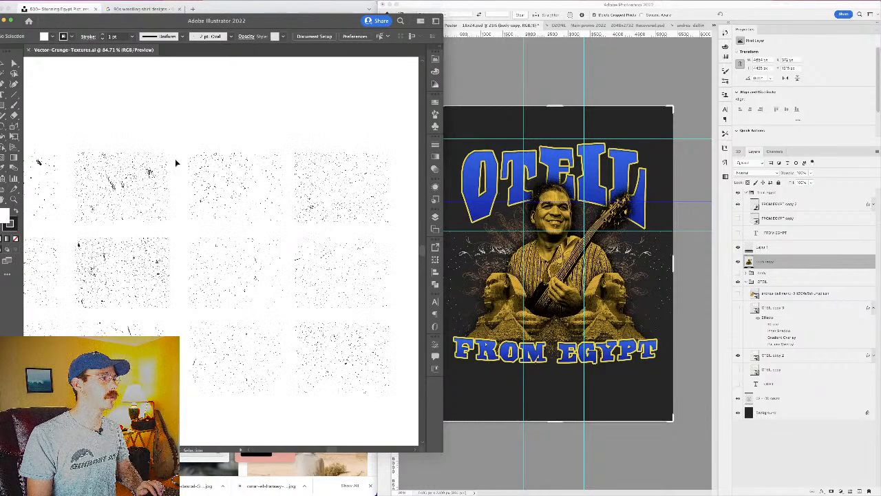
{"action": "left_click", "coordinate": [152, 186]}
Step: Return to the Photoshop poster, paste the splatter texture above body copy, and scale it to extend past the poster's sides
{"action": "left_click", "coordinate": [798, 312]}
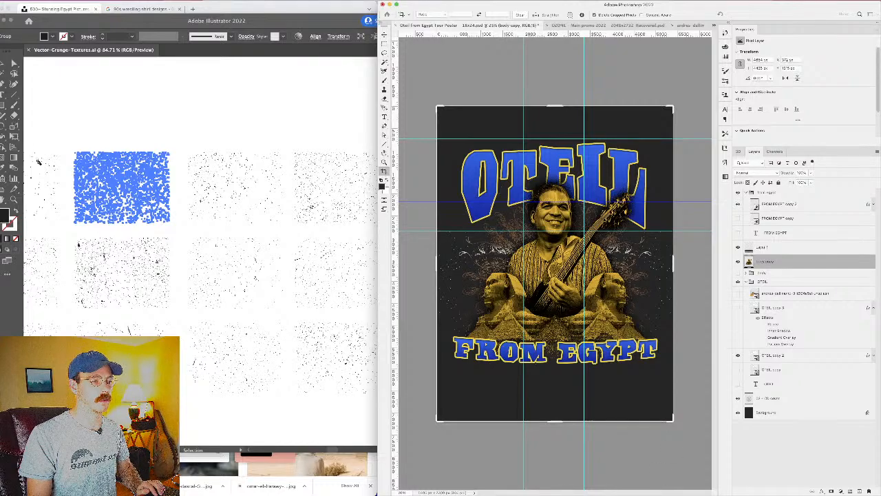
{"action": "key", "text": "super+v"}
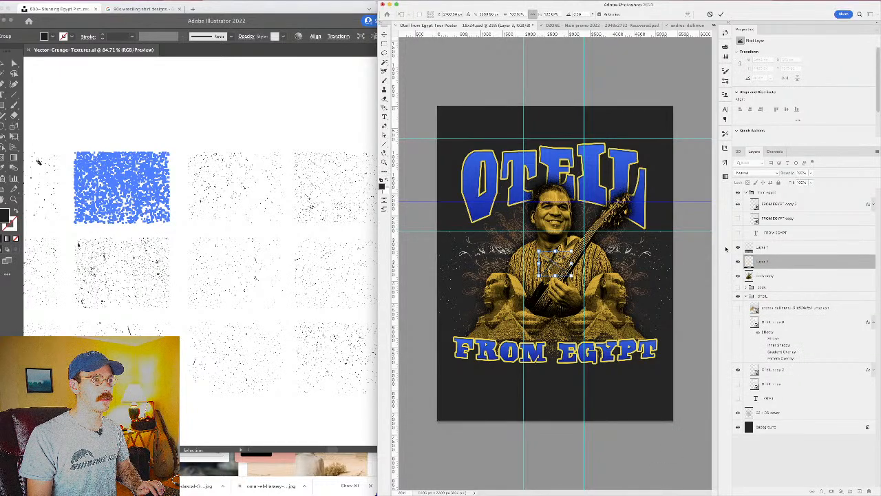
{"action": "left_click_drag", "start_coordinate": [580, 253], "coordinate": [710, 146]}
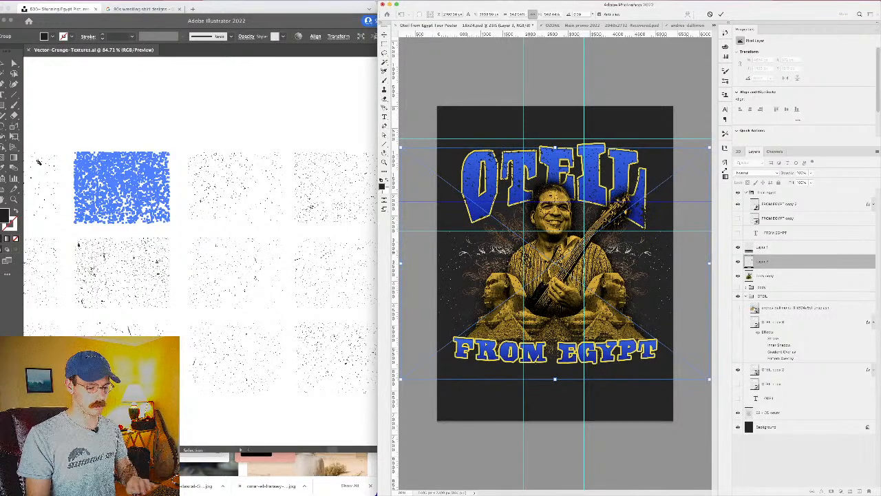
{"action": "key", "text": "Return"}
Step: Clip the pasted splatter layer to the body copy layer and add a Color Overlay effect to it
{"action": "right_click", "coordinate": [767, 263]}
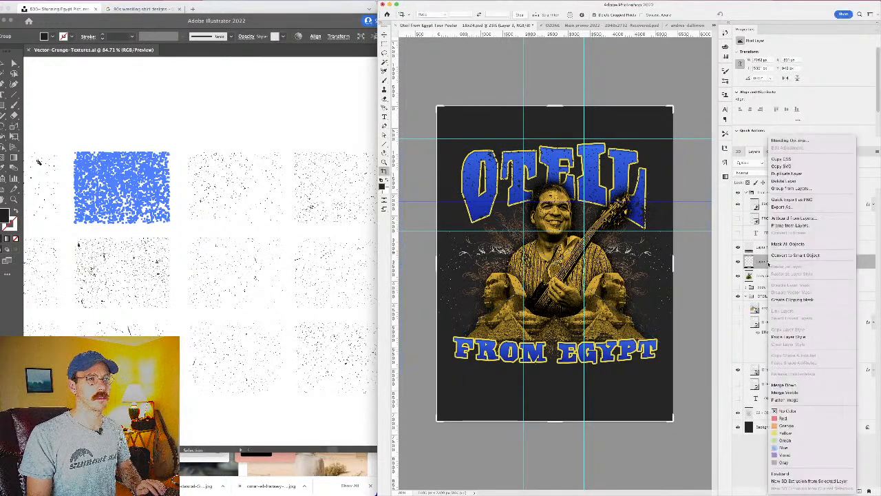
{"action": "left_click", "coordinate": [789, 299]}
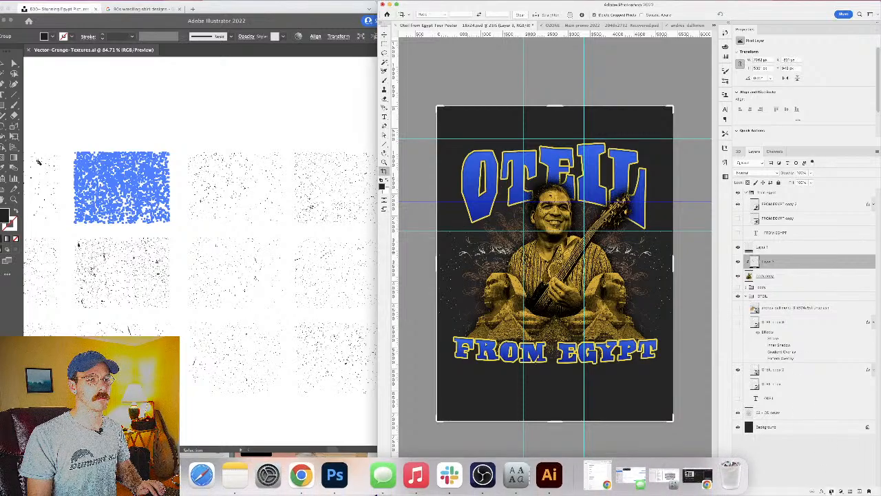
{"action": "left_click", "coordinate": [822, 490]}
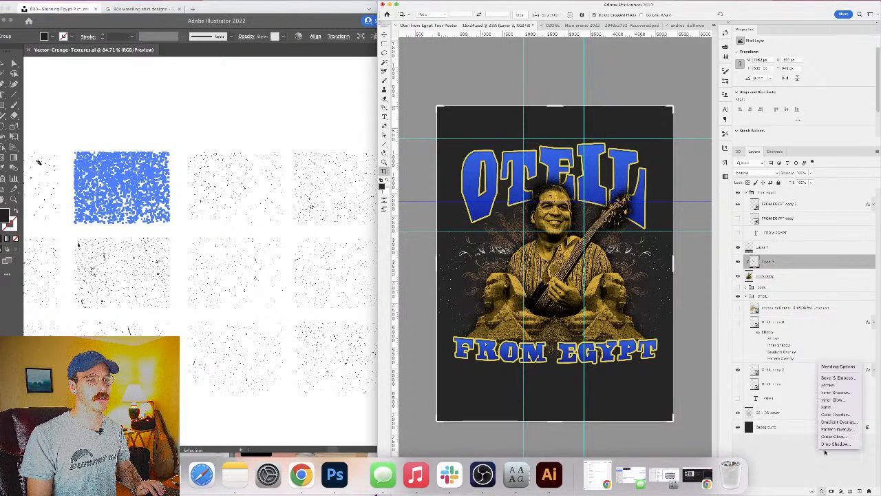
{"action": "left_click", "coordinate": [832, 414]}
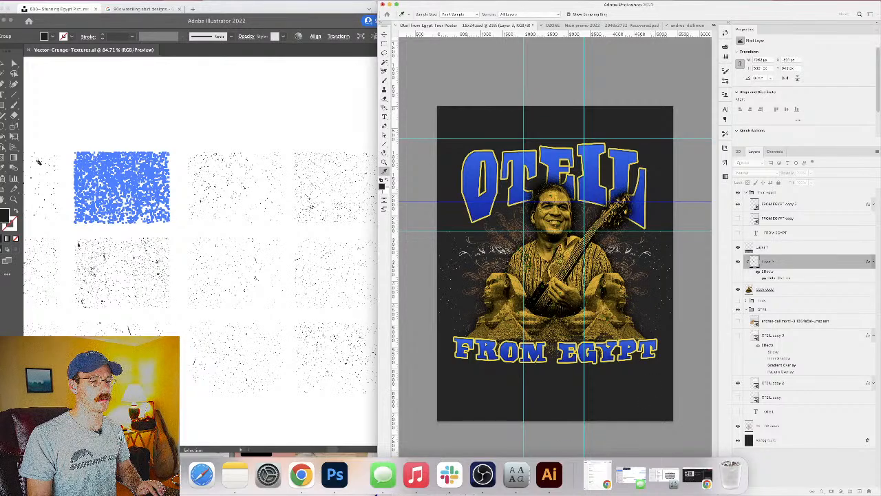
{"action": "key", "text": "Return"}
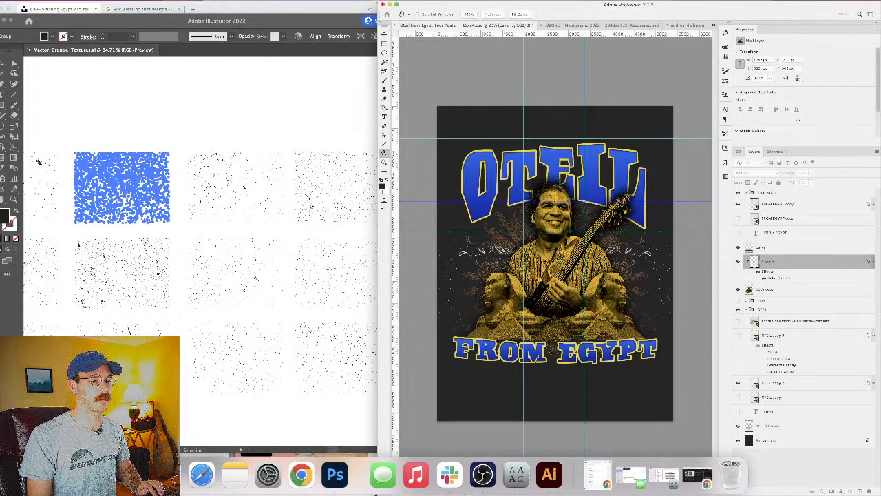
Step: Scale the clipped splatter layer to about 77%, position it over the figure, and change its blend mode through Blending Options
{"action": "key", "text": "super+t"}
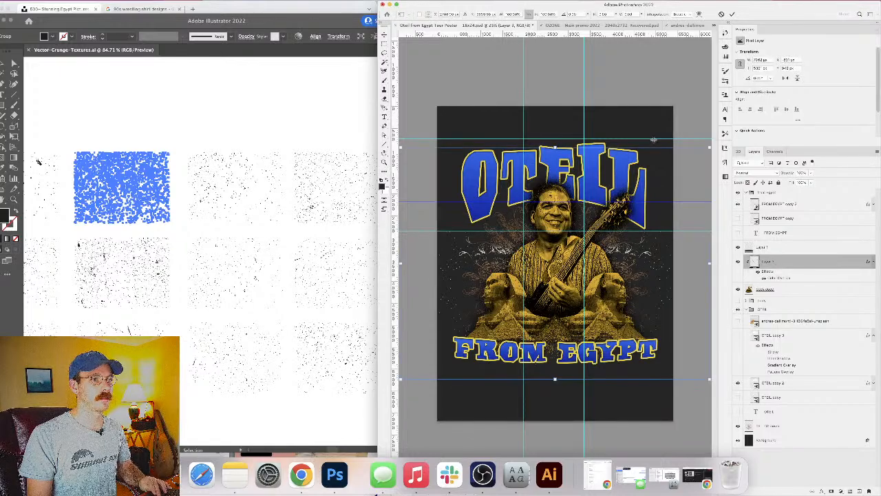
{"action": "left_click_drag", "start_coordinate": [707, 148], "coordinate": [579, 184]}
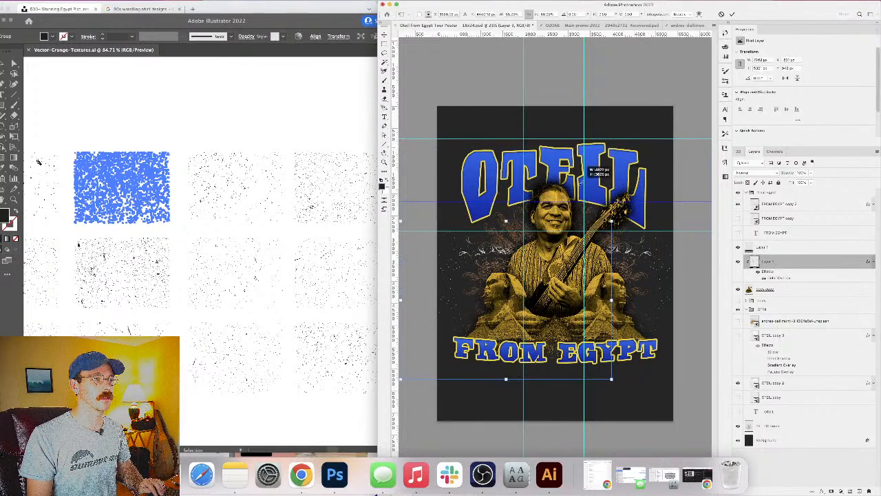
{"action": "left_click_drag", "start_coordinate": [592, 271], "coordinate": [653, 234]}
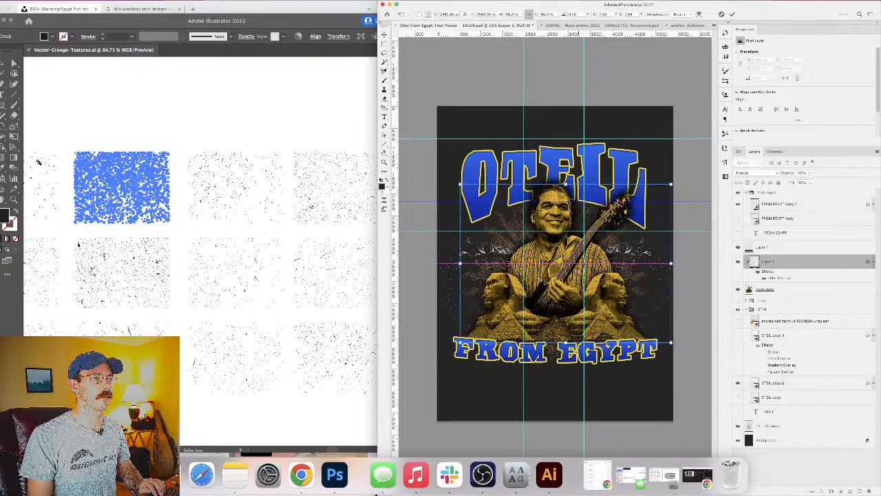
{"action": "left_click_drag", "start_coordinate": [460, 342], "coordinate": [433, 362]}
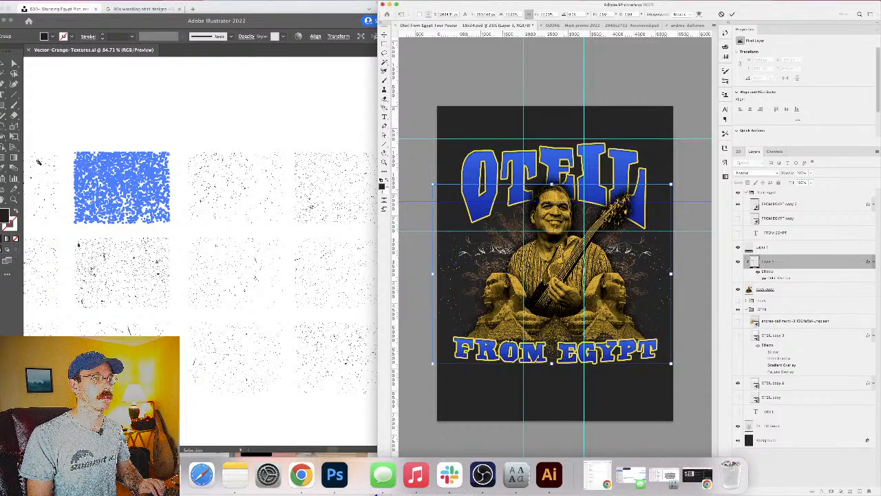
{"action": "left_click_drag", "start_coordinate": [527, 267], "coordinate": [549, 253]}
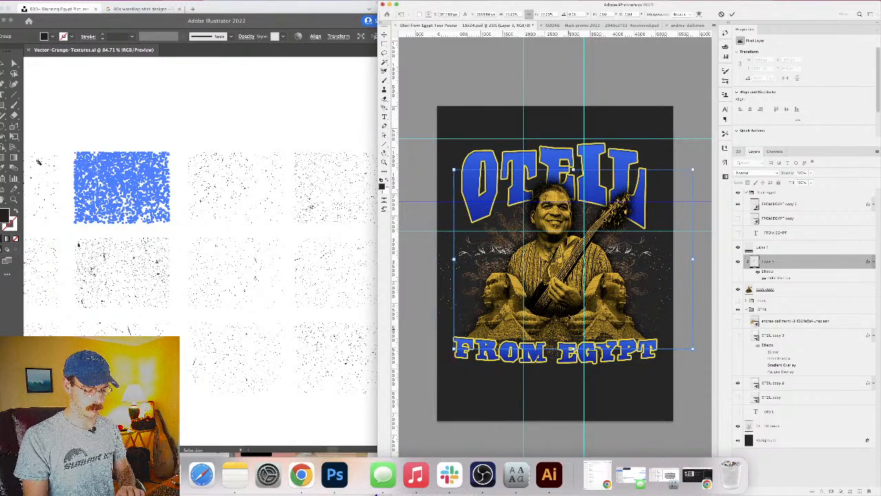
{"action": "key", "text": "Return"}
{"action": "right_click", "coordinate": [804, 260]}
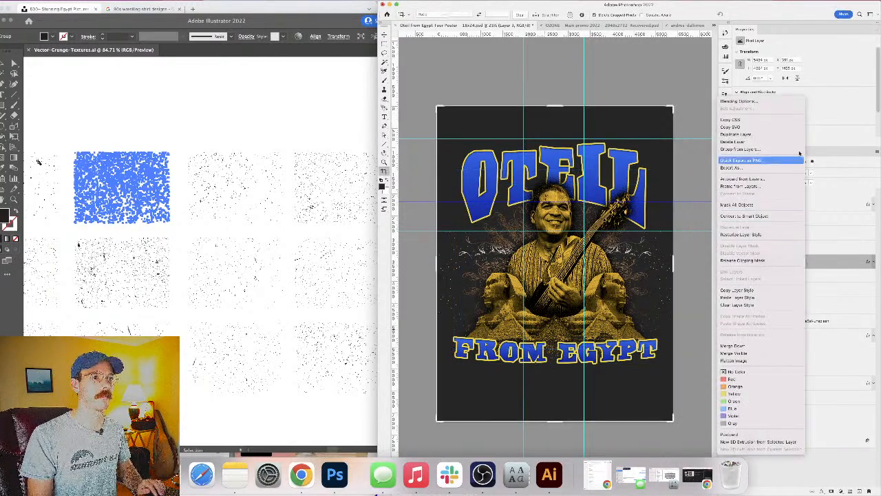
{"action": "left_click", "coordinate": [799, 102]}
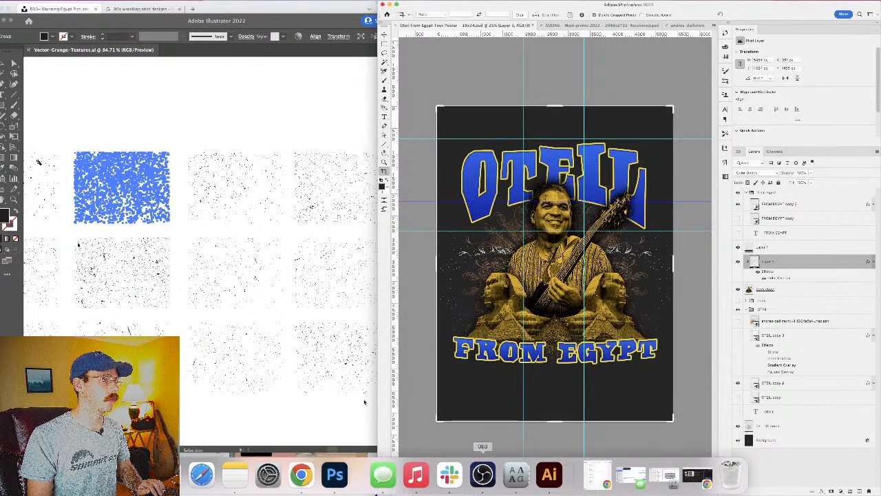
Step: Switch to Illustrator, select the splatter texture in the bottom row, second column, and greatly enlarge it proportionally through its width value
{"action": "left_click", "coordinate": [342, 391]}
{"action": "key", "text": "super+minus"}
{"action": "key", "text": "super+minus"}
{"action": "key", "text": "super+minus"}
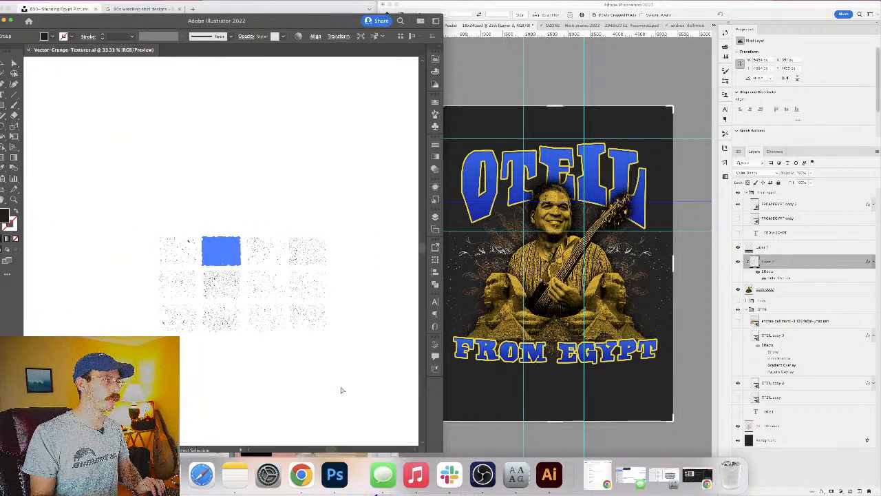
{"action": "left_click", "coordinate": [214, 322]}
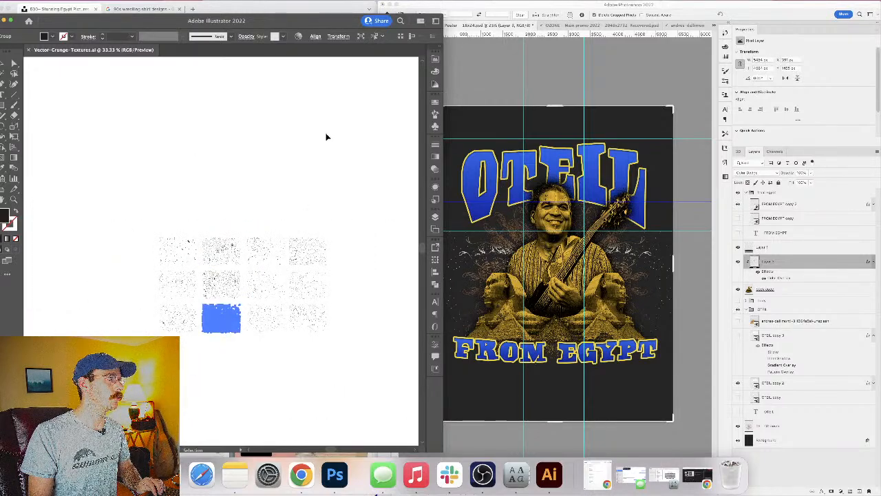
{"action": "left_click", "coordinate": [331, 36]}
{"action": "left_click", "coordinate": [330, 36]}
{"action": "left_click", "coordinate": [330, 36]}
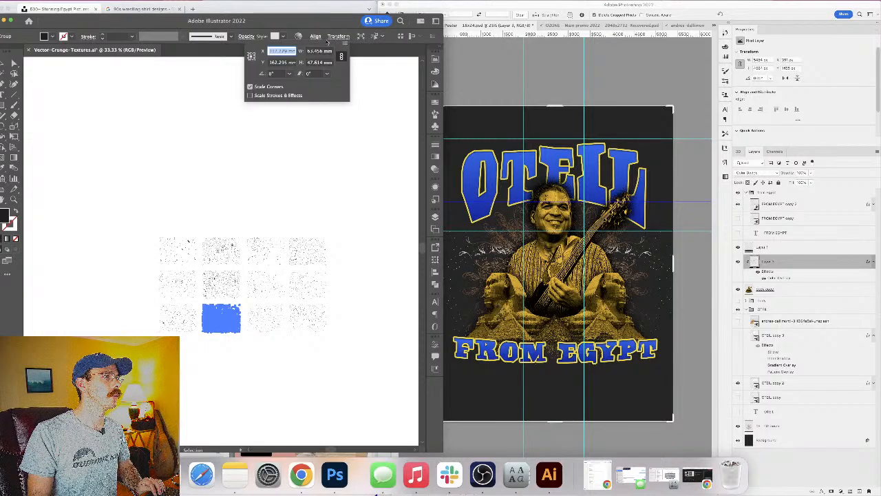
{"action": "left_click", "coordinate": [315, 51]}
{"action": "type", "text": "2000"}
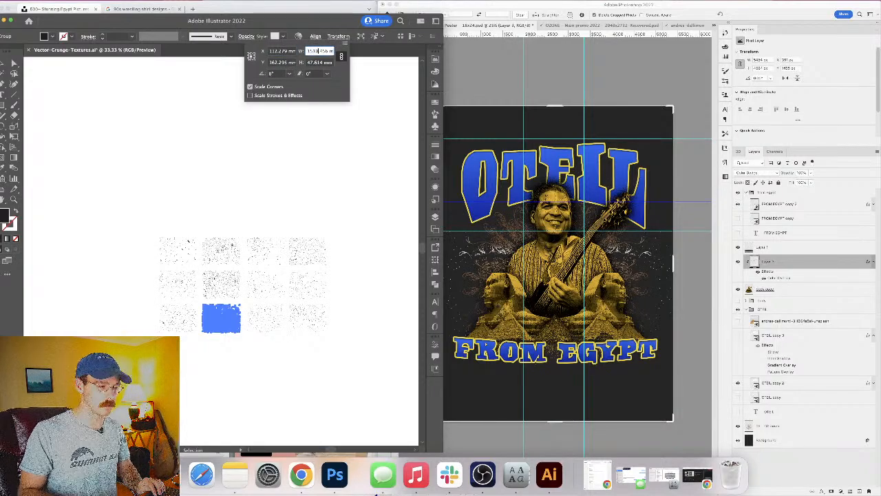
{"action": "key", "text": "Return"}
Step: Return to the Photoshop poster, paste the texture above the clipped splatter layer, scale it down over the poster's lower half, and save
{"action": "left_click", "coordinate": [656, 327]}
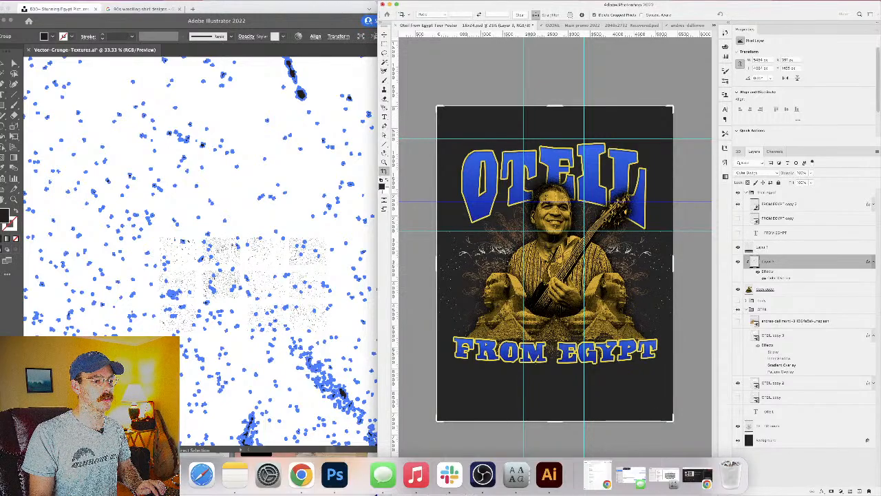
{"action": "key", "text": "super+v"}
{"action": "left_click_drag", "start_coordinate": [673, 175], "coordinate": [568, 309]}
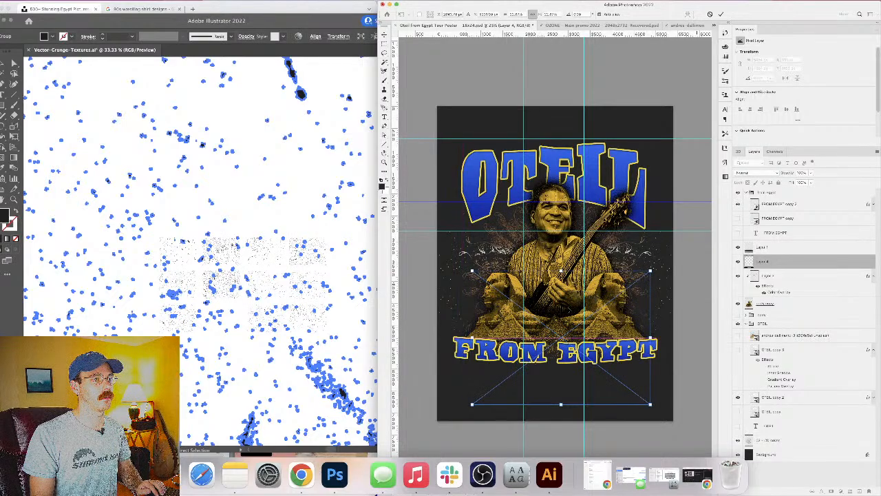
{"action": "key", "text": "Return"}
{"action": "key", "text": "super+equal"}
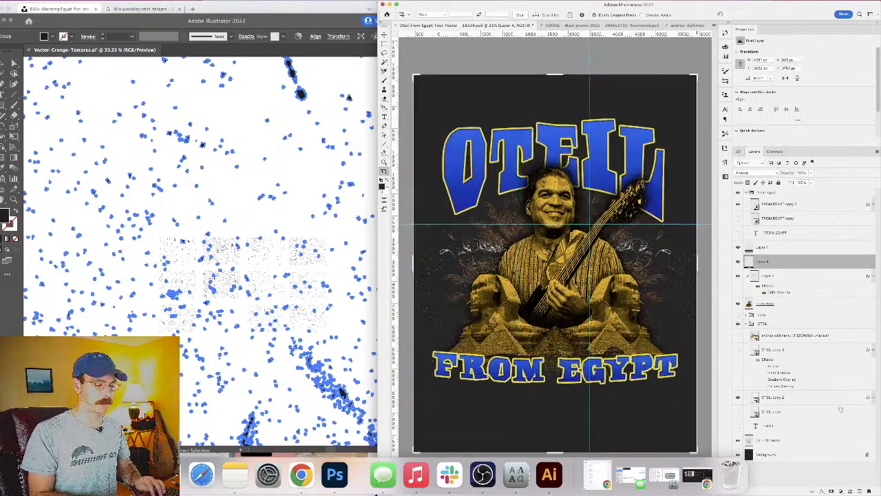
{"action": "key", "text": "super+equal"}
{"action": "key", "text": "super+minus"}
{"action": "key", "text": "super+minus"}
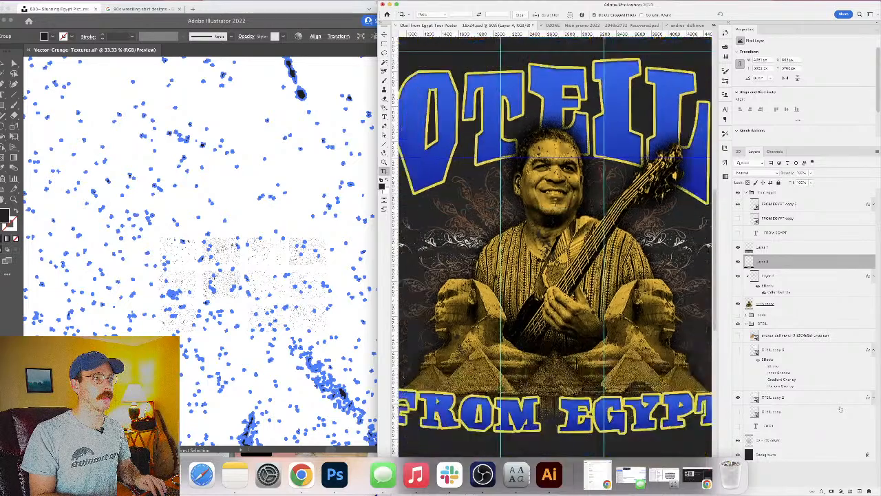
{"action": "key", "text": "super+s"}
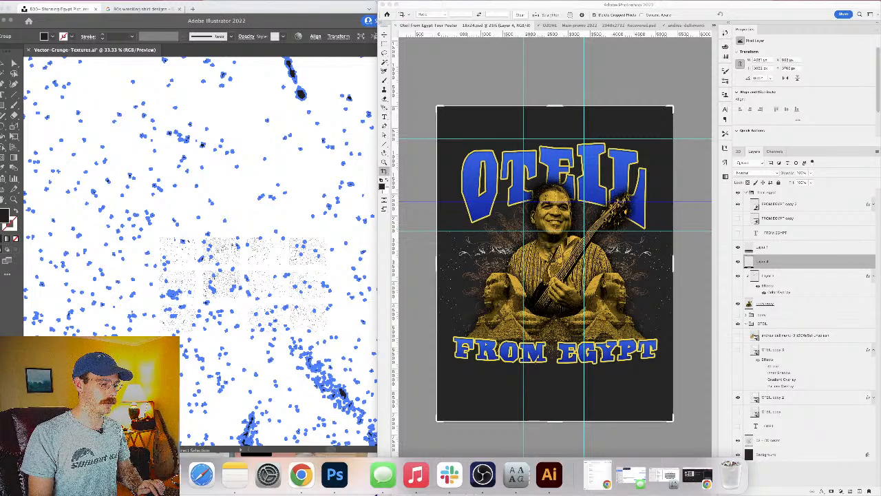
{"action": "left_click", "coordinate": [206, 66]}
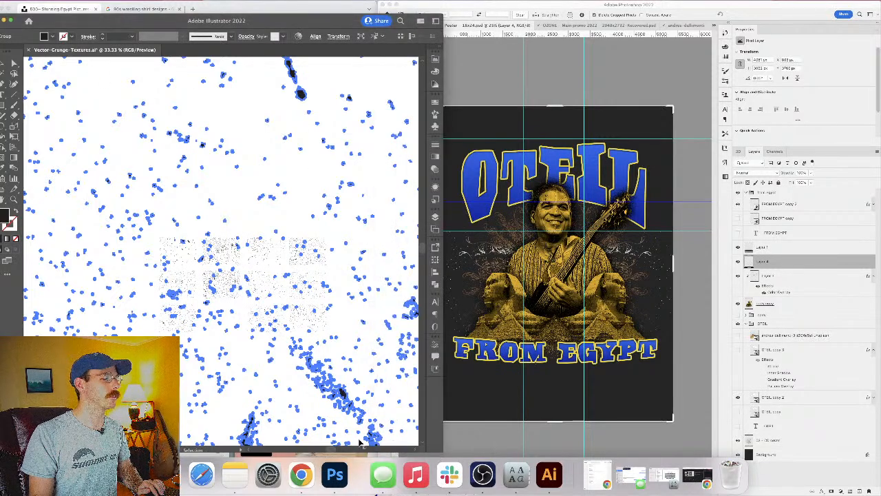
{"action": "left_click", "coordinate": [301, 475]}
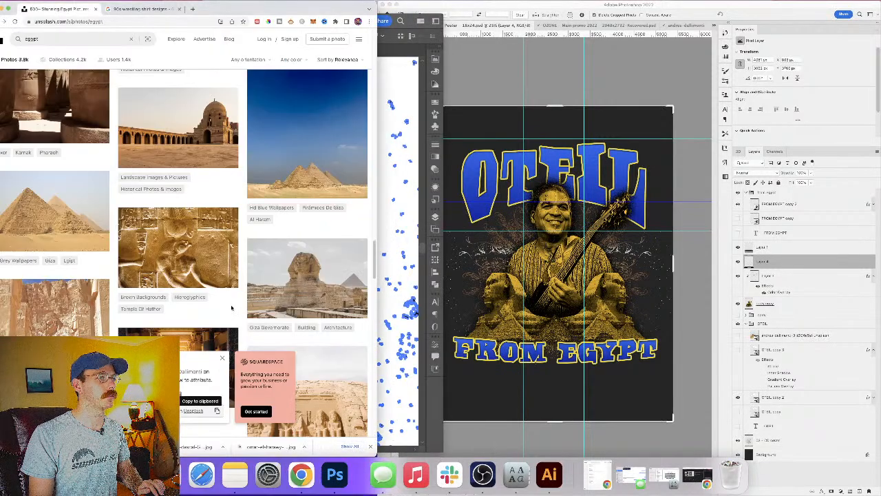
{"action": "left_click", "coordinate": [807, 304]}
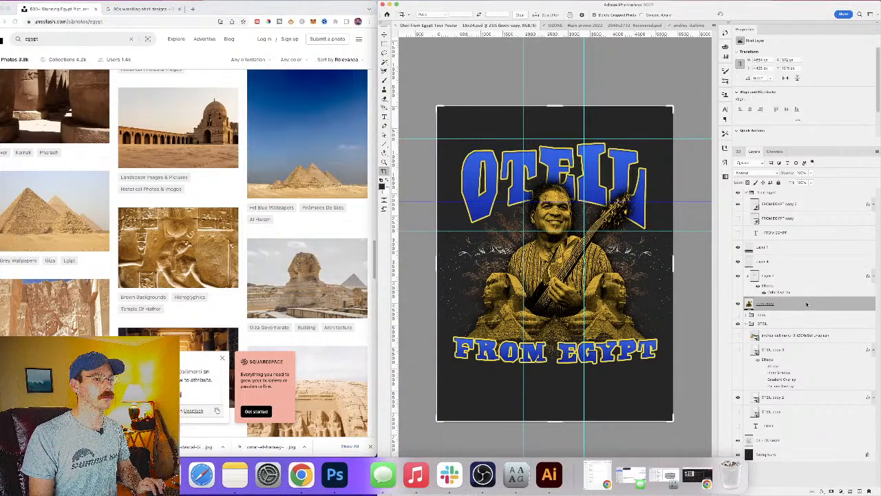
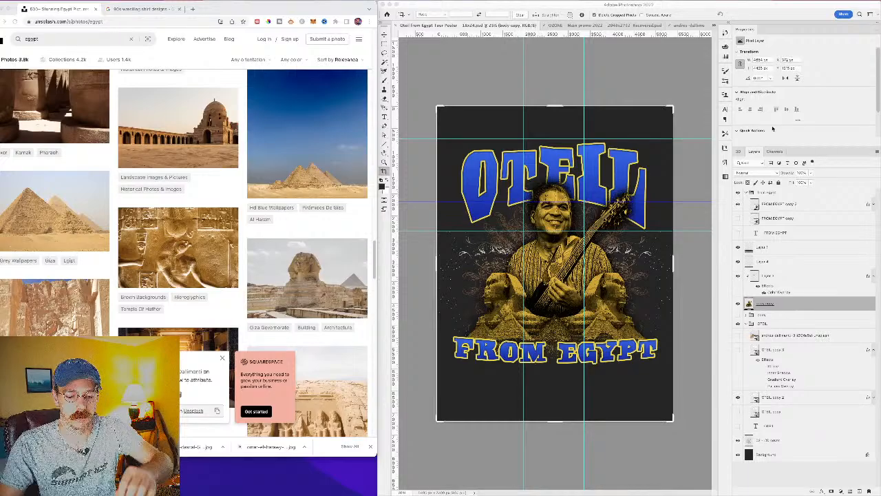
{"action": "left_click", "coordinate": [779, 308]}
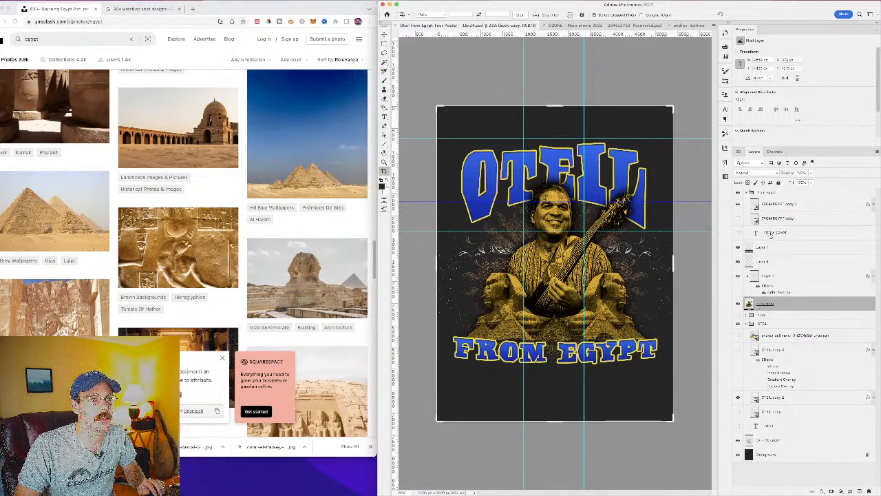
Step: Try a Bevel & Emboss effect on the FROM EGYPT copy 2 layer
{"action": "left_click", "coordinate": [777, 205]}
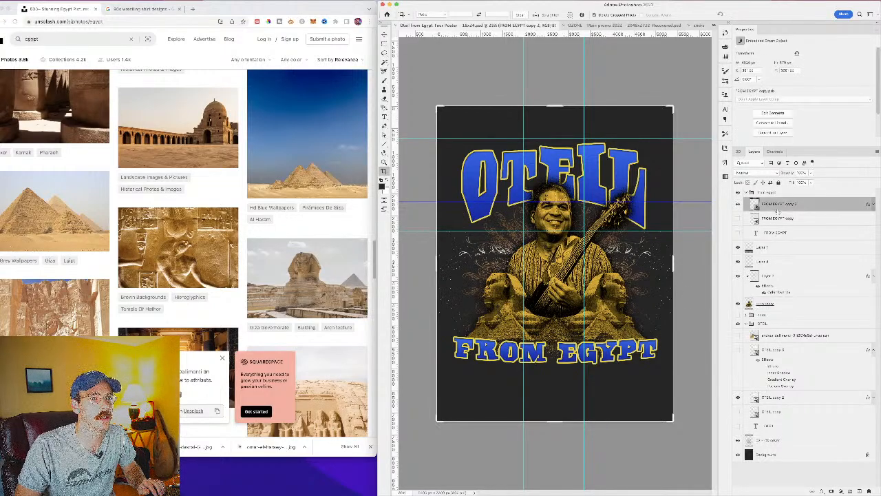
{"action": "left_click", "coordinate": [871, 205]}
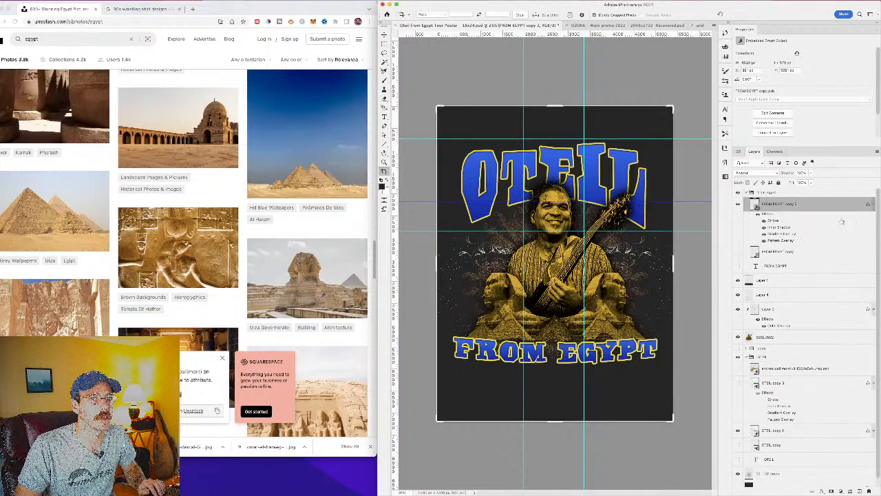
{"action": "key", "text": "h"}
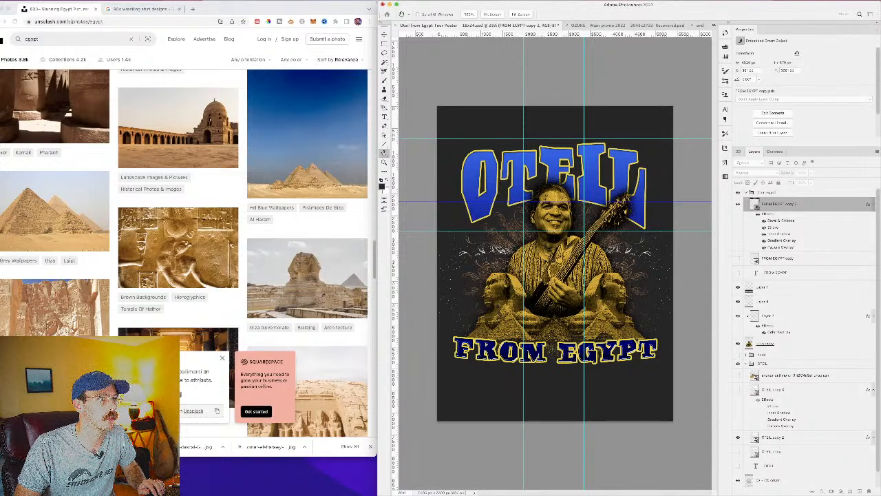
{"action": "key", "text": "v"}
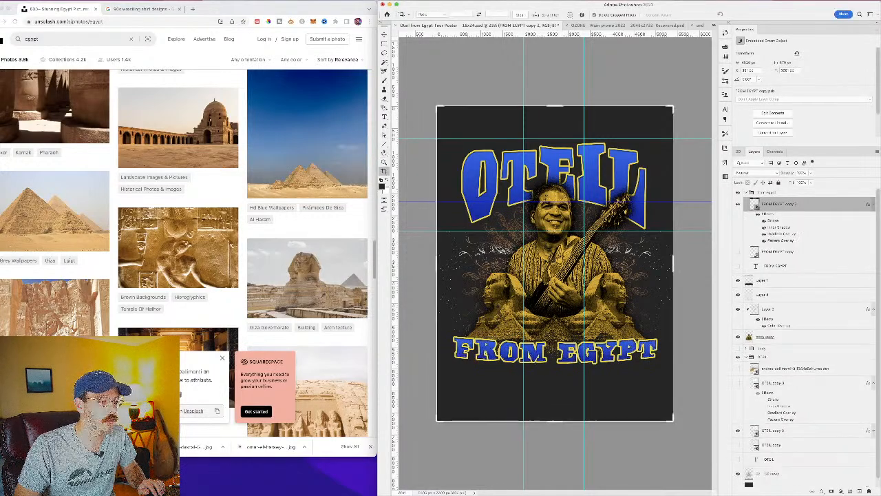
Step: Add a Bevel & Emboss effect to the OTEIL copy 2 layer and try different bevel looks on the lettering
{"action": "left_click", "coordinate": [792, 430]}
{"action": "left_click", "coordinate": [821, 491]}
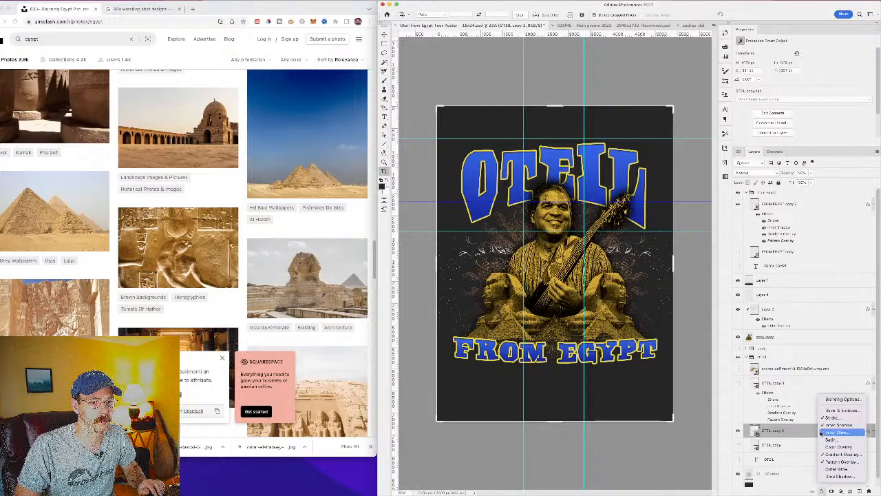
{"action": "left_click", "coordinate": [837, 408]}
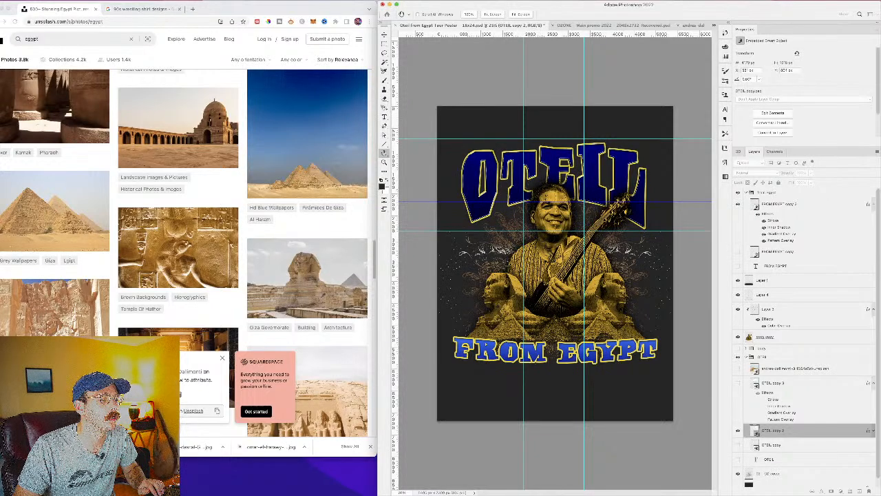
{"action": "key", "text": "super+z"}
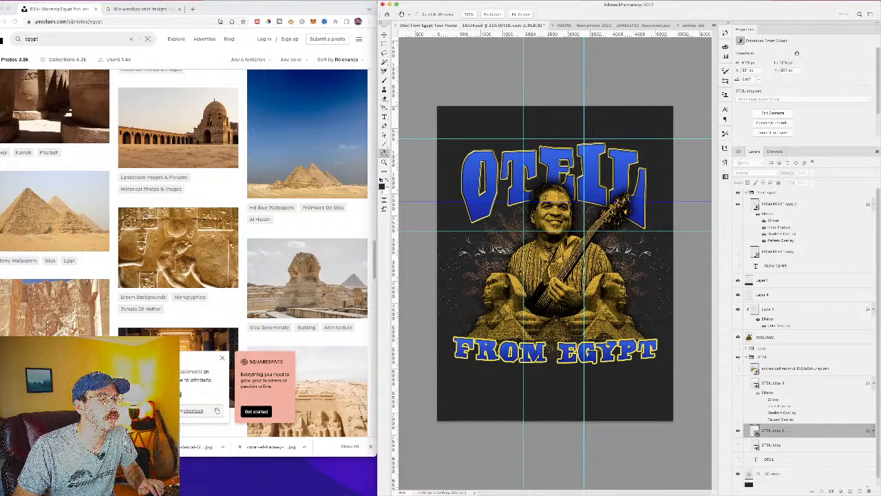
{"action": "key", "text": "super+z"}
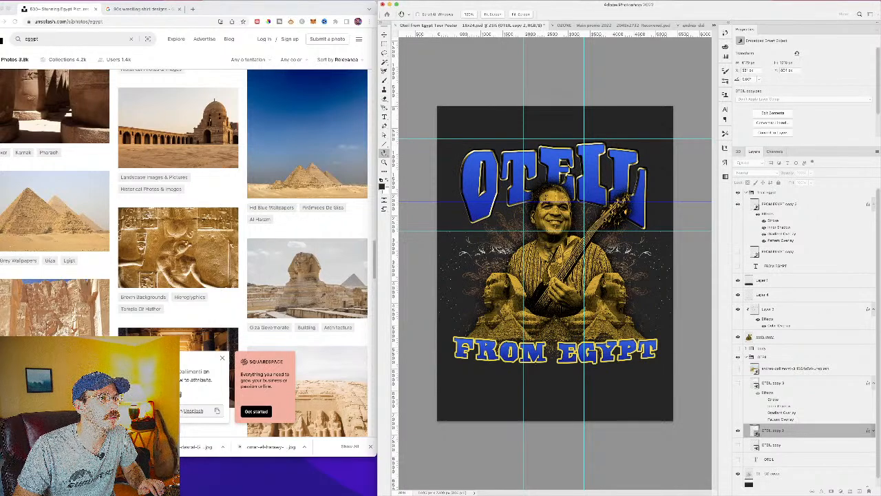
{"action": "key", "text": "super+z"}
{"action": "key", "text": "super+z"}
{"action": "key", "text": "super+z"}
{"action": "key", "text": "super+z"}
{"action": "key", "text": "super+z"}
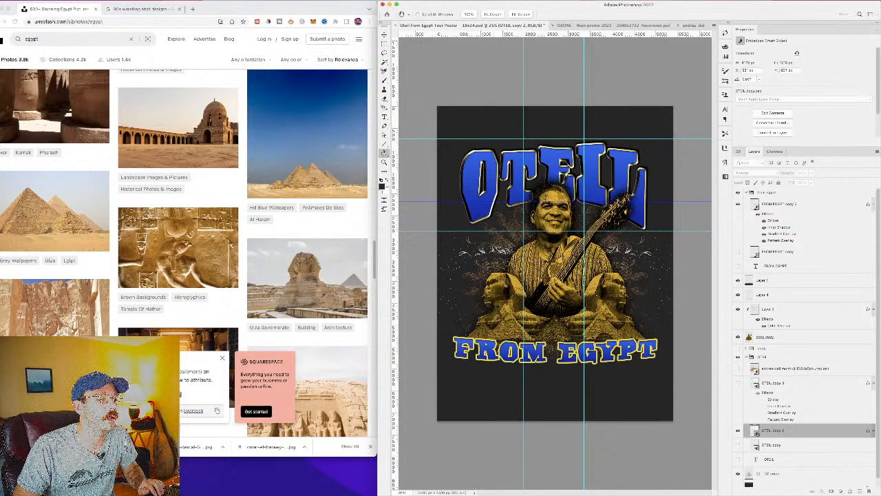
{"action": "key", "text": "super+z"}
{"action": "key", "text": "super+z"}
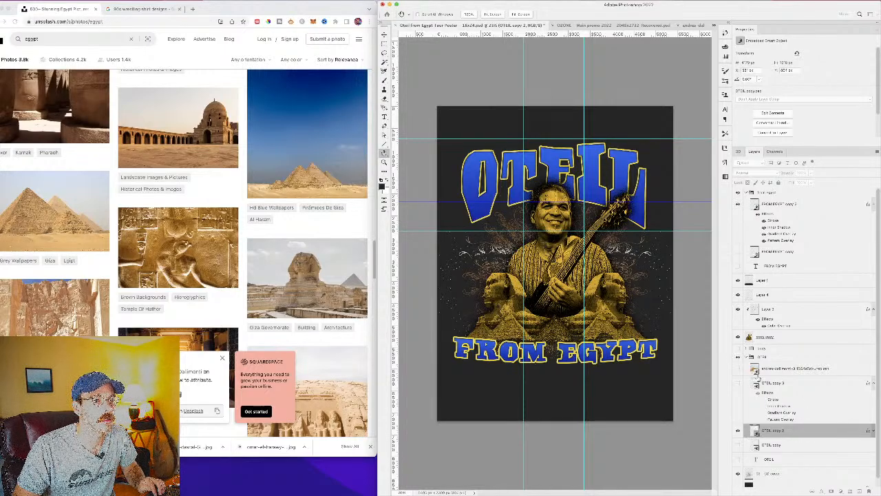
Step: Examine the edges and outline of the OTEIL lettering up close, from the final L to the opening O
{"action": "key", "text": "super+equal"}
{"action": "key", "text": "super+equal"}
{"action": "key", "text": "super+equal"}
{"action": "key", "text": "super+equal"}
{"action": "key", "text": "super+equal"}
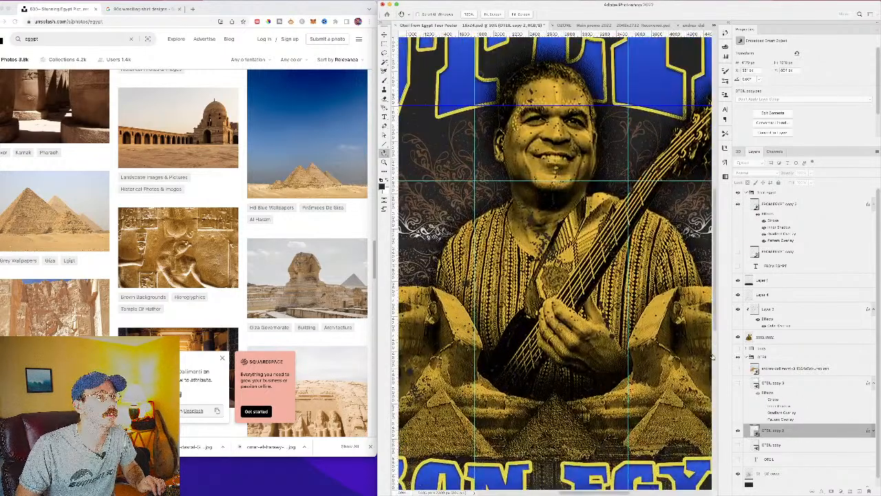
{"action": "scroll", "coordinate": [627, 357], "scroll_direction": "right", "scroll_amount": 5}
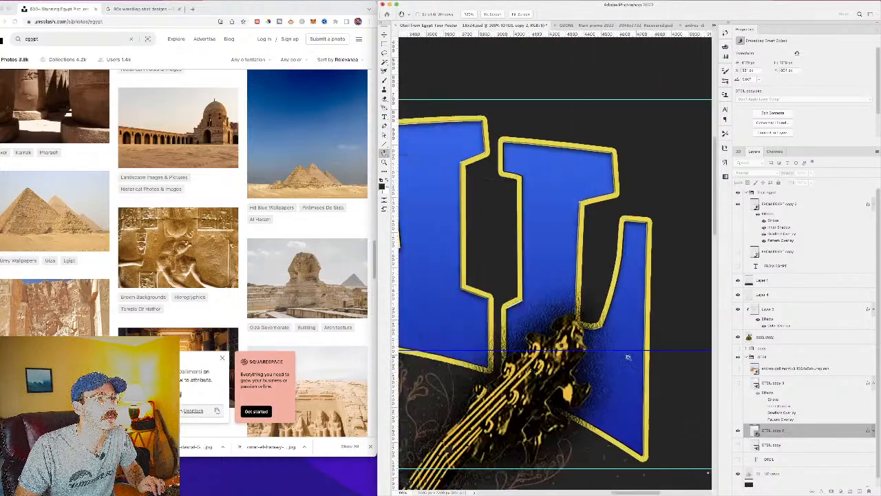
{"action": "scroll", "coordinate": [628, 357], "scroll_direction": "left", "scroll_amount": 10}
{"action": "scroll", "coordinate": [627, 357], "scroll_direction": "left", "scroll_amount": 4}
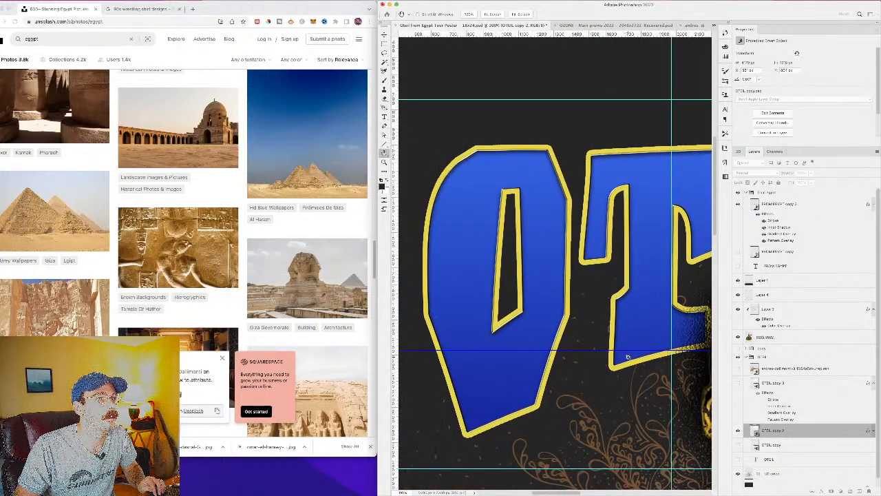
{"action": "scroll", "coordinate": [627, 356], "scroll_direction": "left", "scroll_amount": 1}
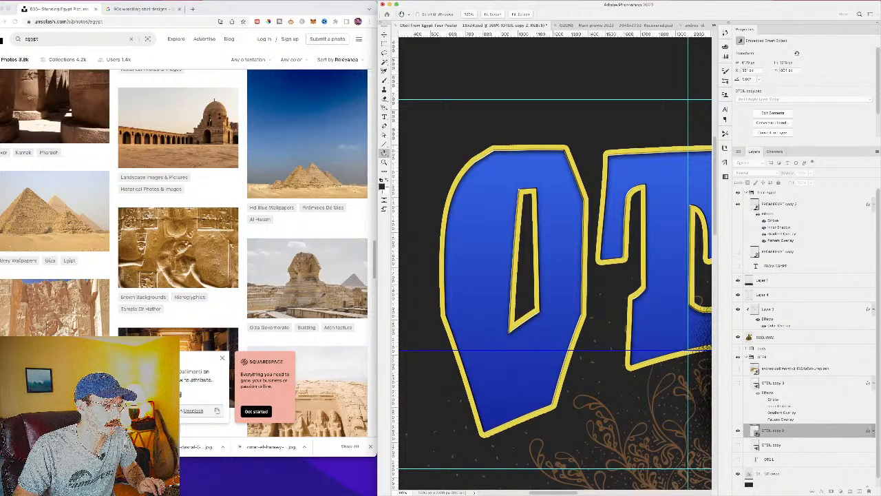
Step: Strengthen the bevel on the OTEIL lettering and compare its lighting in the opposite direction
{"action": "key", "text": "super+z"}
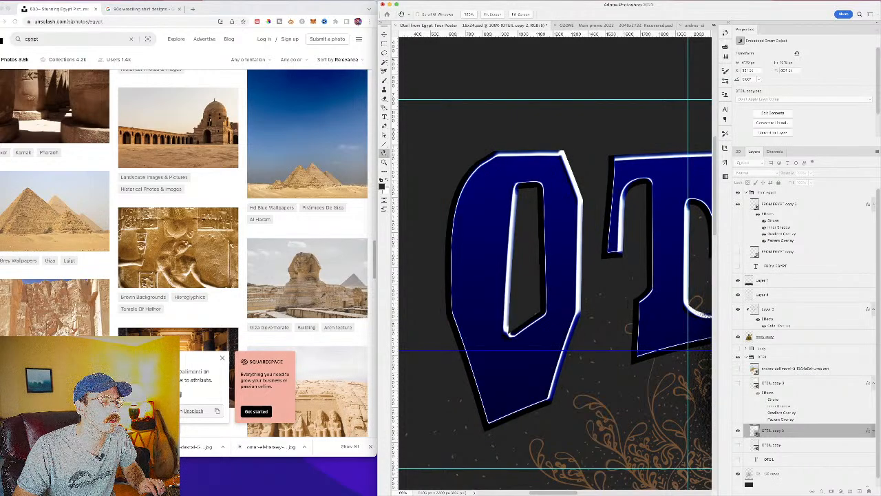
{"action": "key", "text": "super+z"}
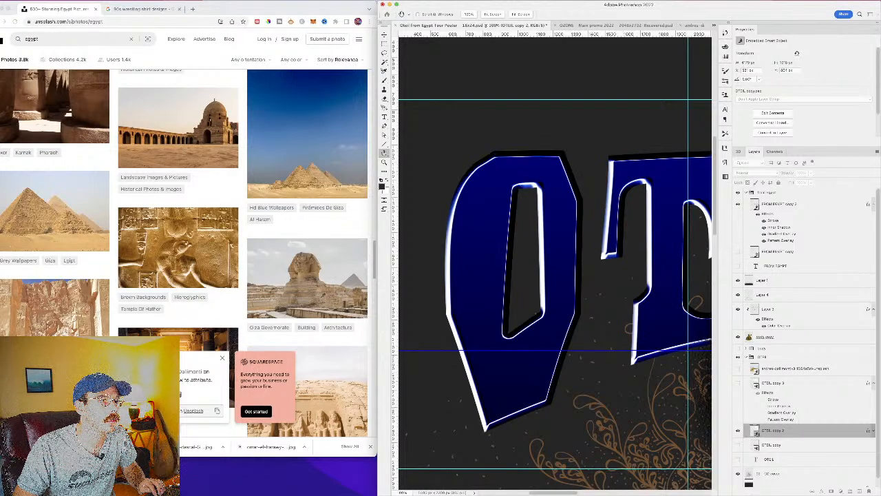
{"action": "key", "text": "super+shift+z"}
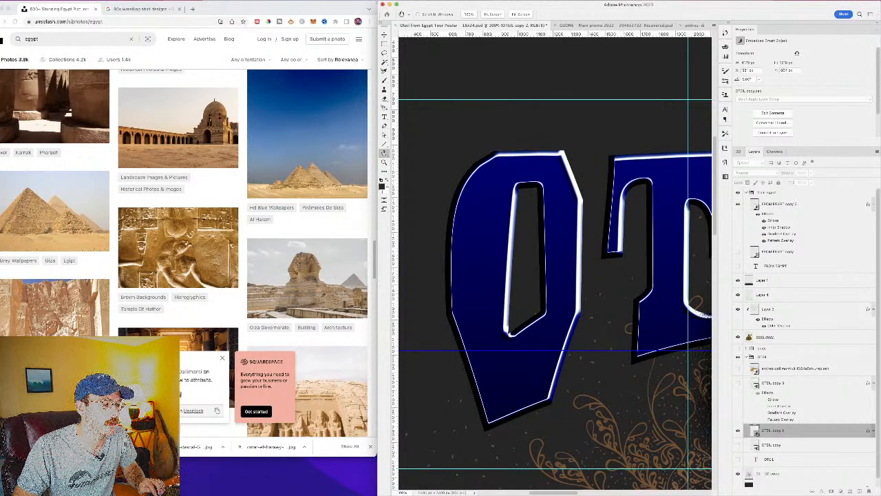
Step: Try a yellow highlight colour for the bevel on the OTEIL lettering
{"action": "key", "text": "i"}
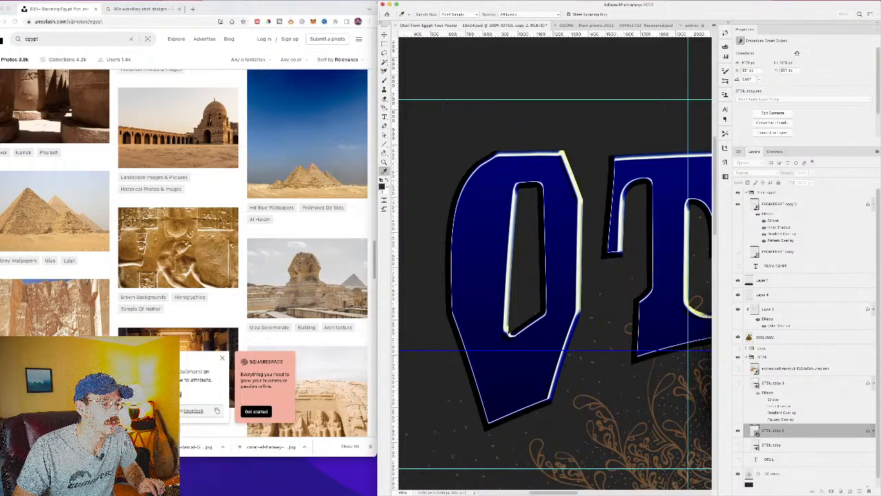
{"action": "key", "text": "space"}
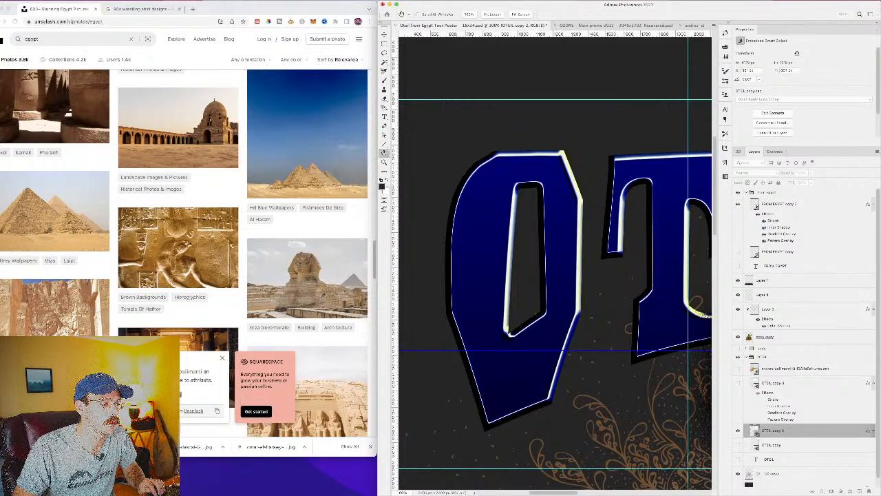
{"action": "key", "text": "i"}
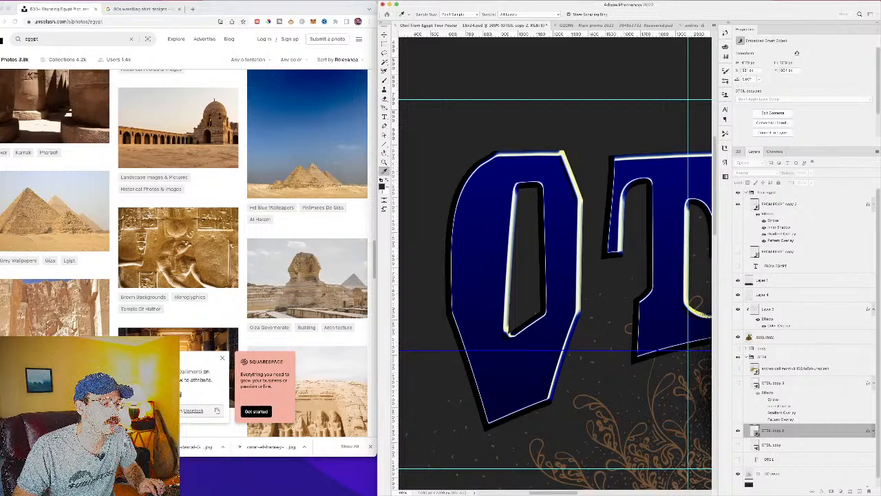
{"action": "key", "text": "Return"}
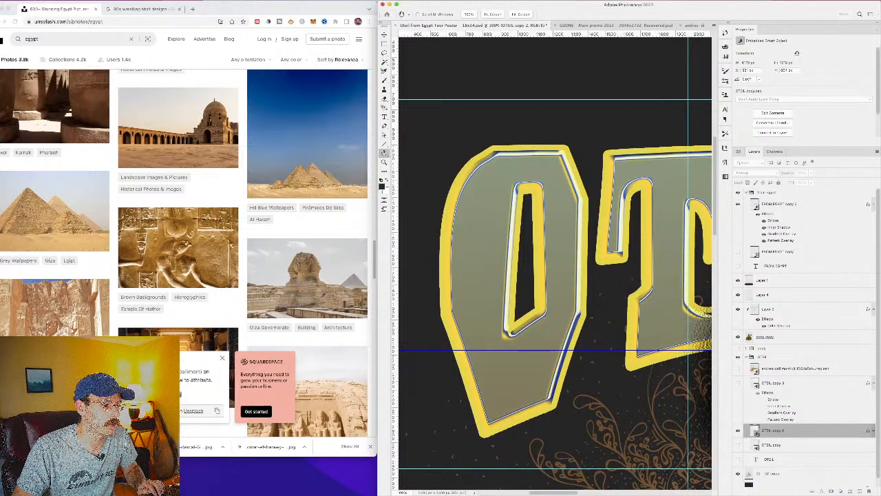
{"action": "key", "text": "super+z"}
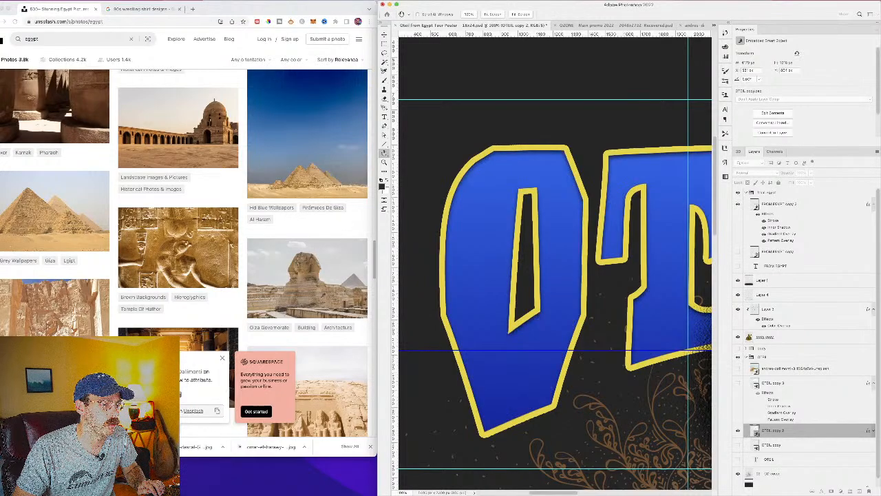
Step: Compare the OTEIL copy 2 and OTEIL copy 3 versions of the title by switching their visibility
{"action": "key", "text": "super+minus"}
{"action": "key", "text": "super+minus"}
{"action": "key", "text": "super+minus"}
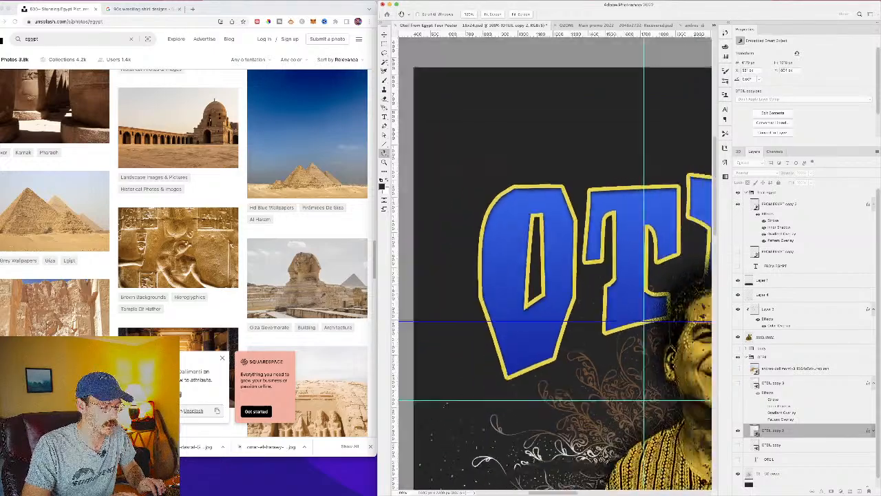
{"action": "scroll", "coordinate": [620, 324], "scroll_direction": "right", "scroll_amount": 5}
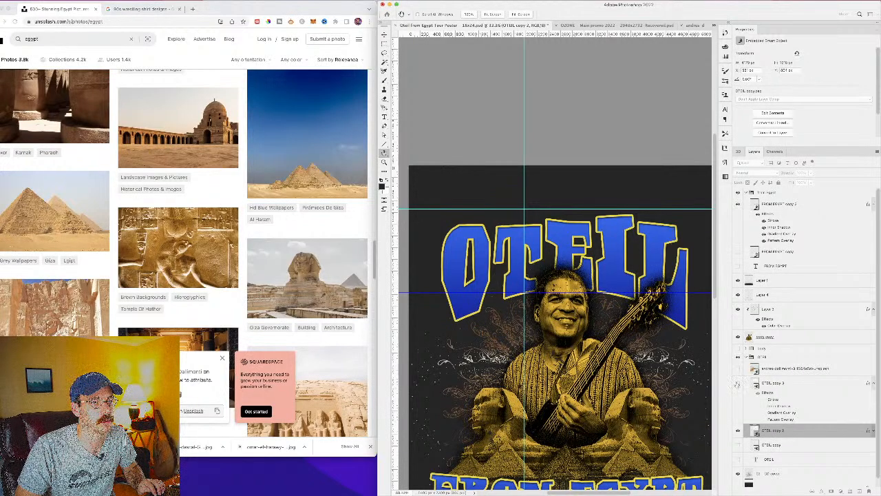
{"action": "key", "text": "c"}
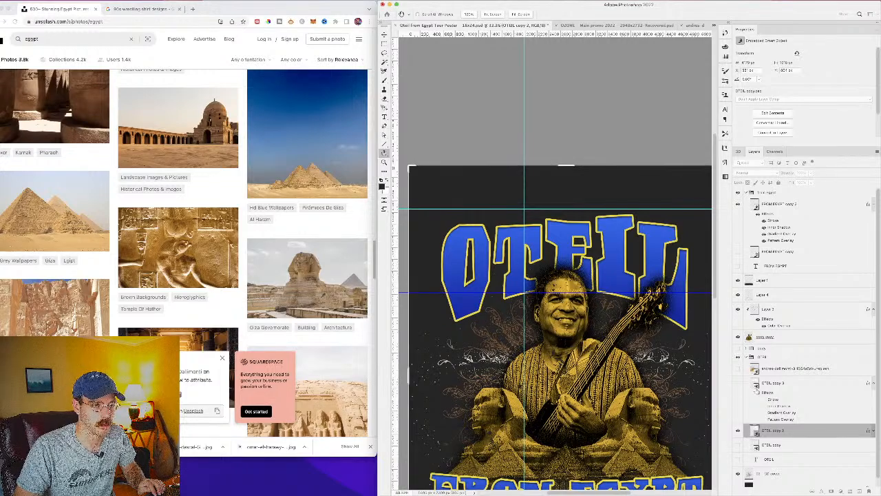
{"action": "left_click", "coordinate": [737, 430]}
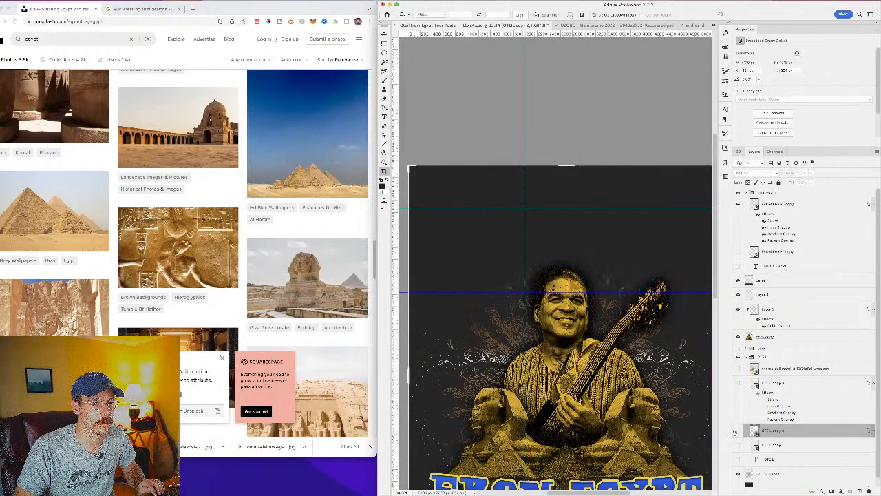
{"action": "left_click", "coordinate": [737, 430]}
{"action": "left_click", "coordinate": [738, 383]}
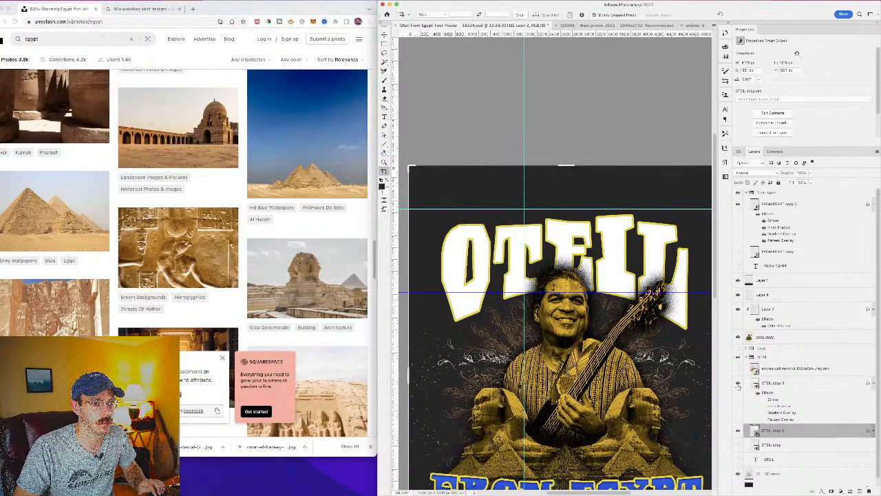
{"action": "left_click", "coordinate": [738, 385]}
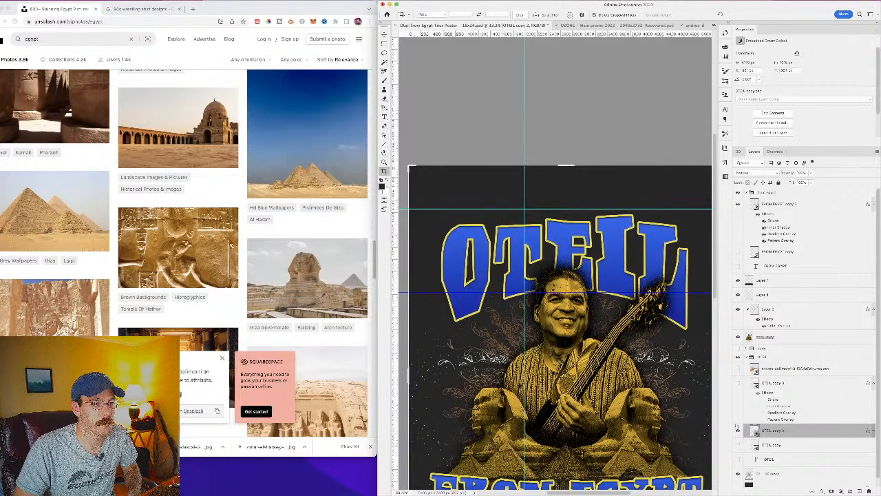
{"action": "left_click", "coordinate": [738, 383]}
Step: Apply Bevel & Emboss to the OTEIL copy 2 layer and hide OTEIL copy 3 to judge the result
{"action": "left_click", "coordinate": [871, 432]}
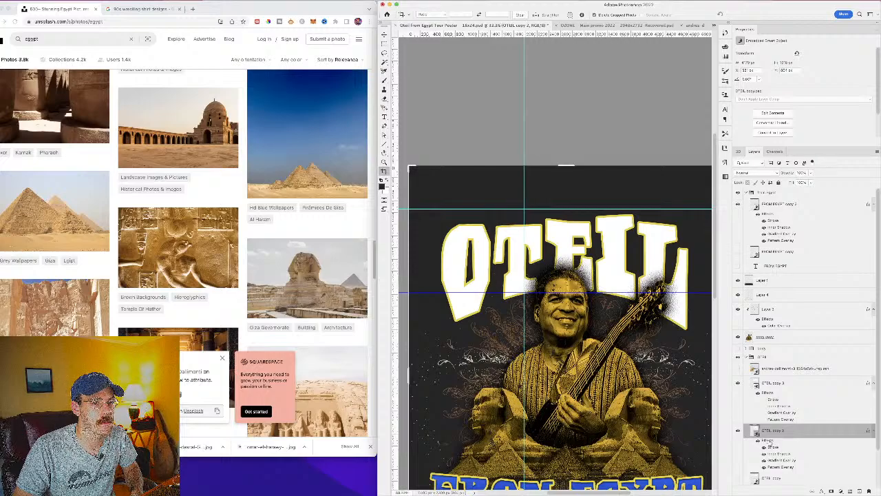
{"action": "double_click", "coordinate": [770, 445]}
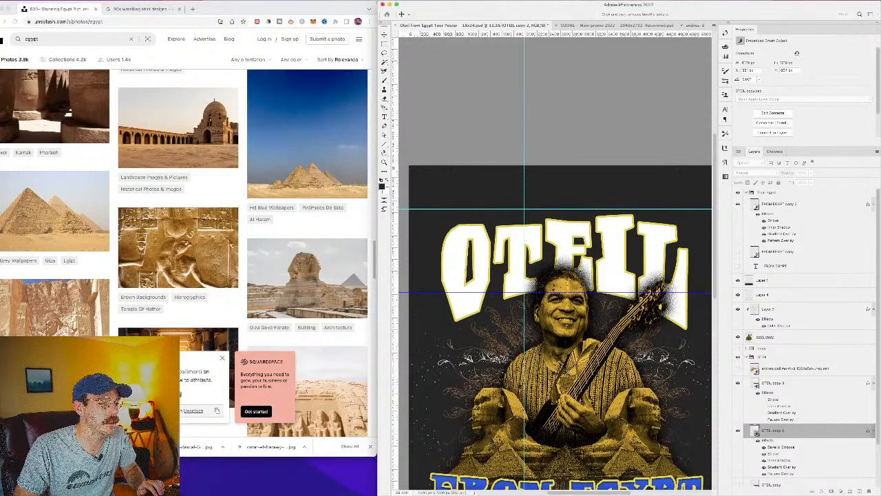
{"action": "key", "text": "Return"}
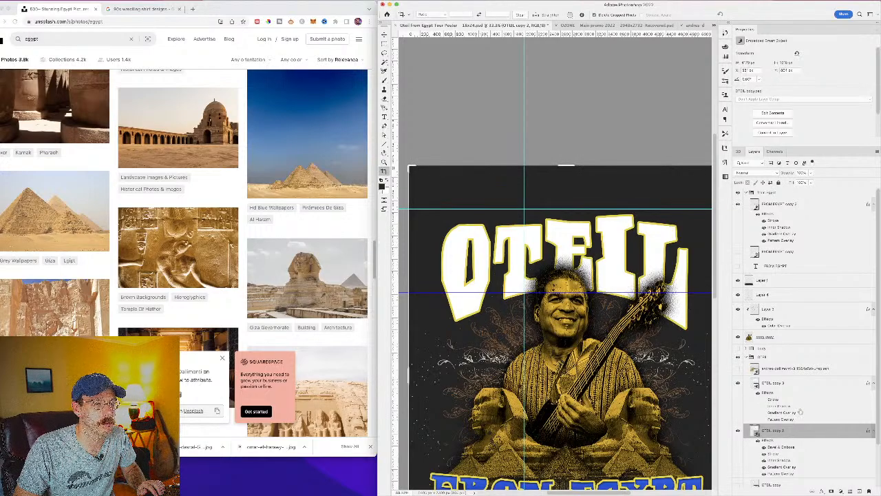
{"action": "left_click", "coordinate": [738, 383]}
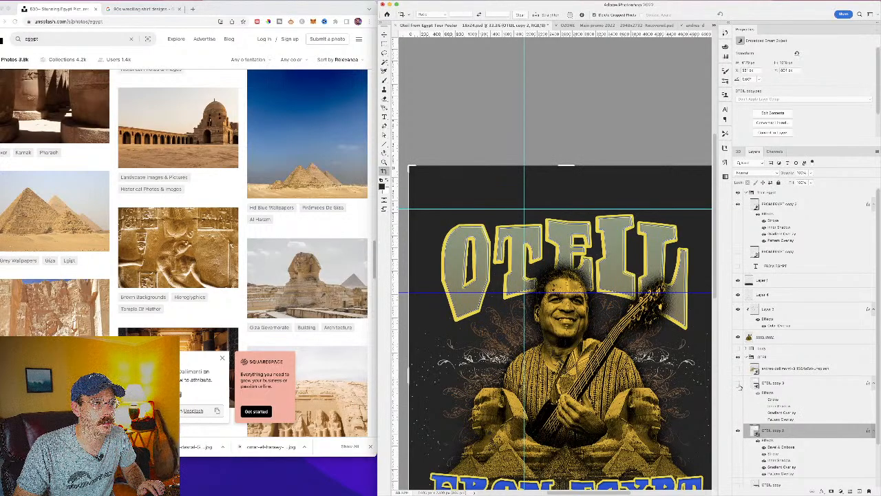
{"action": "left_click", "coordinate": [738, 384]}
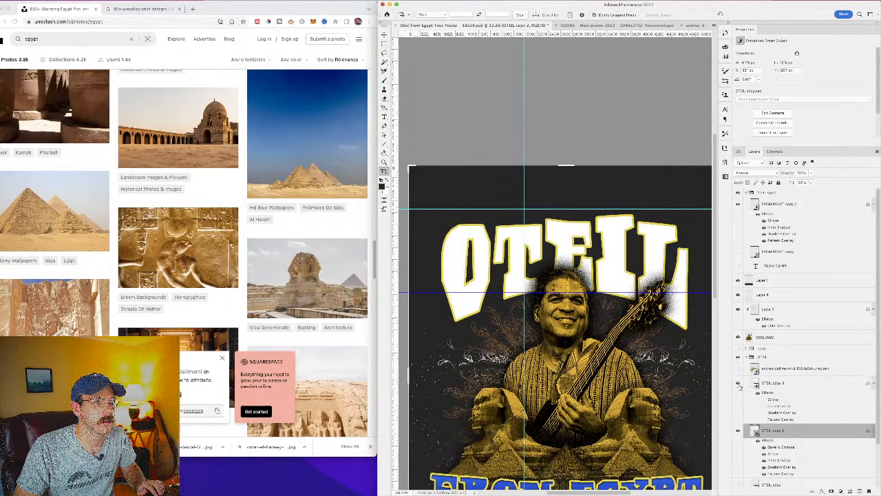
{"action": "left_click", "coordinate": [738, 385]}
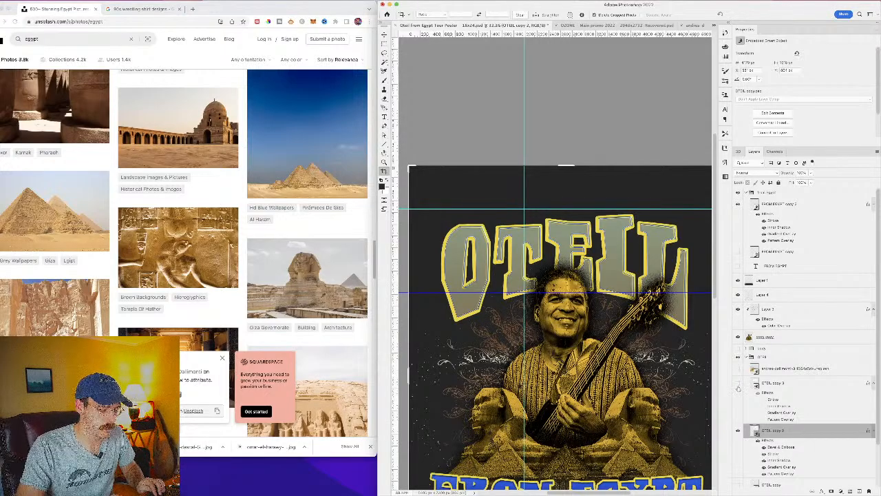
Step: Adjust the bevel shading on the OTEIL copy 2 lettering and turn off its Stroke effect
{"action": "key", "text": "super+plus"}
{"action": "scroll", "coordinate": [628, 376], "scroll_direction": "right", "scroll_amount": 1}
{"action": "scroll", "coordinate": [627, 377], "scroll_direction": "left", "scroll_amount": 6}
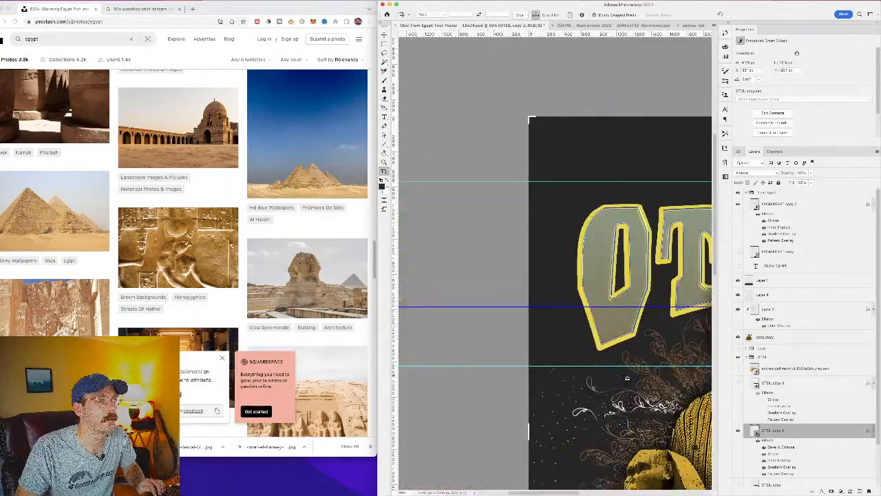
{"action": "key", "text": "super+plus"}
{"action": "scroll", "coordinate": [627, 378], "scroll_direction": "right", "scroll_amount": 4}
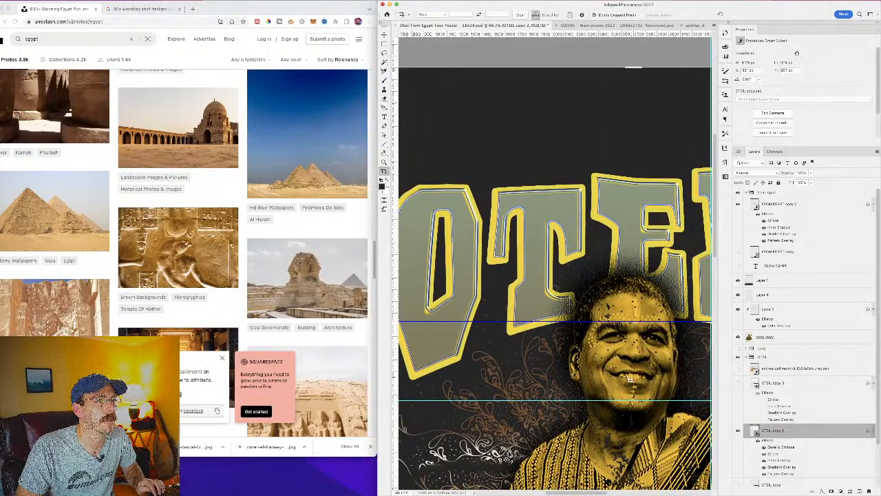
{"action": "key", "text": "super+minus"}
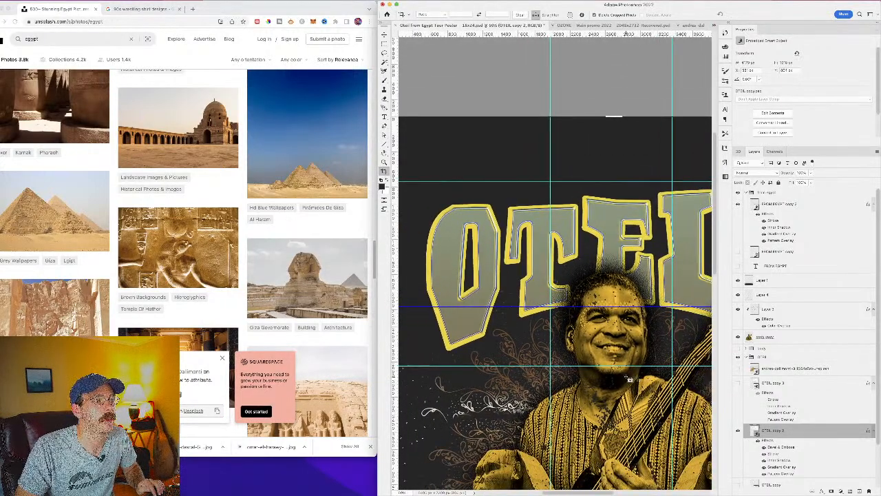
{"action": "double_click", "coordinate": [782, 466]}
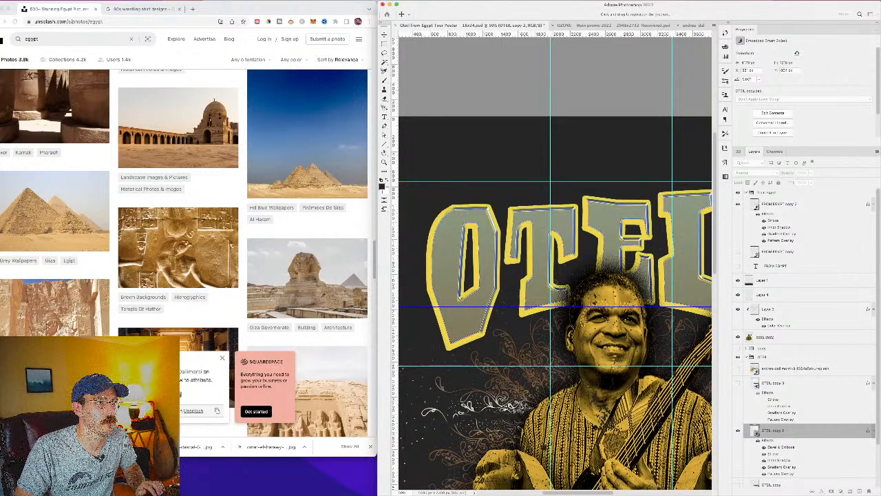
{"action": "key", "text": "h"}
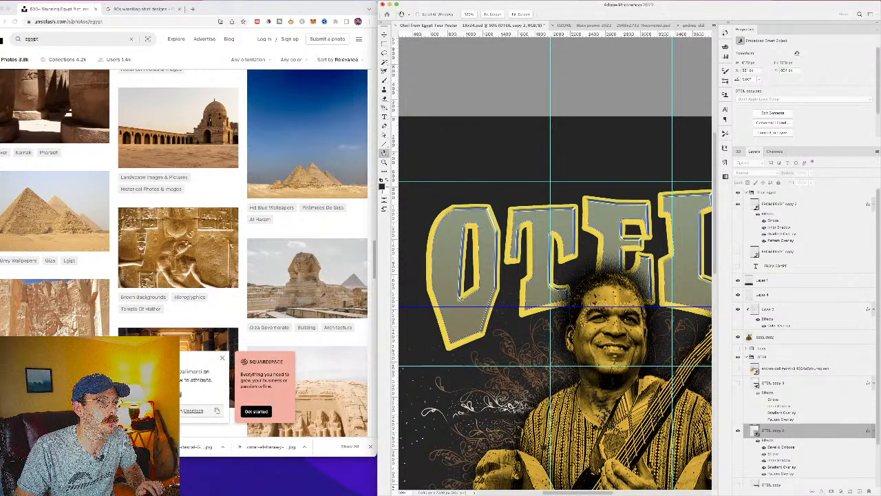
{"action": "left_click", "coordinate": [764, 454]}
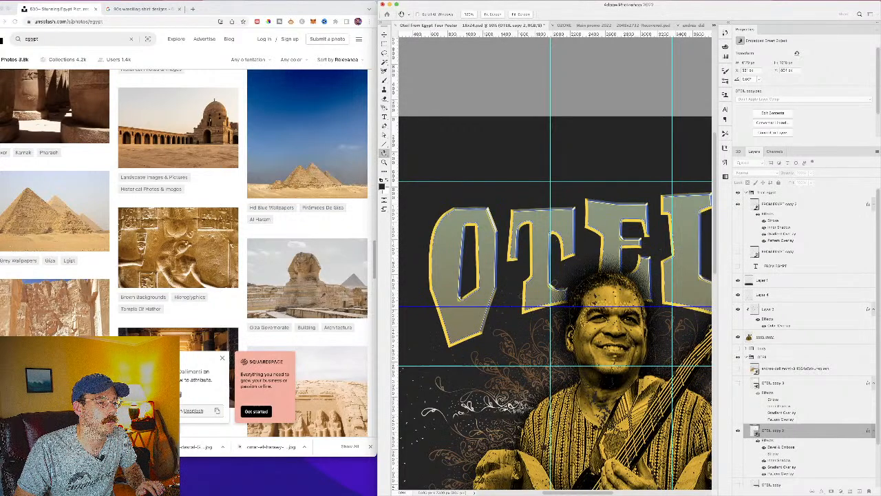
{"action": "key", "text": "v"}
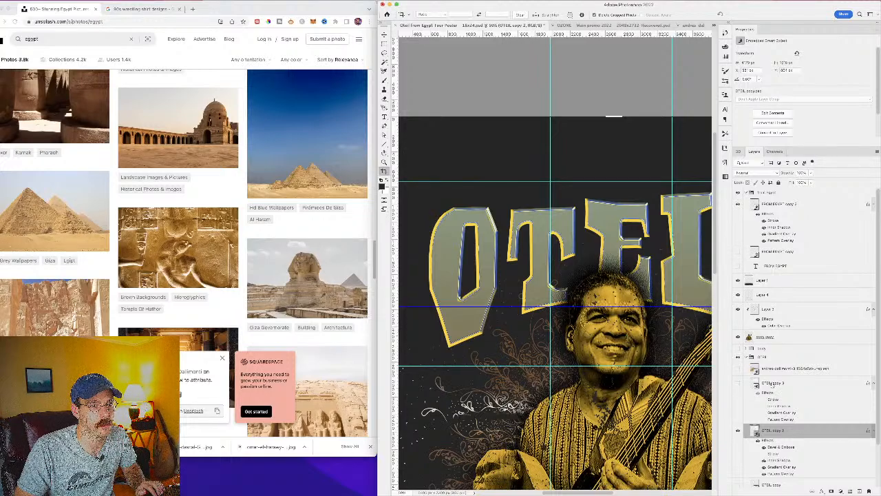
Step: Rework the OTEIL copy 2 effects into a yellow bevelled edge against the white OTEIL copy 3 lettering, then hide OTEIL copy 3
{"action": "left_click", "coordinate": [772, 385]}
{"action": "left_click", "coordinate": [739, 384]}
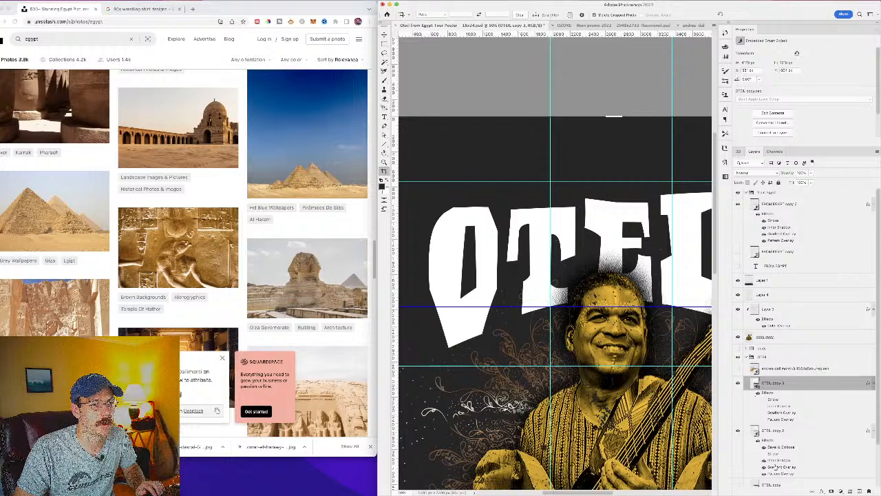
{"action": "left_click", "coordinate": [775, 432]}
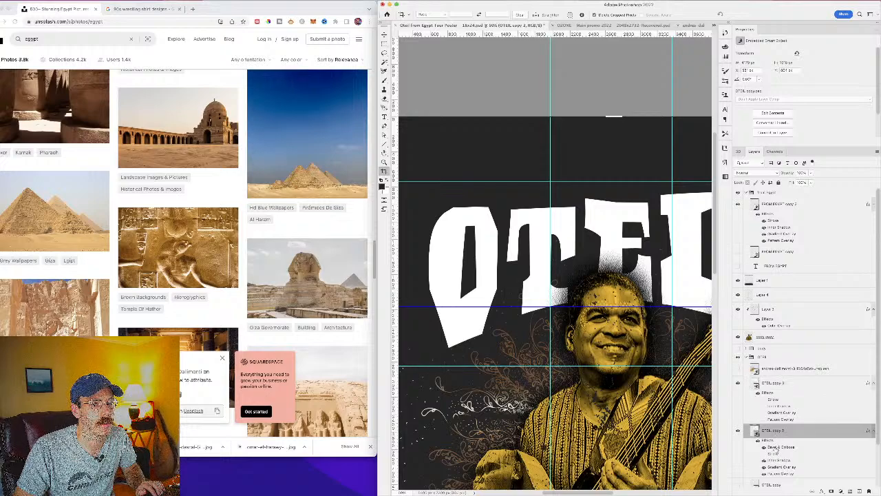
{"action": "key", "text": "h"}
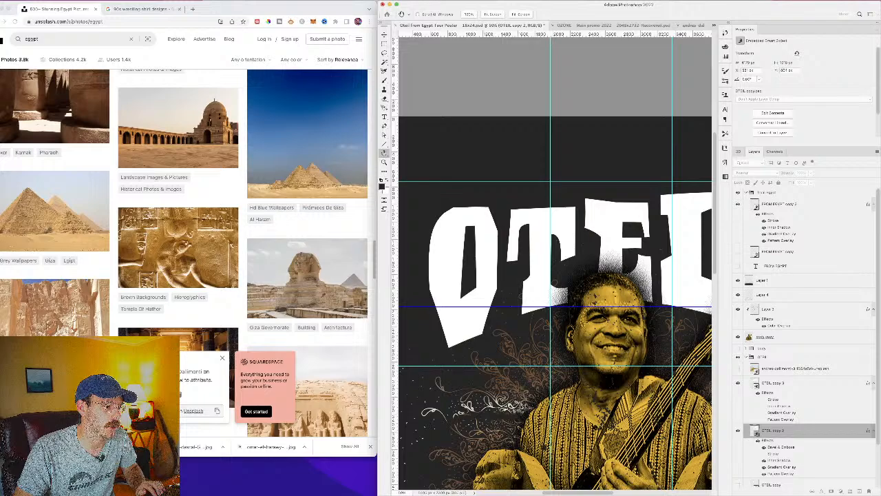
{"action": "left_click", "coordinate": [763, 454]}
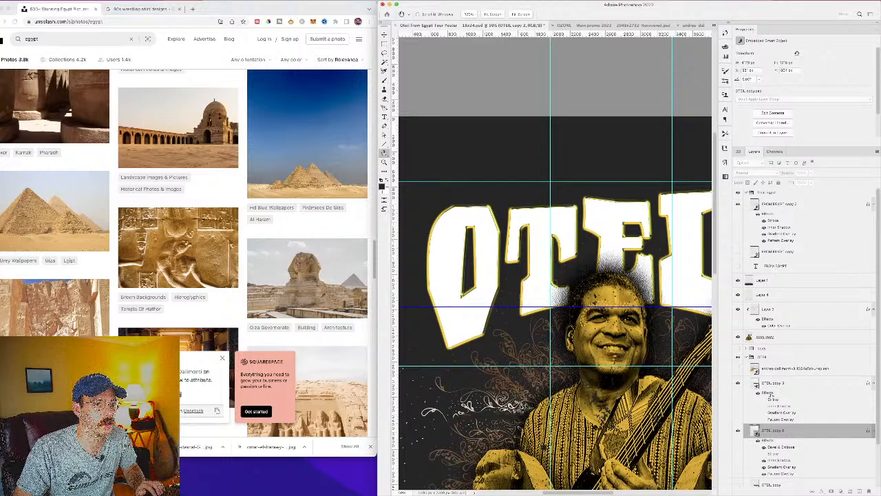
{"action": "key", "text": "c"}
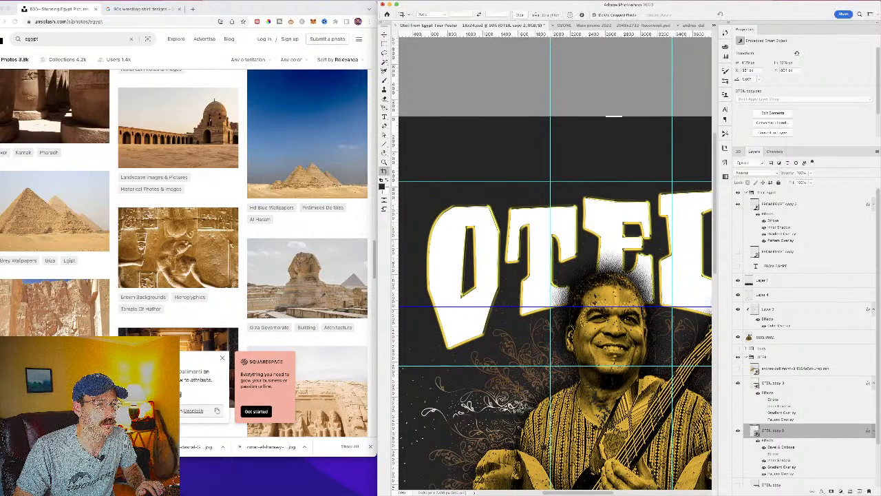
{"action": "left_click", "coordinate": [738, 390]}
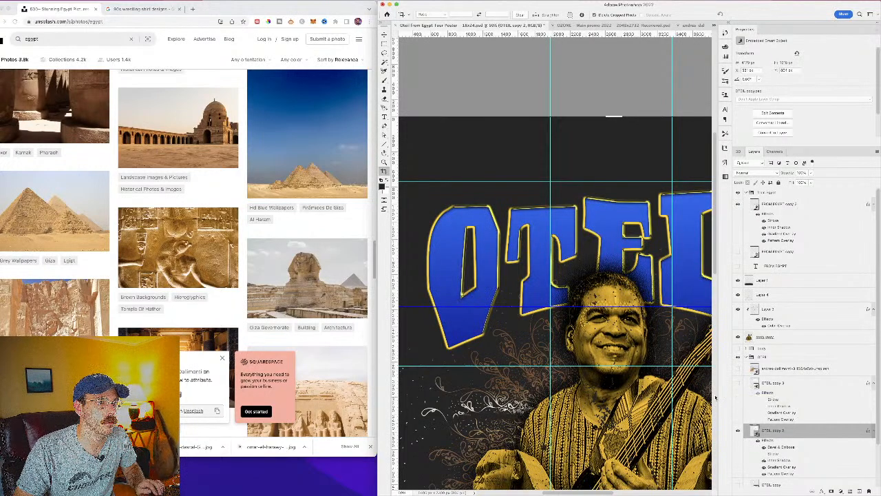
Step: Rework the OTEIL copy 2 layer style, turning its Stroke effect back on as a solid yellow outline around the blue letters
{"action": "key", "text": "super+minus"}
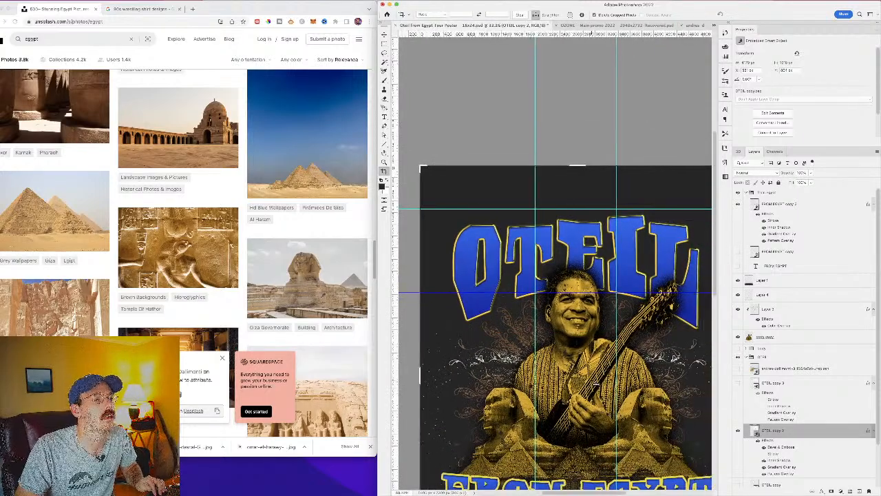
{"action": "key", "text": "super+plus"}
{"action": "key", "text": "super+plus"}
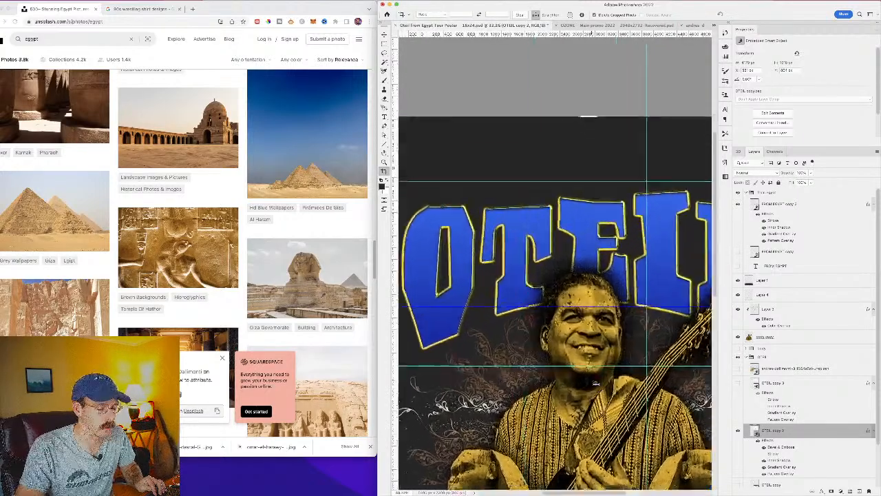
{"action": "scroll", "coordinate": [597, 383], "scroll_direction": "left", "scroll_amount": 3}
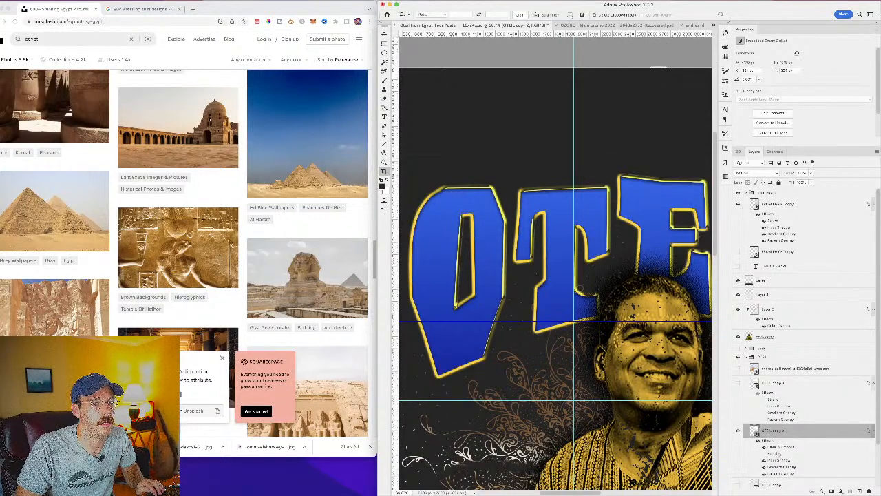
{"action": "key", "text": "h"}
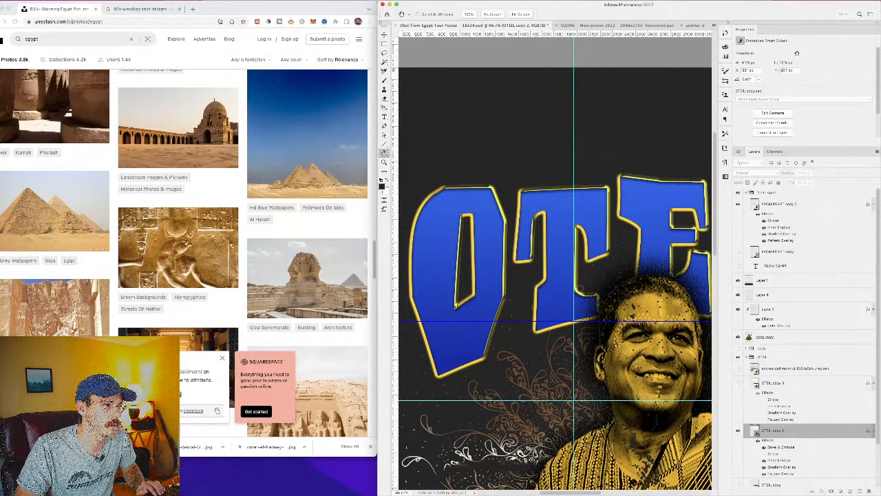
{"action": "key", "text": "super+z"}
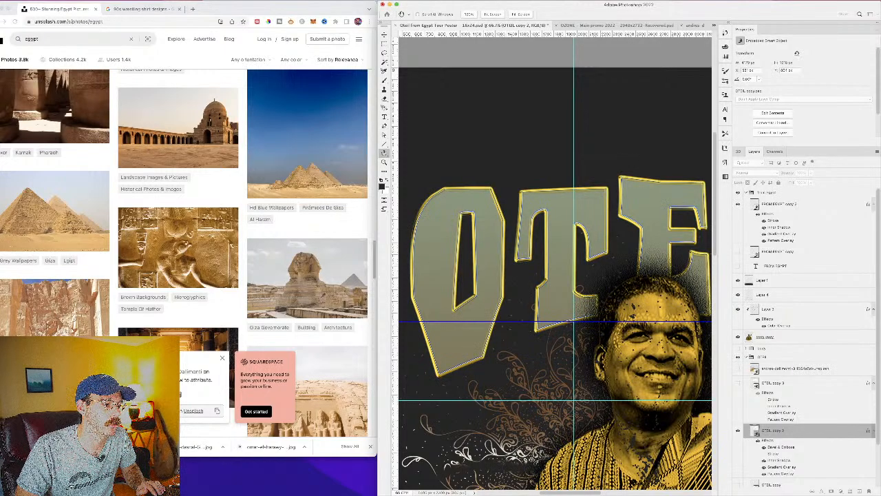
{"action": "key", "text": "super+shift+z"}
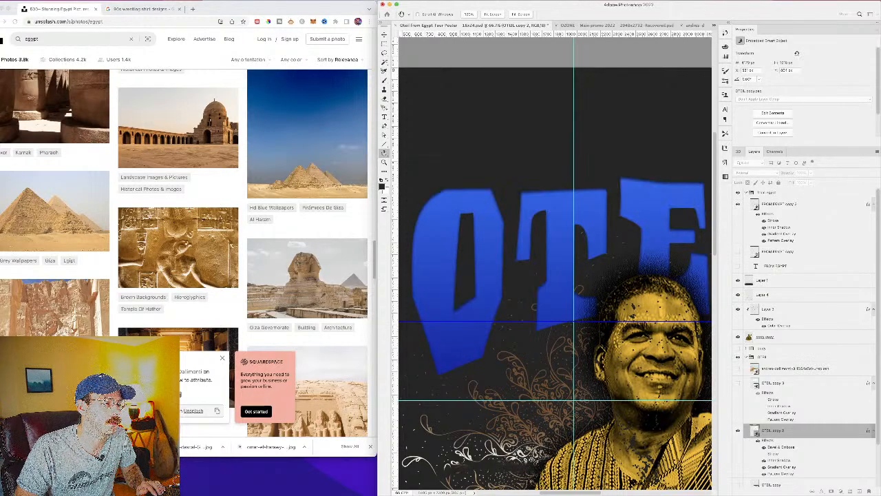
{"action": "key", "text": "super+shift+z"}
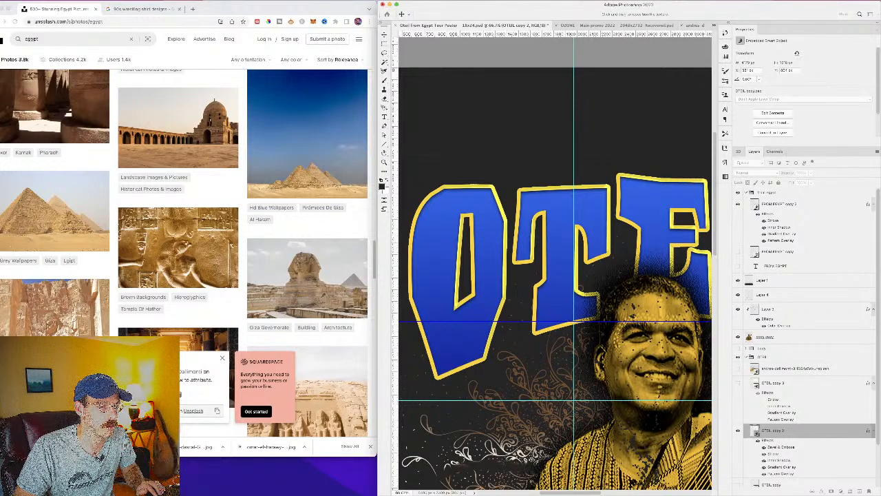
{"action": "key", "text": "space"}
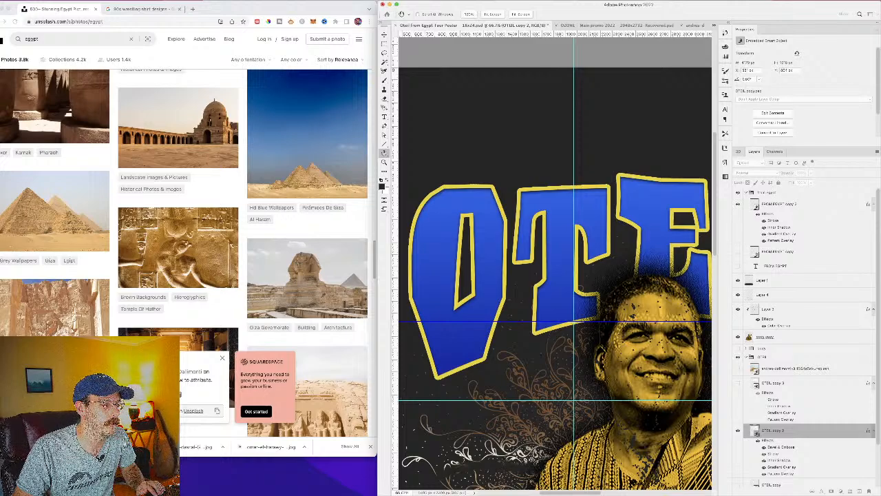
{"action": "key", "text": "c"}
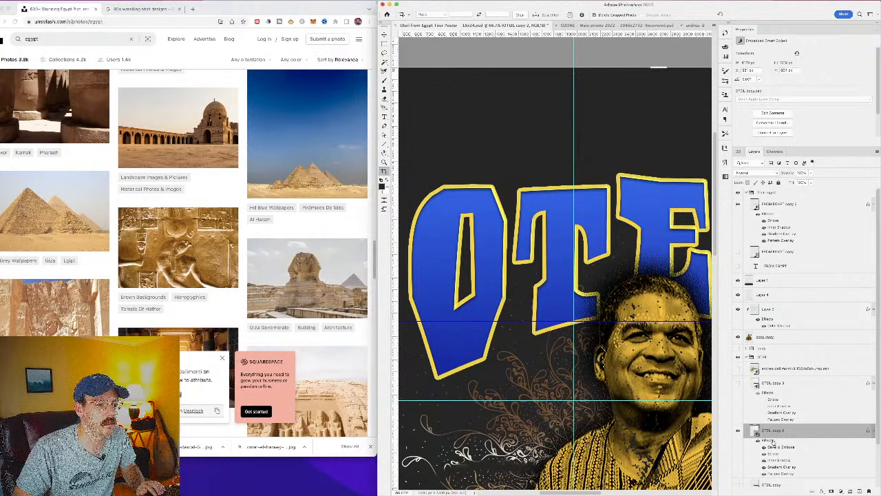
Step: Try stronger bevel highlights and shadows on the OTEIL copy 2 outline and change the outline colour to a deeper gold
{"action": "key", "text": "h"}
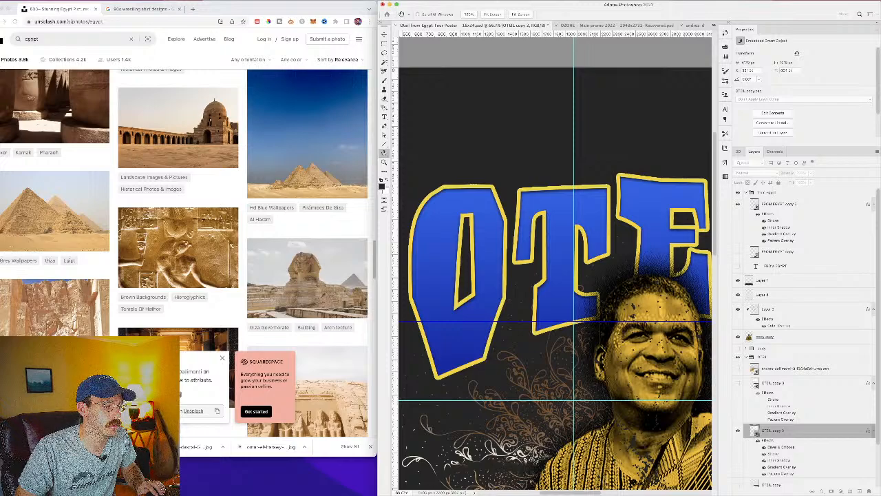
{"action": "scroll", "coordinate": [555, 264], "scroll_direction": "down", "scroll_amount": 2}
{"action": "scroll", "coordinate": [555, 264], "scroll_direction": "up", "scroll_amount": 3}
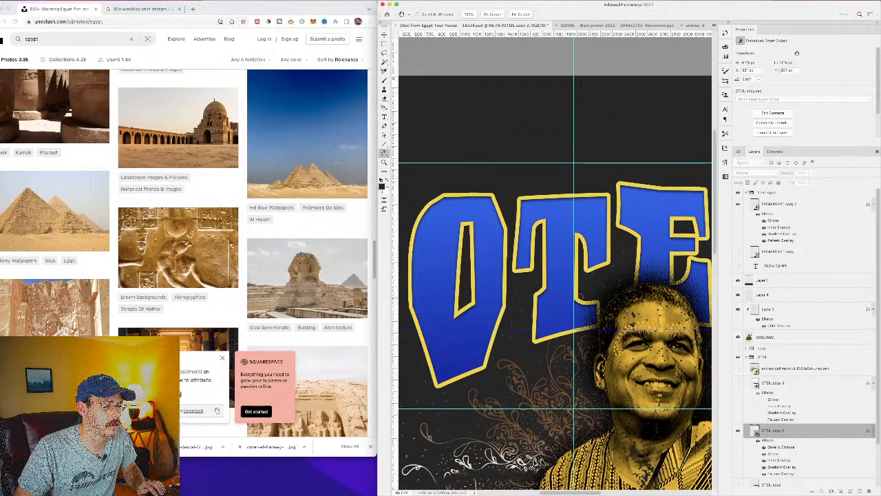
{"action": "key", "text": "c"}
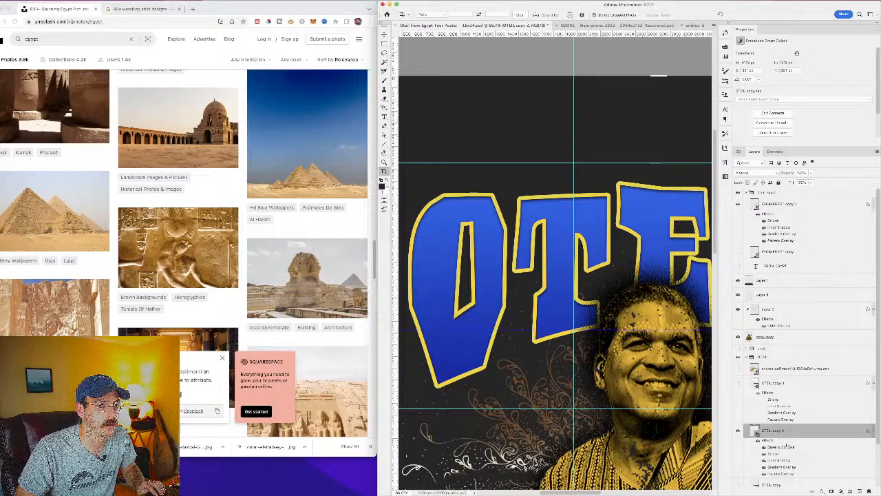
{"action": "key", "text": "h"}
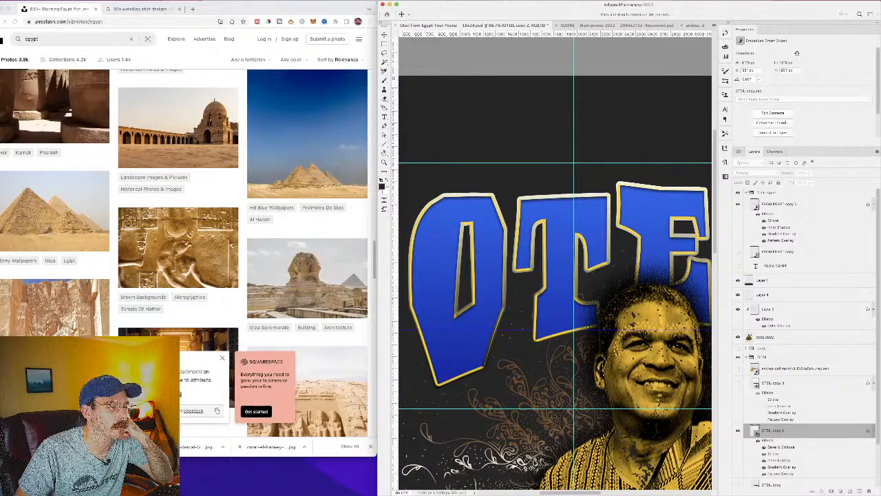
{"action": "key", "text": "i"}
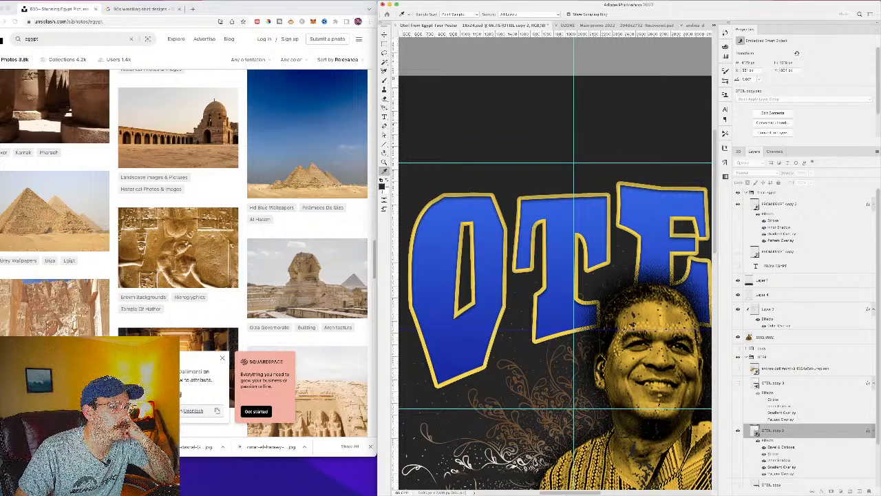
{"action": "key", "text": "Return"}
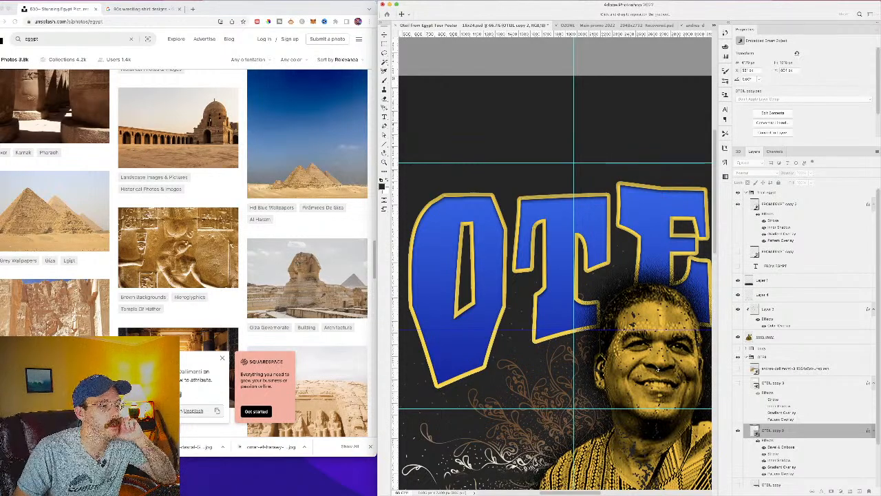
Step: Turn off the Pattern Overlay effect on the OTEIL copy 2 lettering and try a Drop Shadow in its layer style
{"action": "key", "text": "super+minus"}
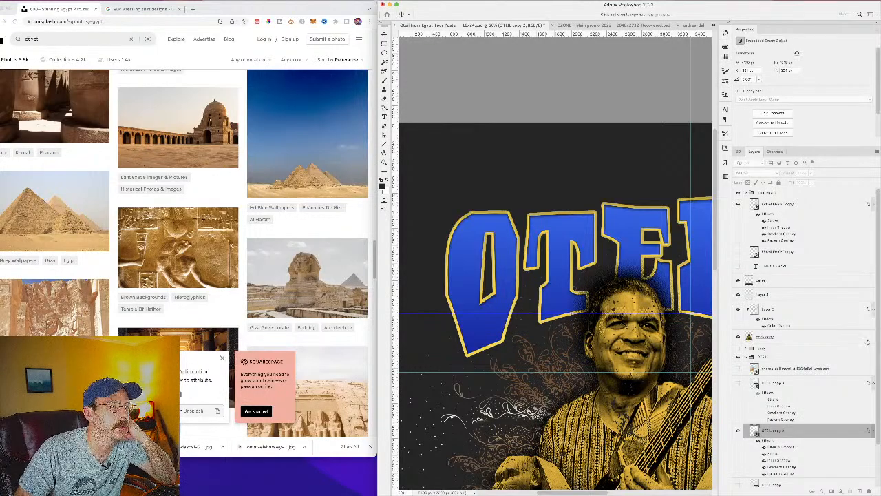
{"action": "scroll", "coordinate": [821, 399], "scroll_direction": "down", "scroll_amount": 2}
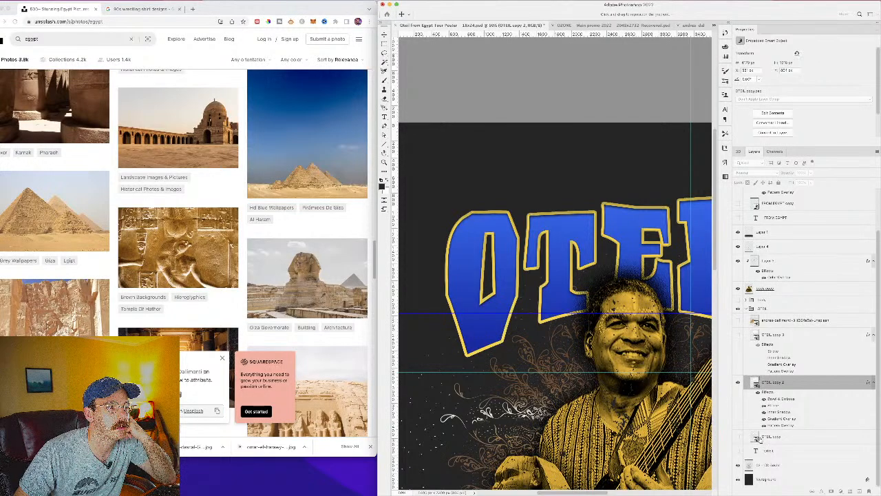
{"action": "key", "text": "super+minus"}
{"action": "key", "text": "super+minus"}
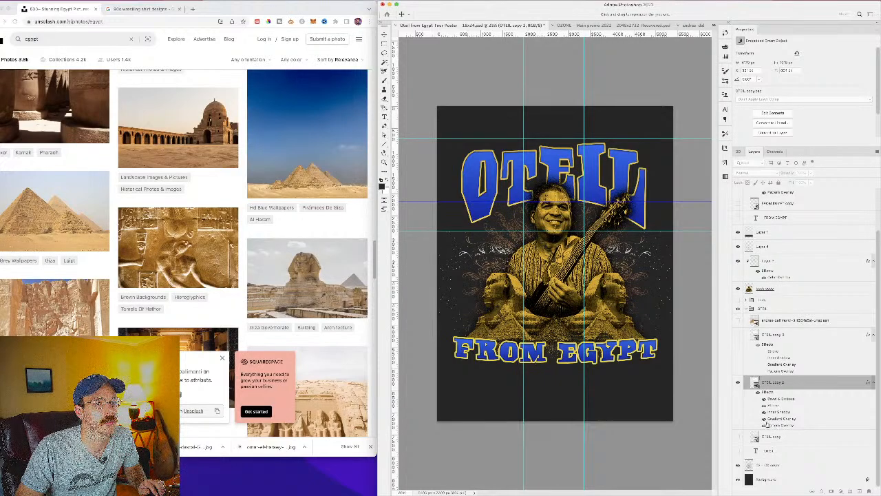
{"action": "key", "text": "Return"}
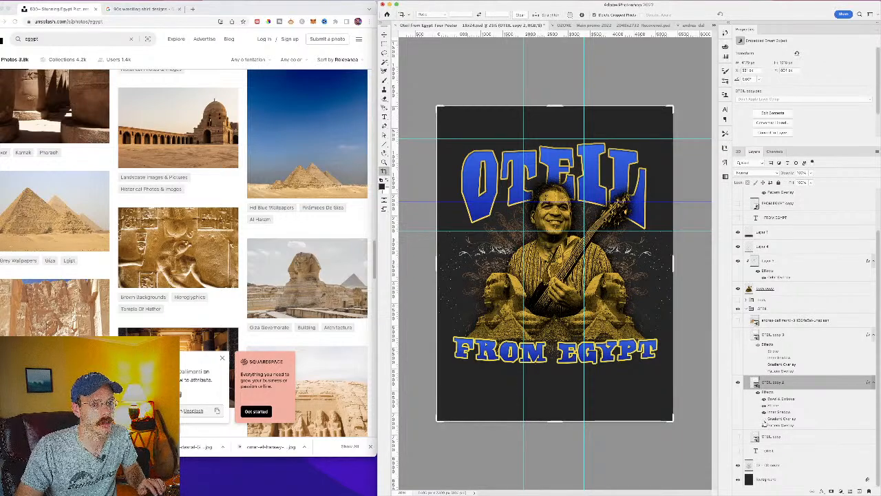
{"action": "left_click", "coordinate": [764, 419]}
{"action": "double_click", "coordinate": [776, 427]}
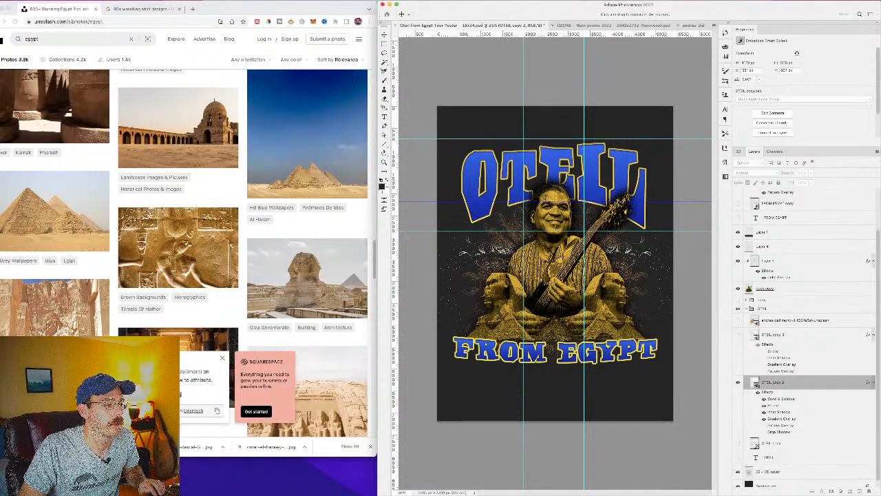
{"action": "key", "text": "Return"}
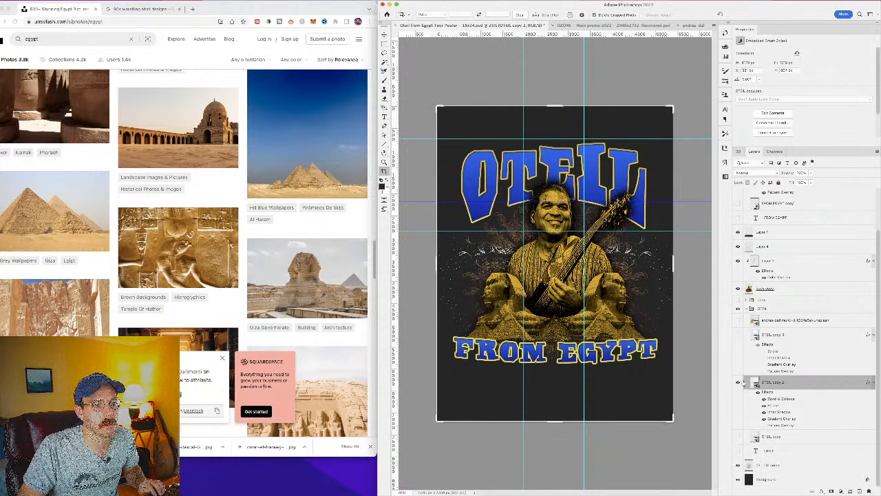
Step: Compare the OTEIL copy 2 and OTEIL copy layers by switching their visibility, and duplicate OTEIL copy 2
{"action": "left_click", "coordinate": [738, 383]}
{"action": "left_click", "coordinate": [739, 383]}
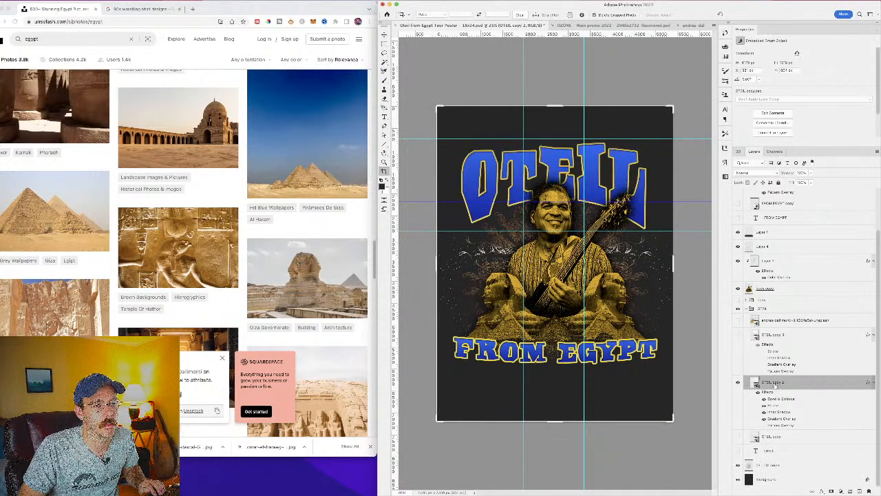
{"action": "left_click", "coordinate": [740, 437]}
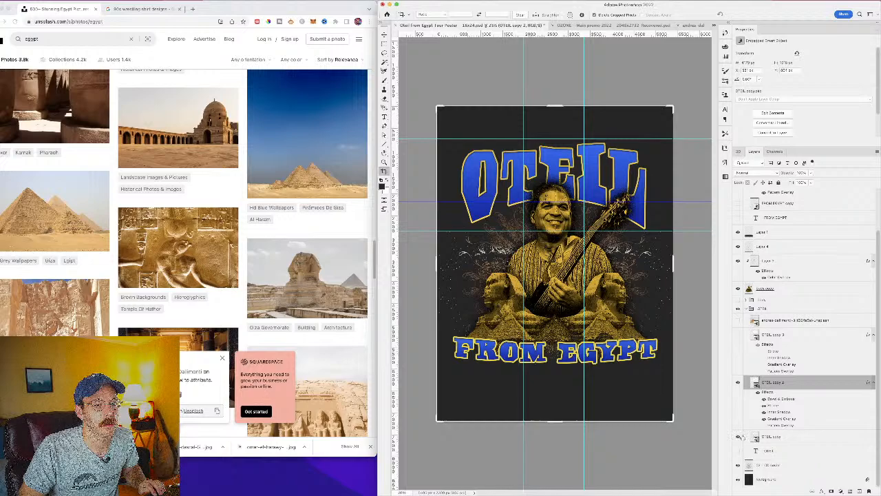
{"action": "left_click", "coordinate": [739, 383]}
{"action": "left_click", "coordinate": [739, 383]}
{"action": "right_click", "coordinate": [775, 384]}
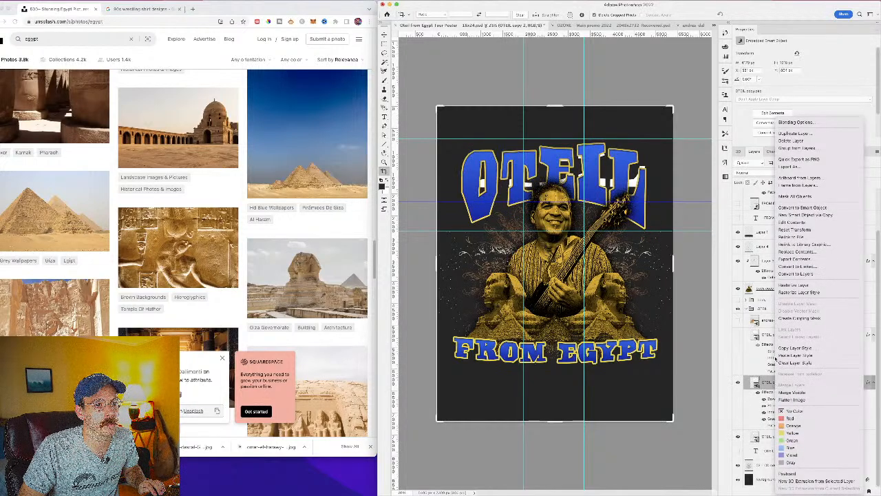
{"action": "left_click", "coordinate": [809, 132]}
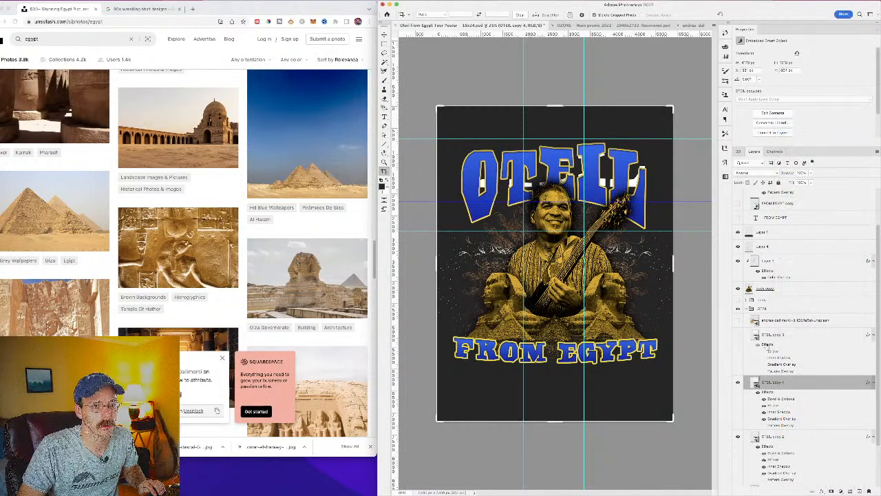
Step: Turn off all effects on OTEIL copy 2 for plain white lettering, and hide OTEIL copy and OTEIL copy 4
{"action": "left_click", "coordinate": [739, 437]}
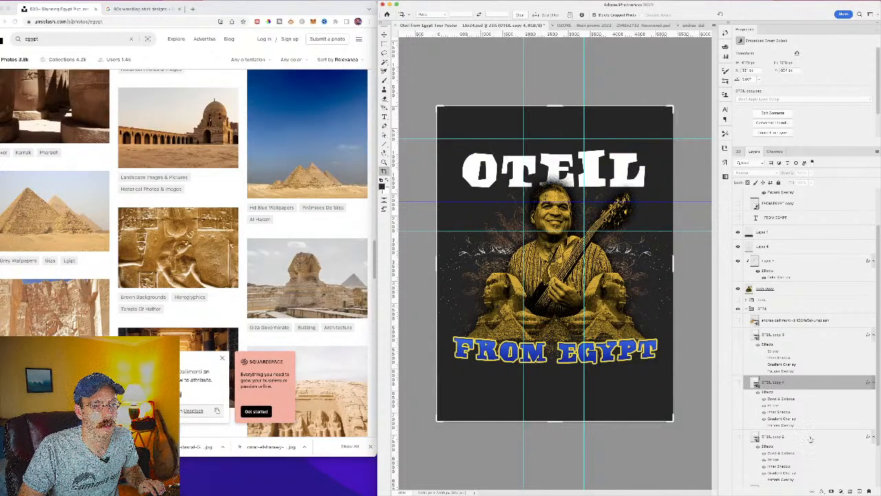
{"action": "left_click", "coordinate": [751, 439]}
{"action": "left_click", "coordinate": [738, 437]}
{"action": "scroll", "coordinate": [768, 449], "scroll_direction": "down", "scroll_amount": 3}
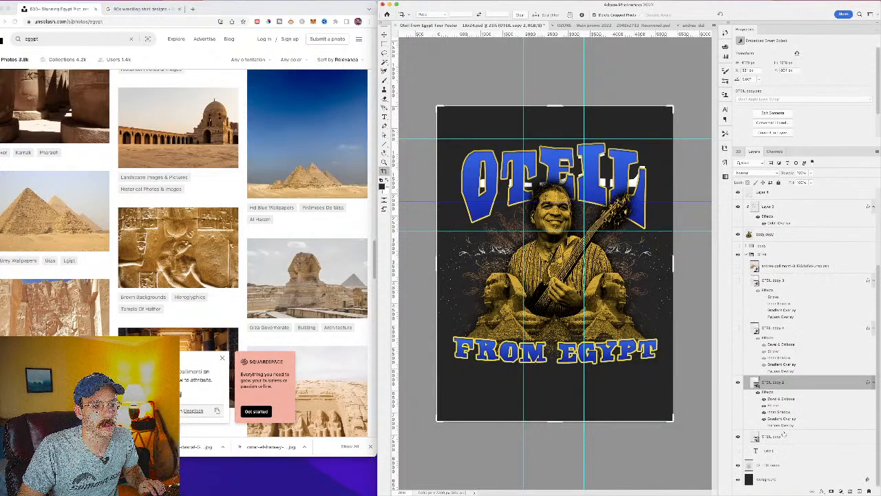
{"action": "left_click_drag", "start_coordinate": [764, 400], "coordinate": [764, 418]}
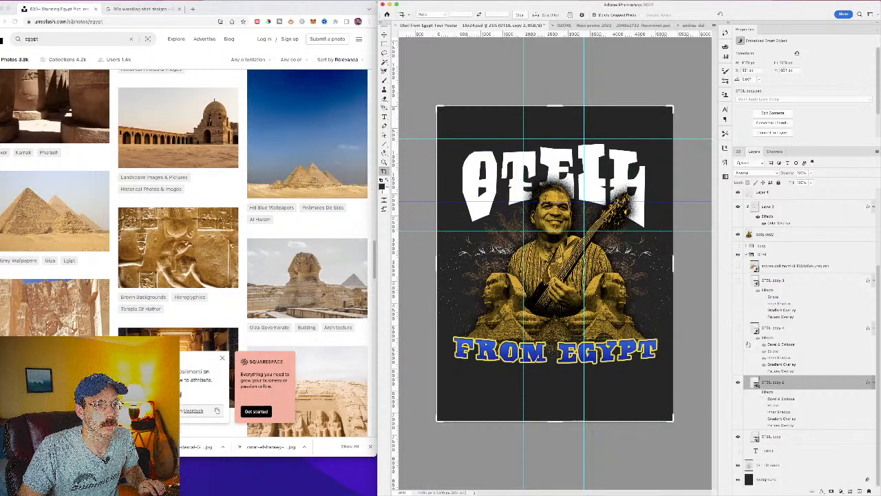
{"action": "left_click", "coordinate": [737, 438]}
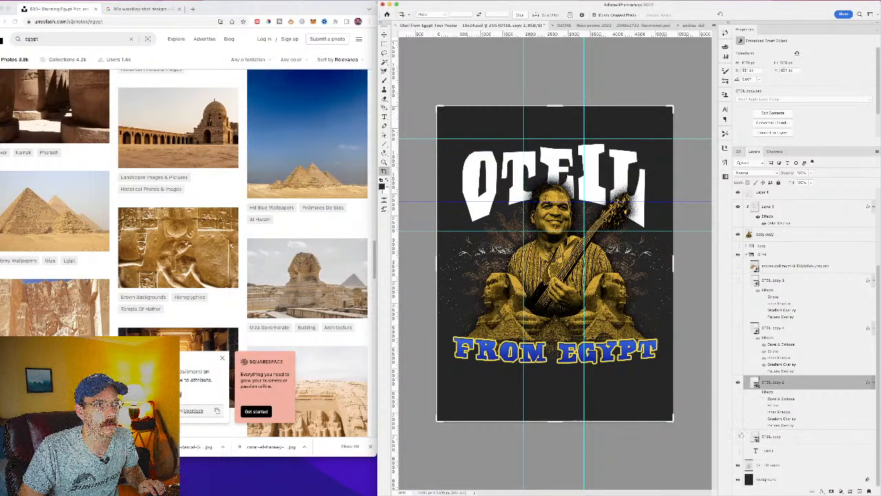
Step: Compare OTEIL copy 4 with the plain OTEIL copy 2 by switching its visibility, and copy the layer style of OTEIL copy 4
{"action": "left_click", "coordinate": [737, 329]}
{"action": "left_click", "coordinate": [738, 329]}
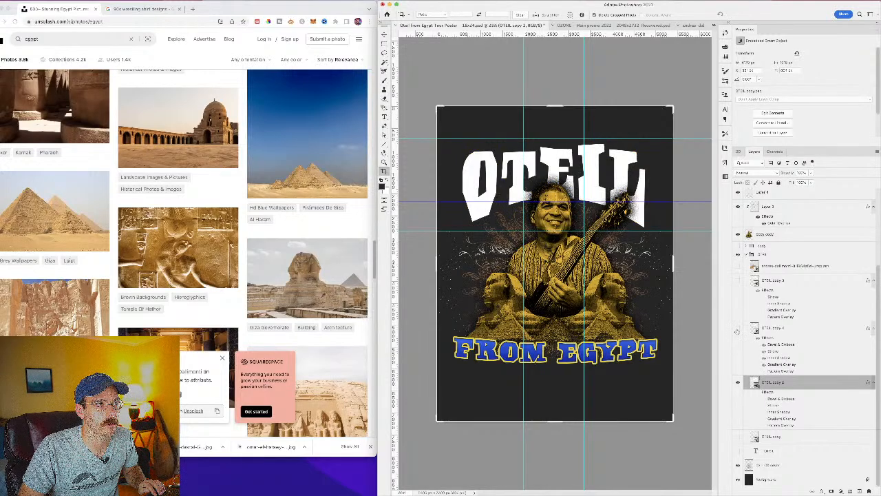
{"action": "left_click", "coordinate": [737, 330]}
{"action": "left_click", "coordinate": [737, 330]}
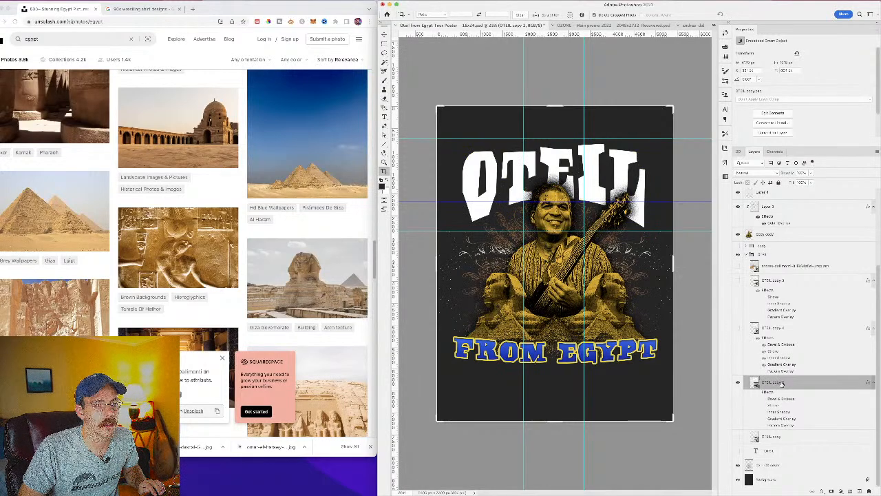
{"action": "left_click", "coordinate": [873, 383]}
{"action": "right_click", "coordinate": [868, 368]}
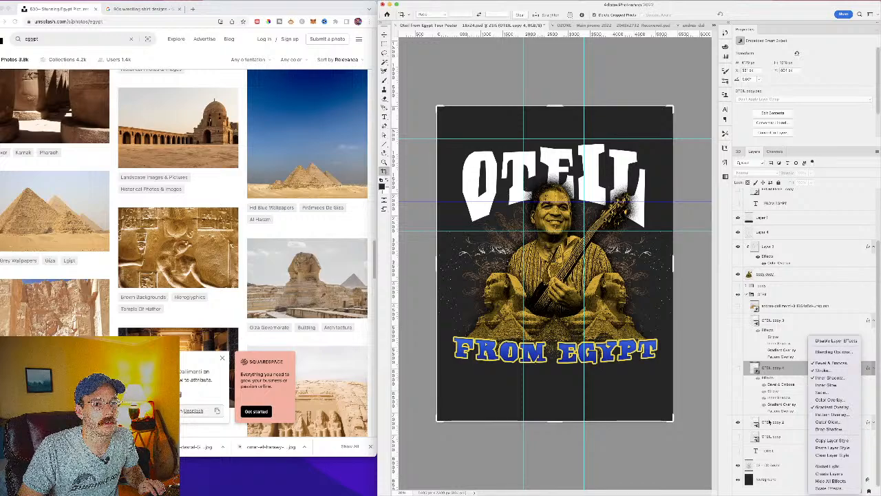
{"action": "left_click", "coordinate": [829, 441]}
Step: Create a new 3D extrusion from the selected OTEIL copy 2 lettering layer
{"action": "left_click", "coordinate": [761, 423]}
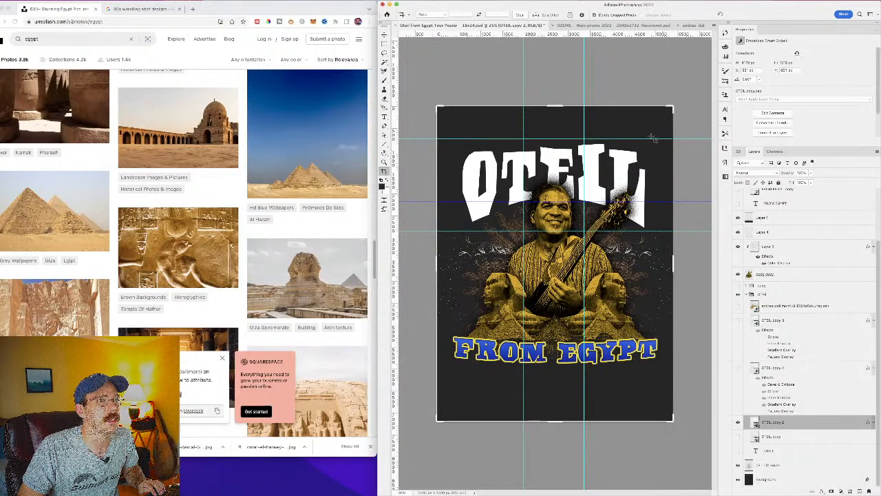
{"action": "left_click", "coordinate": [239, 2]}
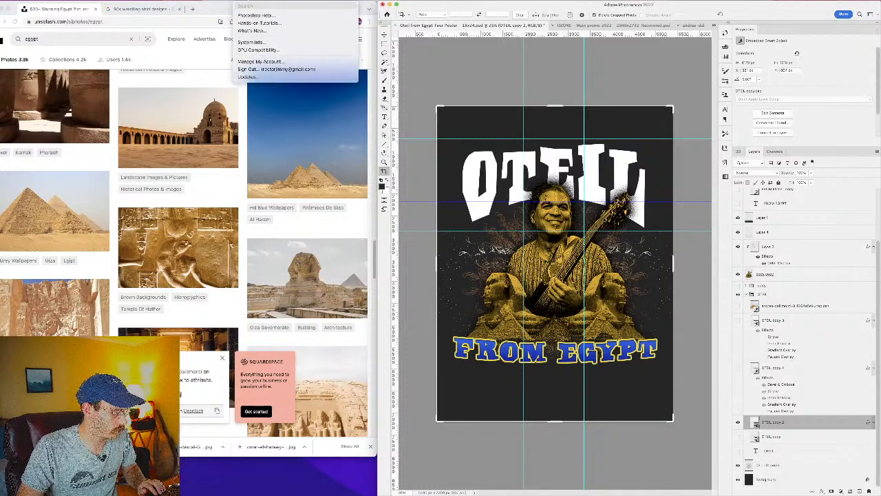
{"action": "type", "text": "3d"}
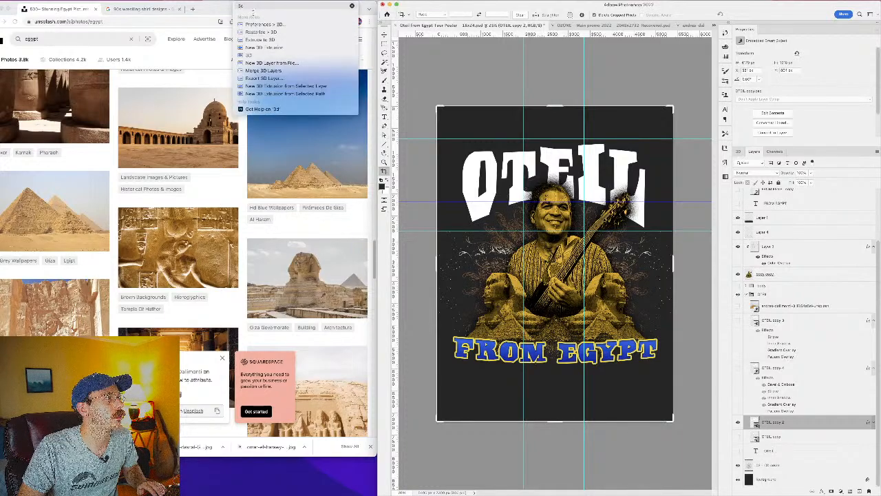
{"action": "mouse_move", "coordinate": [256, 43]}
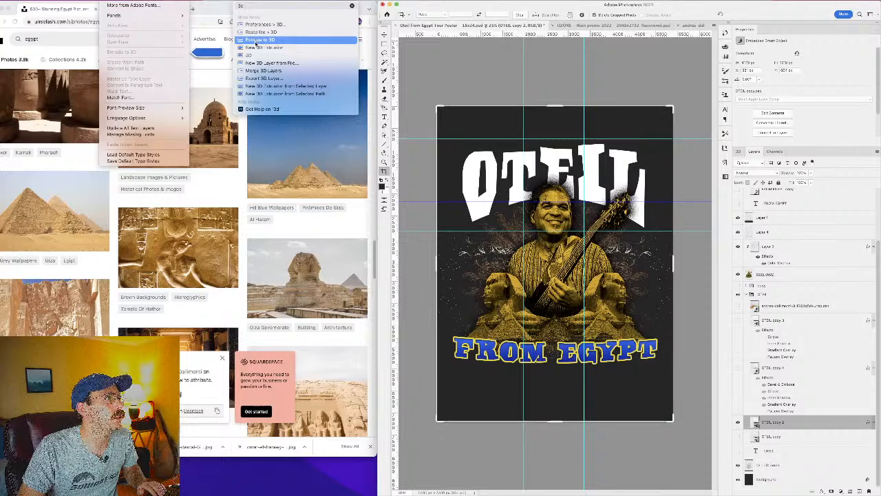
{"action": "left_click", "coordinate": [255, 55]}
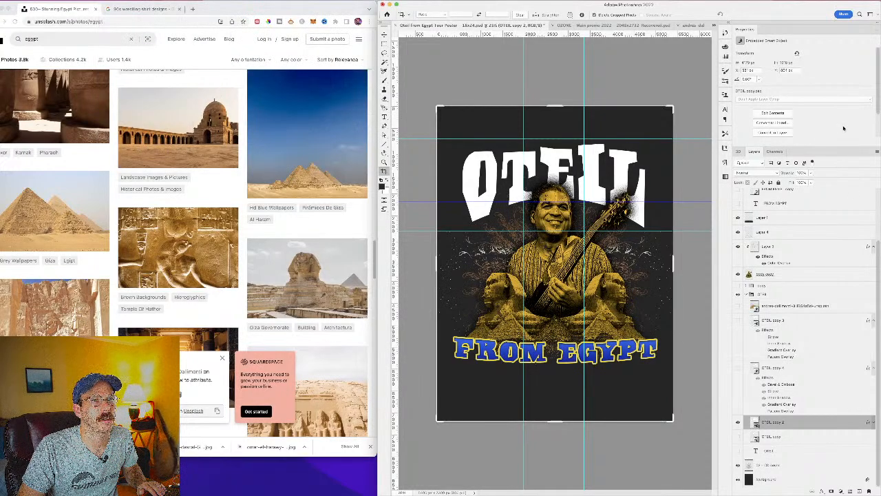
{"action": "left_click", "coordinate": [242, 1]}
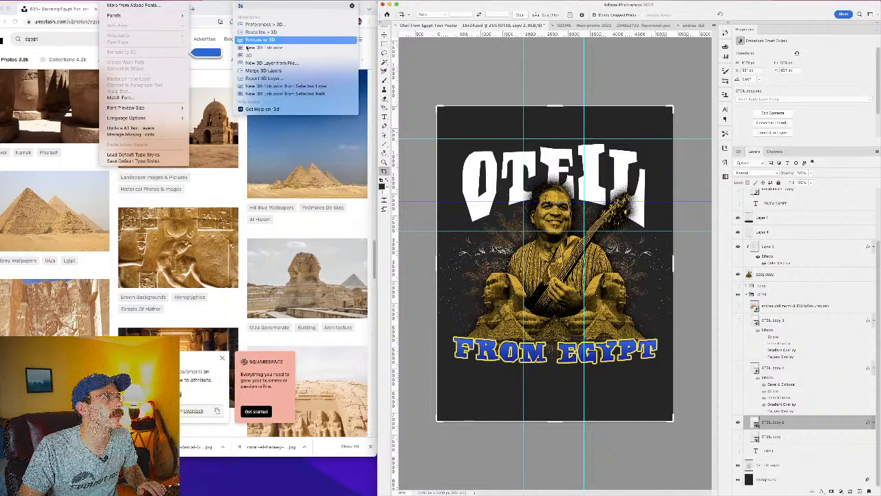
{"action": "mouse_move", "coordinate": [253, 57]}
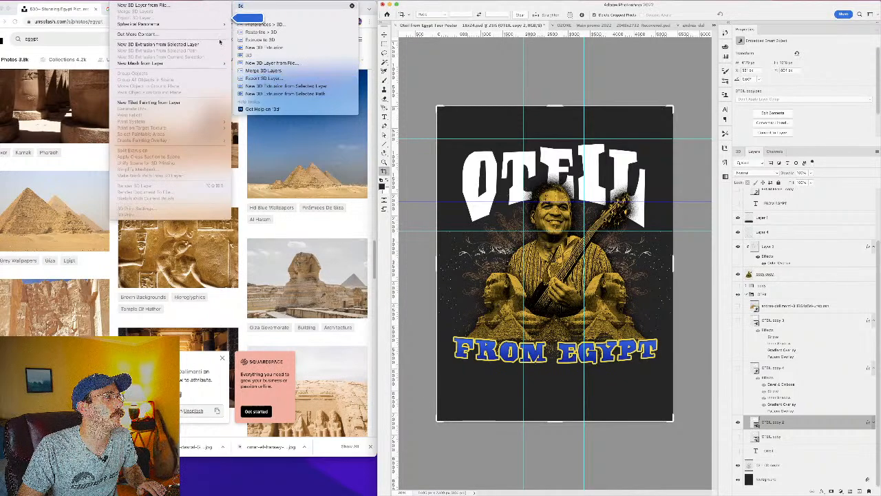
{"action": "mouse_move", "coordinate": [165, 1]}
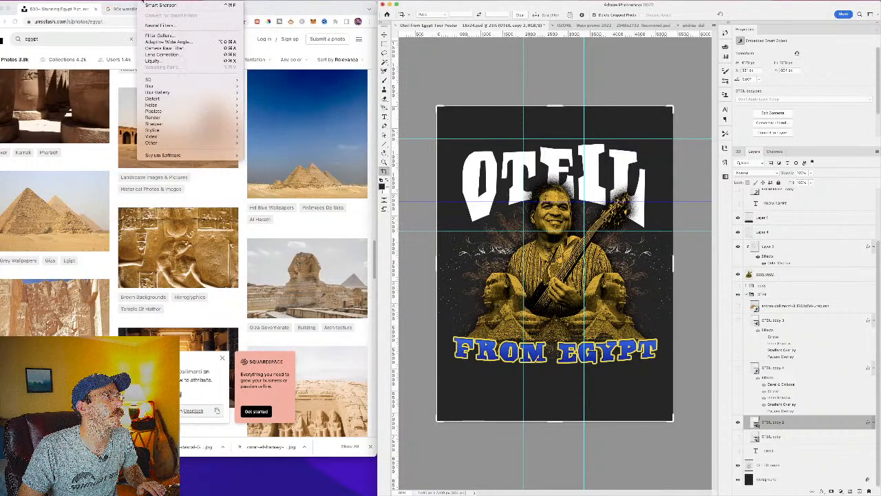
{"action": "mouse_move", "coordinate": [177, 79]}
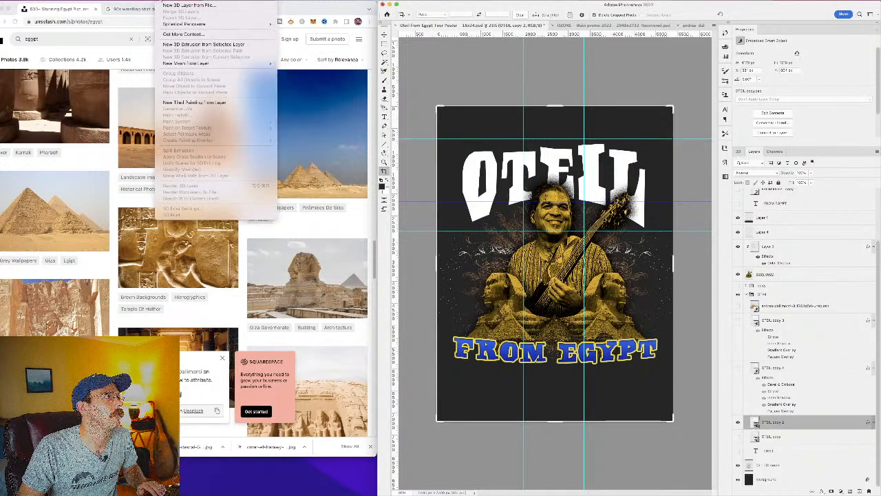
{"action": "left_click", "coordinate": [178, 44]}
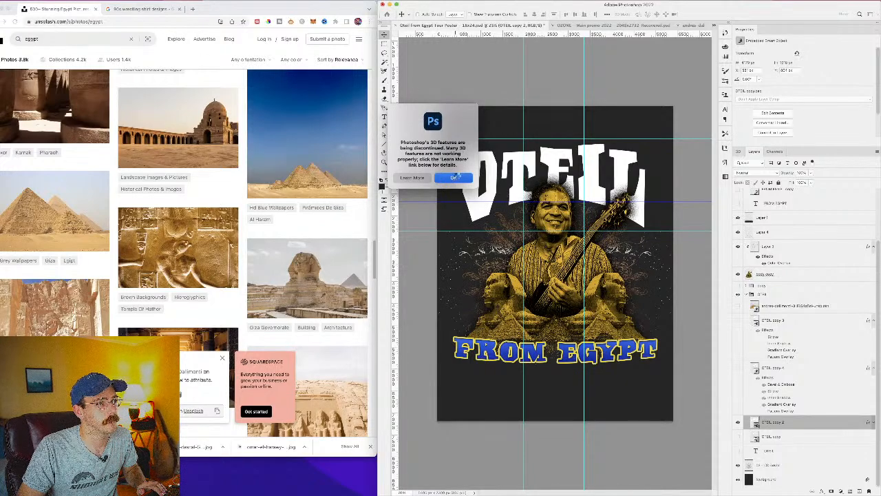
{"action": "left_click", "coordinate": [453, 178]}
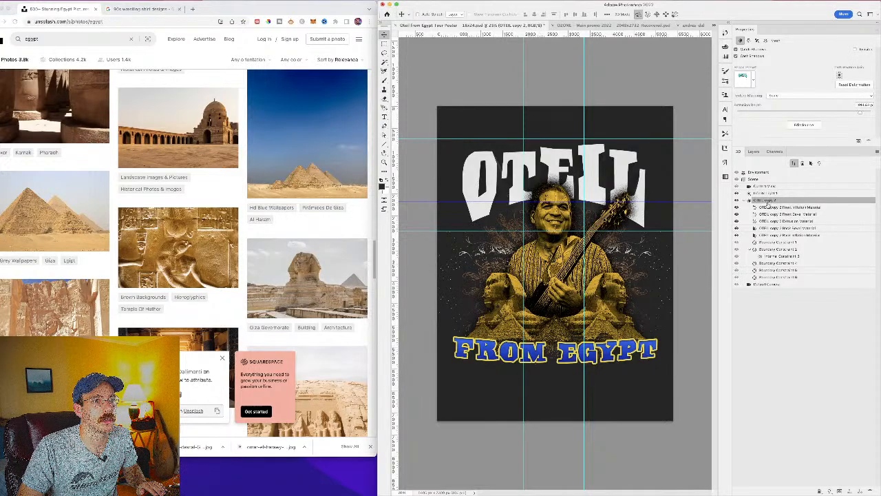
Step: Try two shape presets on the extruded OTEIL lettering and reposition the distorted result on the poster
{"action": "left_click", "coordinate": [749, 81]}
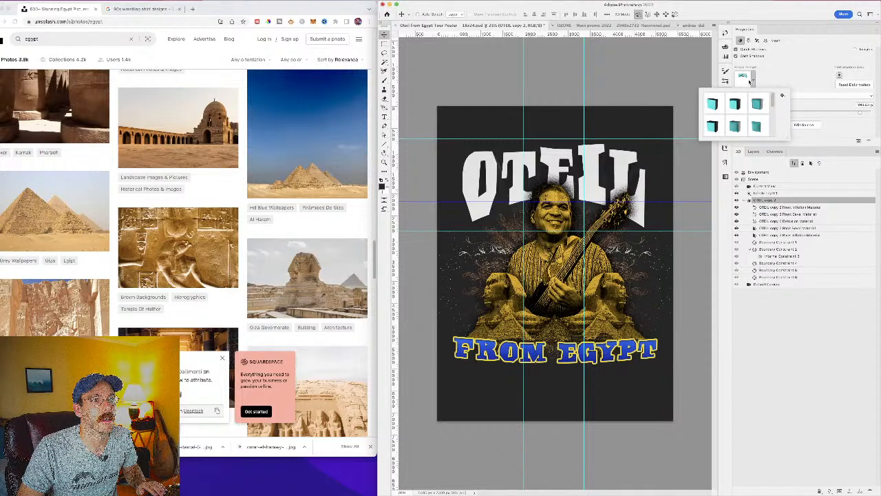
{"action": "left_click", "coordinate": [714, 126]}
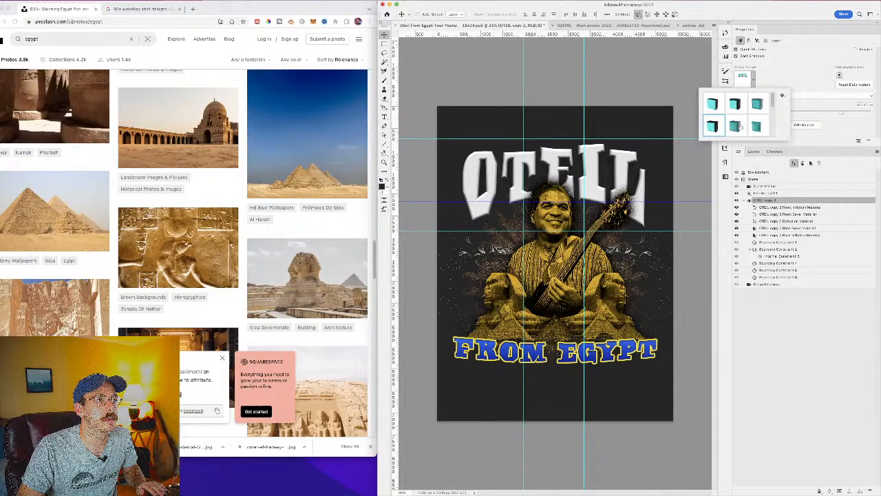
{"action": "left_click", "coordinate": [738, 126]}
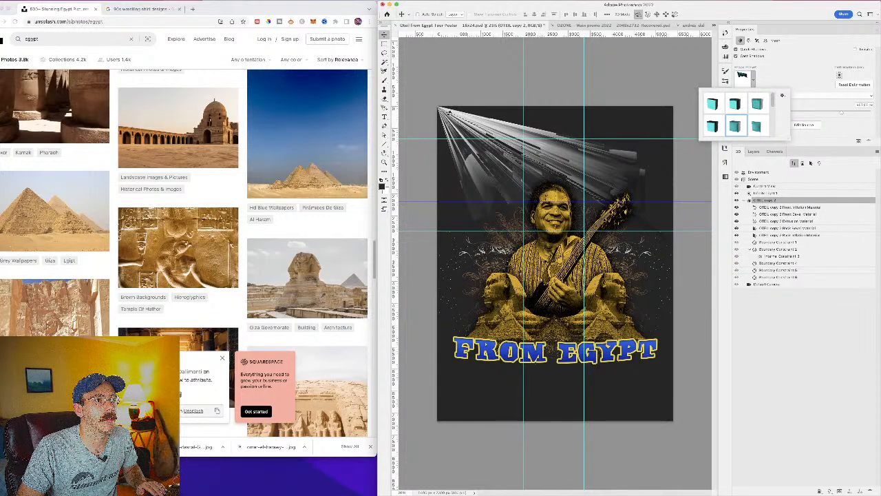
{"action": "mouse_move", "coordinate": [442, 110]}
{"action": "left_mouse_down"}
{"action": "mouse_move", "coordinate": [463, 186]}
{"action": "mouse_move", "coordinate": [475, 199]}
{"action": "mouse_move", "coordinate": [468, 134]}
{"action": "mouse_move", "coordinate": [472, 160]}
{"action": "mouse_move", "coordinate": [493, 172]}
{"action": "mouse_move", "coordinate": [509, 234]}
{"action": "mouse_move", "coordinate": [482, 268]}
{"action": "mouse_move", "coordinate": [476, 291]}
{"action": "mouse_move", "coordinate": [490, 303]}
{"action": "mouse_move", "coordinate": [467, 301]}
{"action": "mouse_move", "coordinate": [472, 86]}
{"action": "mouse_move", "coordinate": [436, 67]}
{"action": "mouse_move", "coordinate": [460, 14]}
{"action": "mouse_move", "coordinate": [485, 42]}
{"action": "left_mouse_up"}
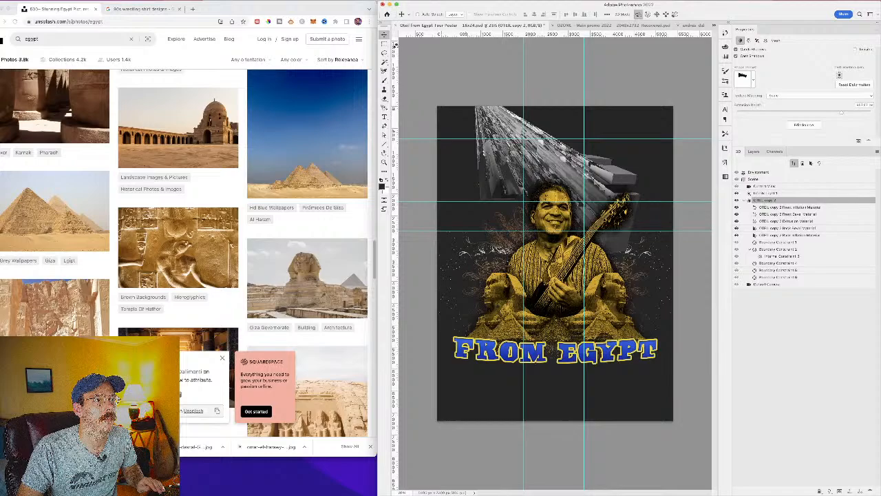
Step: Undo the 3D conversion of OTEIL copy 2 and create its 3D extrusion again from the selected layer
{"action": "left_click", "coordinate": [777, 234]}
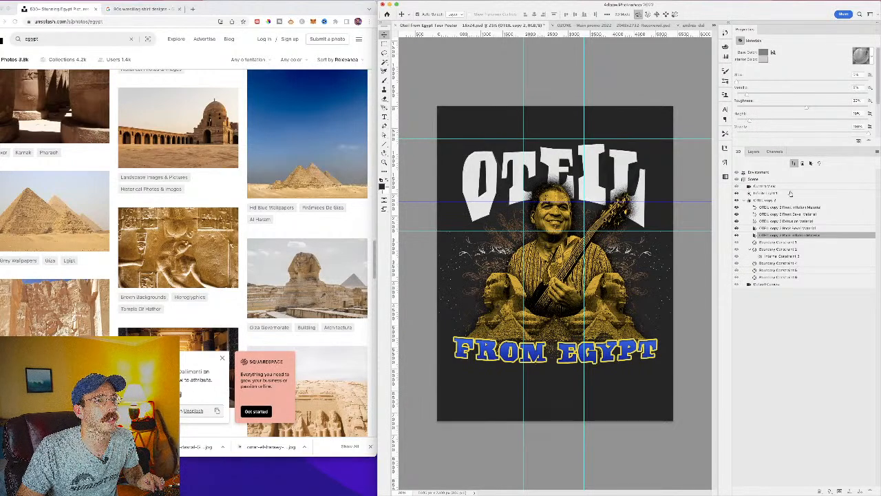
{"action": "key", "text": "super+z"}
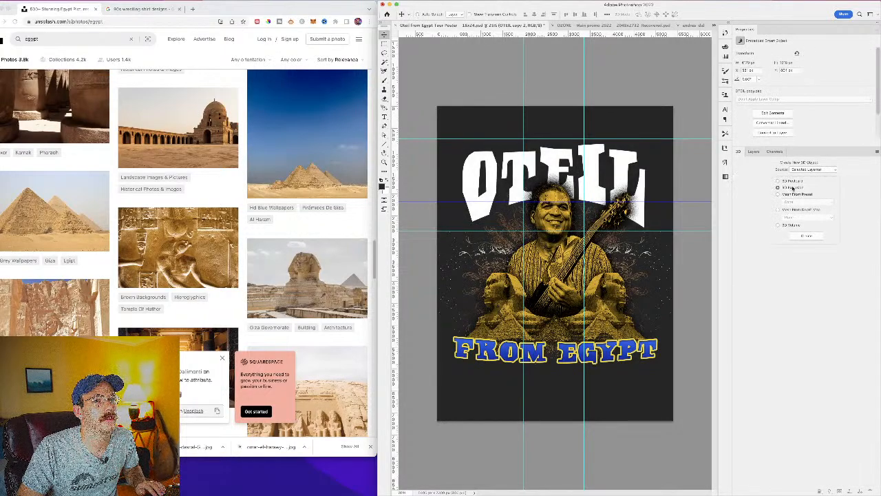
{"action": "left_click", "coordinate": [801, 236]}
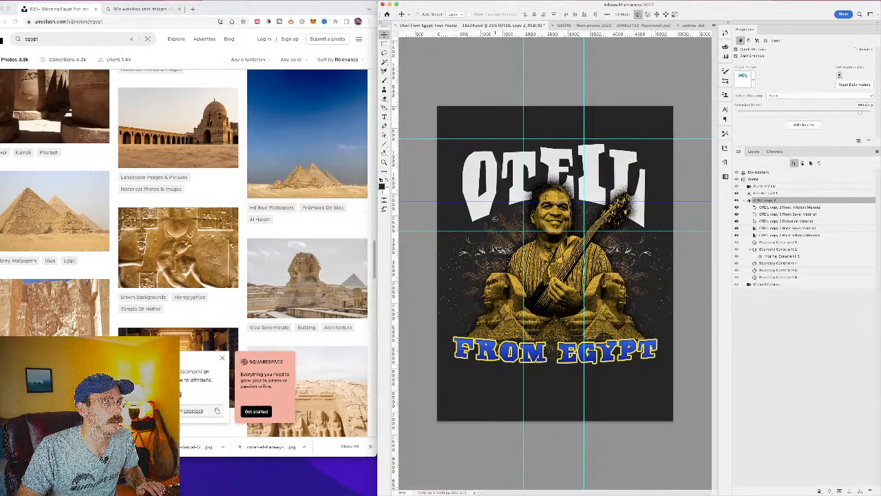
Step: Tilt the extruded OTEIL mesh upward so its extrusion recedes down behind the central figure
{"action": "left_click", "coordinate": [785, 277]}
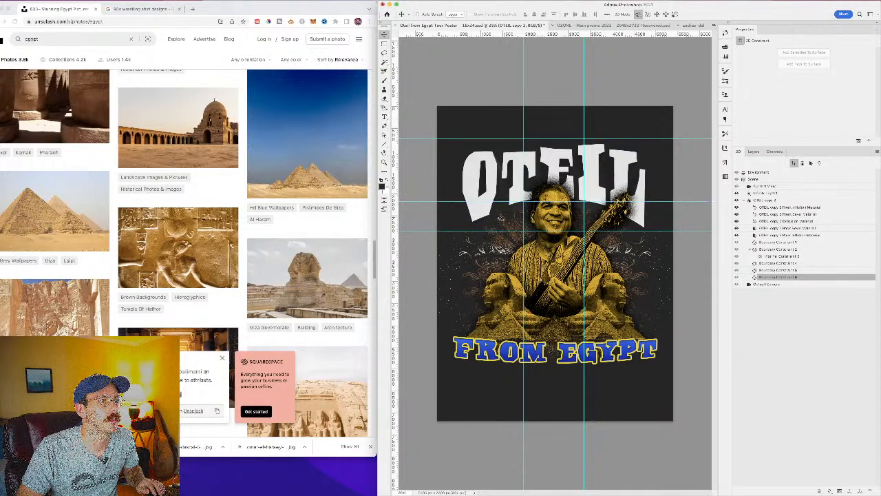
{"action": "left_click", "coordinate": [780, 206]}
{"action": "left_click", "coordinate": [767, 201]}
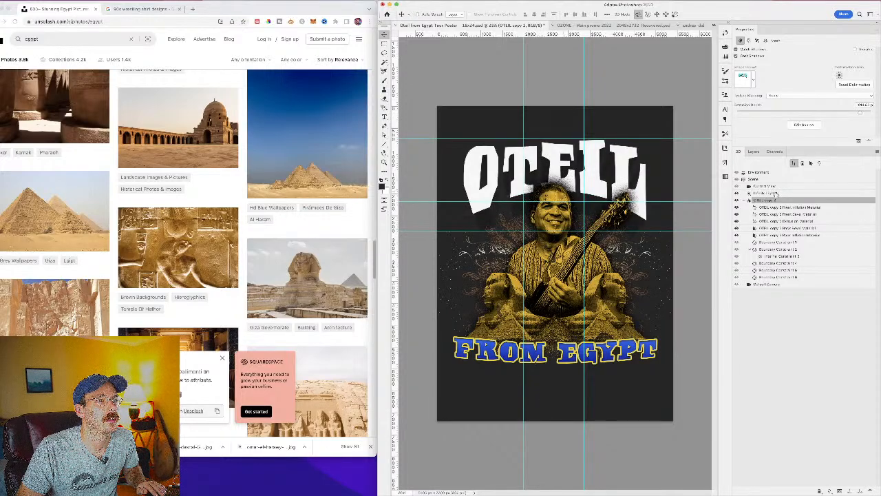
{"action": "left_click_drag", "start_coordinate": [631, 172], "coordinate": [631, 142]}
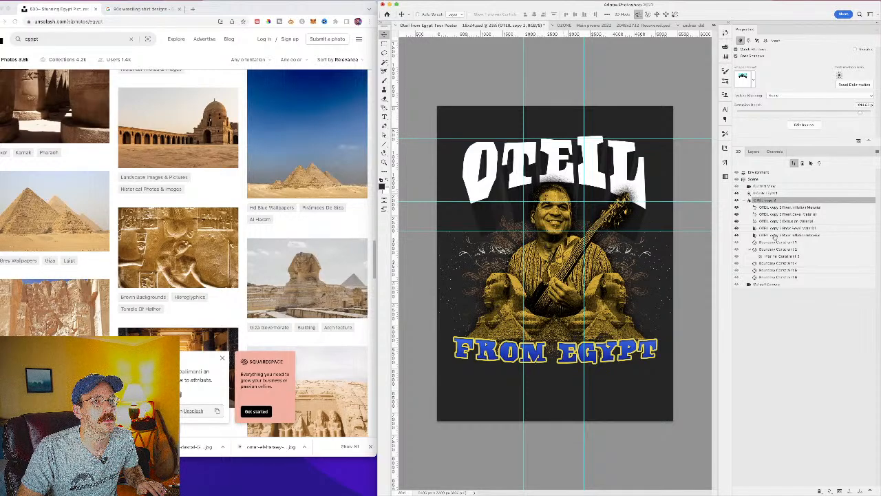
Step: Lower the shadow softness in the 3D Environment and adjust the ground plane shadow opacity
{"action": "left_click", "coordinate": [772, 221]}
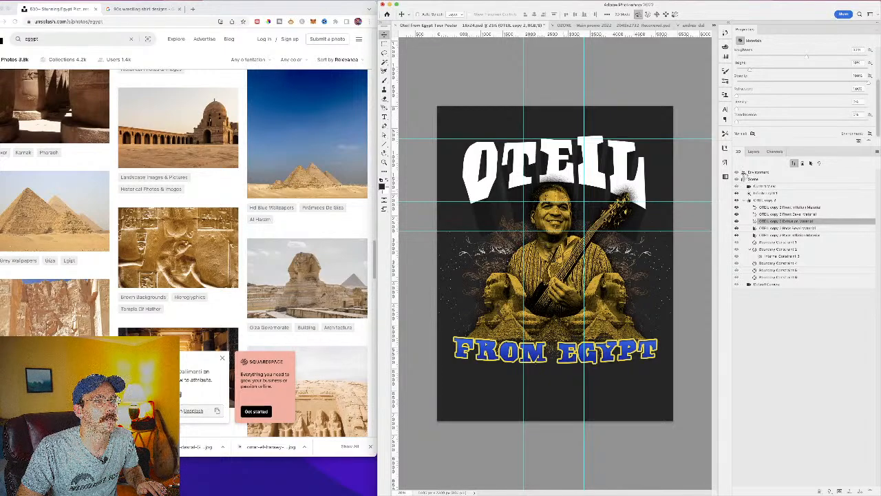
{"action": "left_click", "coordinate": [755, 172]}
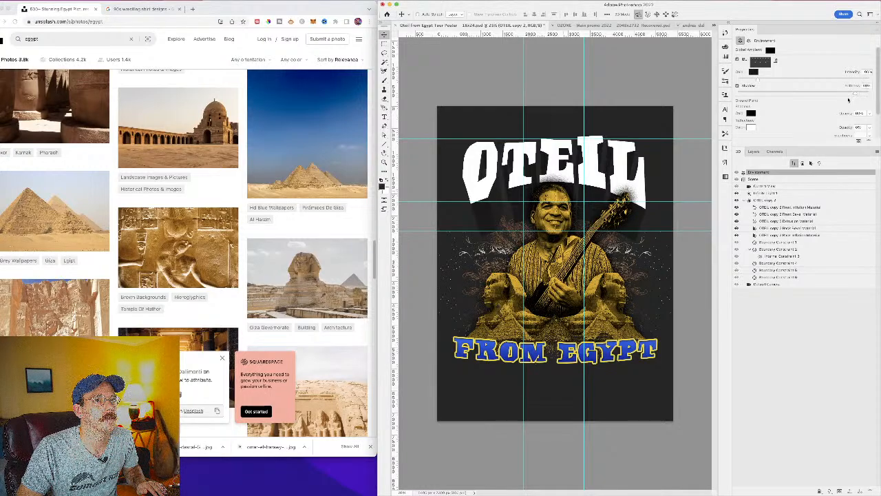
{"action": "left_click_drag", "start_coordinate": [847, 95], "coordinate": [843, 95]}
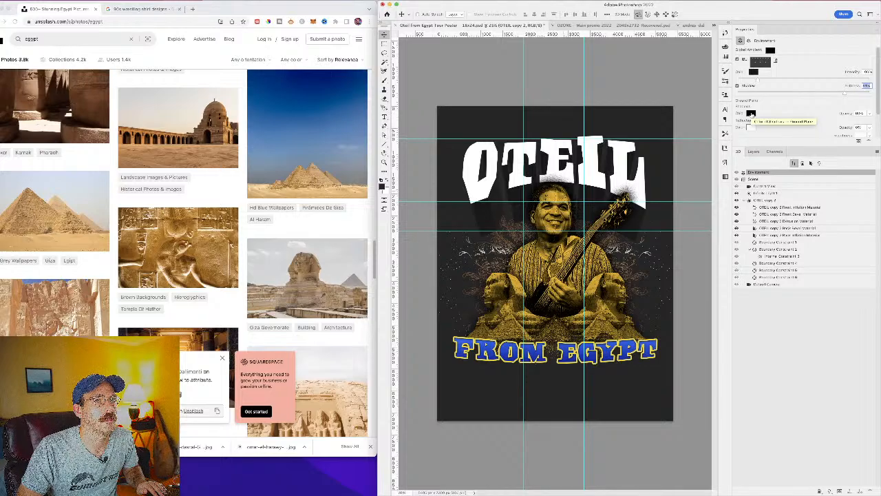
{"action": "left_click", "coordinate": [869, 113]}
{"action": "left_click_drag", "start_coordinate": [871, 123], "coordinate": [879, 123]}
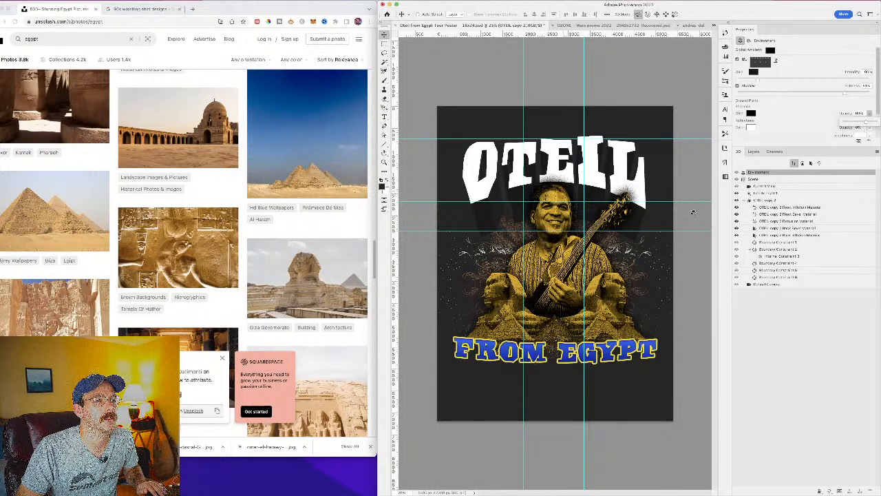
Step: Set the 3D Environment's ground plane shadow colour and image-based light colour to dark blue
{"action": "key", "text": "i"}
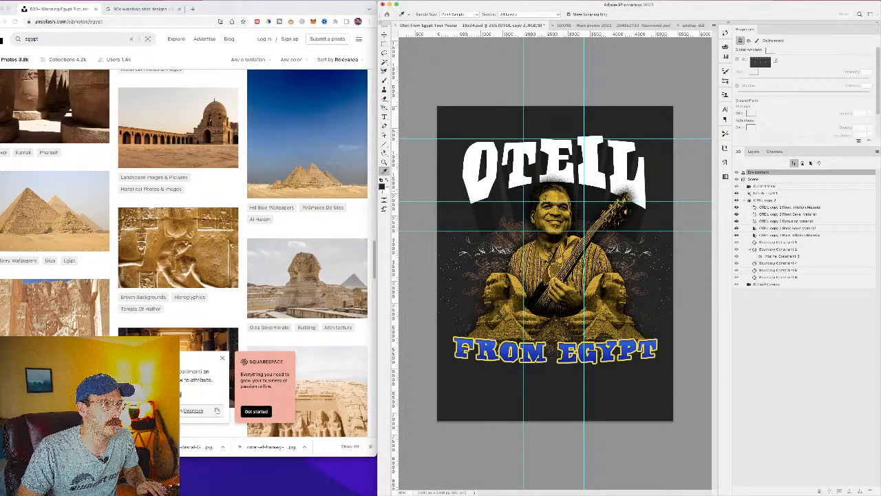
{"action": "key", "text": "v"}
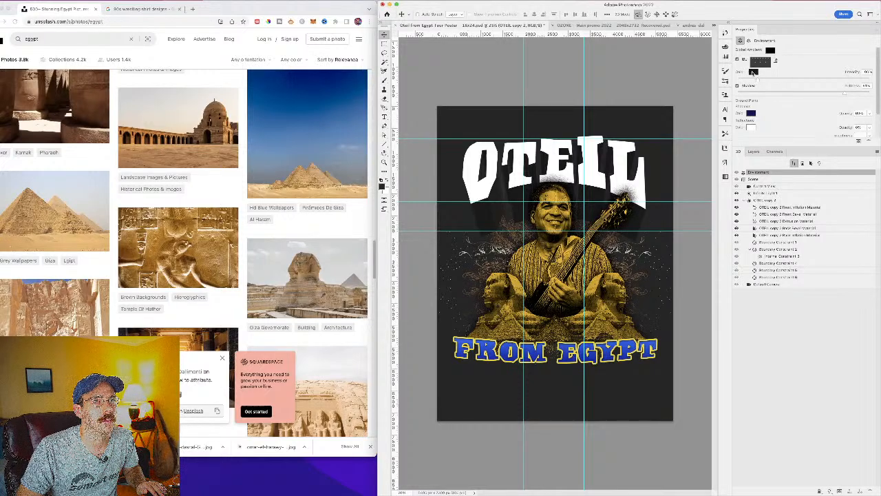
{"action": "key", "text": "i"}
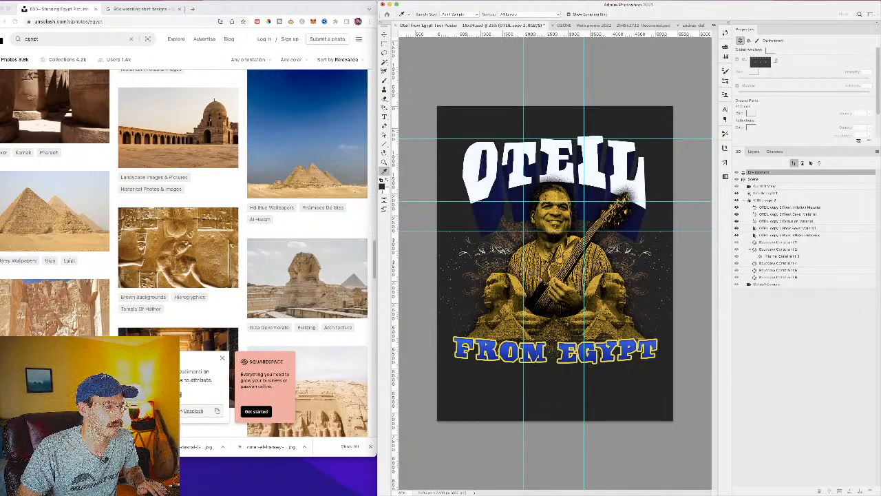
{"action": "key", "text": "v"}
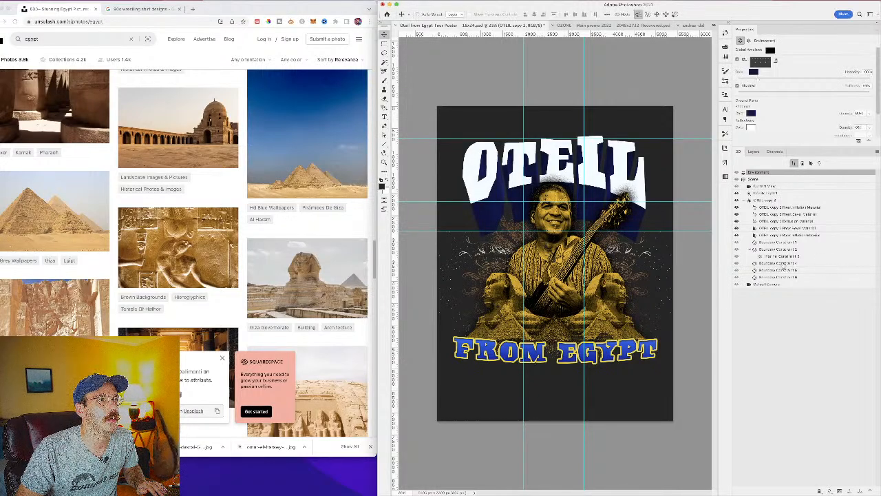
Step: Show the blue OTEIL copy 4 lettering over the 3D extrusion and try to transform OTEIL copy 2
{"action": "left_click", "coordinate": [753, 154]}
{"action": "left_click", "coordinate": [738, 368]}
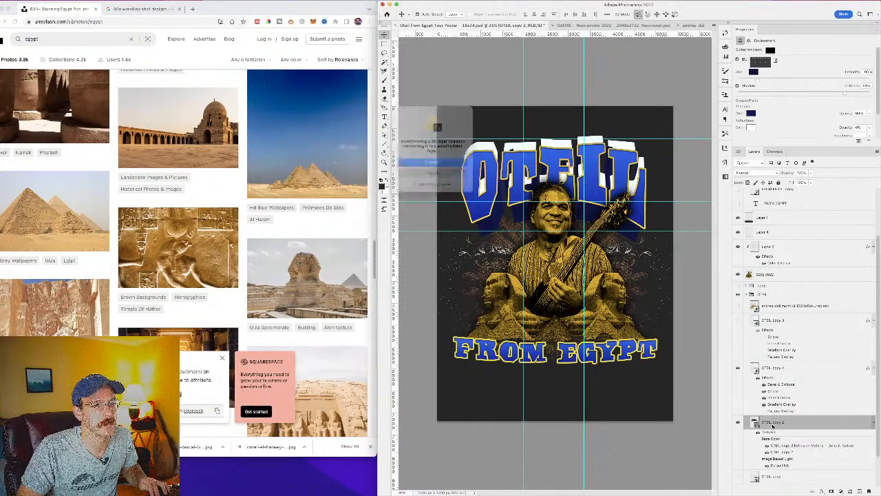
{"action": "key", "text": "super+t"}
{"action": "left_click", "coordinate": [461, 177]}
Step: Scale and distort the blue OTEIL copy 4 lettering so its front face covers the white face of the 3D extrusion
{"action": "left_click", "coordinate": [775, 368]}
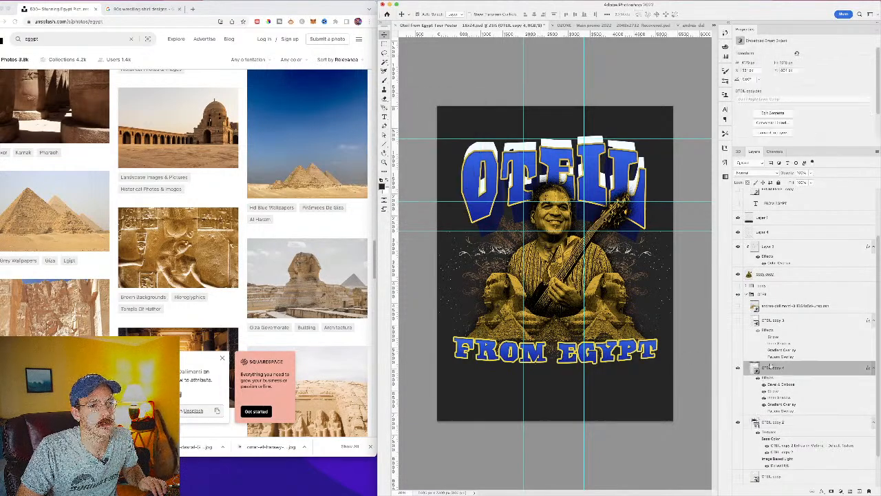
{"action": "key", "text": "super+t"}
{"action": "mouse_move", "coordinate": [622, 203]}
{"action": "left_mouse_down"}
{"action": "mouse_move", "coordinate": [628, 182]}
{"action": "mouse_move", "coordinate": [628, 258]}
{"action": "mouse_move", "coordinate": [624, 202]}
{"action": "left_mouse_up"}
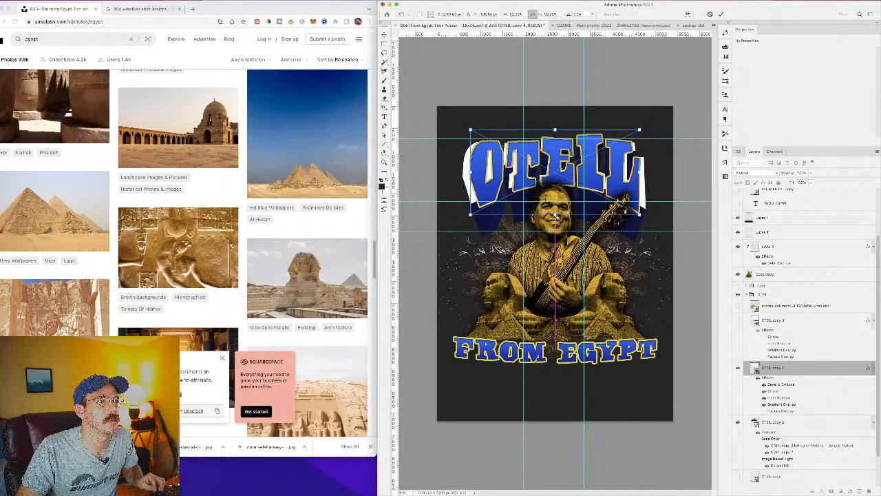
{"action": "left_click_drag", "start_coordinate": [555, 218], "coordinate": [555, 211]}
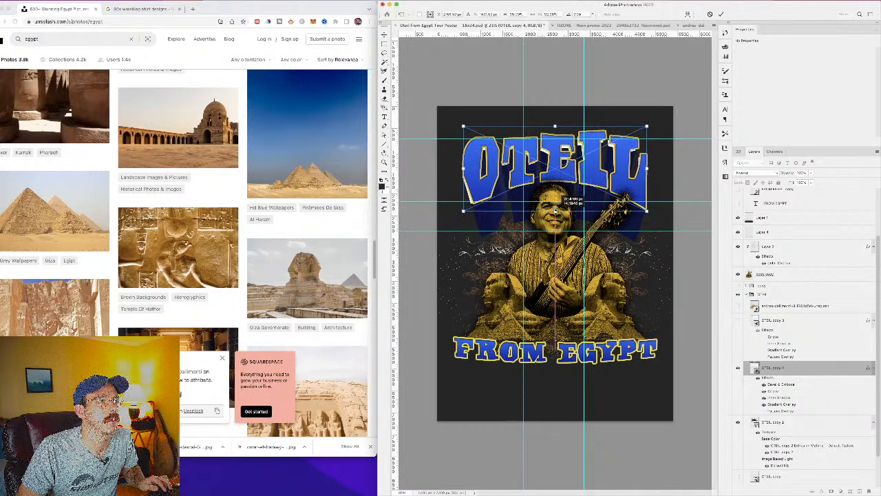
{"action": "left_click_drag", "start_coordinate": [555, 127], "coordinate": [555, 131]}
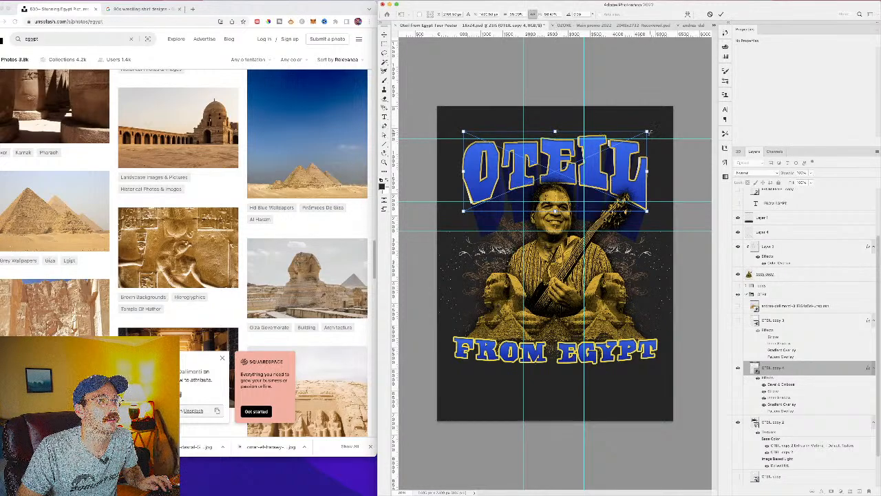
{"action": "left_click_drag", "start_coordinate": [647, 132], "coordinate": [644, 131]}
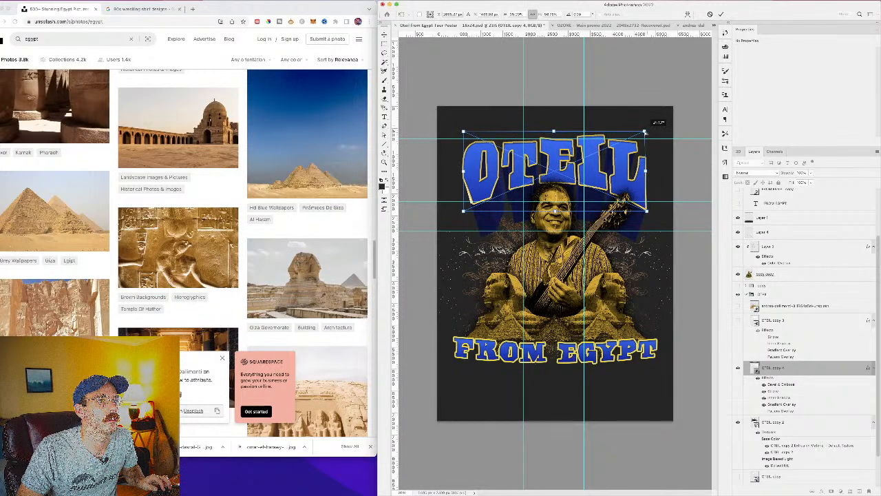
{"action": "left_click_drag", "start_coordinate": [465, 132], "coordinate": [465, 132]}
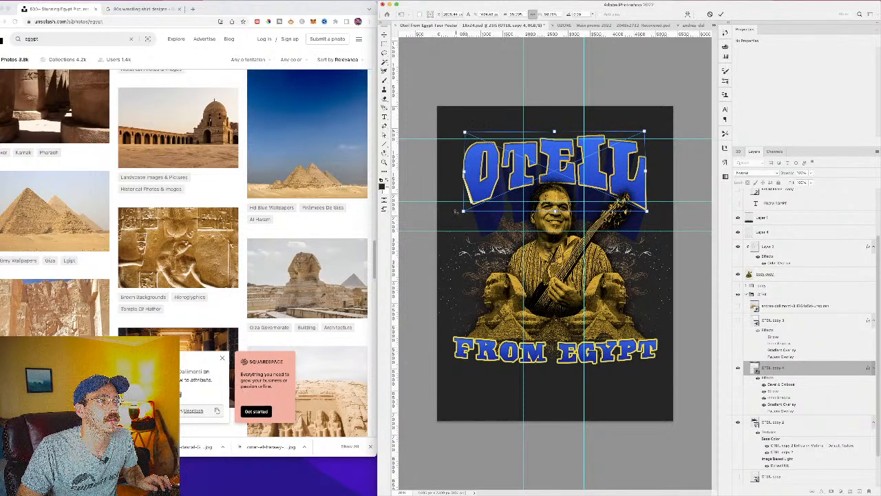
{"action": "left_click_drag", "start_coordinate": [463, 212], "coordinate": [461, 210]}
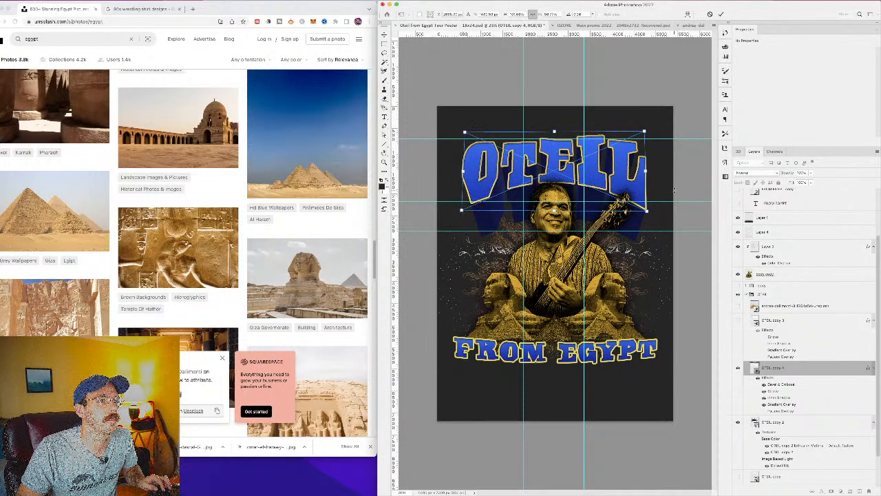
{"action": "left_click_drag", "start_coordinate": [648, 214], "coordinate": [647, 213]}
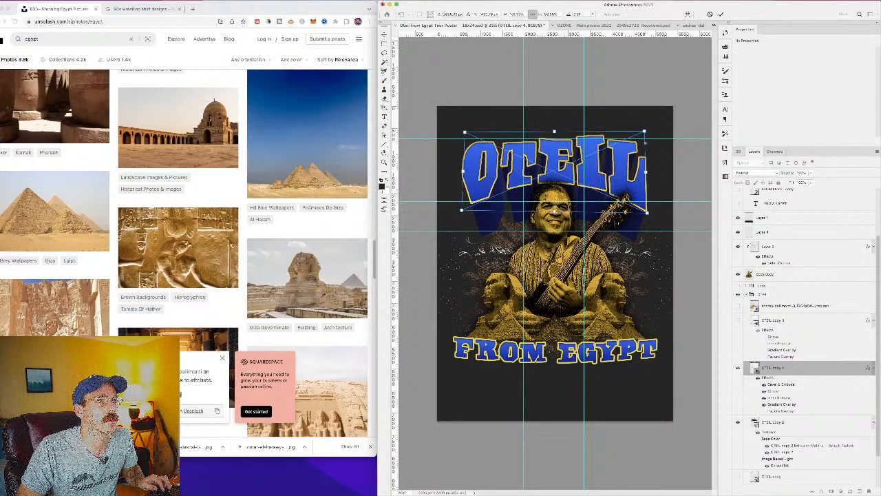
{"action": "key", "text": "Return"}
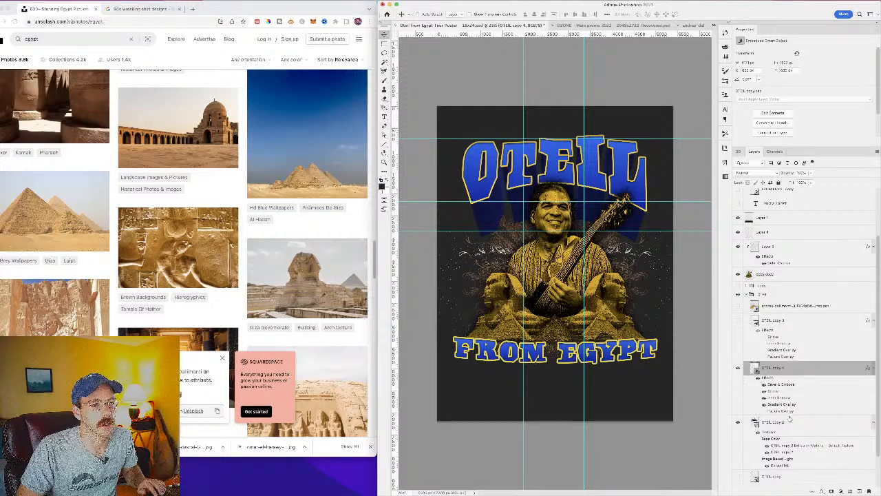
Step: Add a layer mask to OTEIL copy 2 and start erasing its lower extrusion with a large soft Eraser
{"action": "left_click", "coordinate": [790, 423]}
{"action": "left_click", "coordinate": [832, 490]}
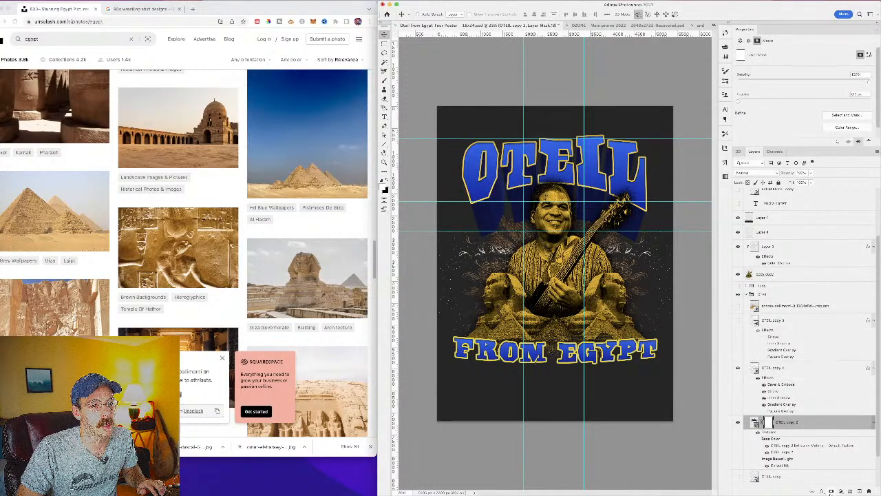
{"action": "left_click", "coordinate": [385, 81]}
{"action": "left_click", "coordinate": [384, 99]}
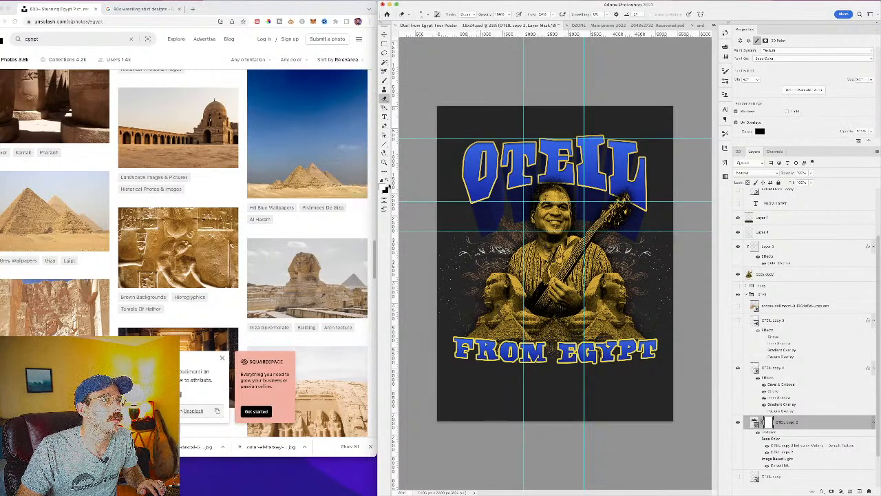
{"action": "left_click", "coordinate": [384, 170]}
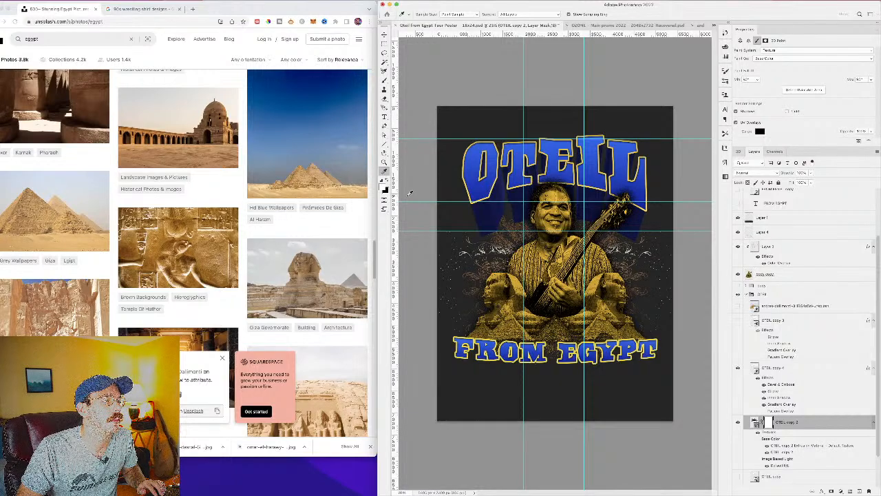
{"action": "left_click", "coordinate": [385, 98]}
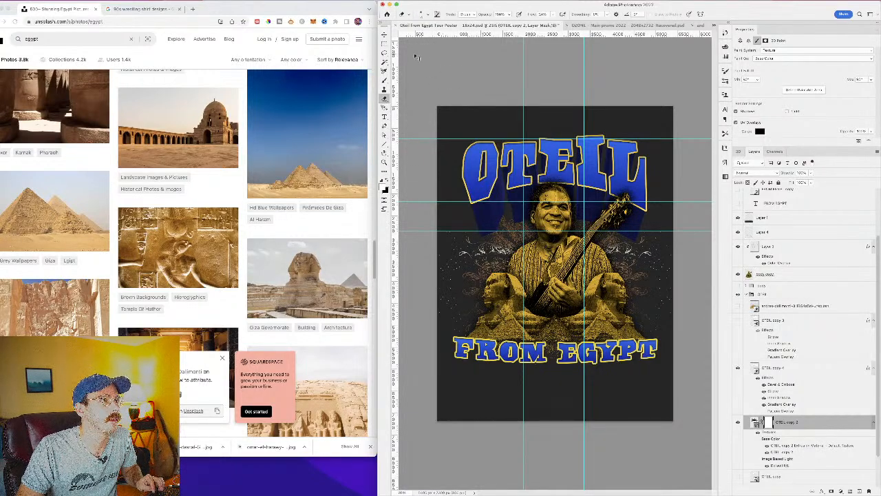
{"action": "left_click", "coordinate": [422, 13]}
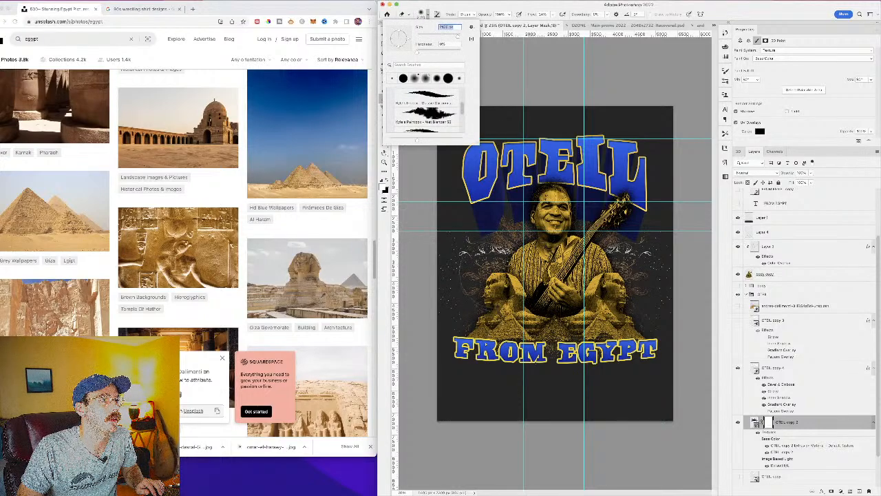
{"action": "left_click", "coordinate": [510, 271]}
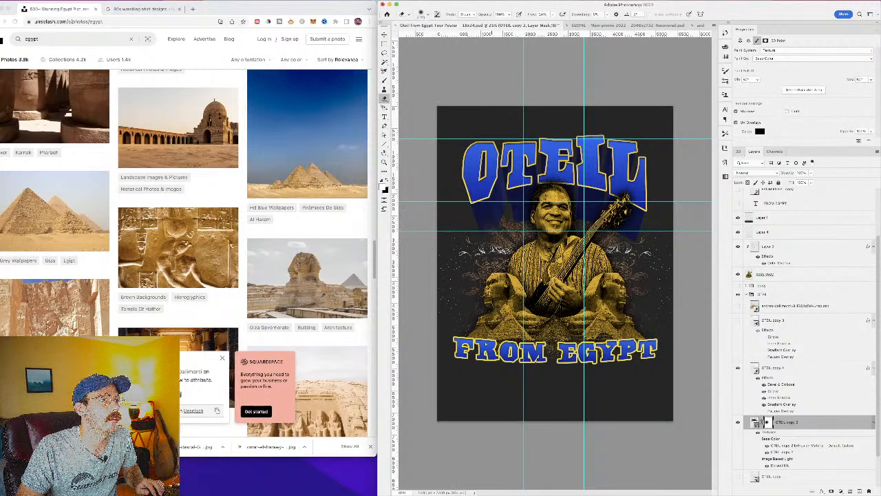
Step: Open the Blending Options of OTEIL copy 2 and fade the lower end of its extrusion through the mask
{"action": "left_click", "coordinate": [822, 491]}
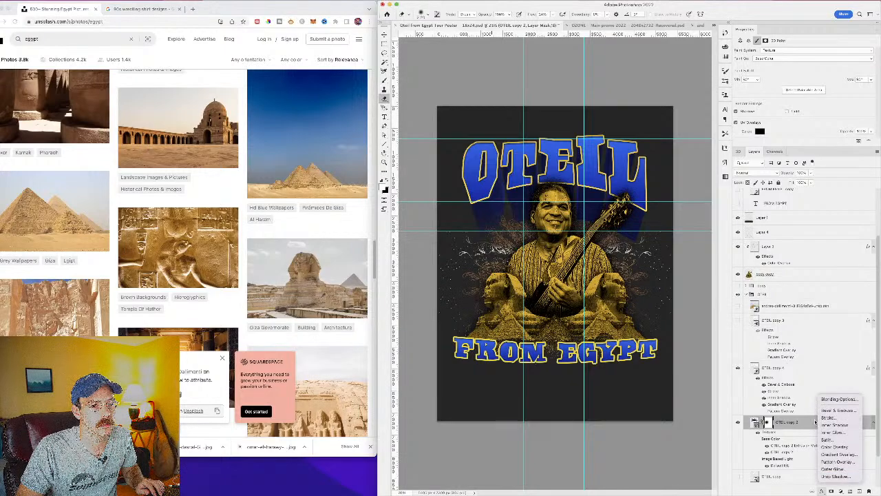
{"action": "left_click", "coordinate": [826, 402]}
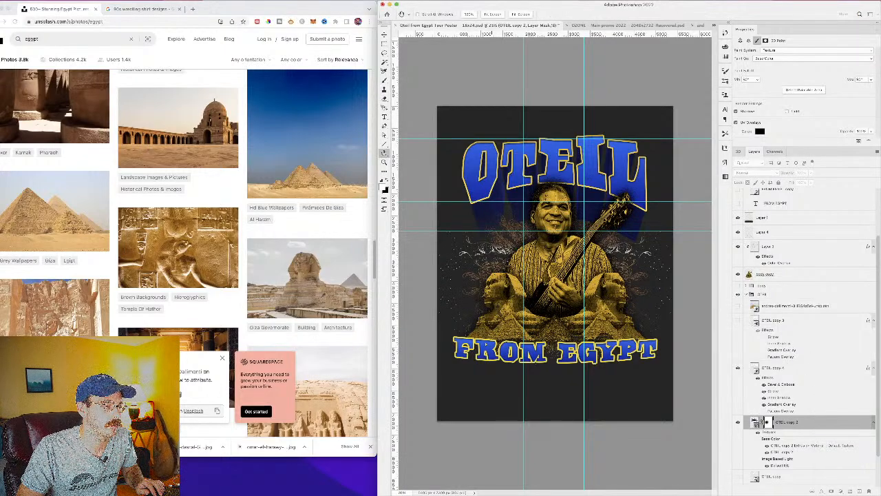
{"action": "key", "text": "Escape"}
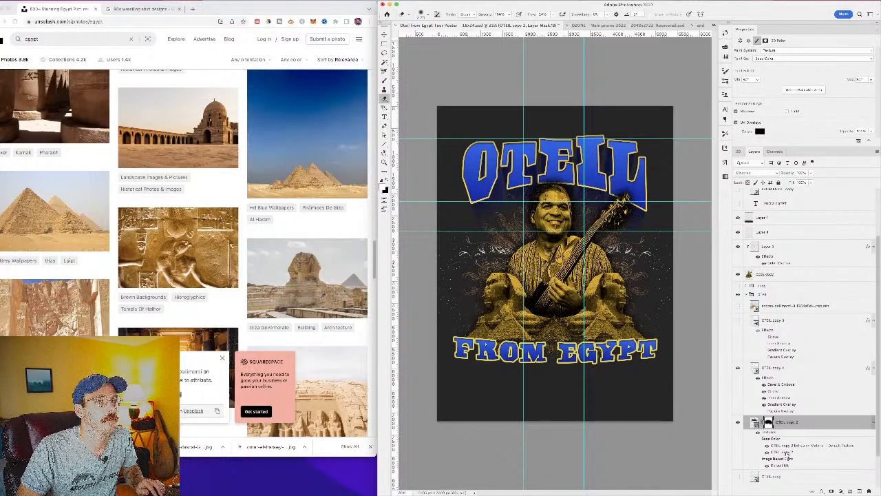
Step: Pull the lower corner of OTEIL copy 4 beside the final L slightly upward to refine its fit over the extrusion
{"action": "mouse_move", "coordinate": [786, 454]}
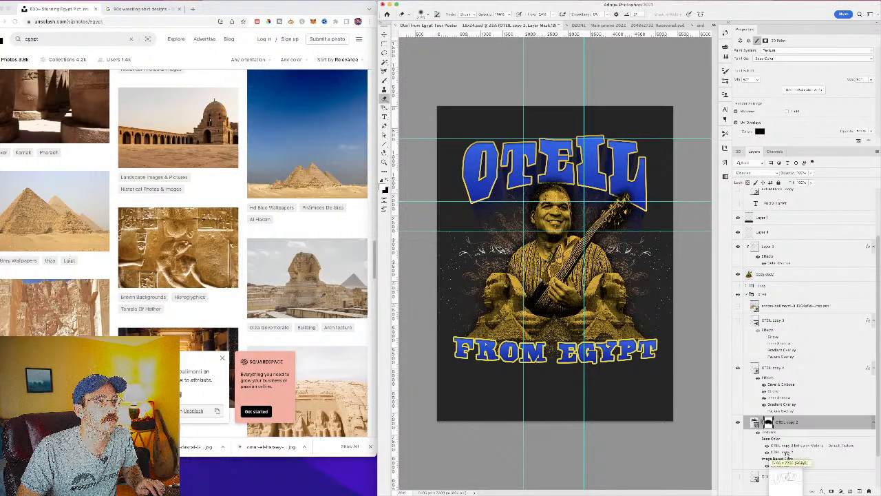
{"action": "left_click", "coordinate": [775, 369]}
{"action": "key", "text": "ctrl+t"}
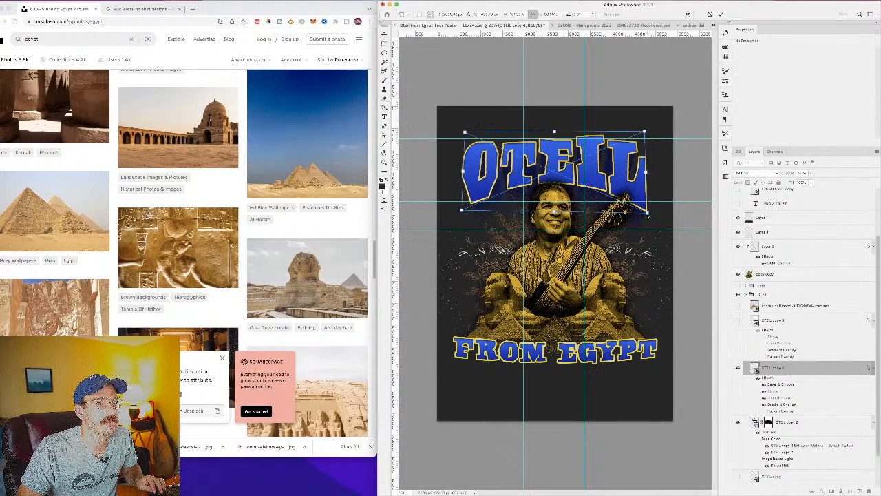
{"action": "left_click_drag", "start_coordinate": [647, 216], "coordinate": [646, 212]}
{"action": "key", "text": "Return"}
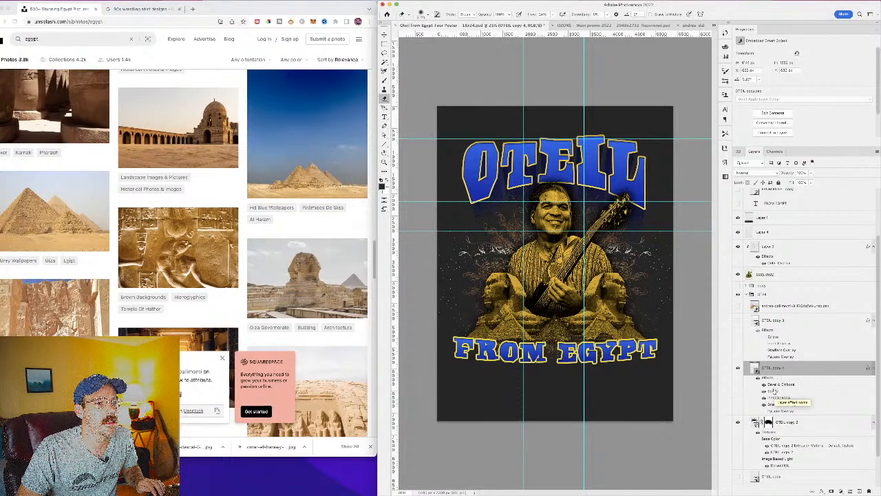
Step: Open the extrusion material texture of OTEIL copy 2 and close the black-and-white texture JPG without saving
{"action": "double_click", "coordinate": [777, 446]}
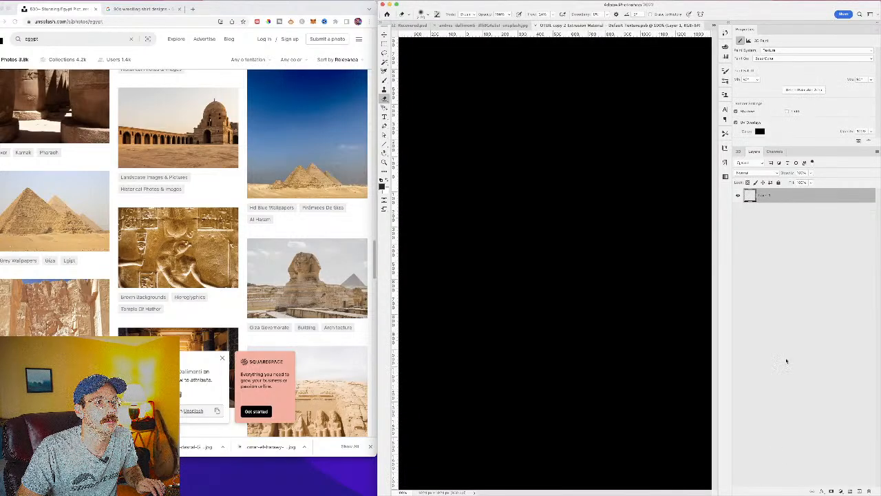
{"action": "left_click", "coordinate": [738, 152]}
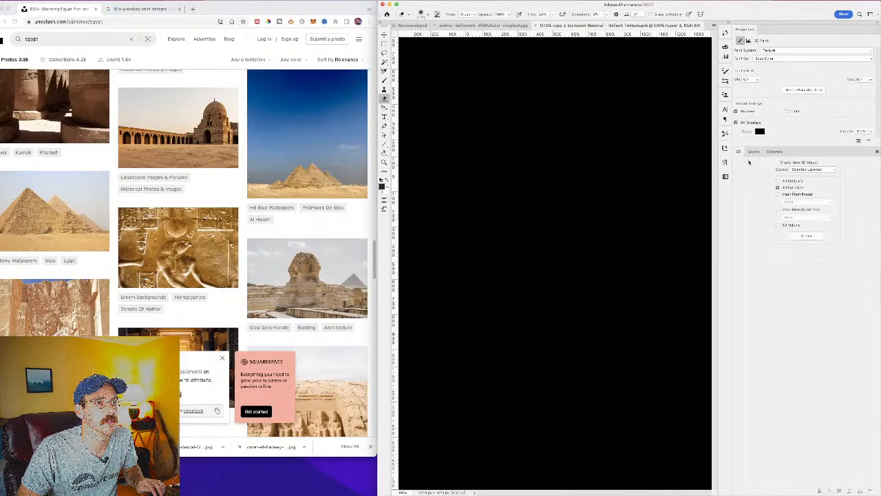
{"action": "left_click", "coordinate": [503, 25]}
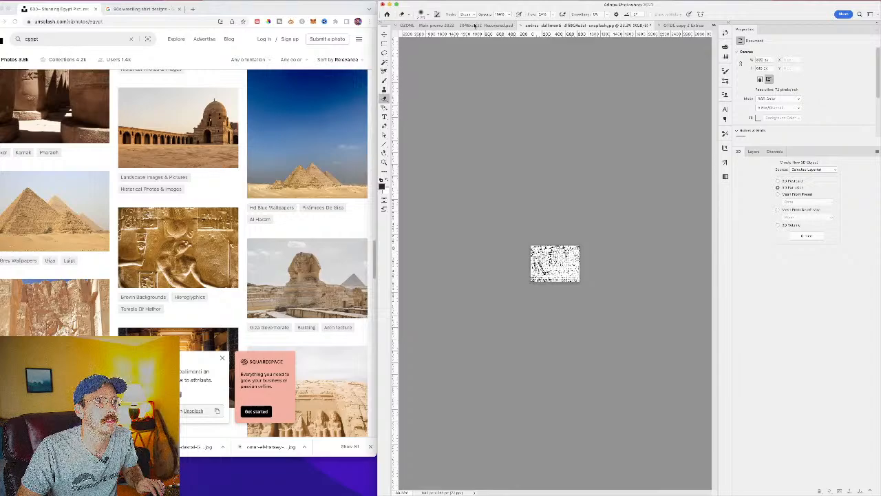
{"action": "key", "text": "super+w"}
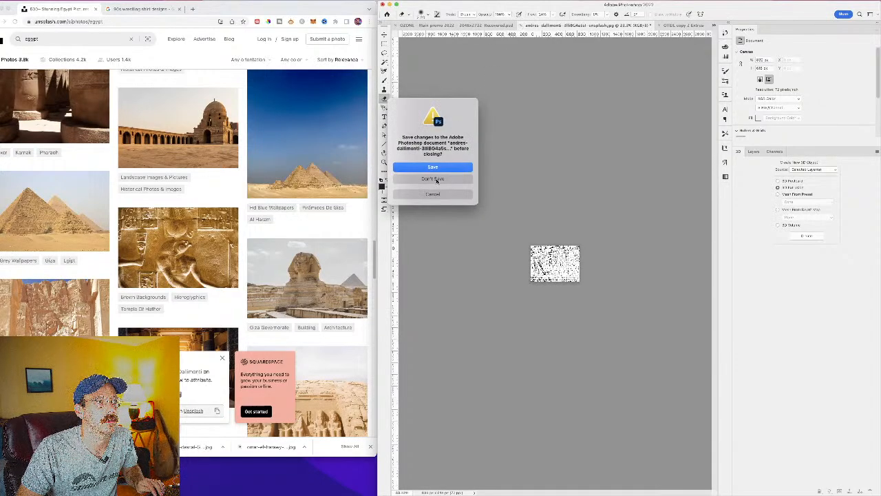
{"action": "left_click", "coordinate": [438, 179]}
Step: Return to the Oteil From Egypt poster document and save it
{"action": "left_click", "coordinate": [537, 25]}
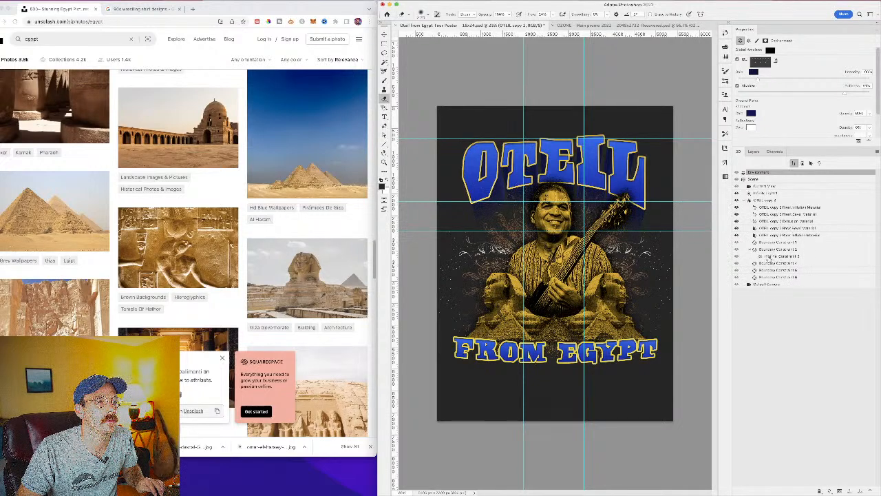
{"action": "left_click", "coordinate": [744, 201]}
{"action": "key", "text": "super+s"}
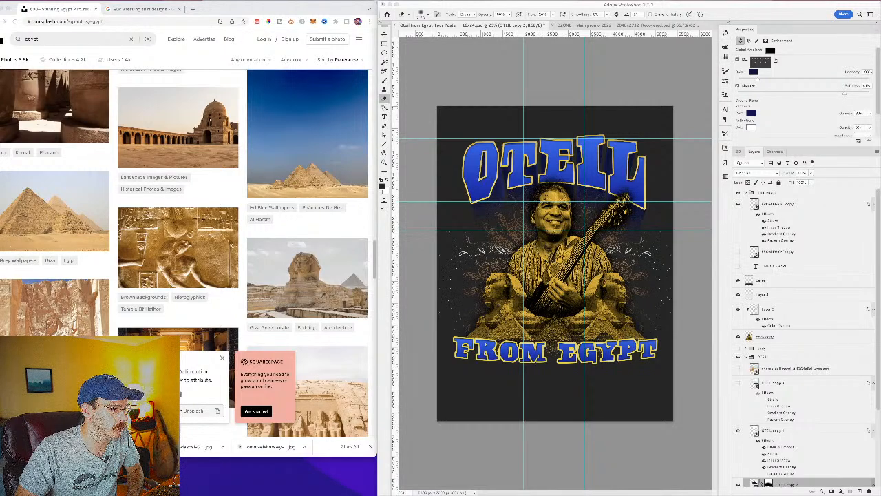
Step: Copy the layer style of OTEIL copy 4 and paste it onto the FROM EGYPT copy 2 lettering
{"action": "left_click", "coordinate": [809, 387]}
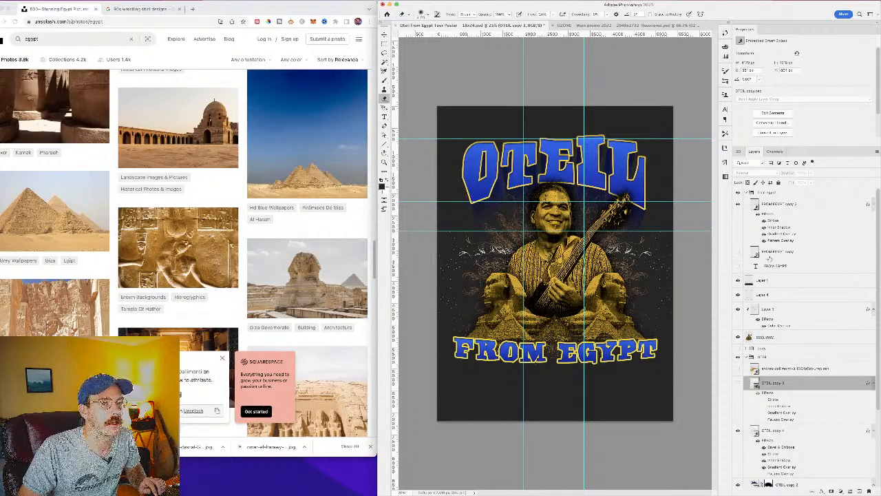
{"action": "left_click", "coordinate": [786, 205]}
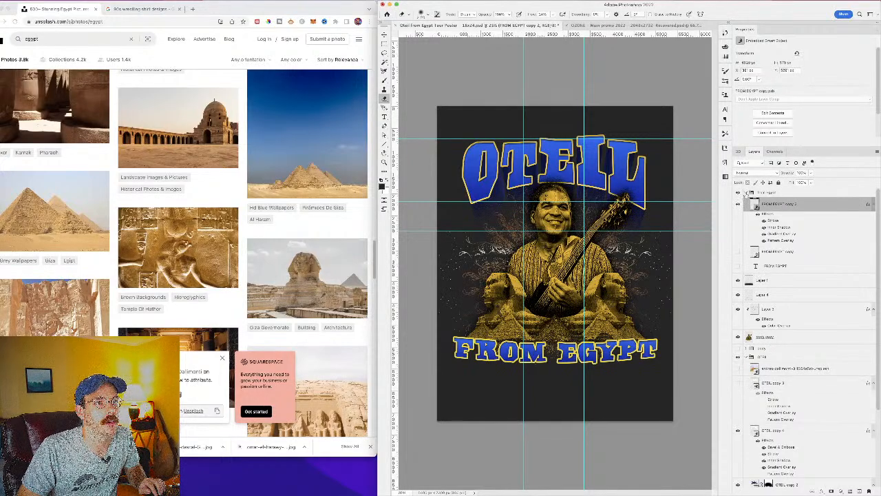
{"action": "left_click", "coordinate": [746, 194]}
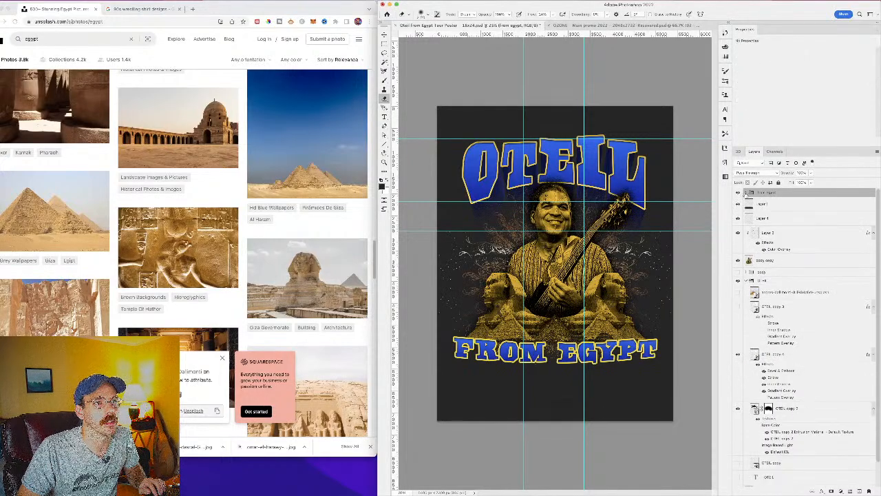
{"action": "left_click", "coordinate": [871, 234]}
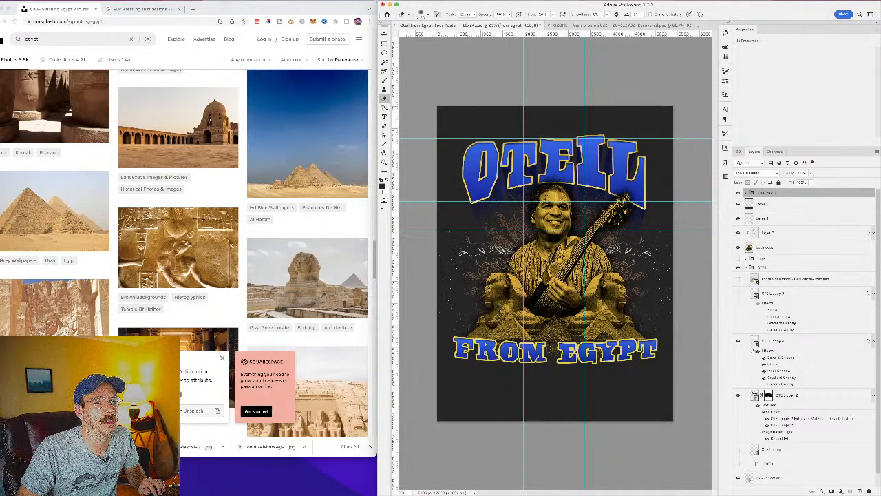
{"action": "right_click", "coordinate": [781, 340]}
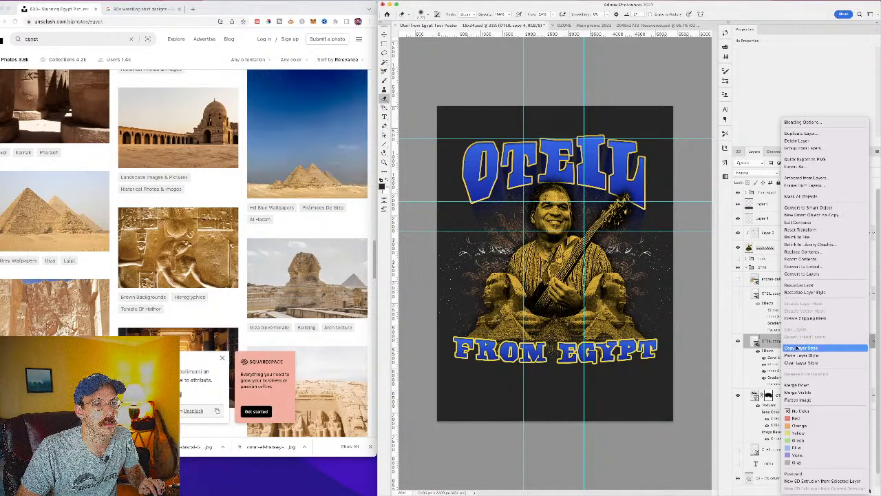
{"action": "left_click", "coordinate": [800, 348]}
{"action": "left_click", "coordinate": [747, 193]}
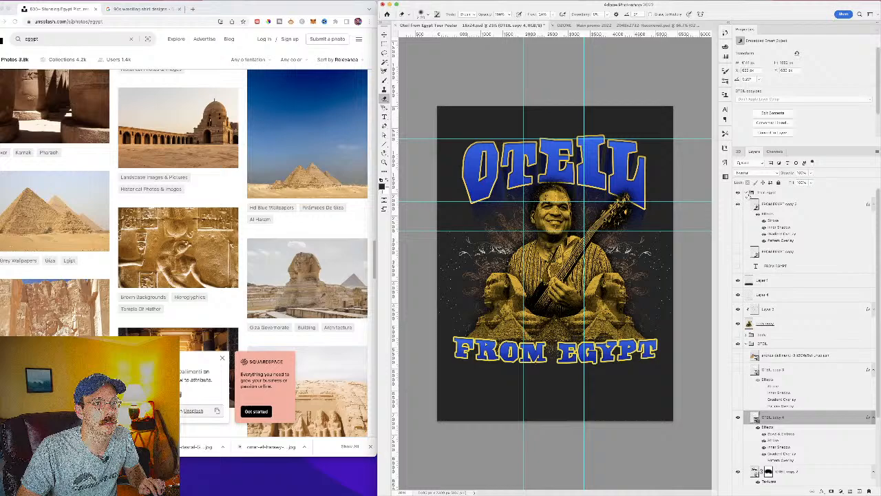
{"action": "right_click", "coordinate": [780, 206]}
{"action": "left_click", "coordinate": [794, 356]}
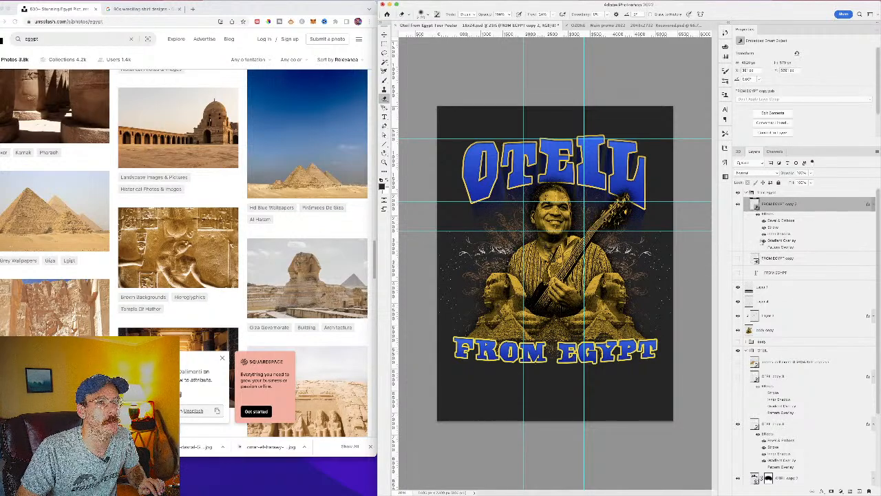
{"action": "scroll", "coordinate": [790, 445], "scroll_direction": "down", "scroll_amount": 2}
{"action": "left_click", "coordinate": [791, 444]}
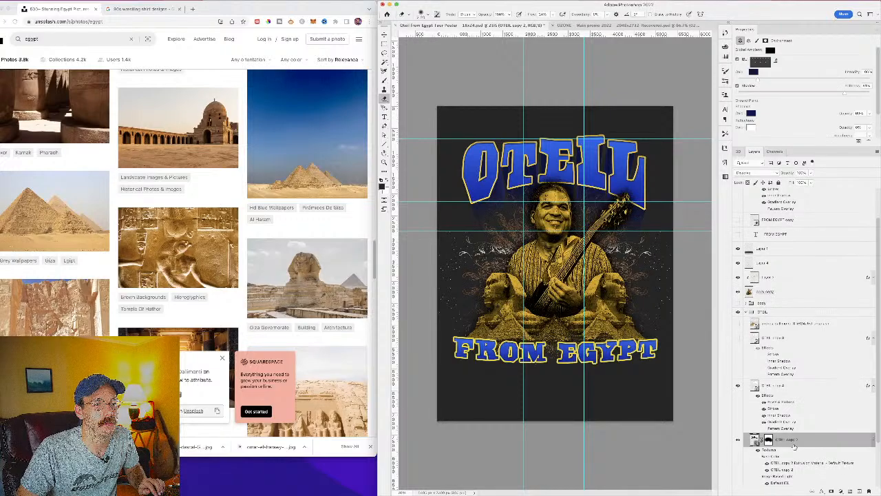
{"action": "scroll", "coordinate": [794, 446], "scroll_direction": "down", "scroll_amount": 3}
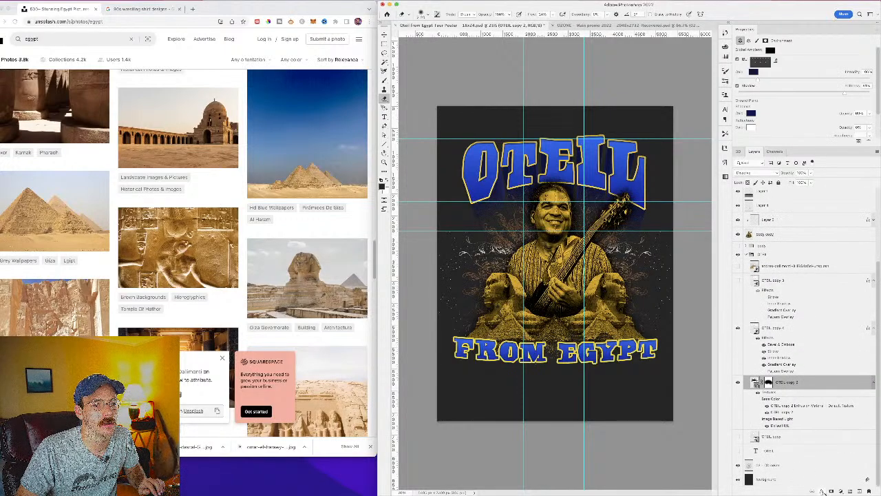
{"action": "left_click", "coordinate": [823, 490]}
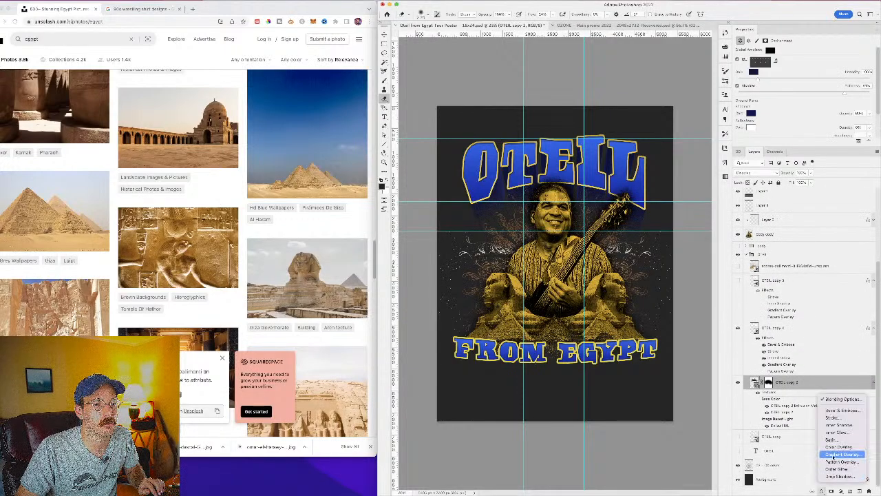
{"action": "left_click", "coordinate": [834, 455]}
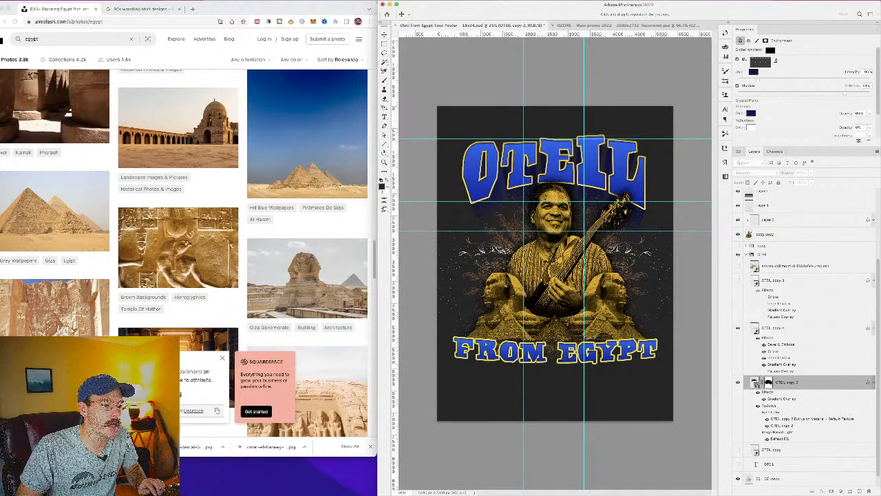
{"action": "key", "text": "Escape"}
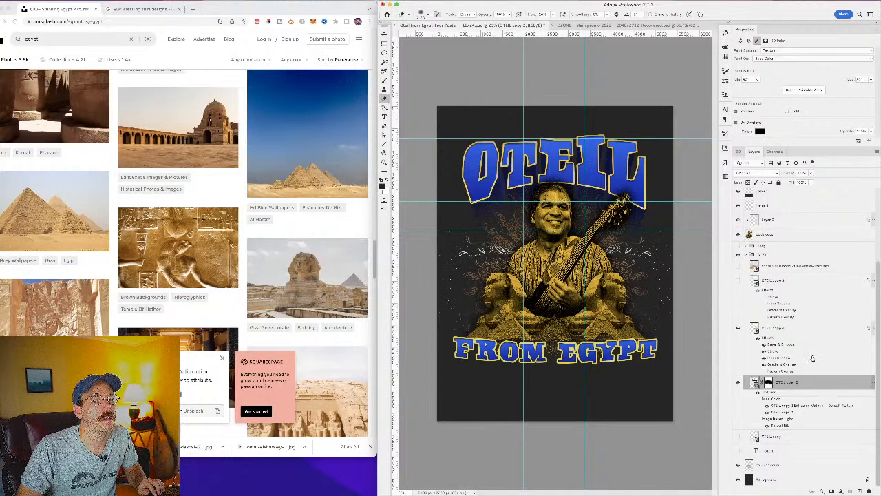
Step: Add a Gradient Map adjustment layer directly above the OTEIL copy 2 extrusion
{"action": "left_click", "coordinate": [99, 3]}
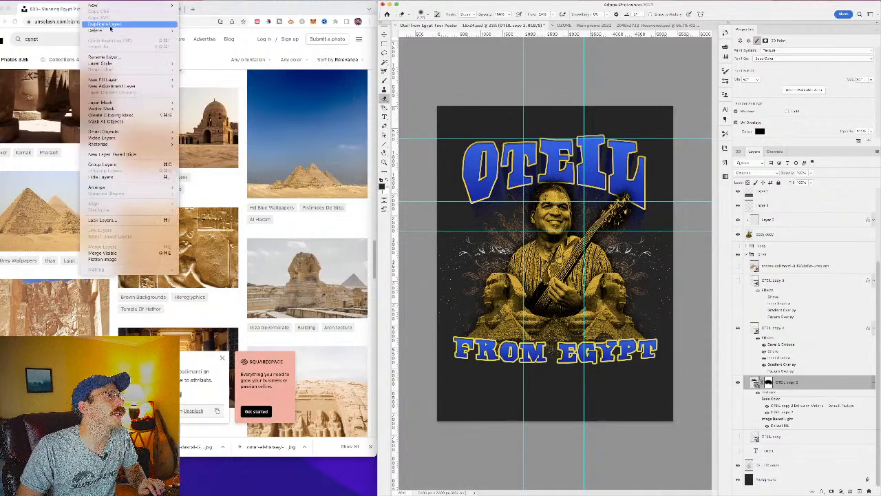
{"action": "mouse_move", "coordinate": [110, 86]}
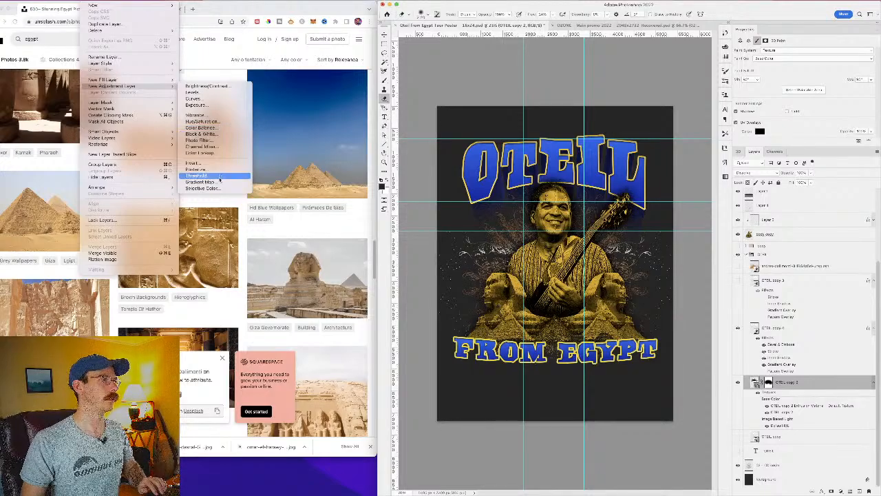
{"action": "left_click", "coordinate": [261, 254]}
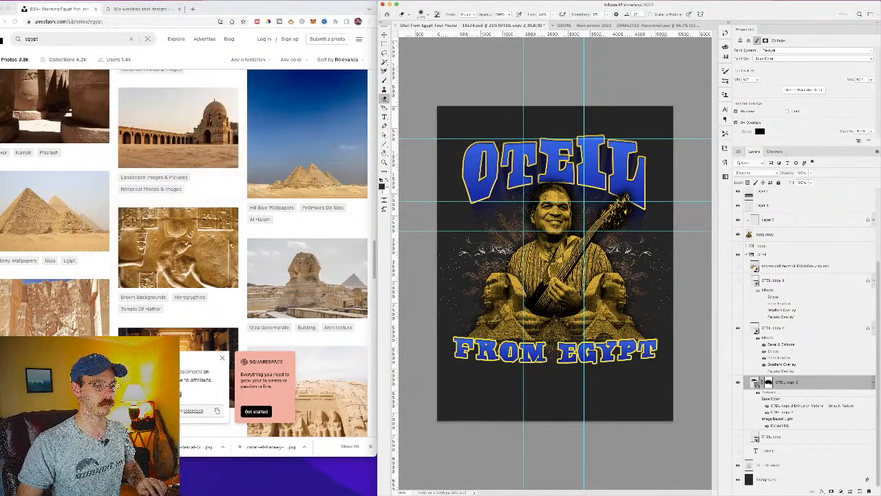
{"action": "key", "text": "Return"}
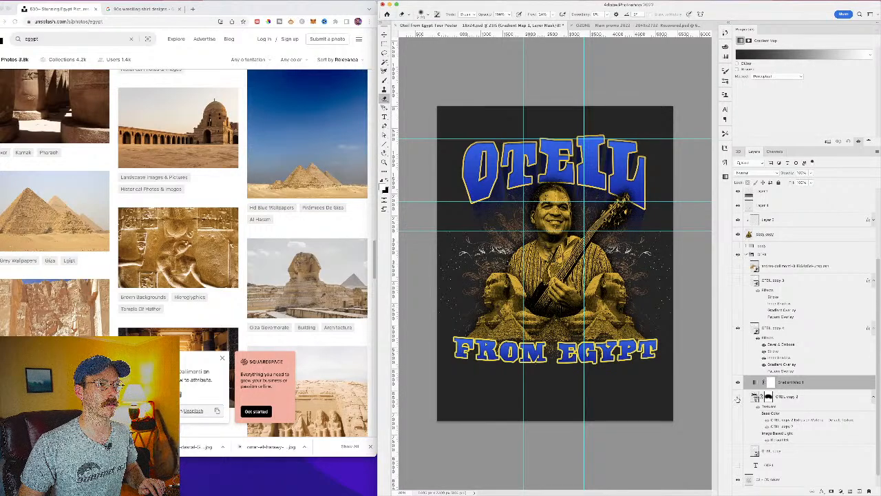
Step: Rasterize the OTEIL copy 2 3D layer and clip the gradient map to it
{"action": "right_click", "coordinate": [796, 398]}
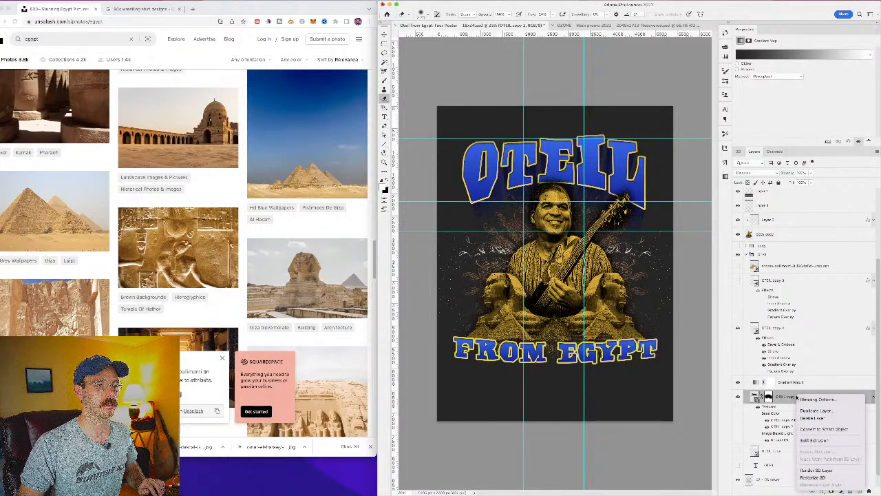
{"action": "left_click", "coordinate": [818, 477]}
{"action": "right_click", "coordinate": [794, 407]}
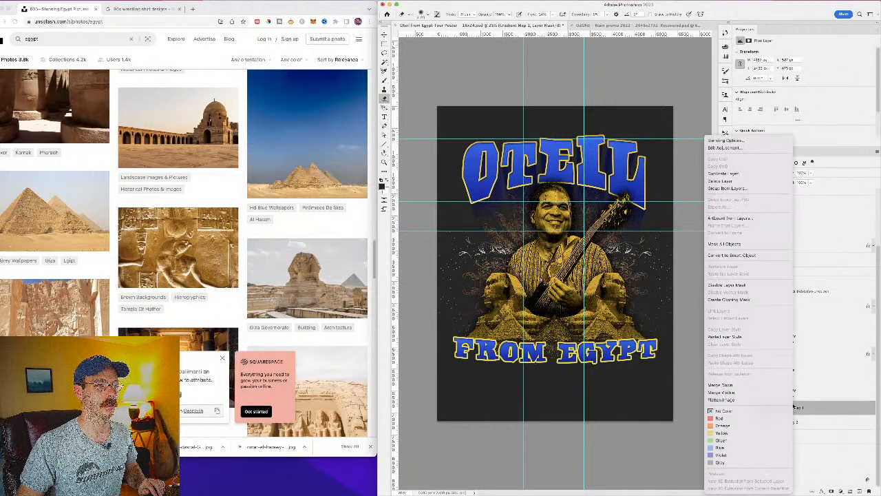
{"action": "left_click", "coordinate": [744, 299]}
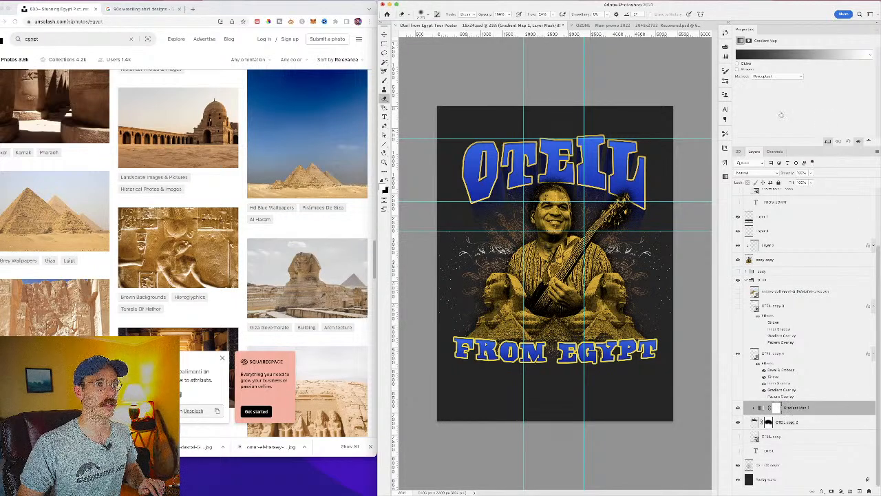
Step: Compare the reversed and normal directions of the extrusion's gradient map
{"action": "left_click", "coordinate": [736, 70]}
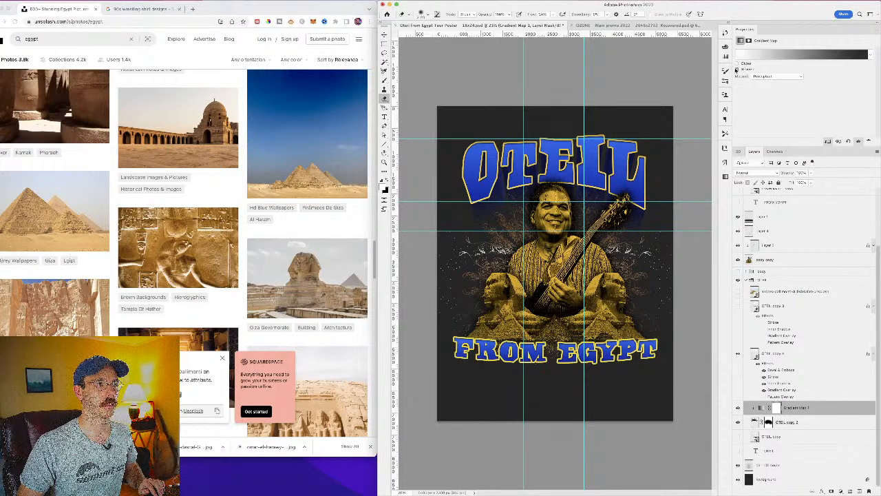
{"action": "left_click", "coordinate": [736, 69]}
{"action": "left_click", "coordinate": [737, 69]}
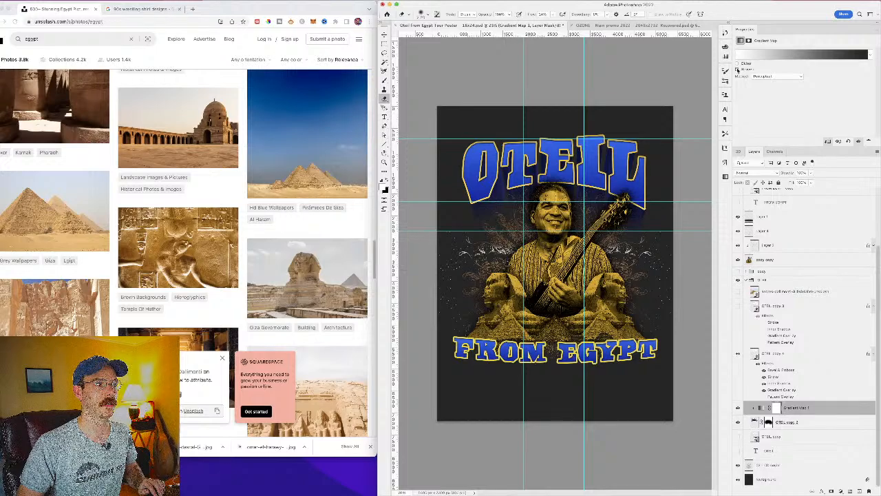
{"action": "left_click", "coordinate": [736, 70]}
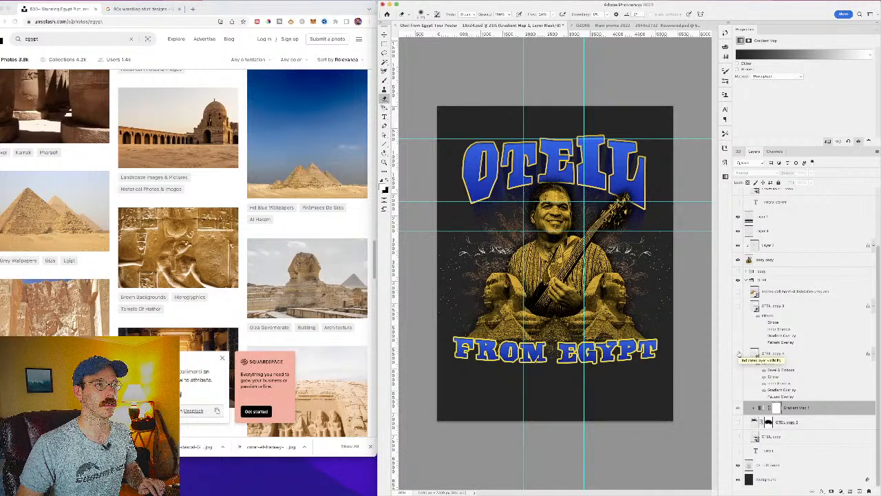
Step: Show the OTEIL copy 3 lettering layer together with OTEIL copy 4 and save the poster
{"action": "left_click", "coordinate": [806, 342]}
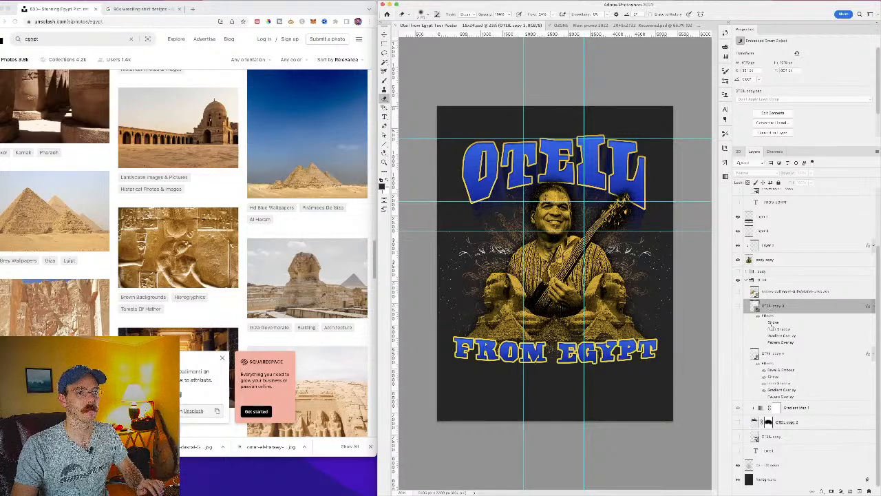
{"action": "left_click", "coordinate": [738, 354]}
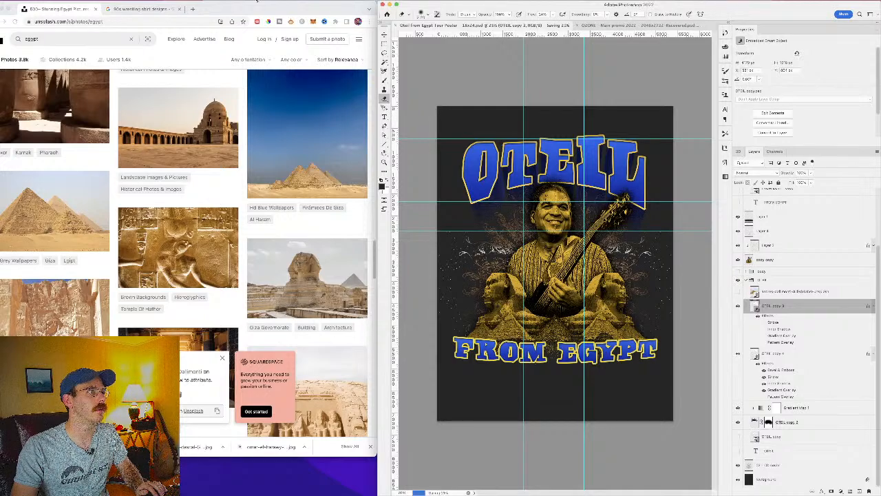
Step: Try to clear the guides from the poster using a command search for "clear"
{"action": "key", "text": "super+shift+slash"}
{"action": "type", "text": "3d"}
{"action": "key", "text": "BackSpace"}
{"action": "key", "text": "BackSpace"}
{"action": "type", "text": "clear"}
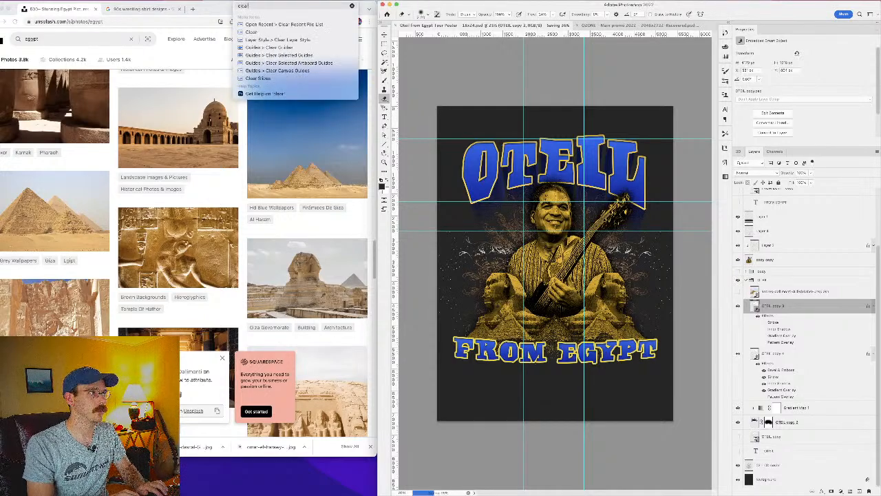
{"action": "left_click", "coordinate": [267, 48]}
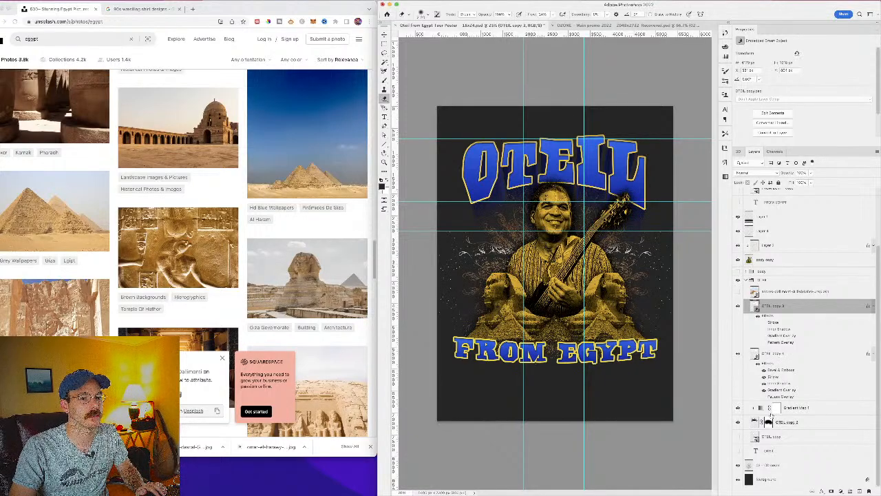
Step: Add a Color Overlay effect to the CD cover texture layer above the background
{"action": "right_click", "coordinate": [763, 246]}
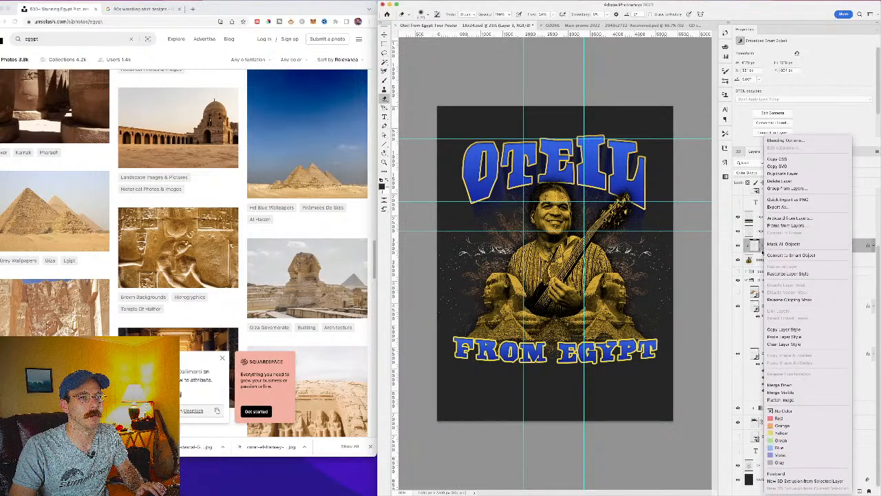
{"action": "key", "text": "Escape"}
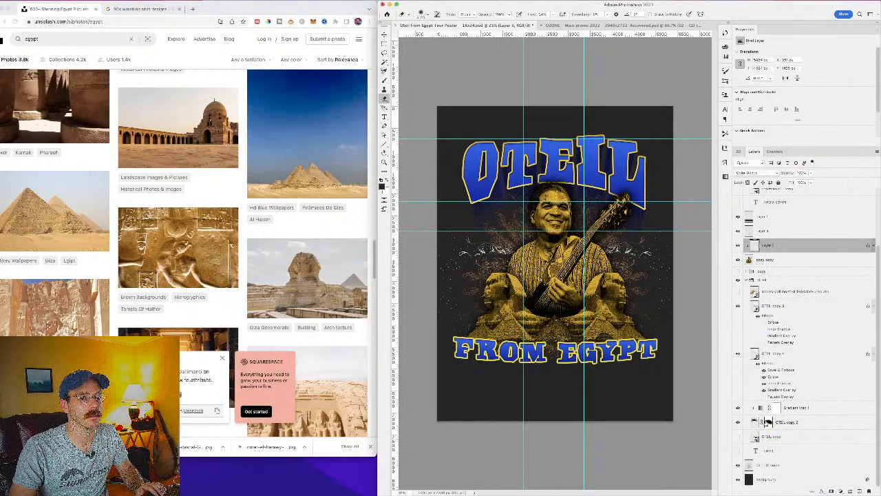
{"action": "left_click", "coordinate": [771, 466]}
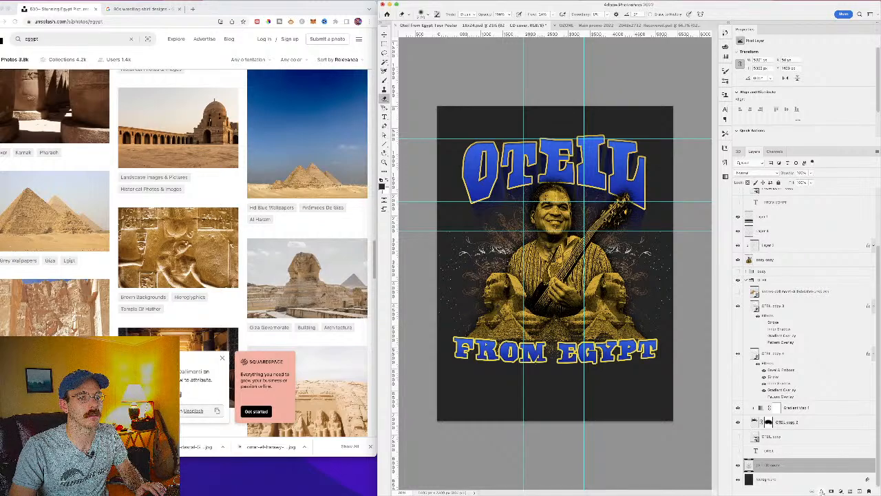
{"action": "left_click", "coordinate": [822, 491]}
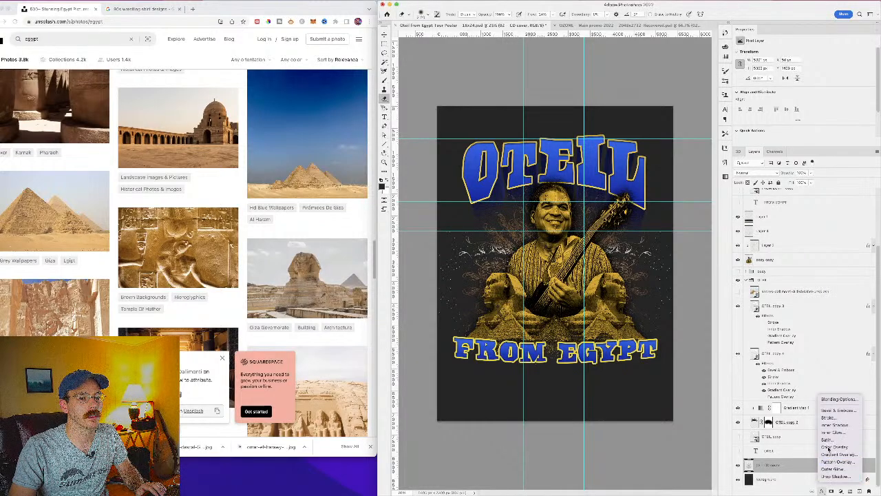
{"action": "left_click", "coordinate": [833, 447]}
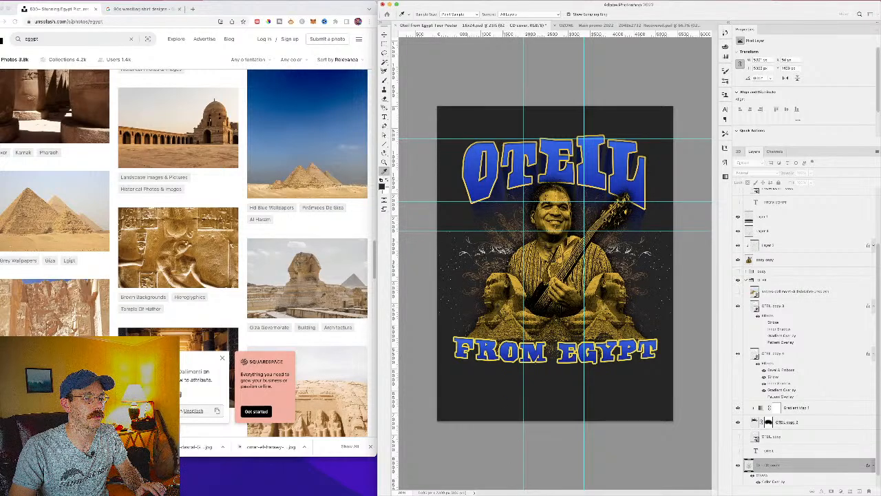
{"action": "left_click_drag", "start_coordinate": [636, 482], "coordinate": [710, 371]}
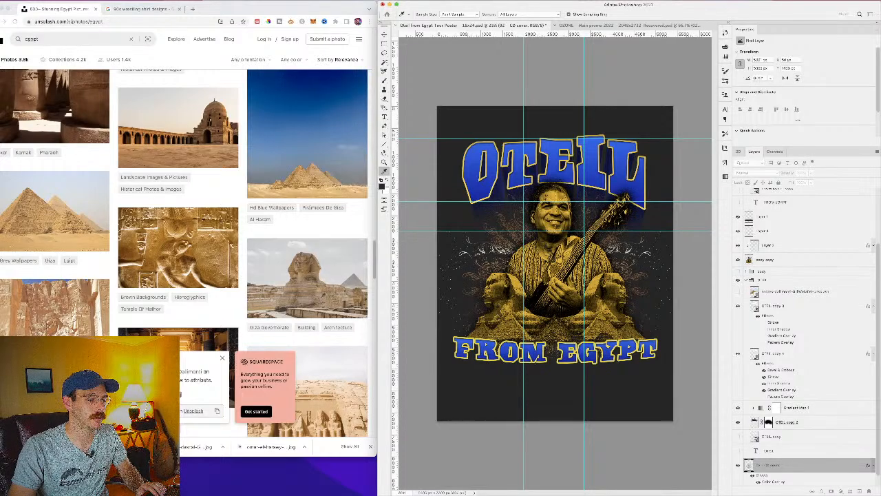
Step: Switch to Illustrator and quit it without saving the changes to Vector-Grunge-Textures.ai
{"action": "key", "text": "super+Tab"}
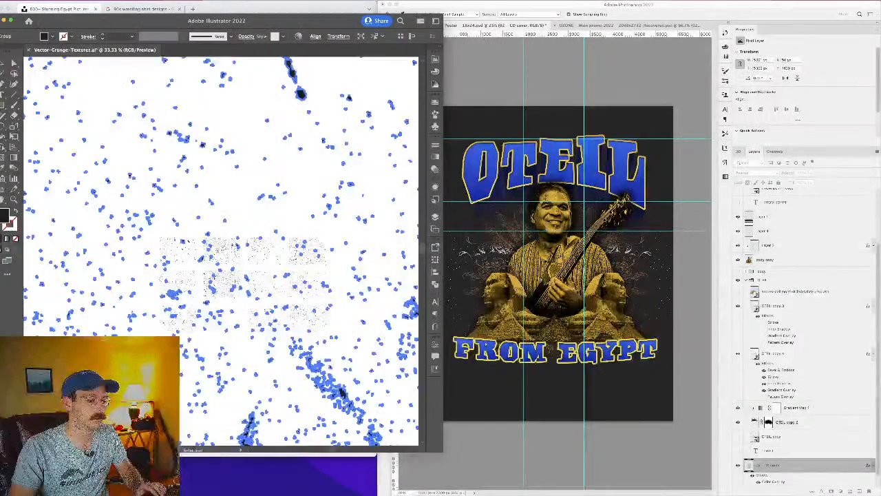
{"action": "key", "text": "super+q"}
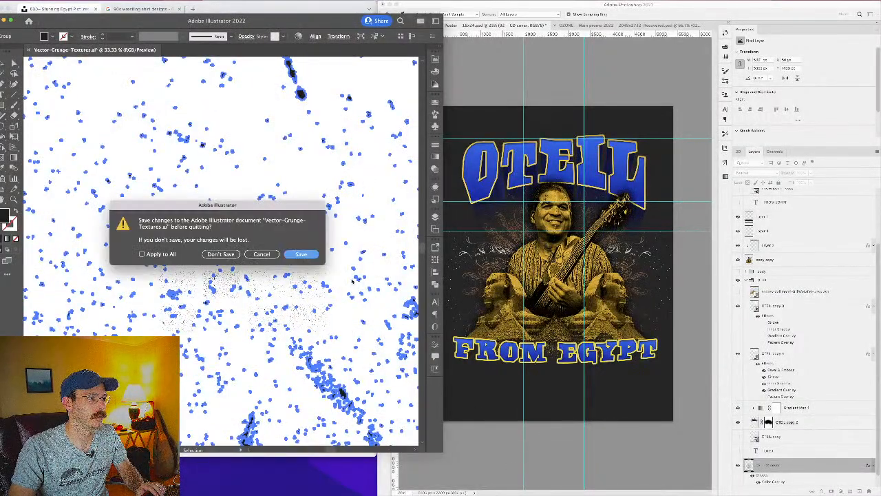
{"action": "left_click", "coordinate": [224, 255]}
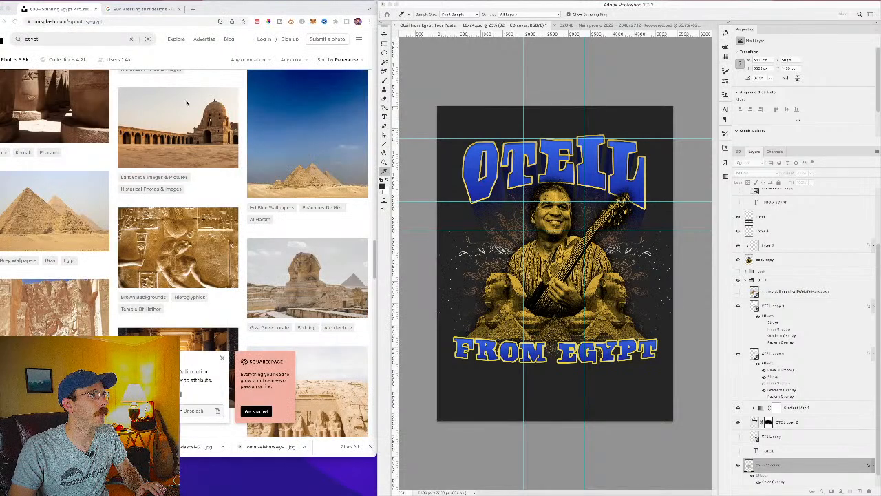
Step: Edit the CD cover layer's Color Overlay and adjust its gold overlay color
{"action": "double_click", "coordinate": [773, 481]}
{"action": "left_click_drag", "start_coordinate": [751, 342], "coordinate": [649, 195]}
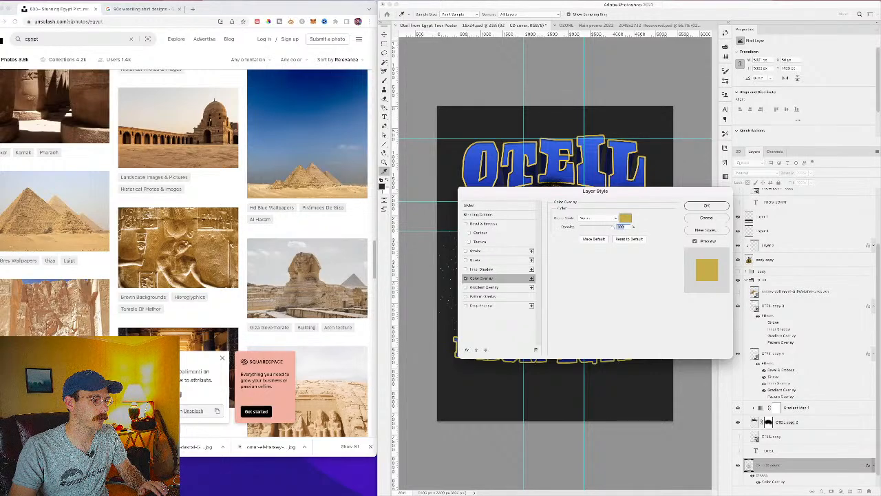
{"action": "key", "text": "Return"}
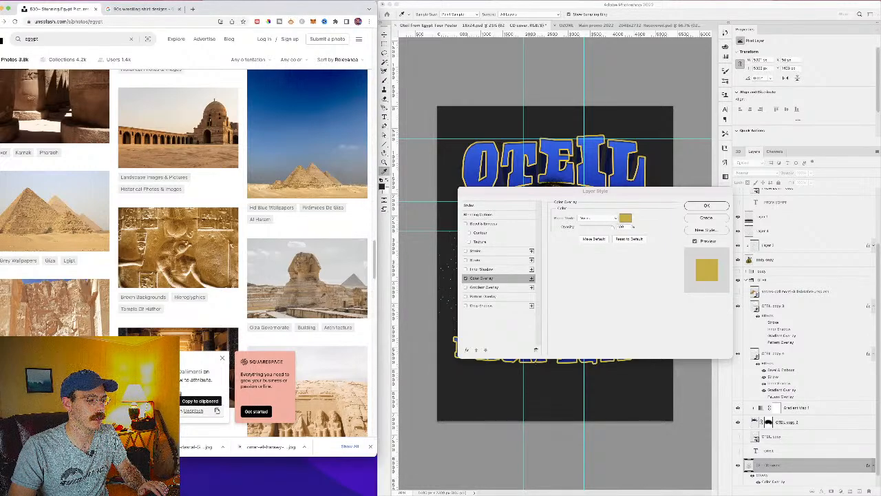
{"action": "left_click", "coordinate": [729, 285]}
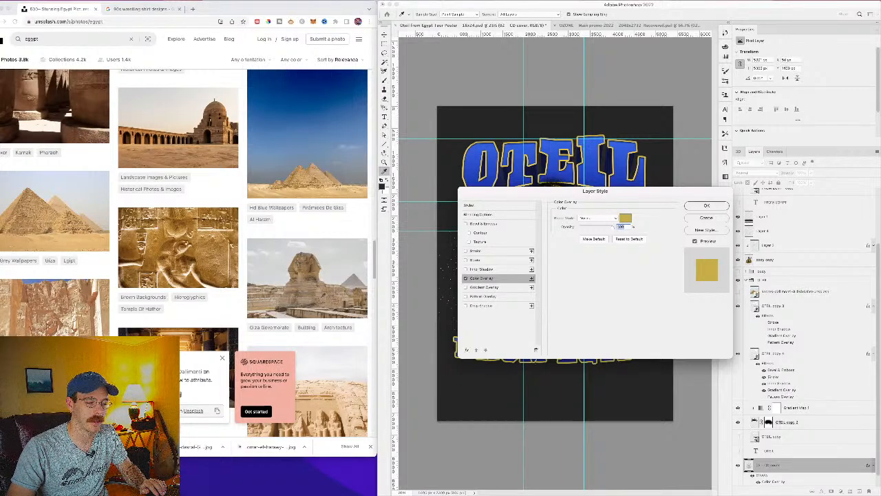
{"action": "left_click", "coordinate": [625, 218]}
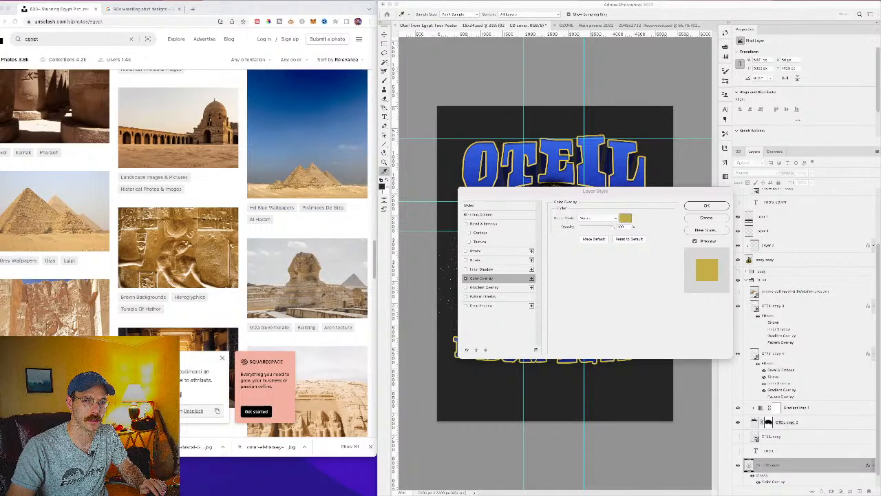